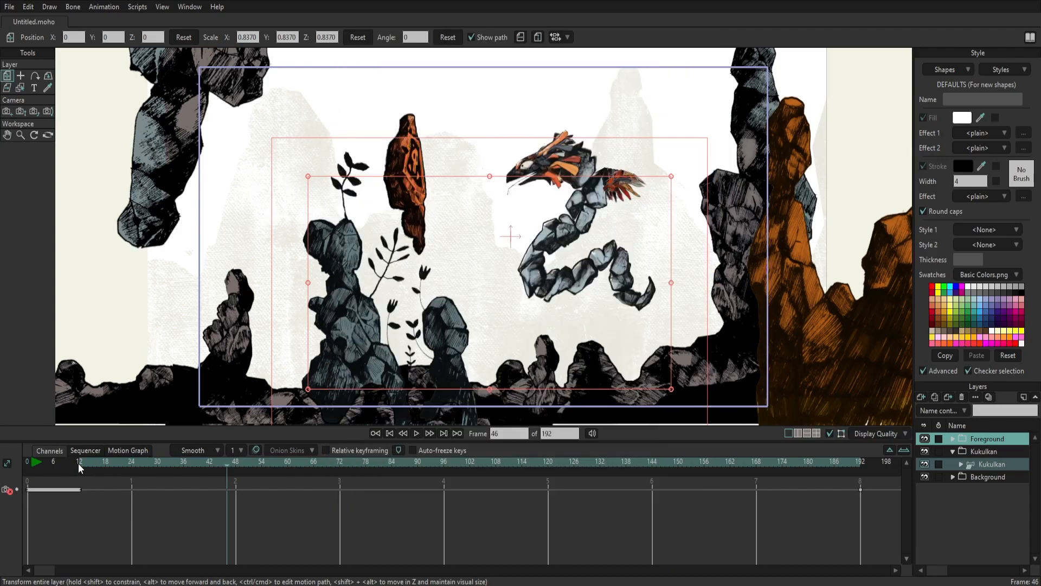
Scrub through the dragon scene's timeline and play back its animation
drag(78, 463, 127, 456)
key(space)
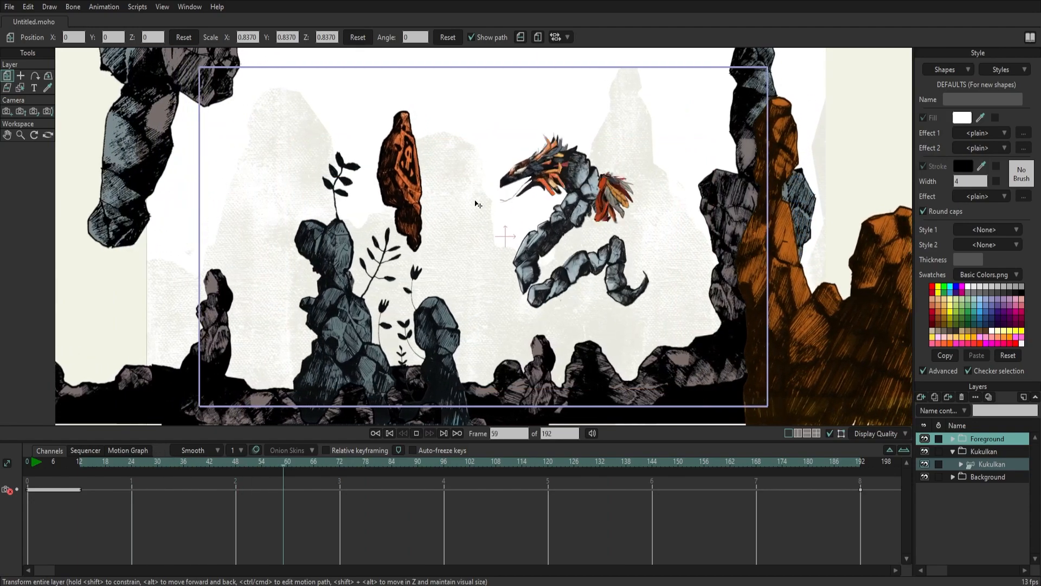
key(space)
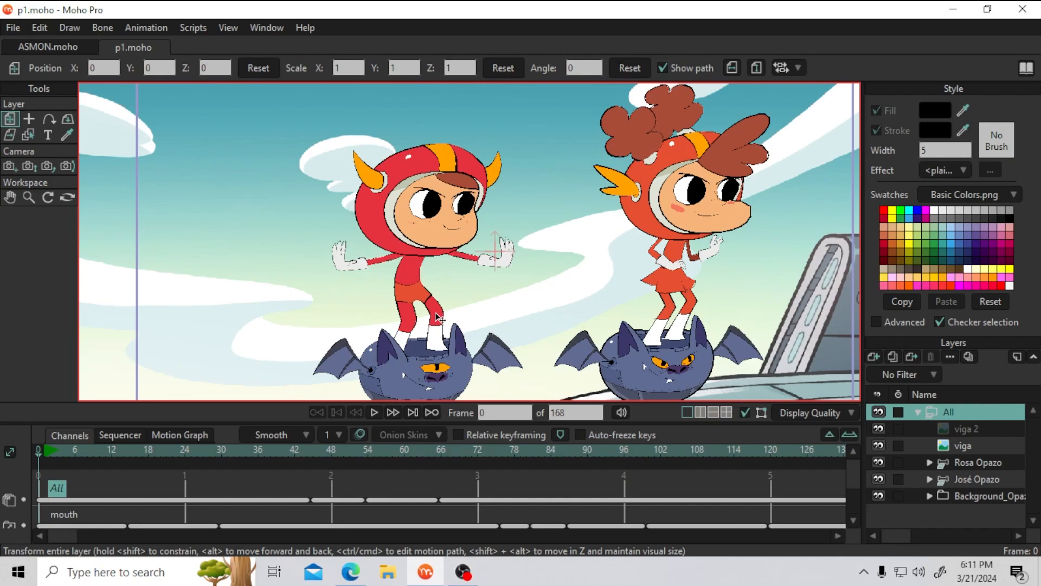
Examine the p1.moho scene at frame 89, inspecting the characters up close
scroll(299, 334, down, 2)
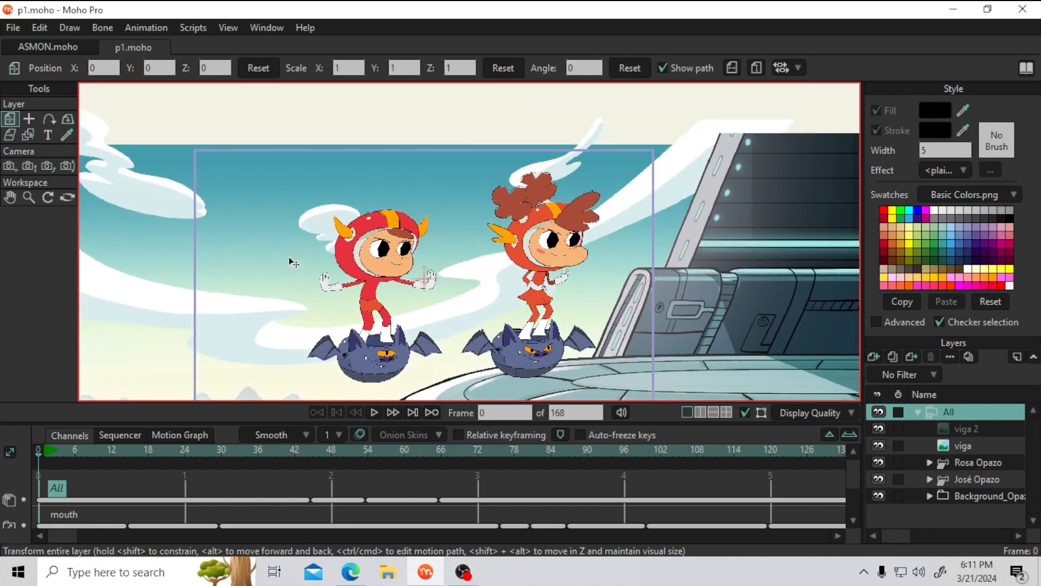
scroll(291, 261, down, 2)
drag(331, 248, 408, 280)
scroll(346, 266, down, 1)
drag(64, 450, 581, 471)
scroll(566, 263, up, 5)
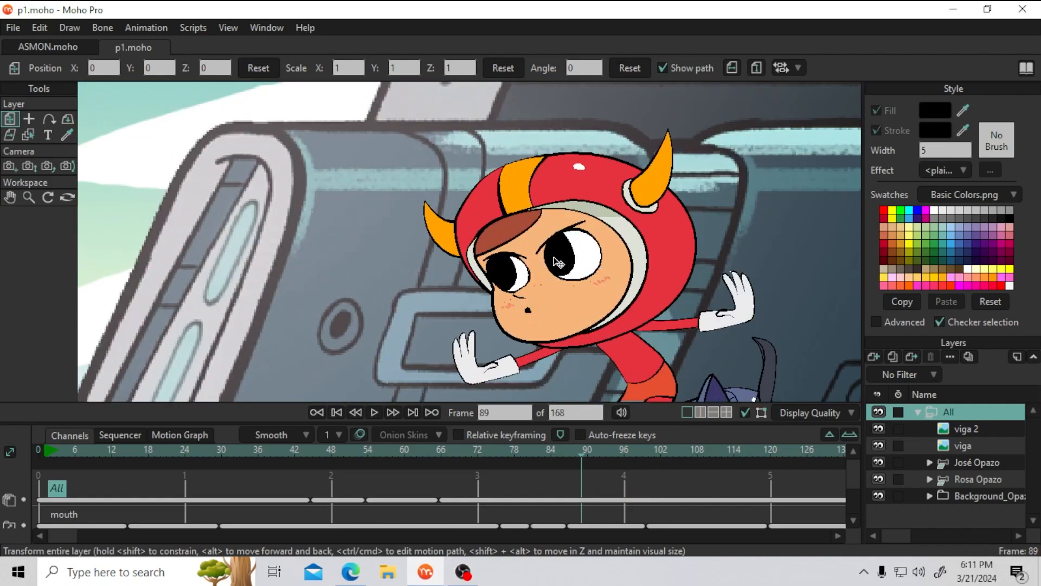
scroll(548, 305, down, 5)
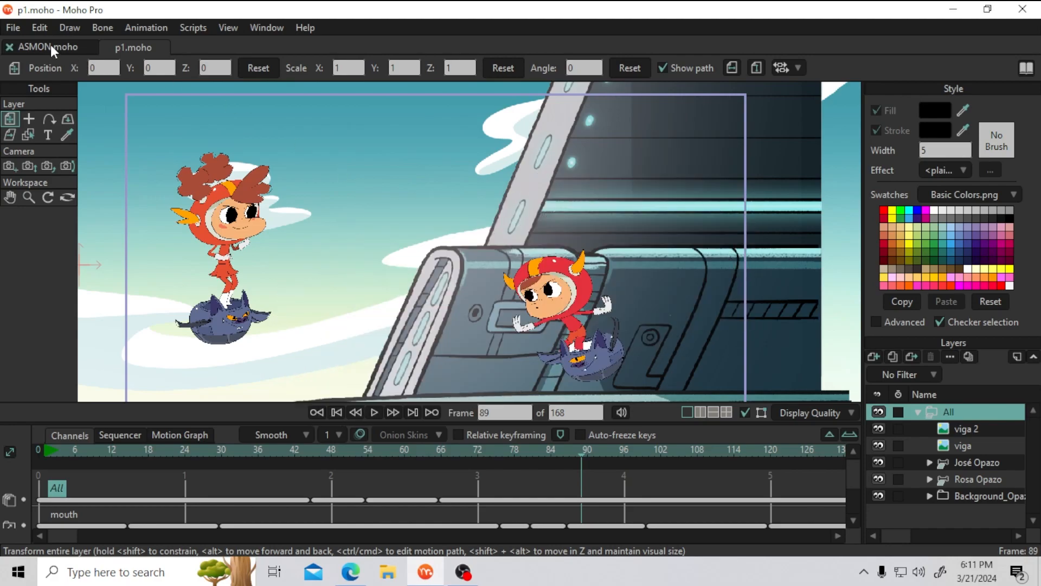
Create a new document and close the p1.moho project
click(15, 32)
click(23, 39)
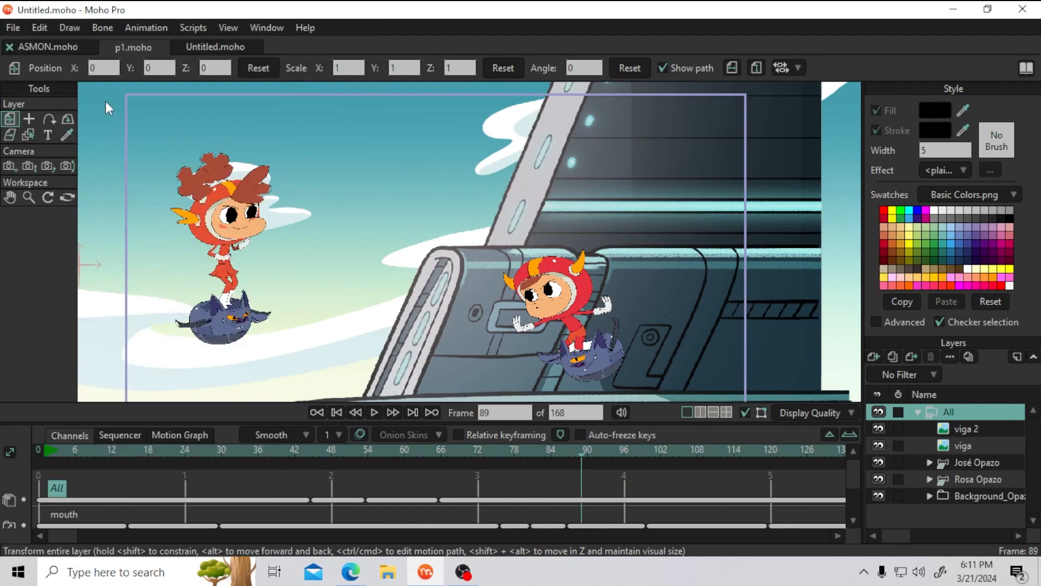
click(110, 43)
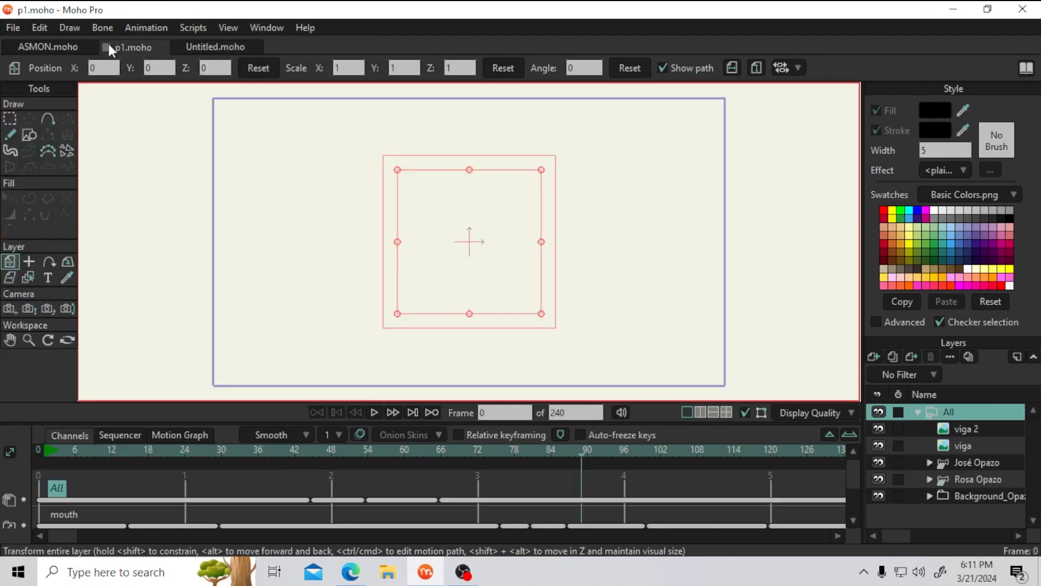
click(107, 47)
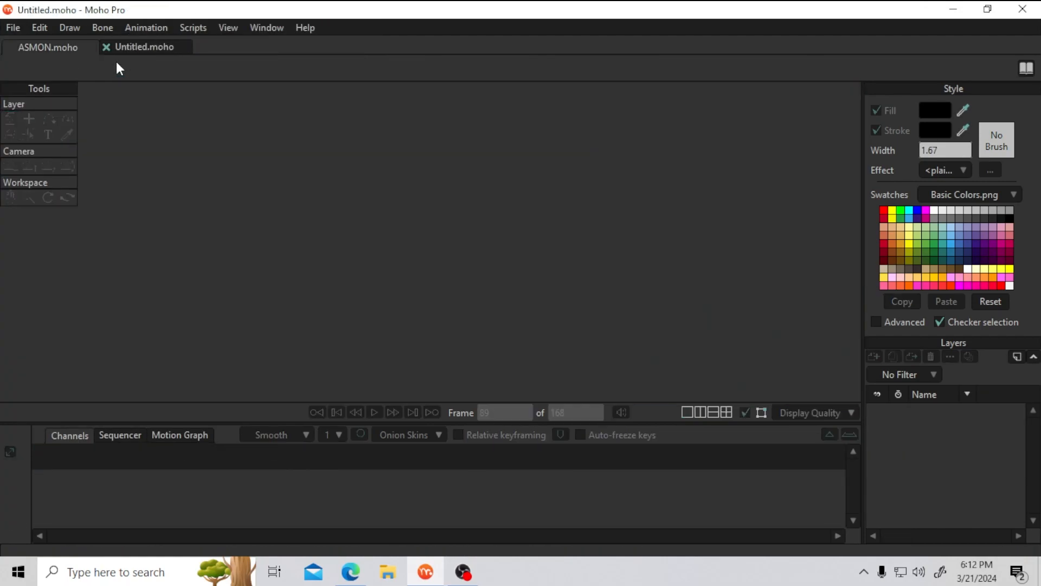
Switch to the ASMON.moho project and inspect the rigged character's face
click(60, 48)
drag(406, 196, 455, 193)
scroll(458, 192, up, 3)
drag(565, 154, 429, 239)
scroll(429, 242, up, 2)
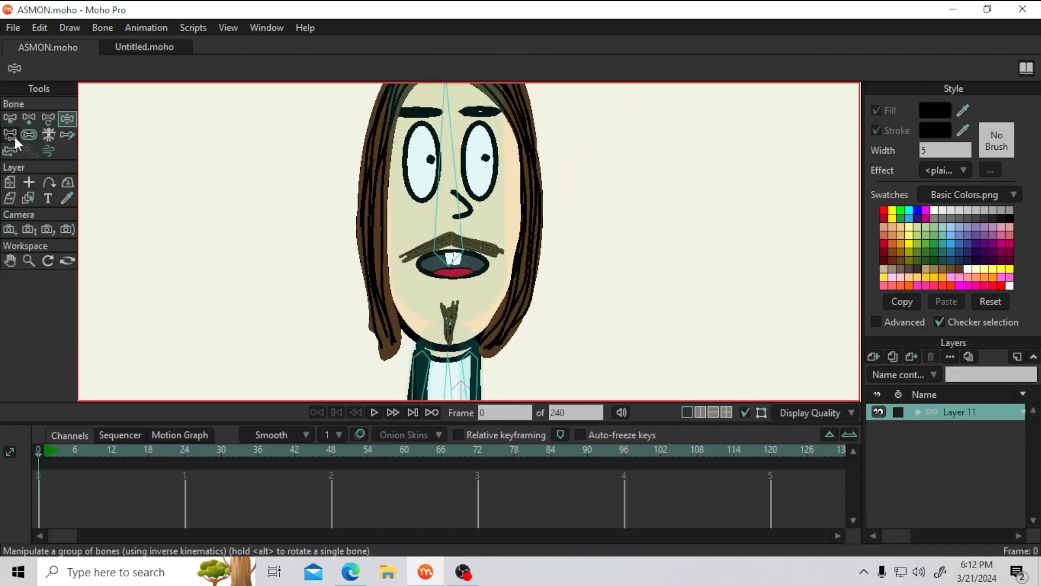
Test the character's rig by manipulating its arm and torso bones, and look over the full body
mouse_move(436, 131)
mouse_down()
mouse_move(473, 128)
mouse_move(426, 134)
mouse_up()
scroll(466, 232, down, 3)
scroll(468, 234, down, 3)
drag(466, 239, 530, 80)
drag(424, 196, 376, 173)
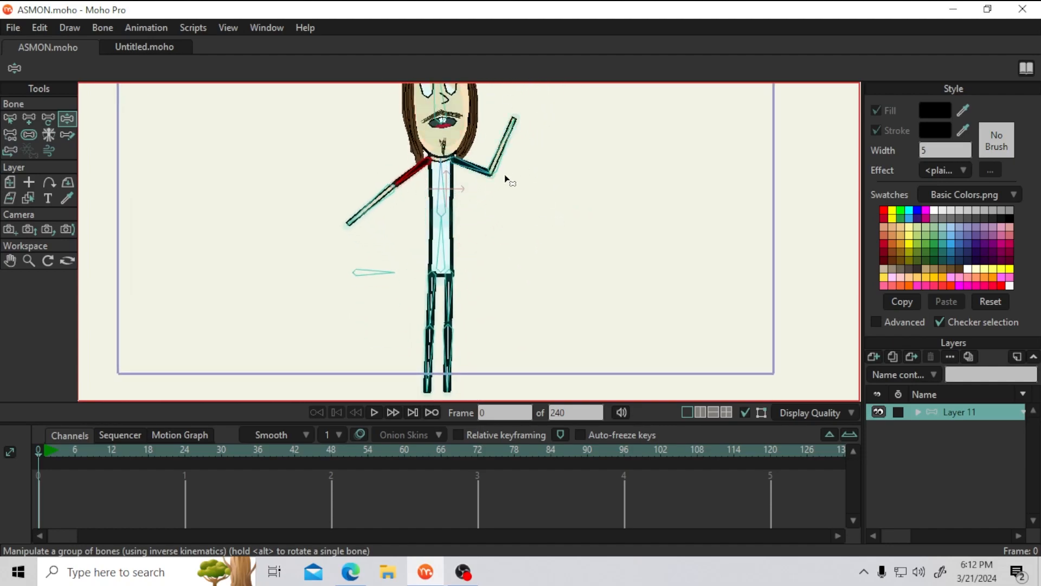
drag(439, 185, 459, 120)
scroll(442, 238, up, 3)
scroll(445, 136, down, 3)
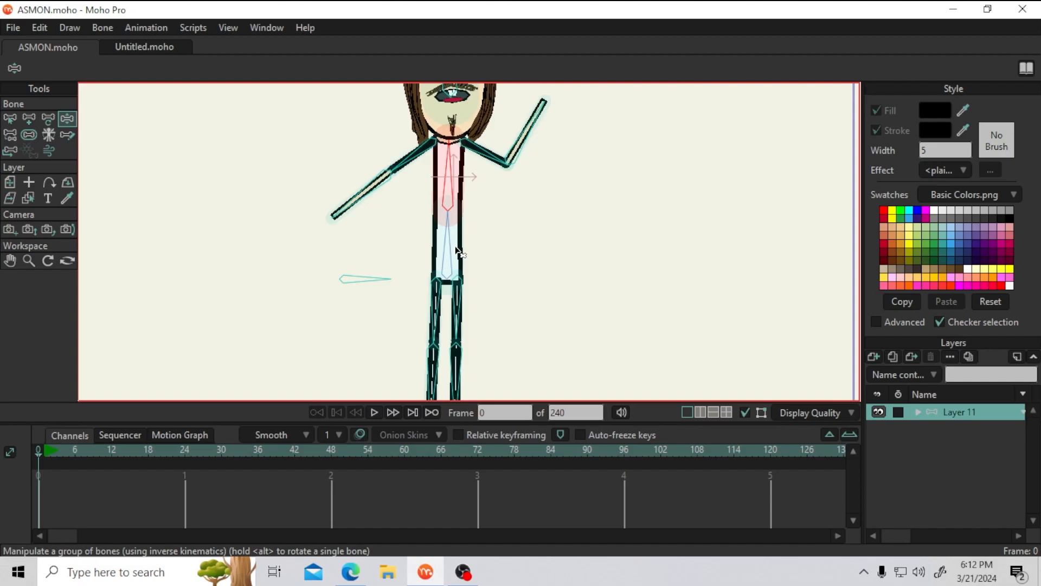
scroll(488, 221, down, 1)
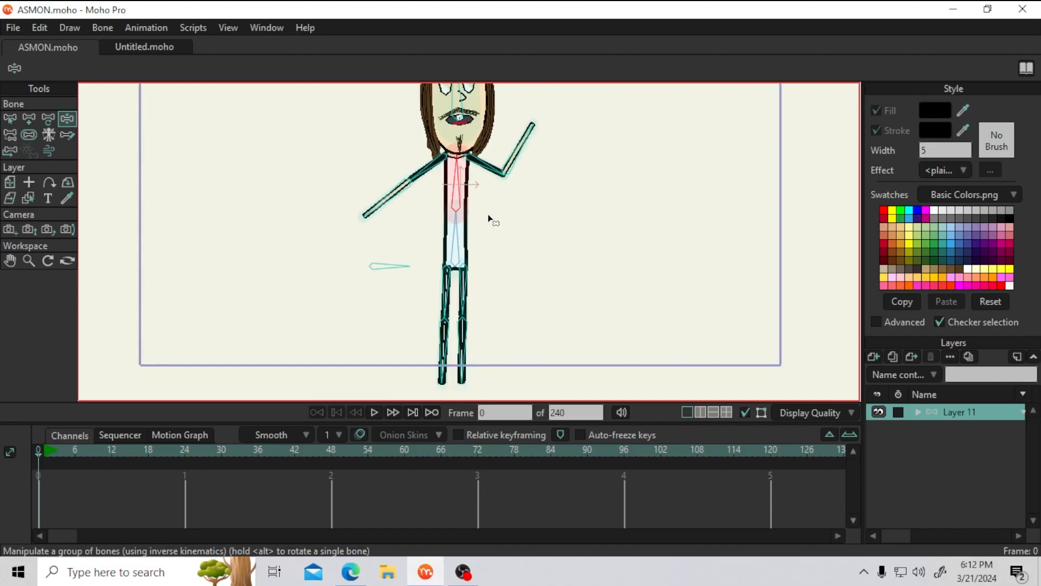
Switch to the Untitled.moho document and activate the Draw Shape tool
click(145, 47)
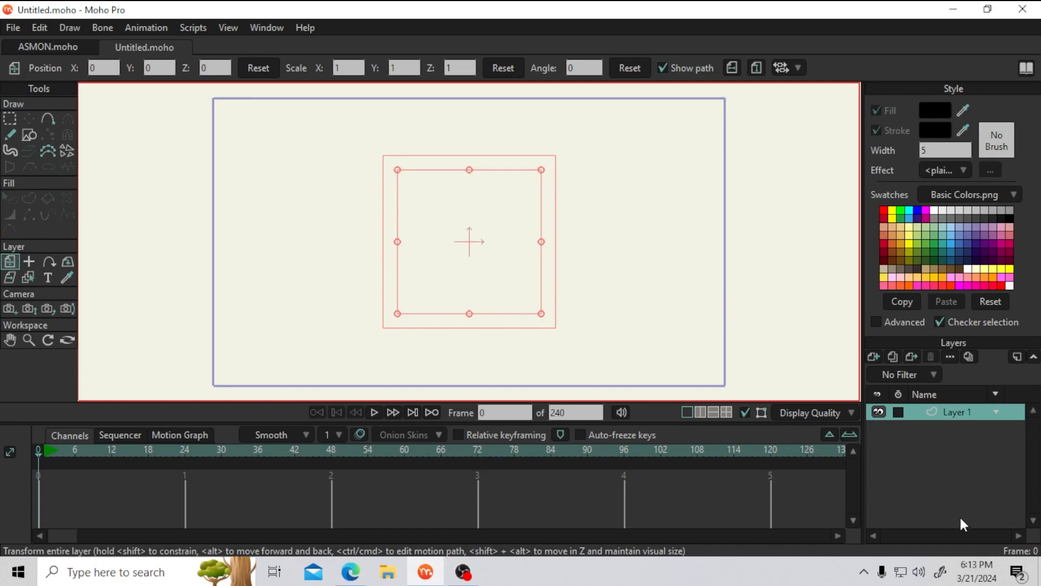
click(29, 135)
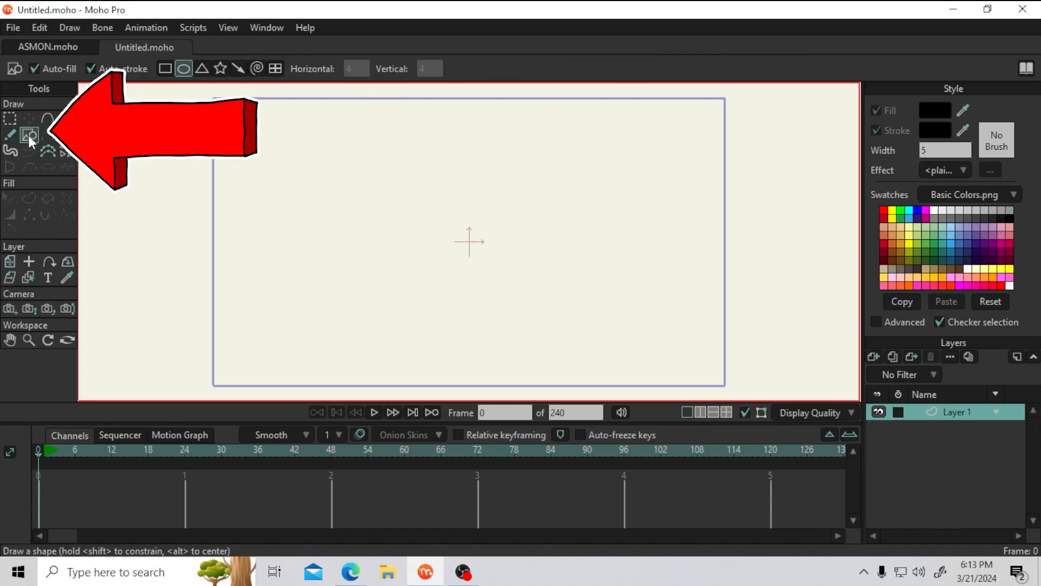
click(14, 145)
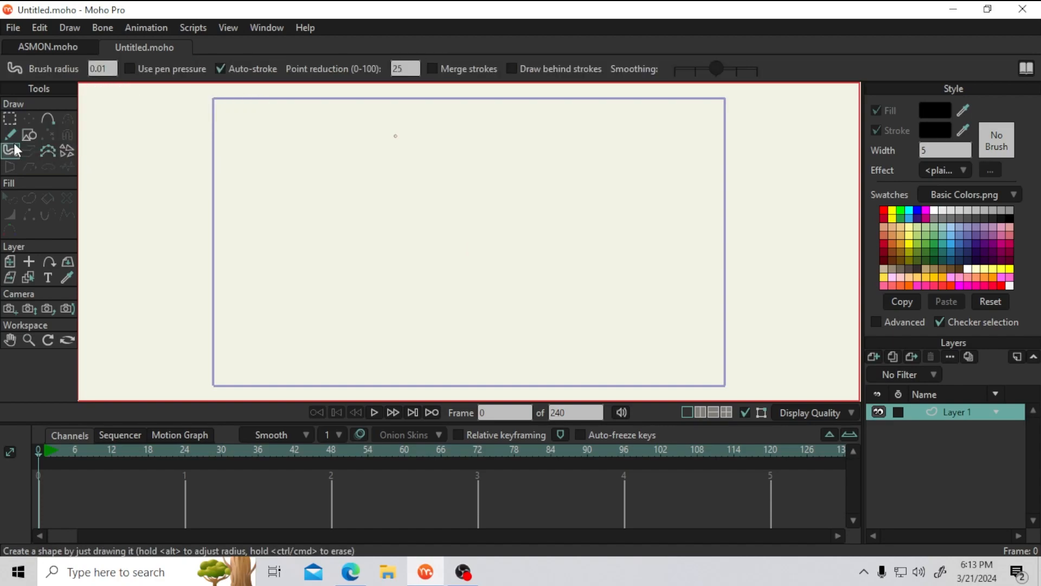
click(8, 135)
click(25, 141)
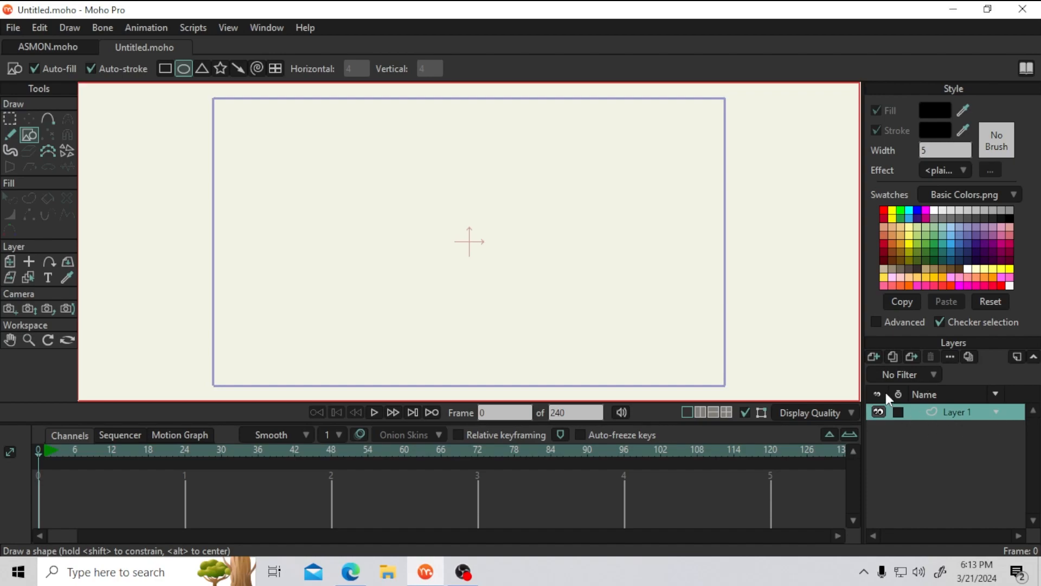
Set the default fill colour for new shapes to white
click(873, 357)
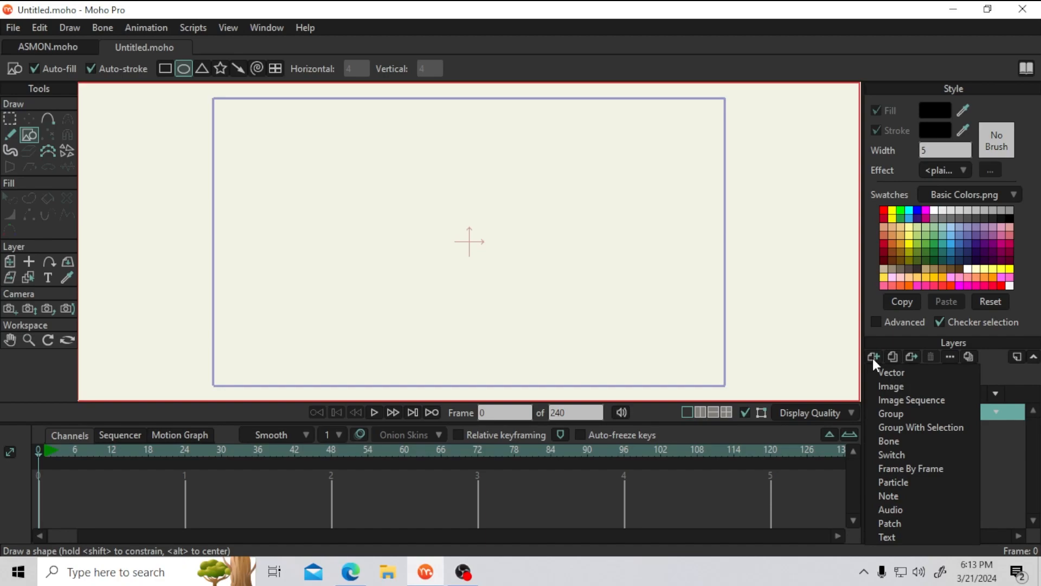
click(870, 304)
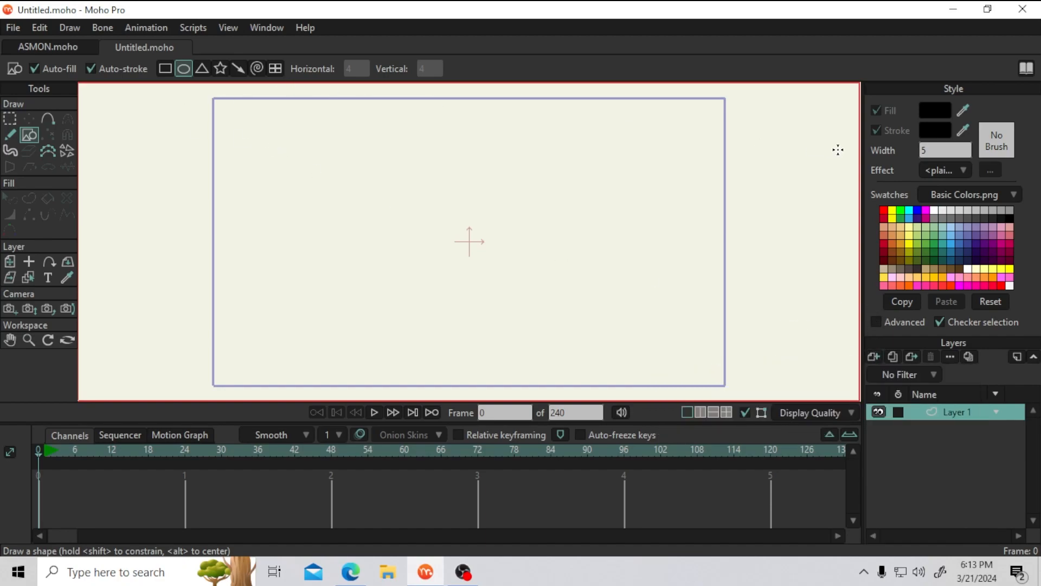
drag(963, 110, 938, 206)
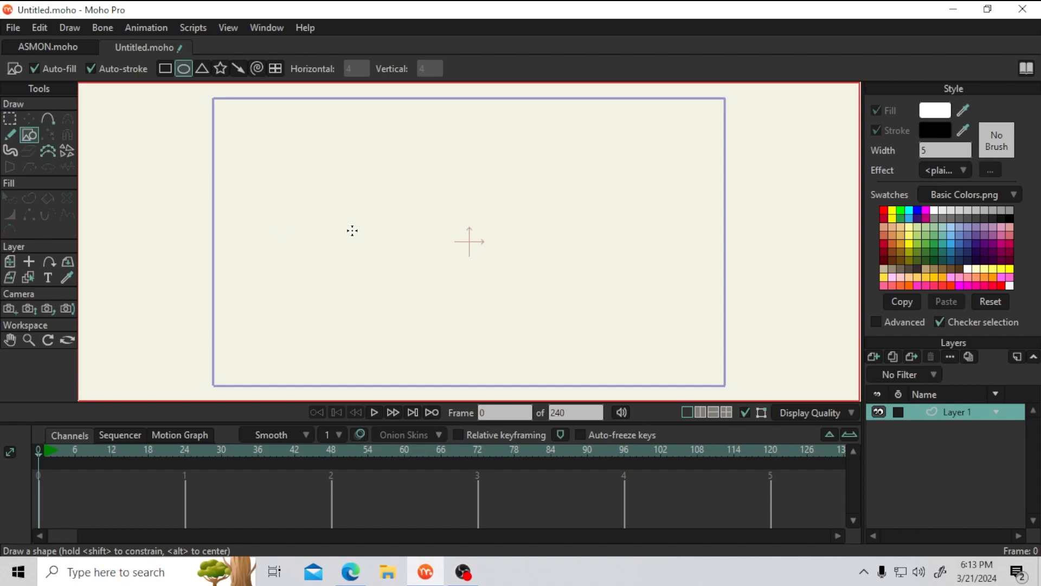
Try a white, black-outlined oval in the upper middle of the canvas, and undo it
scroll(418, 163, up, 3)
scroll(407, 227, down, 3)
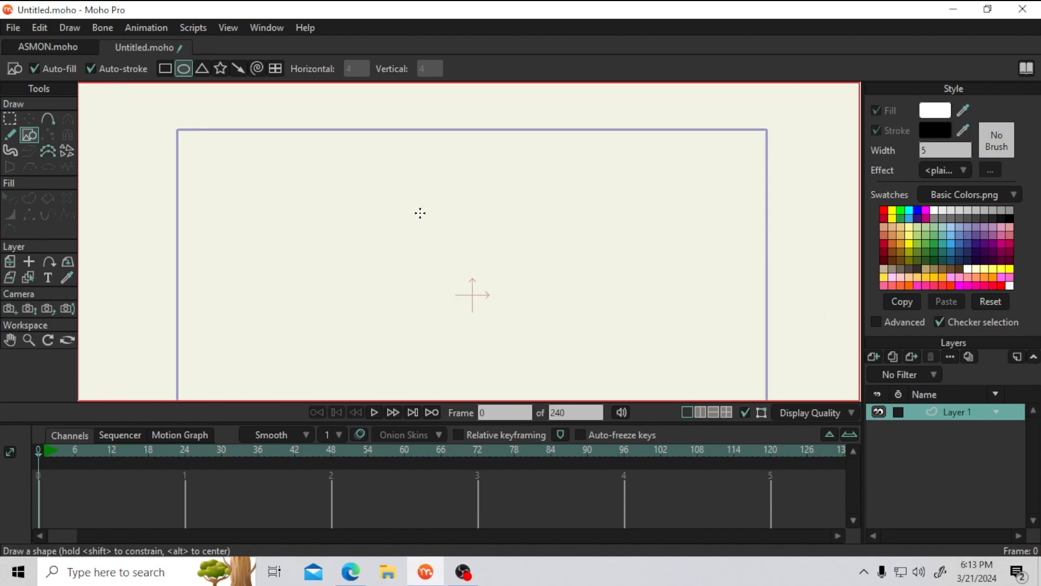
drag(418, 190, 423, 168)
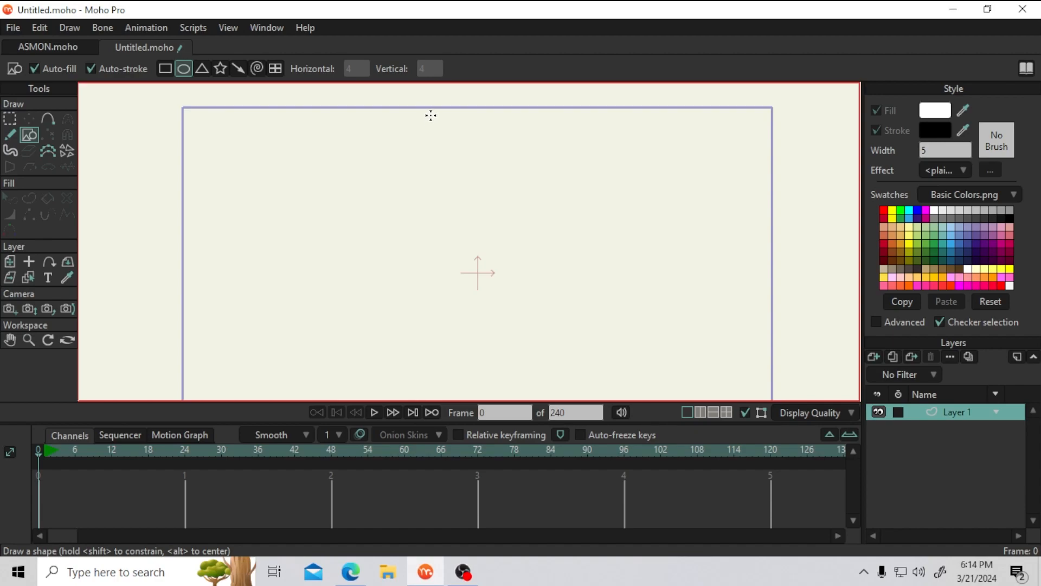
drag(430, 113, 543, 255)
scroll(521, 217, up, 3)
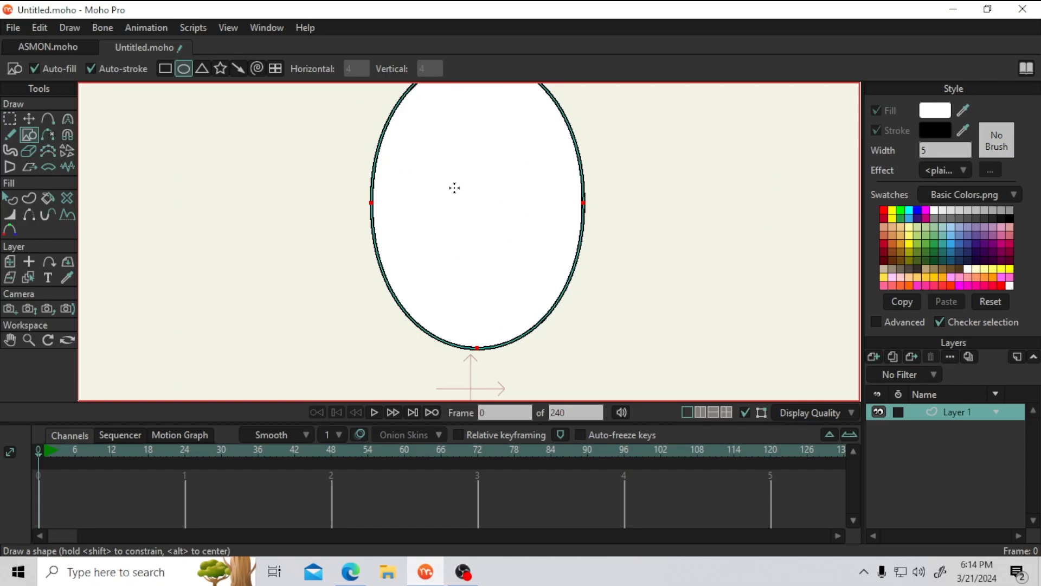
key(ctrl+z)
Set the stroke width to 9 and draw a tall white oval head in the upper middle of the canvas
click(932, 151)
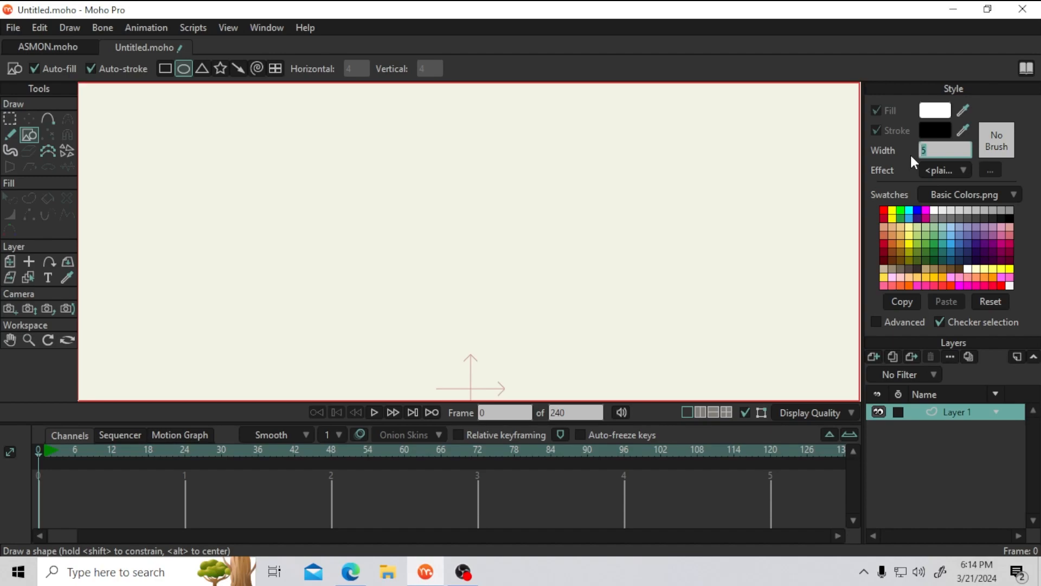
text(9)
scroll(439, 190, down, 3)
drag(454, 178, 457, 178)
mouse_move(420, 119)
mouse_down()
mouse_move(511, 221)
mouse_move(500, 250)
mouse_up()
scroll(502, 249, up, 3)
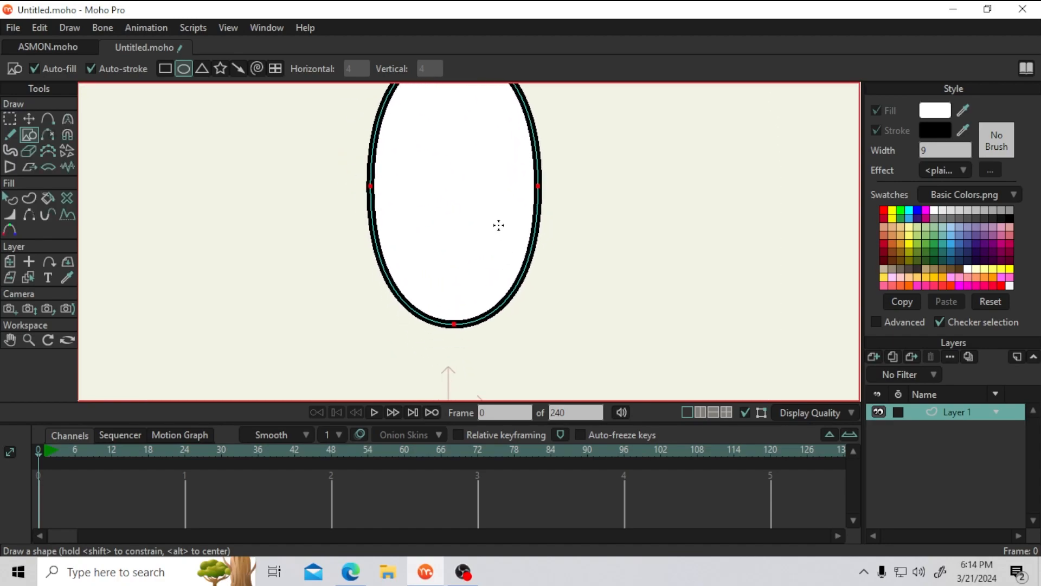
Add a new vector layer and draw a tall, narrow rectangle for the body just below the oval head
drag(490, 302, 504, 184)
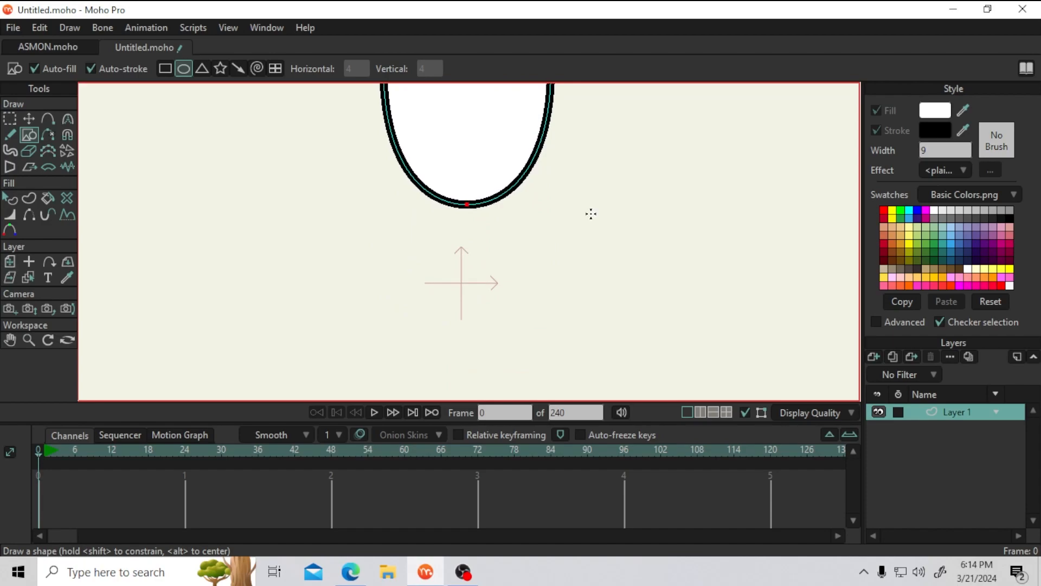
click(874, 356)
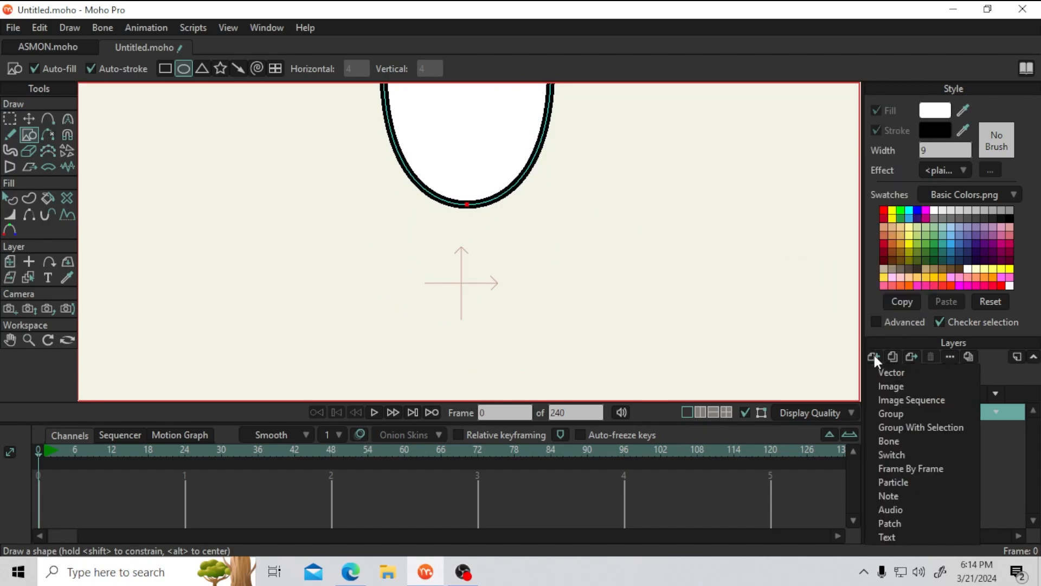
click(883, 371)
drag(554, 126, 539, 223)
click(164, 69)
drag(483, 194, 508, 348)
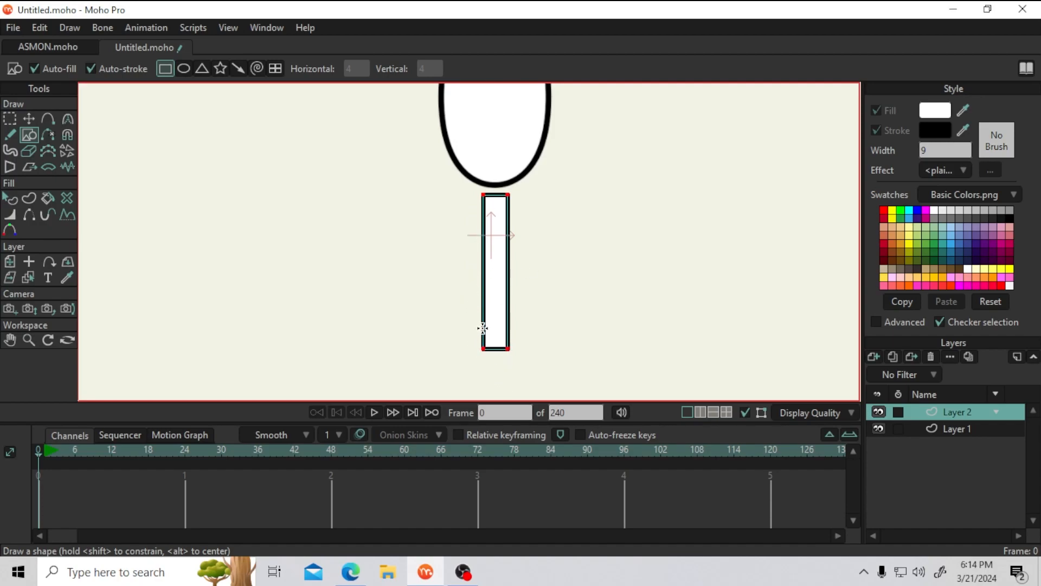
Add a point at the middle of each of the body rectangle's four edges with the Add Point tool
click(48, 118)
scroll(514, 209, up, 3)
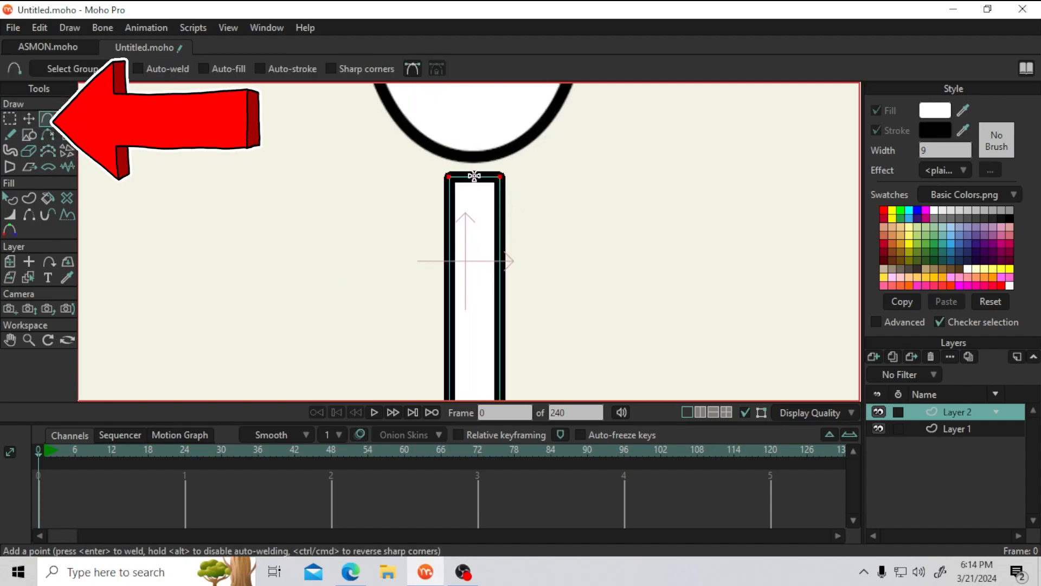
click(499, 303)
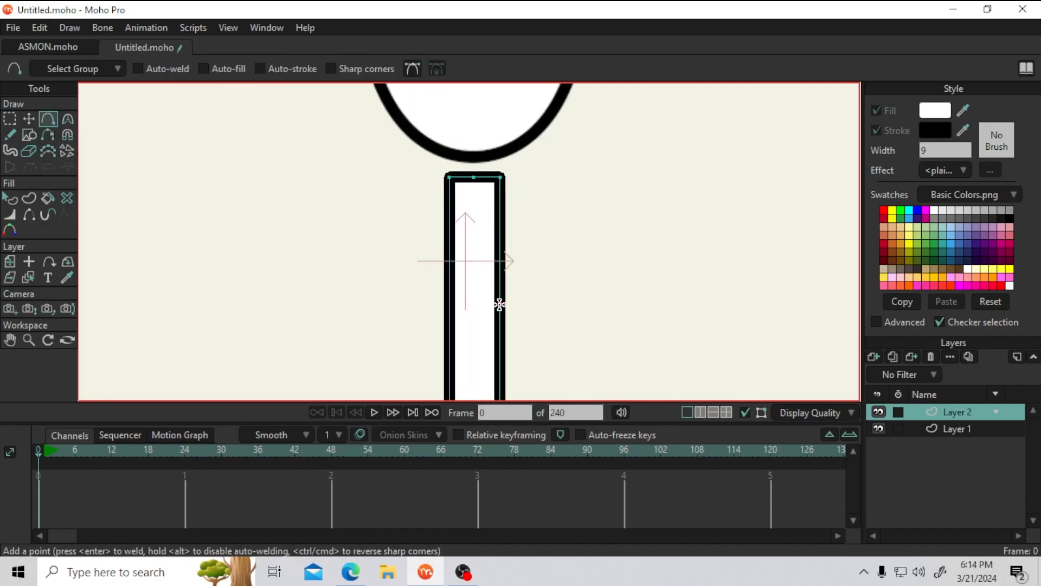
click(449, 304)
drag(495, 335, 500, 183)
click(478, 345)
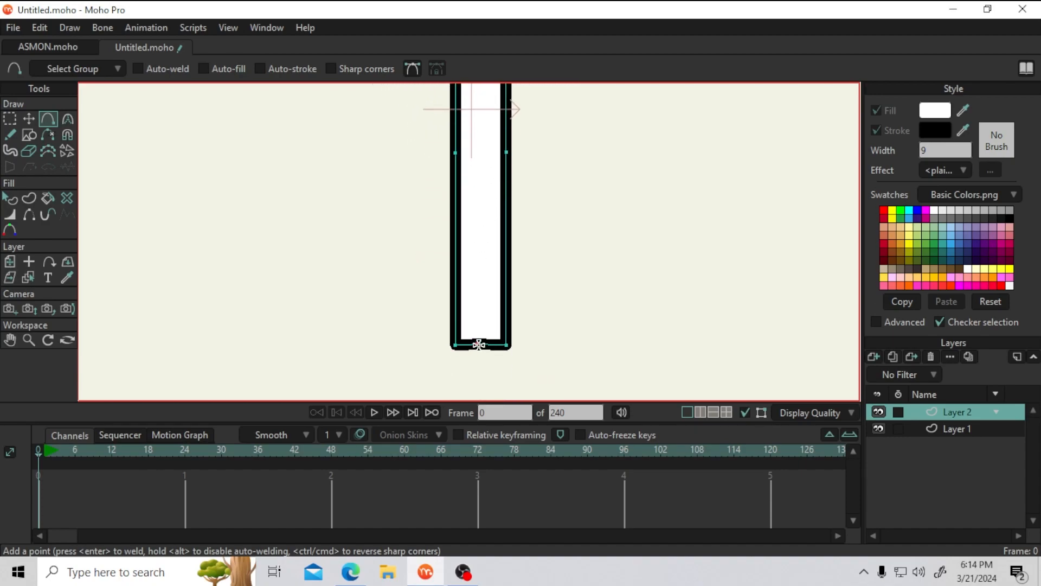
Move the body's top and bottom midpoints slightly outward and its two side midpoints inward to curve the outline
click(29, 118)
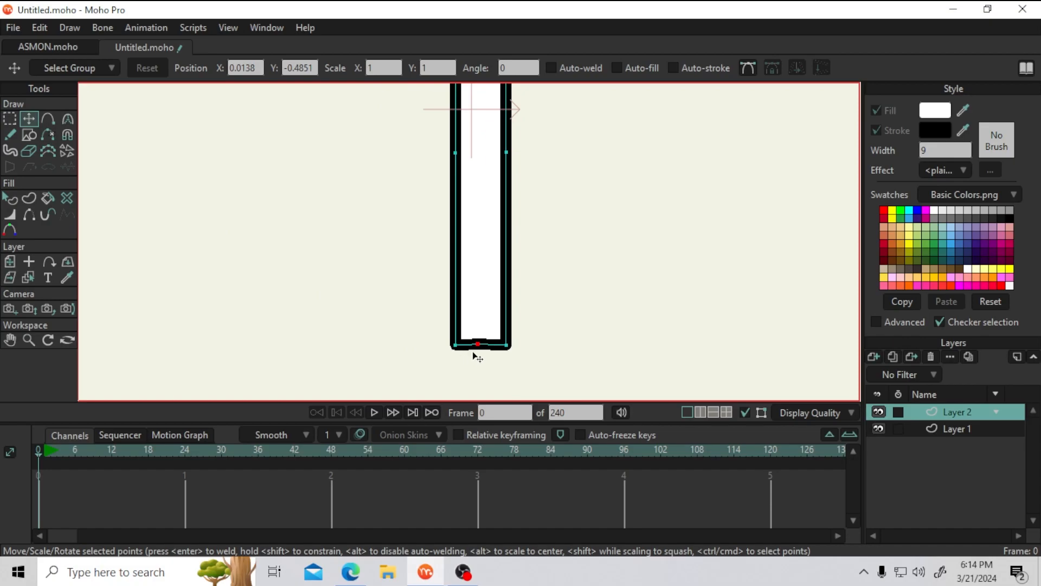
drag(477, 349, 480, 352)
drag(467, 194, 485, 269)
drag(476, 231, 477, 259)
drag(525, 231, 520, 263)
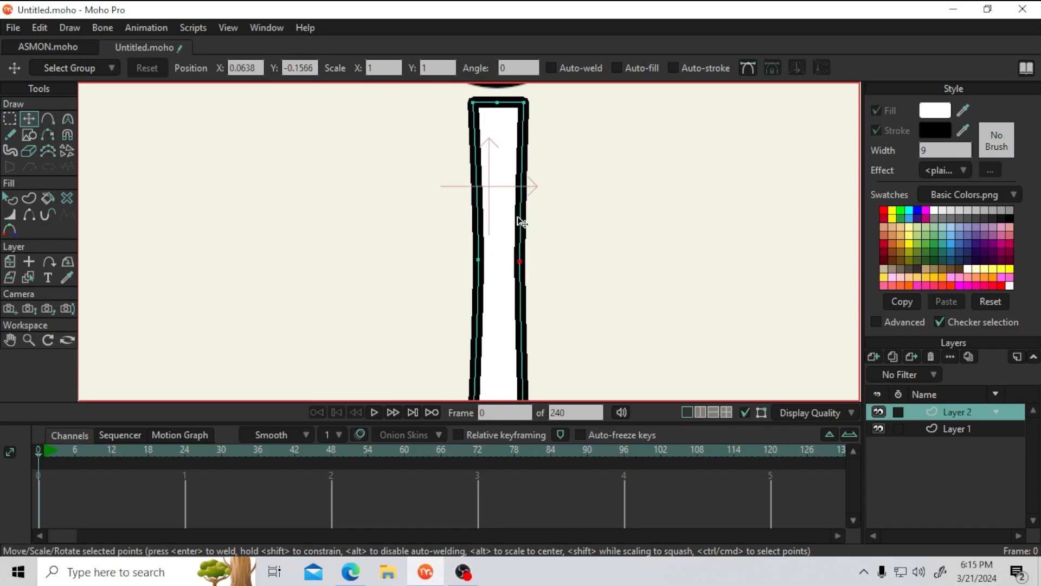
drag(497, 103, 498, 97)
scroll(504, 135, down, 2)
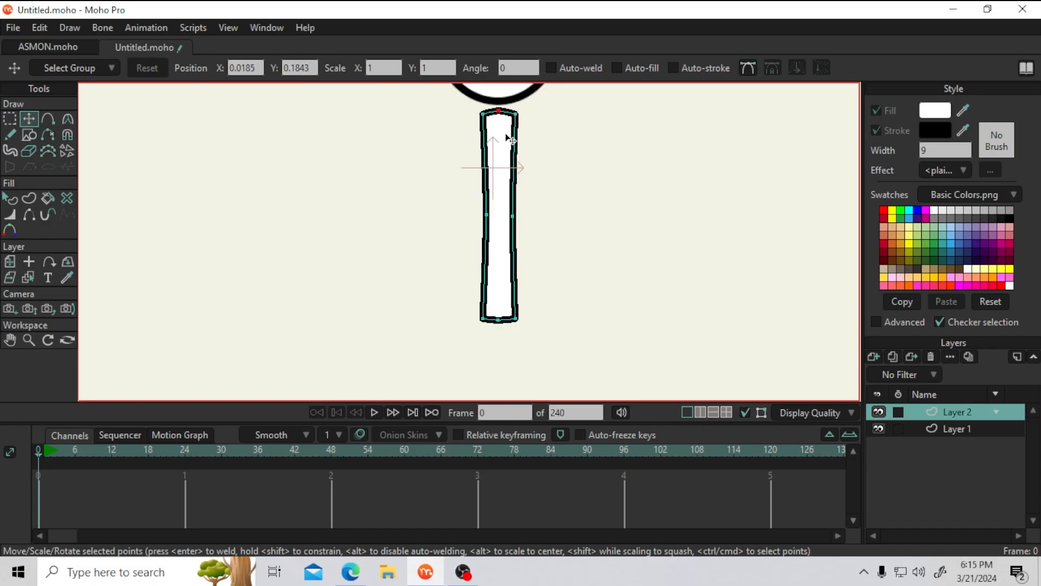
drag(642, 224, 636, 295)
scroll(593, 231, down, 1)
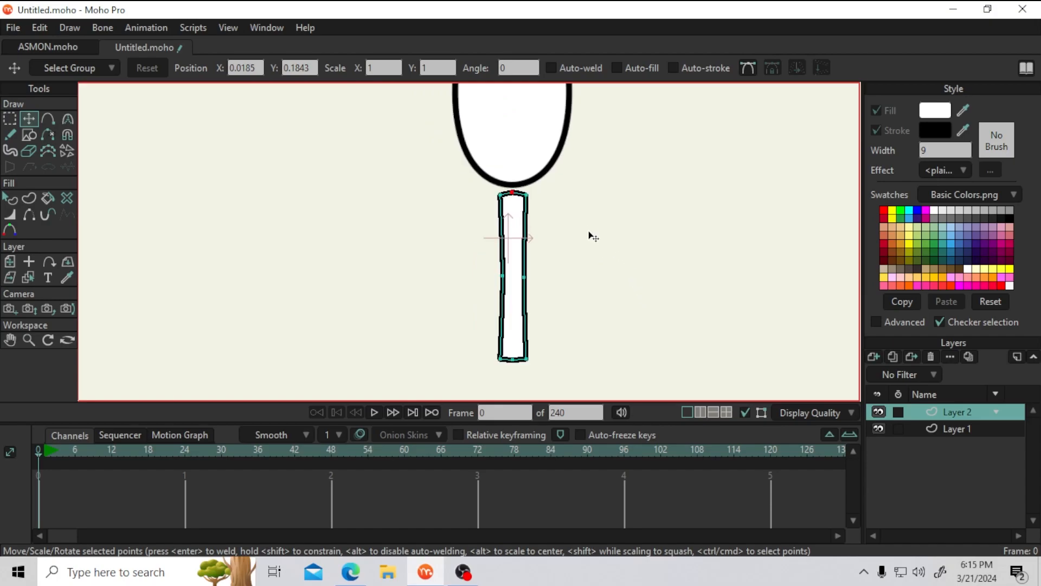
mouse_move(586, 195)
mouse_down()
mouse_move(597, 266)
mouse_move(595, 203)
mouse_up()
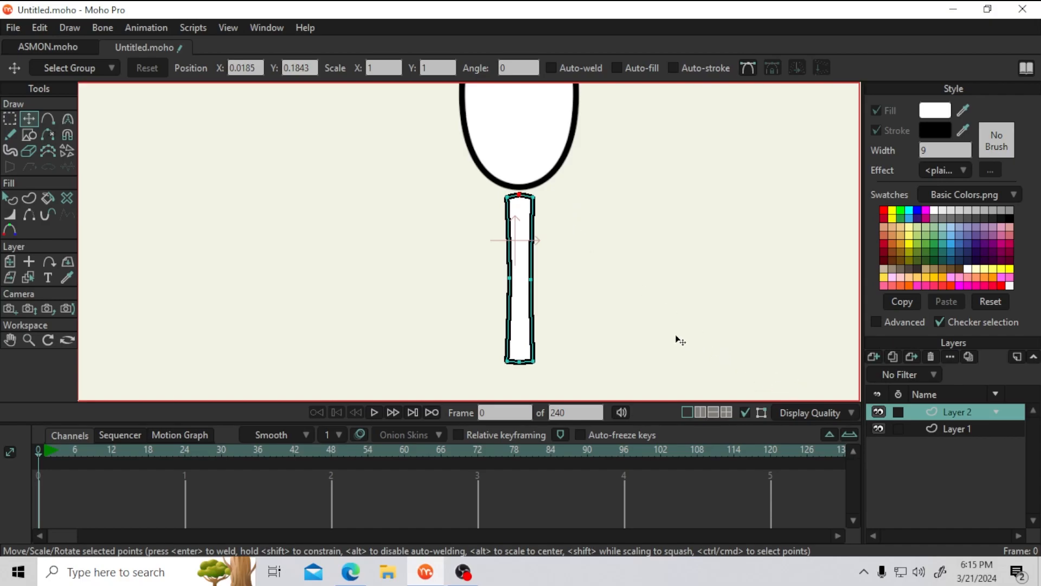
Add a new vector layer and draw a thin black horizontal rectangle for the upper arm, extending right from the top of the body
drag(604, 360, 599, 383)
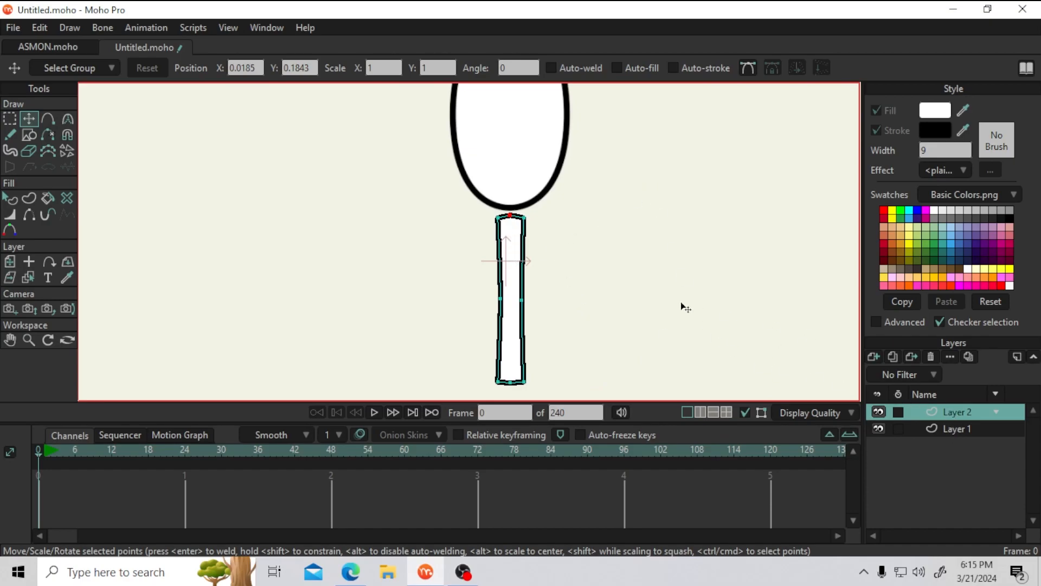
click(874, 356)
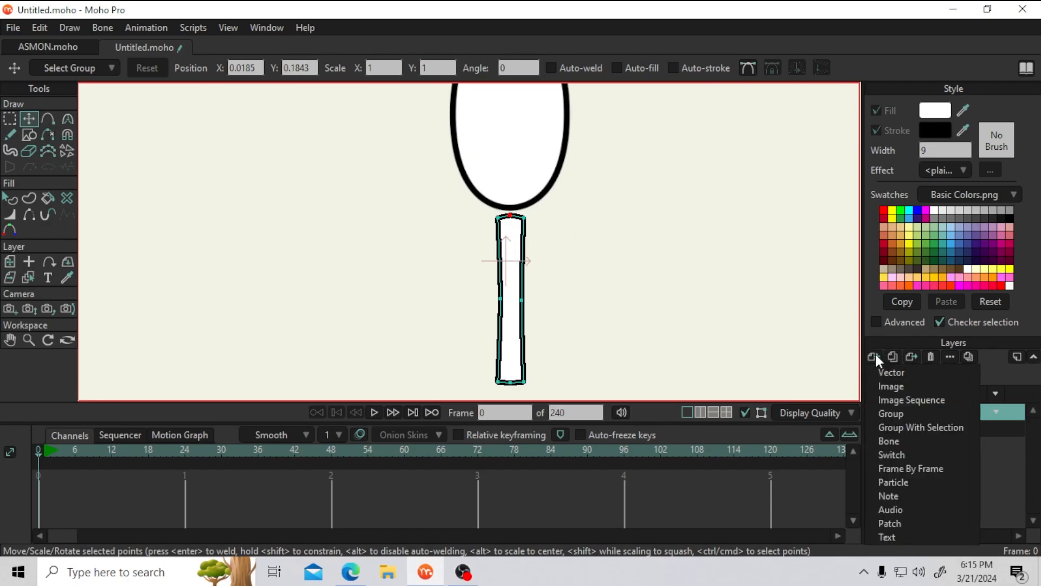
click(886, 372)
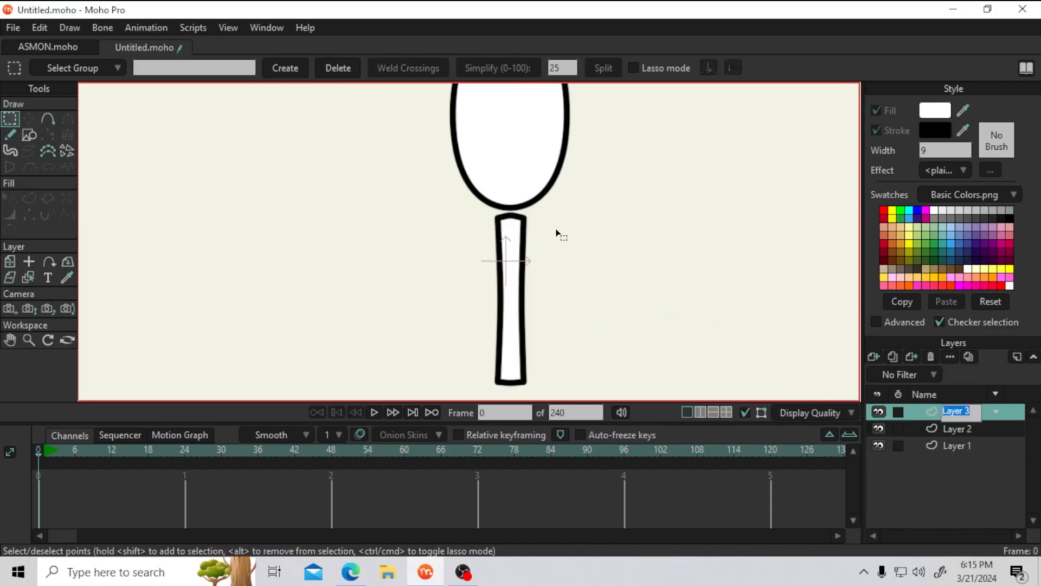
click(30, 134)
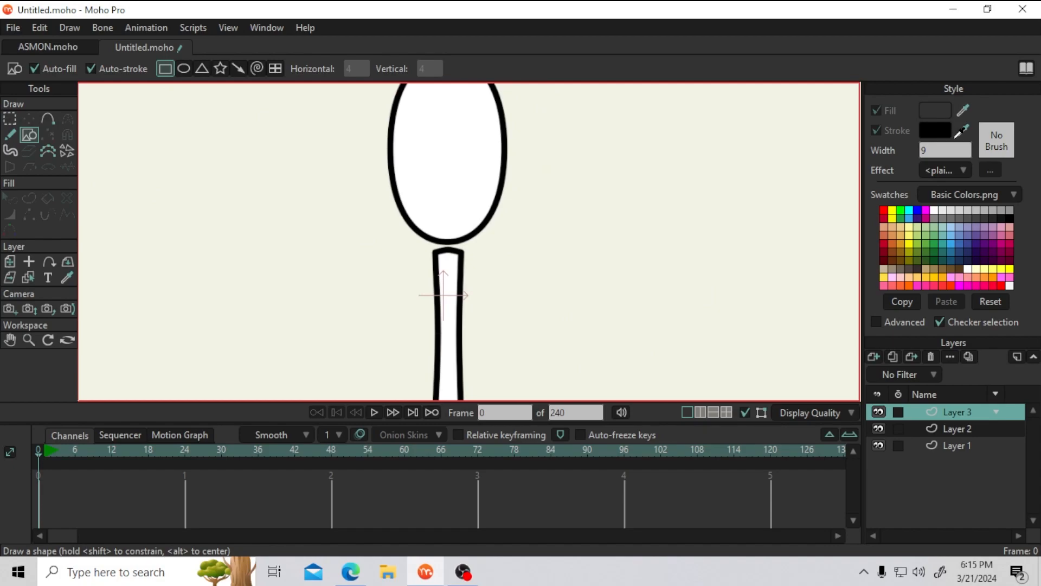
click(1009, 218)
scroll(421, 295, up, 2)
scroll(588, 239, up, 2)
drag(460, 227, 613, 236)
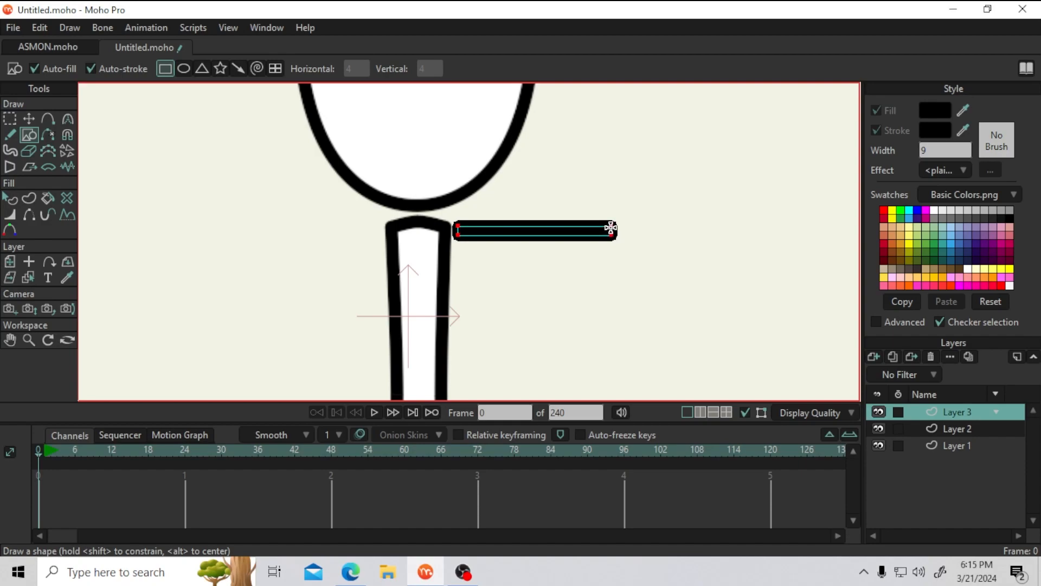
scroll(630, 281, down, 3)
drag(630, 281, 588, 288)
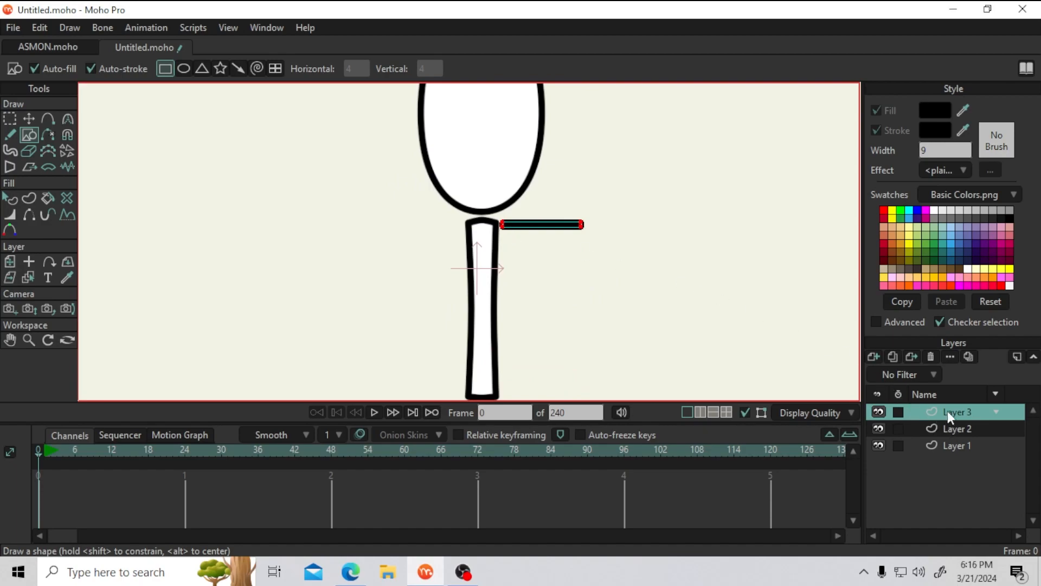
Add another vector layer, paste a copy of the upper arm, and place it against the left side of the body
click(874, 358)
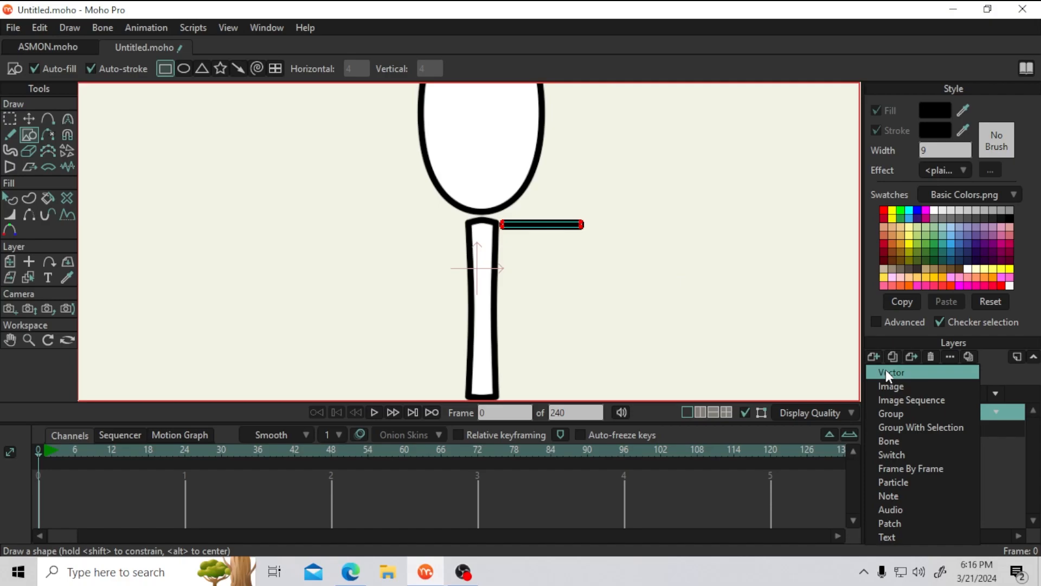
click(887, 370)
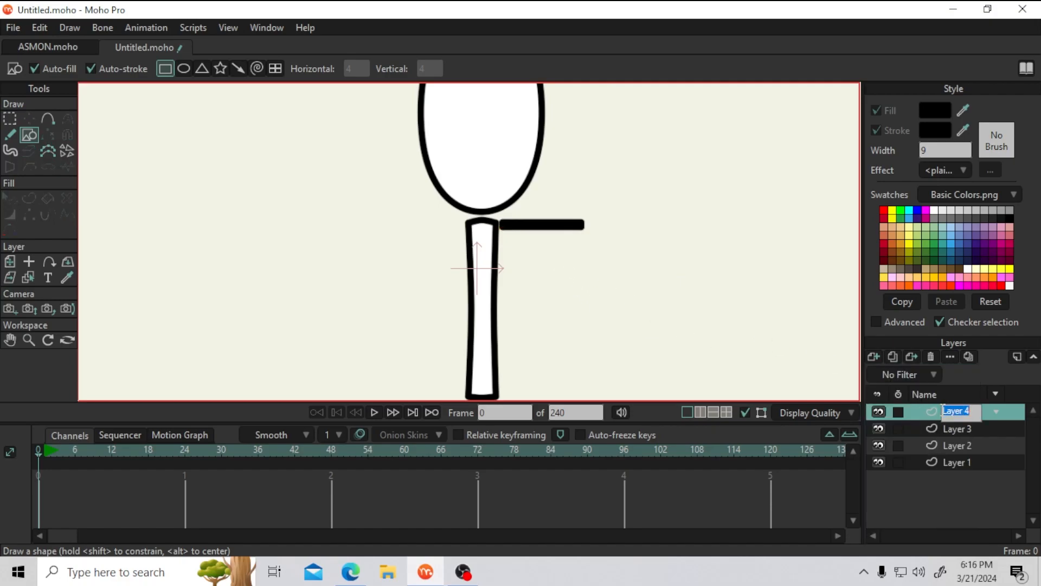
click(919, 418)
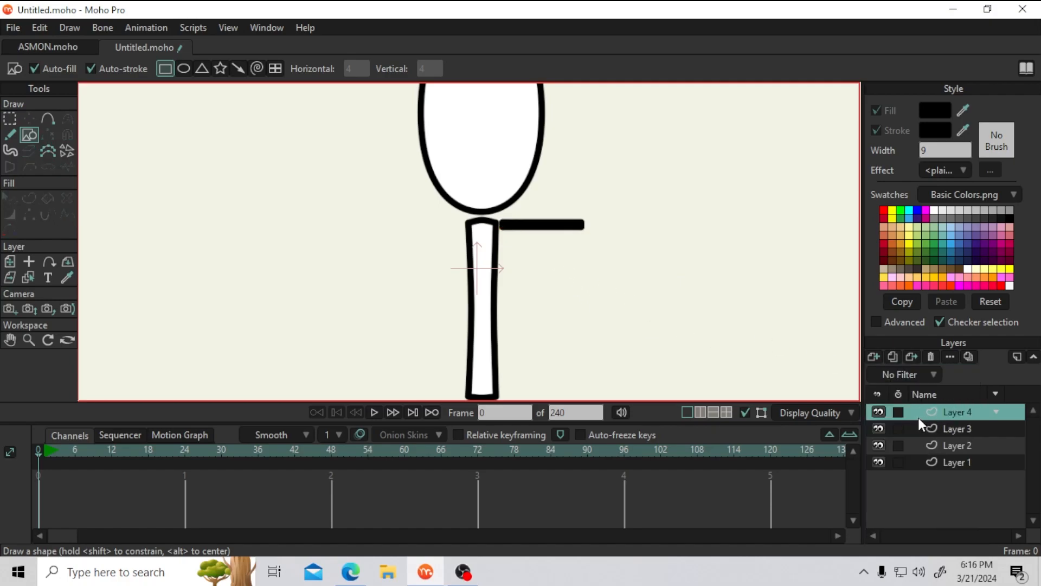
key(t)
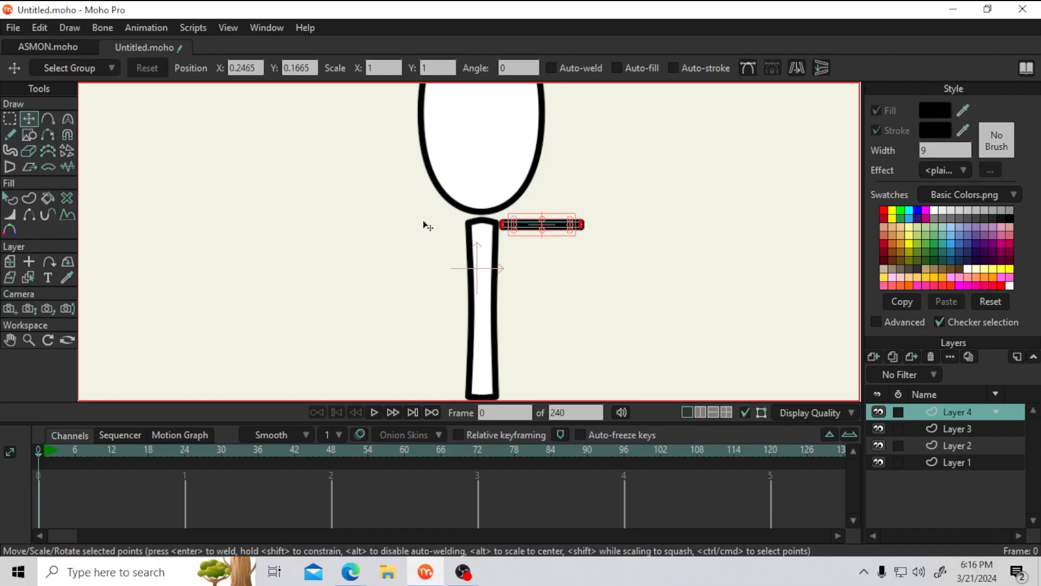
scroll(450, 233, up, 2)
key(ctrl+c)
key(ctrl+v)
drag(576, 221, 404, 232)
drag(367, 221, 379, 222)
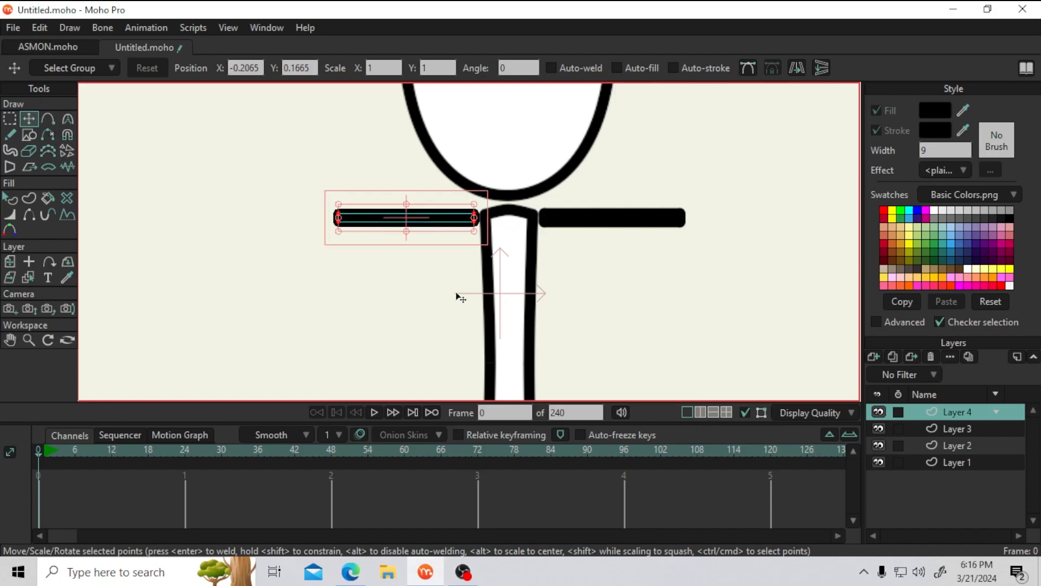
Add a vector layer and paste another arm segment, placing it end to end with the left upper arm as its forearm
click(873, 362)
click(874, 372)
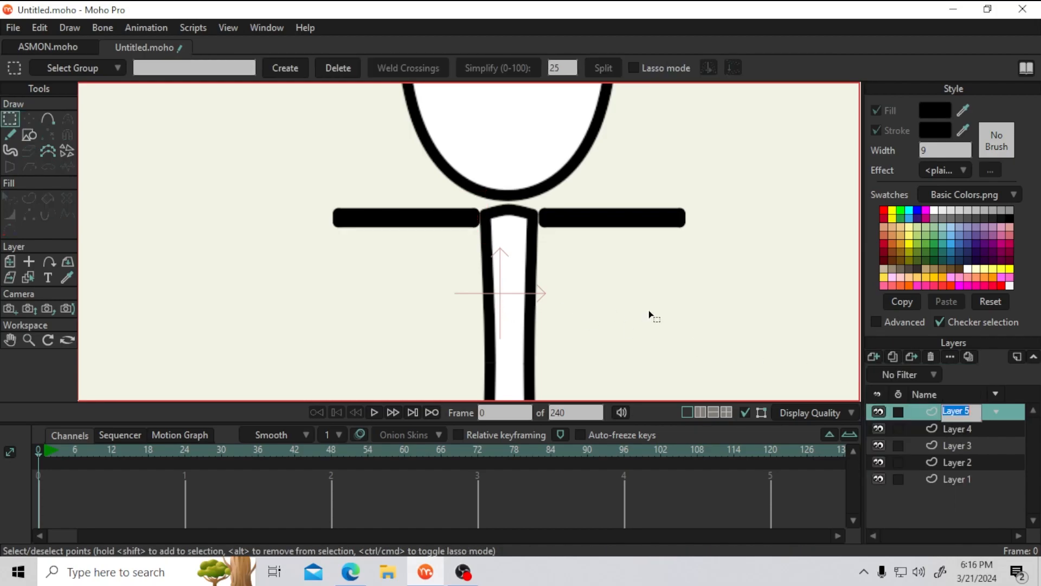
click(928, 504)
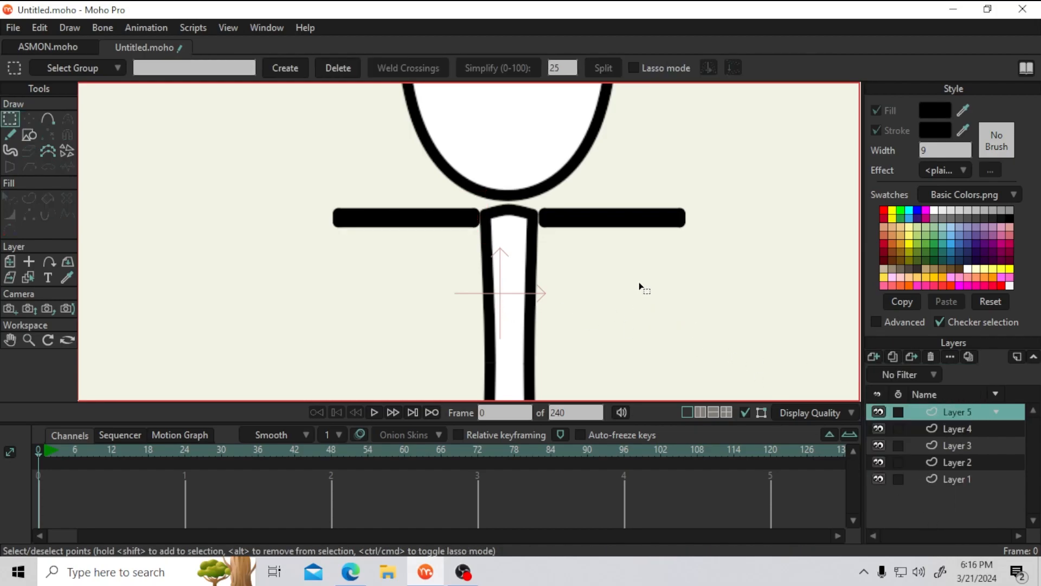
key(ctrl+v)
drag(643, 222, 288, 223)
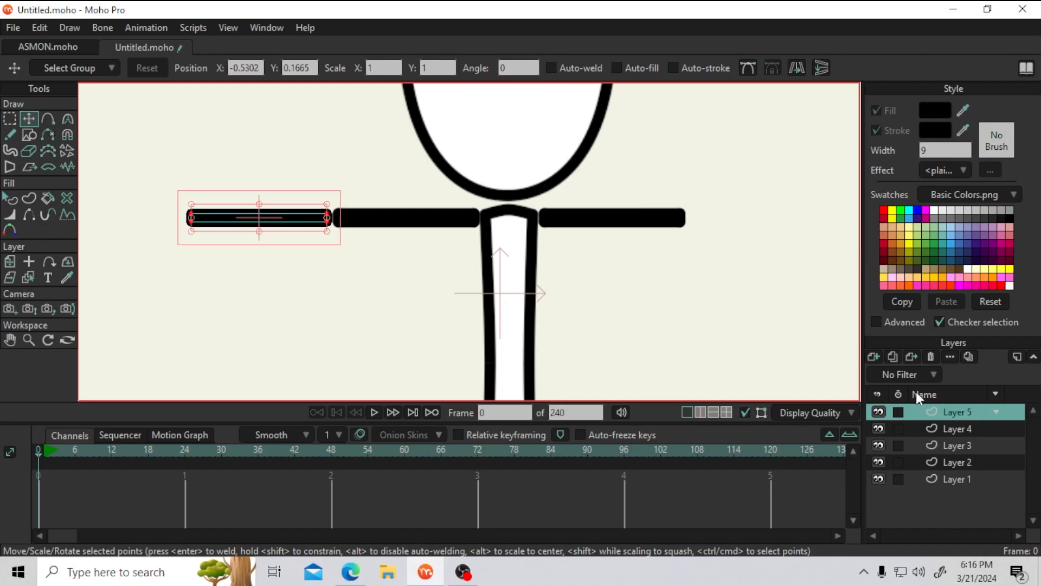
Add a vector layer, paste an arm segment, and move it to the outer end of the right upper arm
click(874, 356)
click(880, 367)
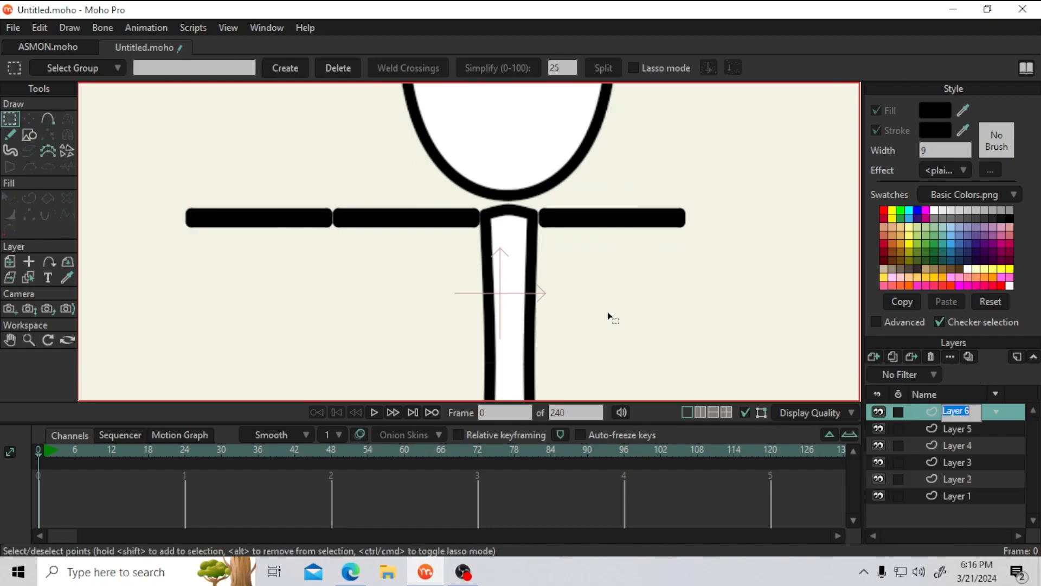
key(Return)
key(ctrl+v)
key(t)
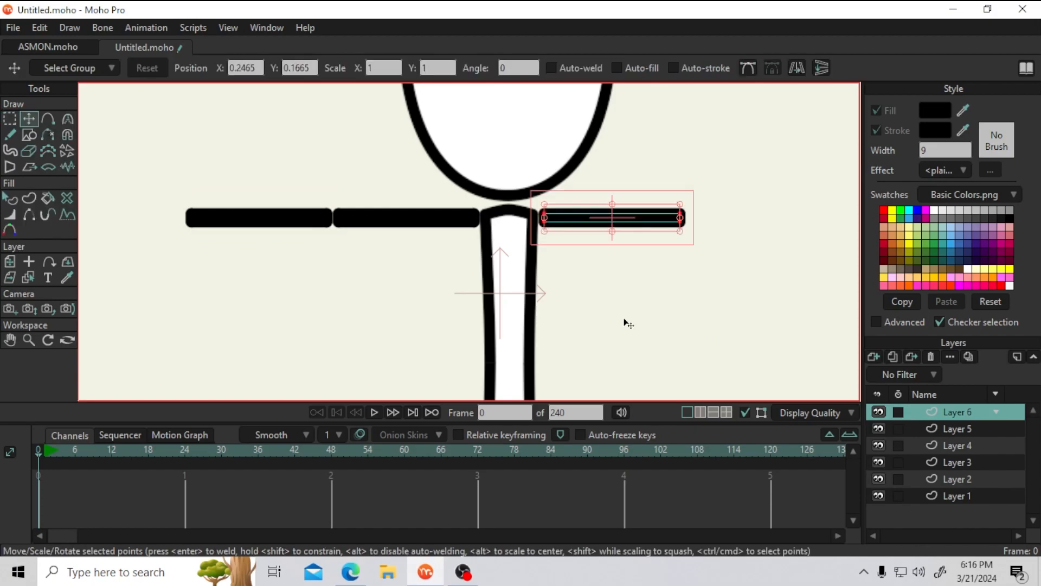
drag(578, 218, 727, 221)
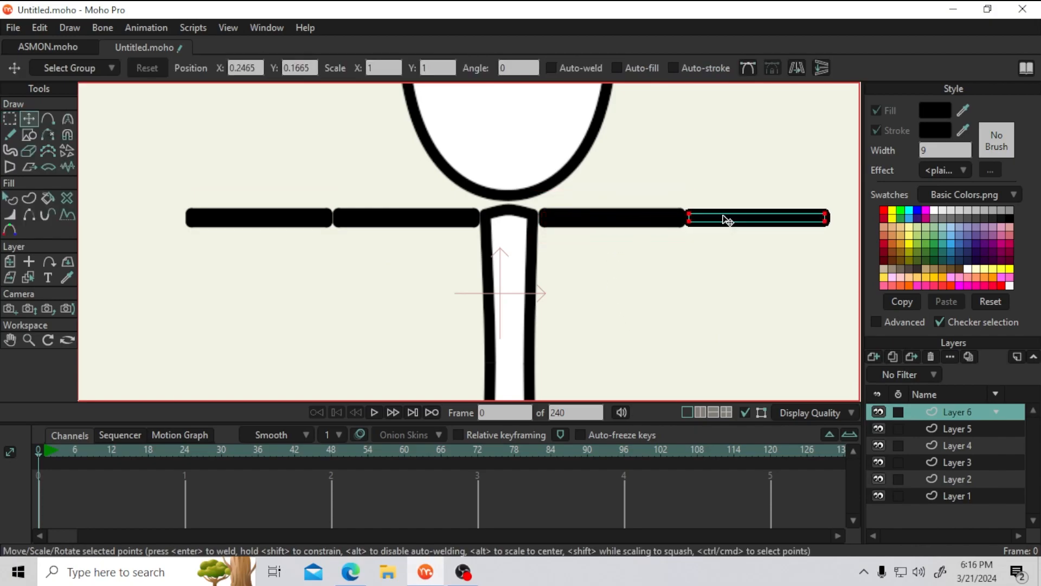
scroll(529, 290, down, 3)
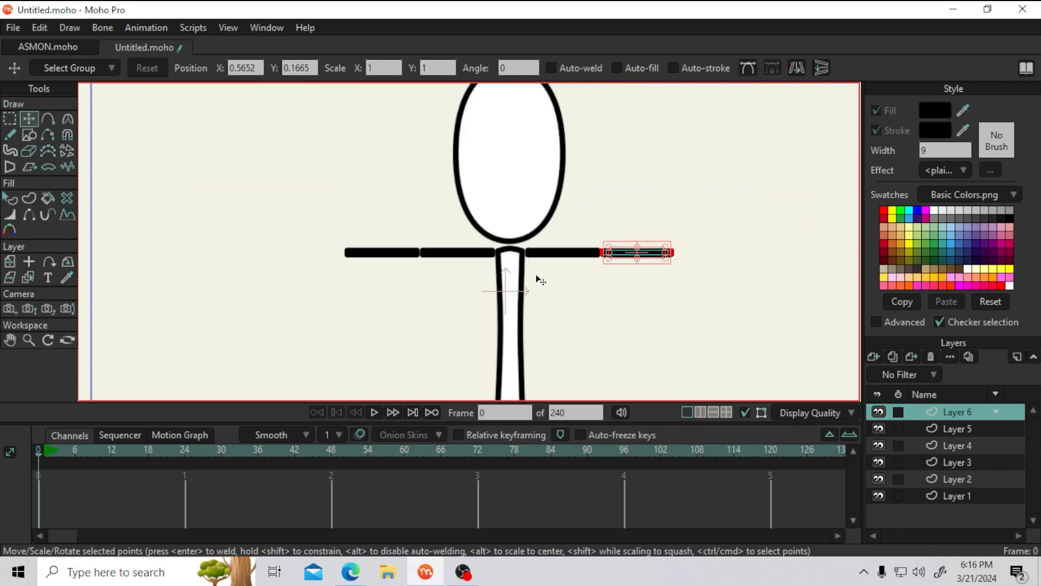
scroll(540, 279, up, 1)
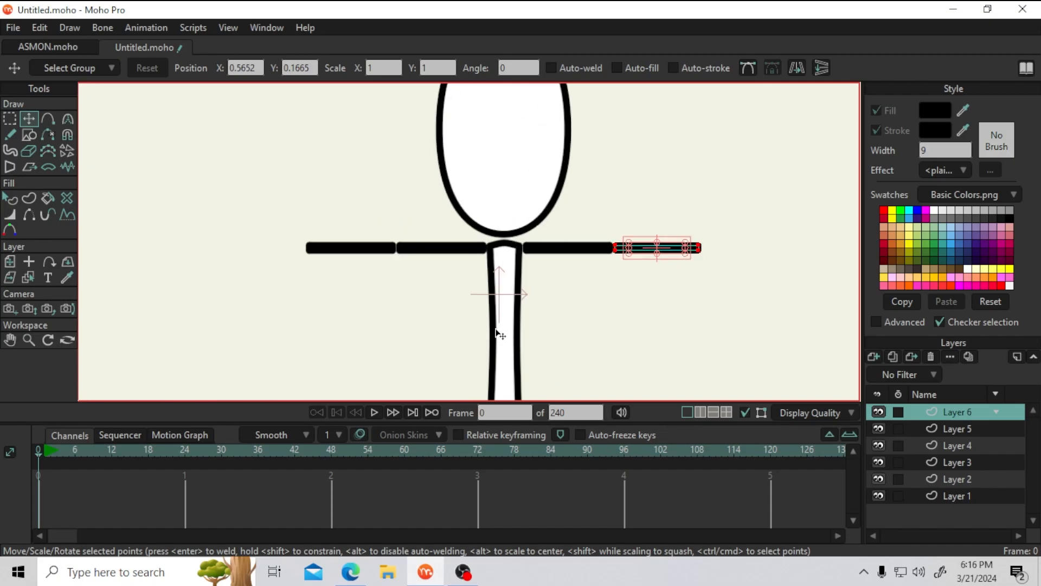
scroll(492, 222, up, 1)
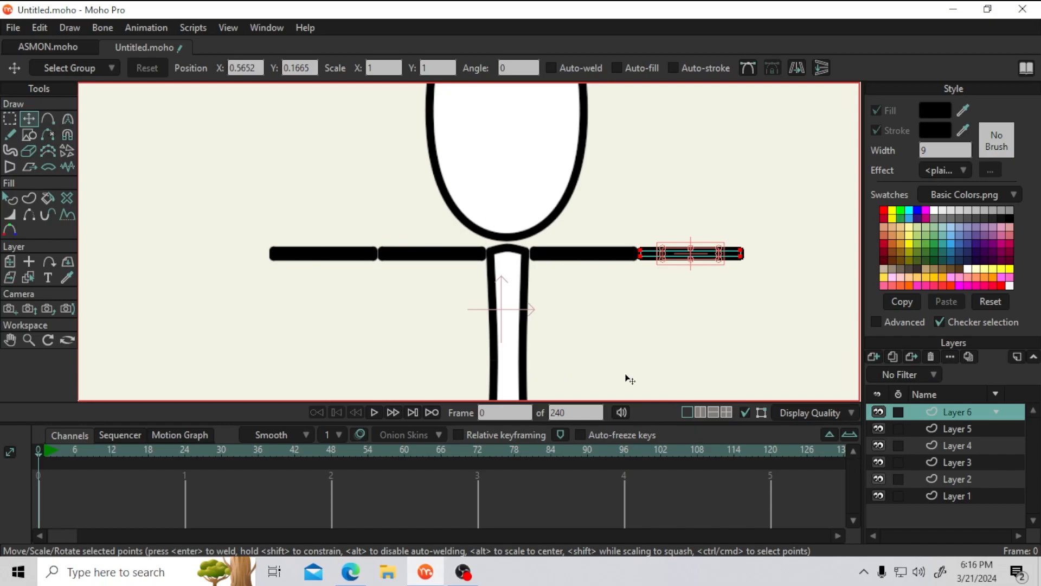
click(811, 419)
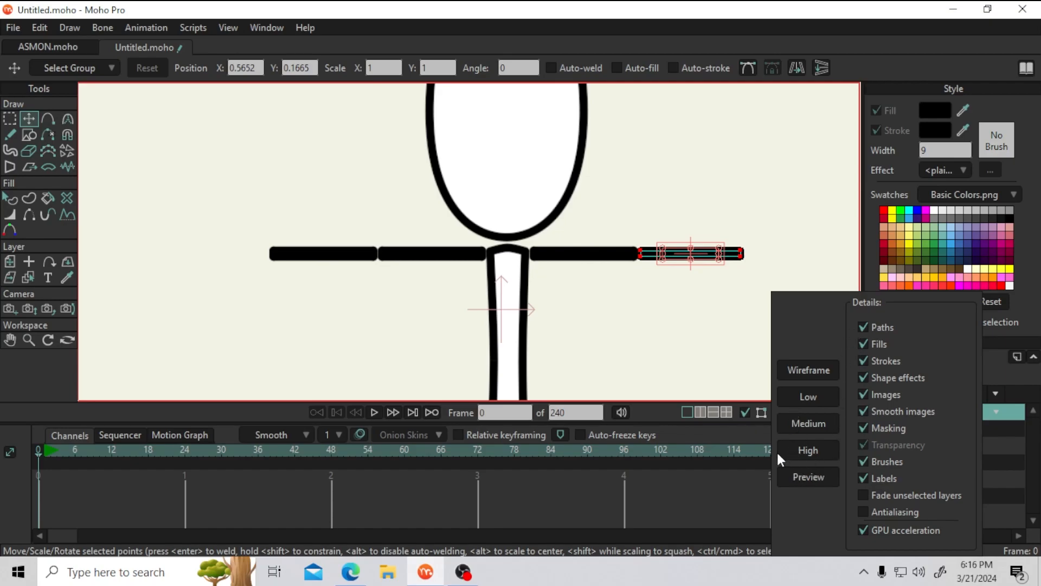
click(721, 431)
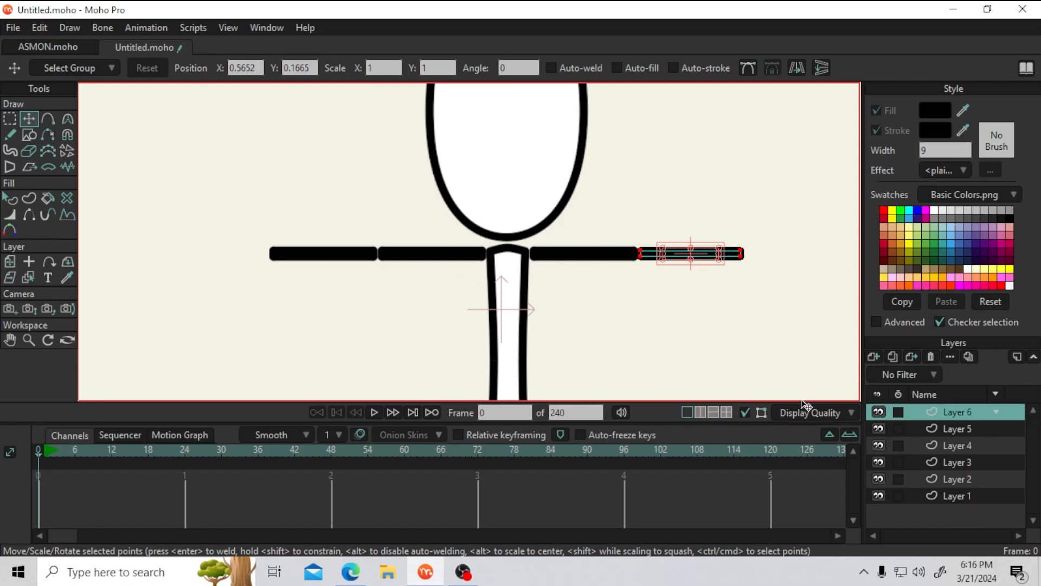
scroll(631, 277, down, 1)
drag(577, 326, 531, 334)
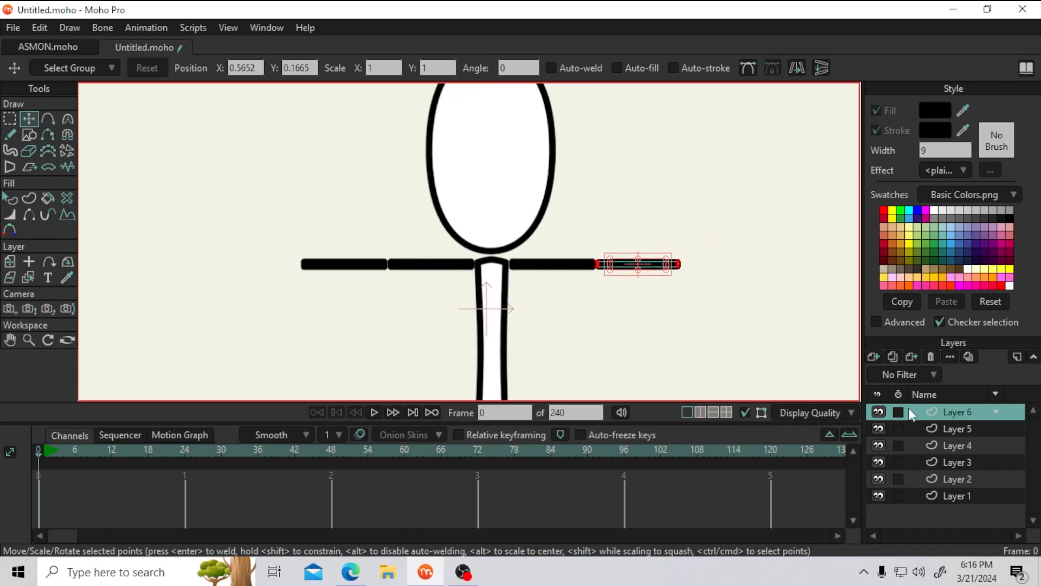
Add a new bone layer above the body part layers and name it BONE
click(872, 356)
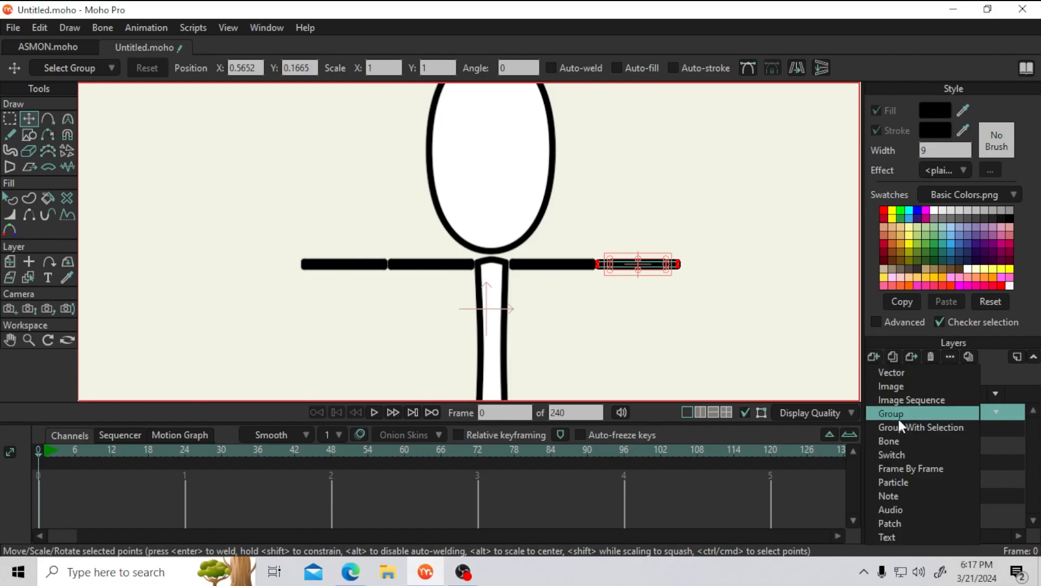
click(882, 444)
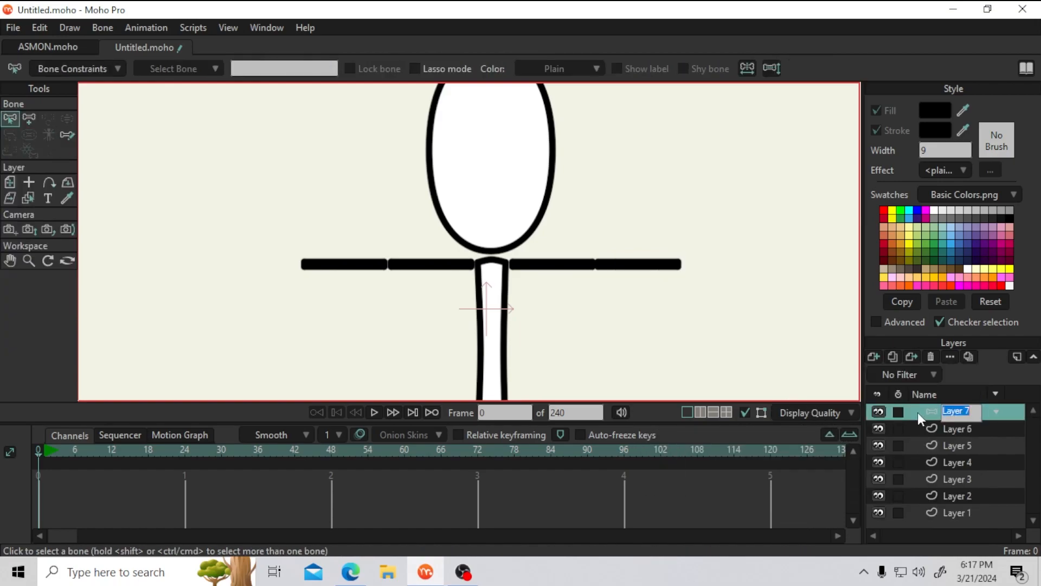
text(BONE)
key(Return)
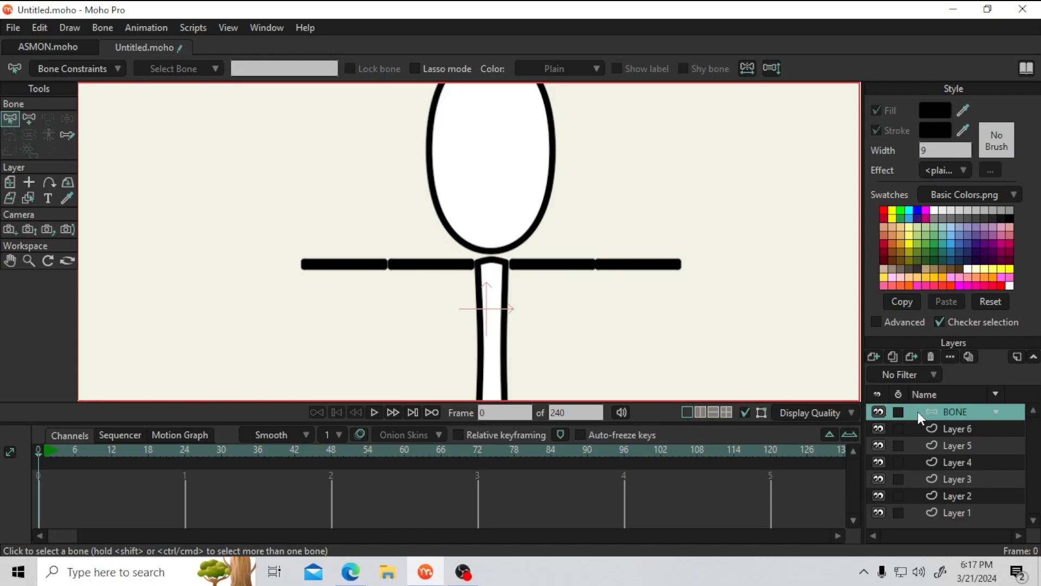
Move Layer 1 through Layer 6 into the BONE layer and make the bone layer active
click(961, 430)
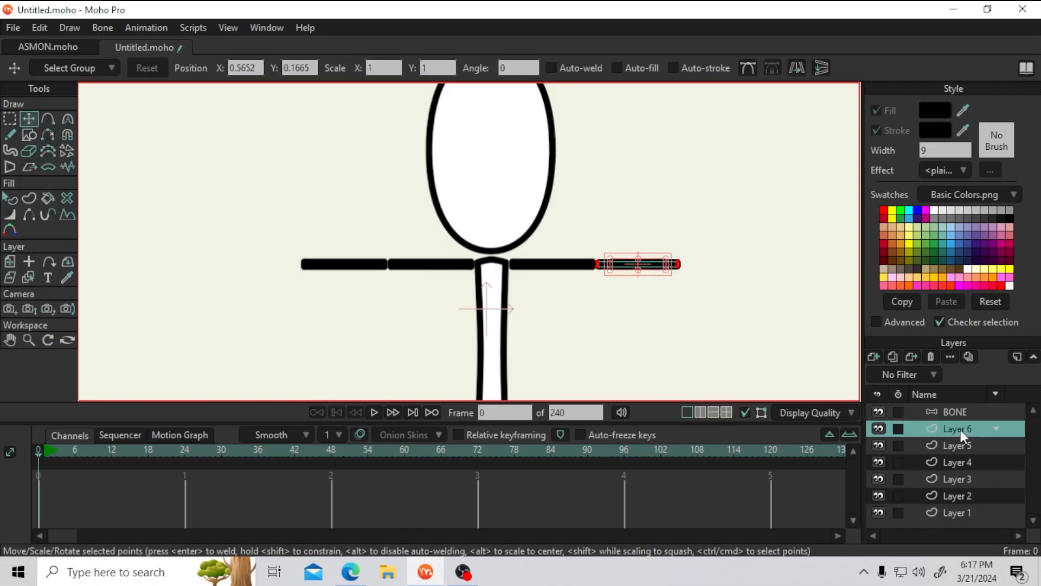
shift+click(964, 519)
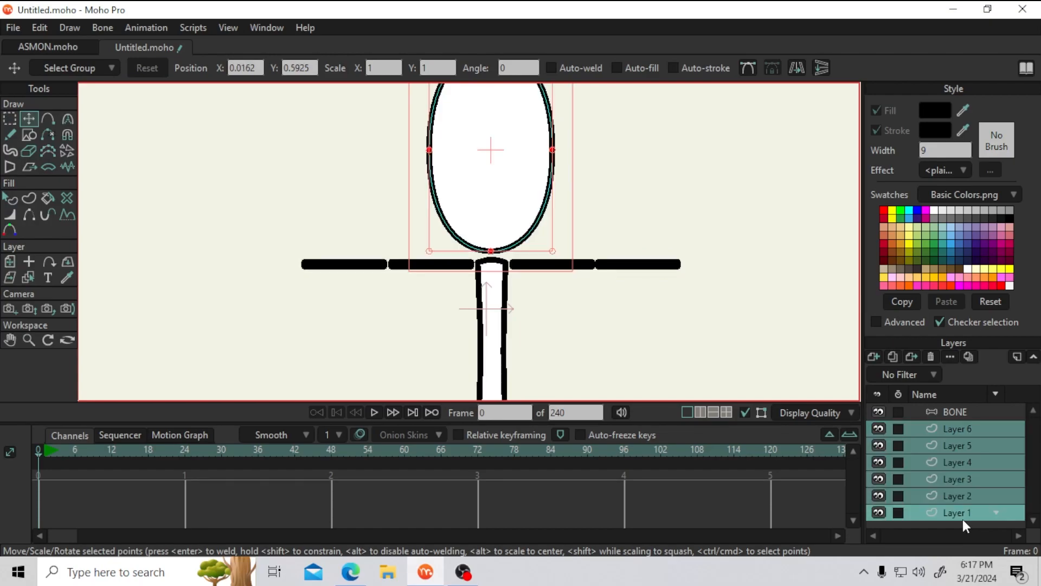
drag(955, 417, 954, 413)
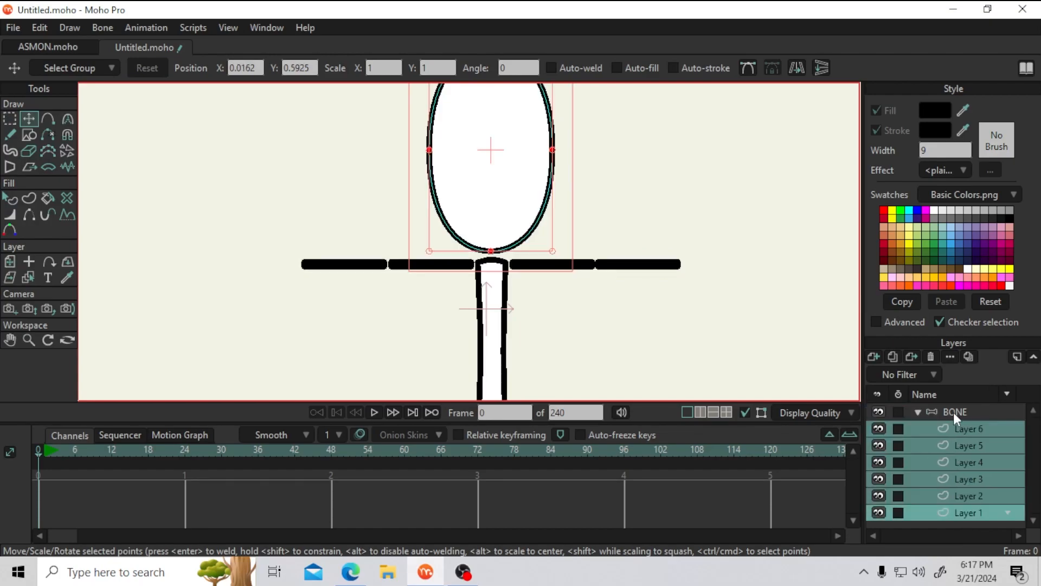
click(916, 412)
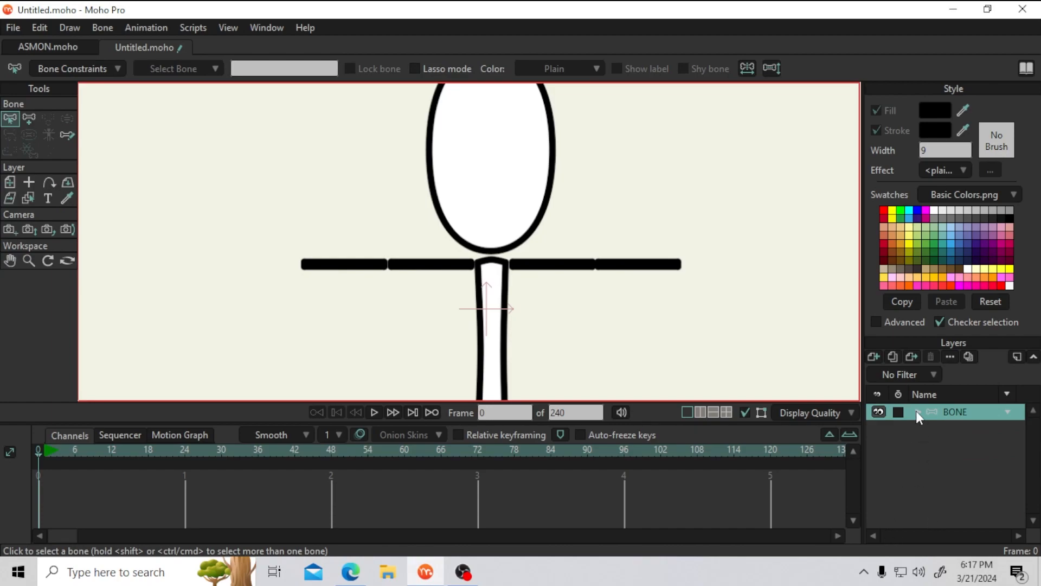
click(917, 412)
double_click(949, 413)
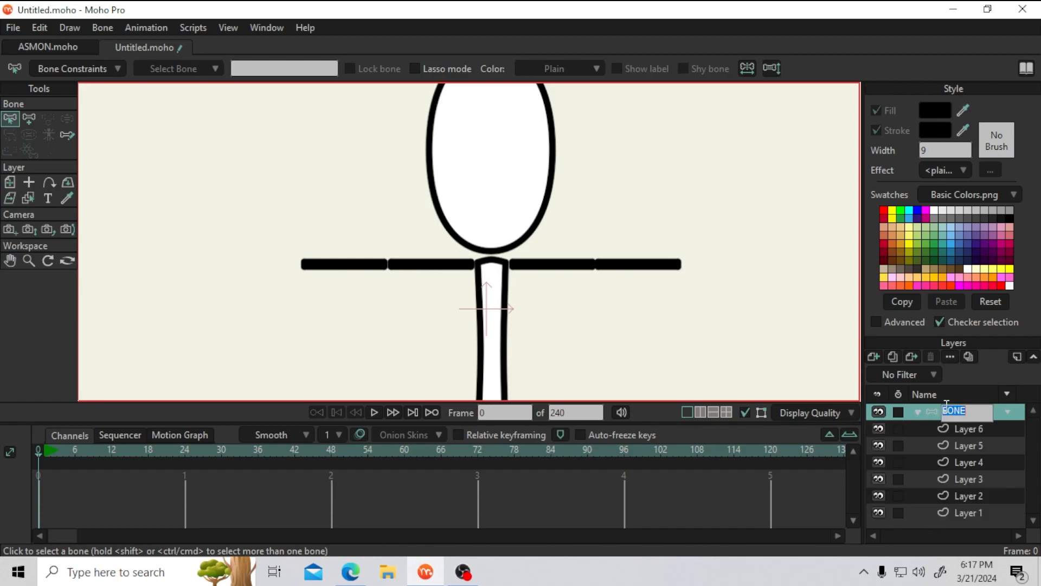
Draw a short horizontal bone with the Add Bone tool, left of the body's lower end and pointing toward it
click(29, 119)
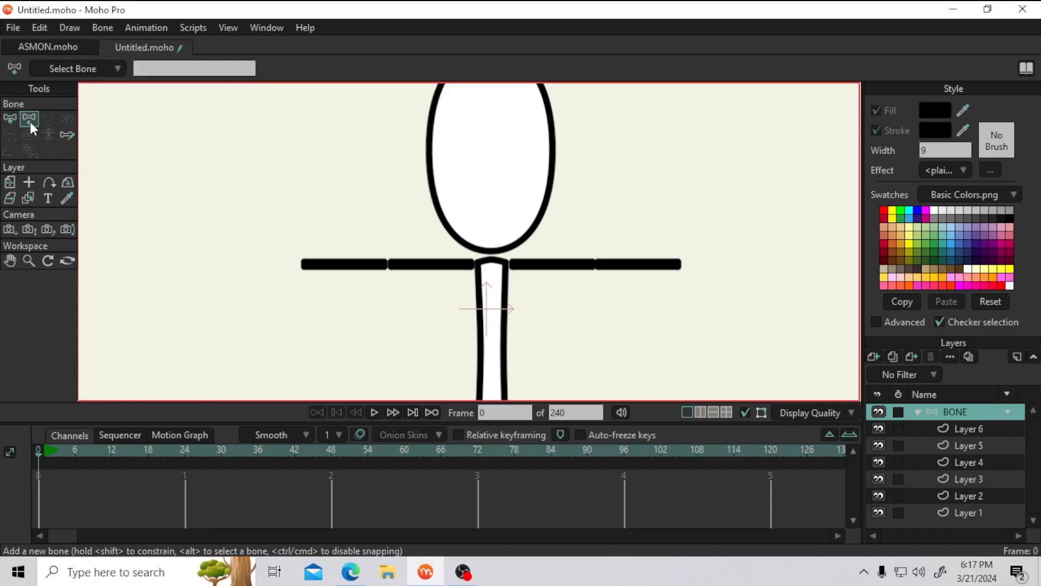
drag(395, 337, 397, 217)
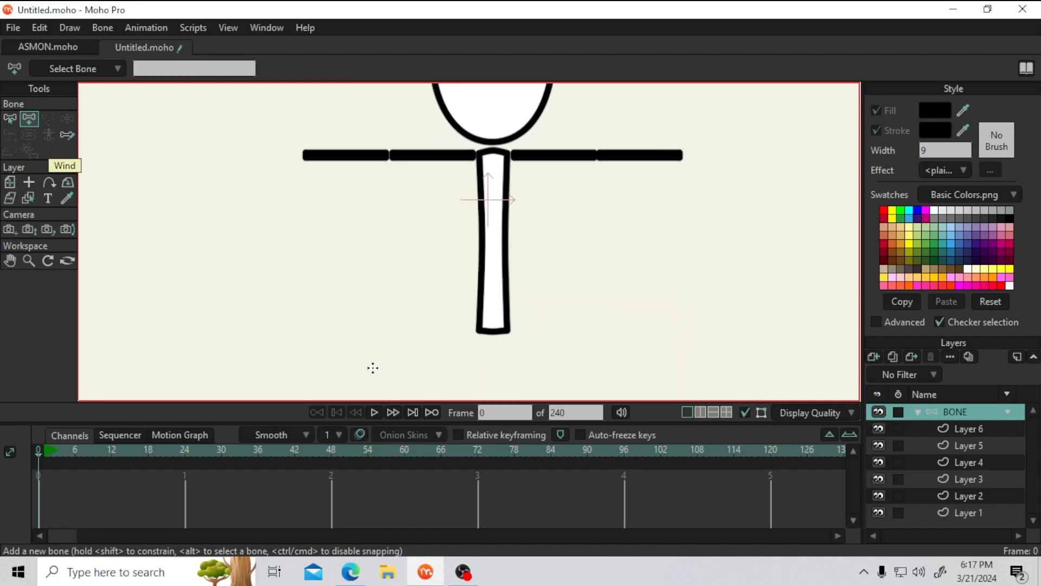
drag(346, 329, 423, 328)
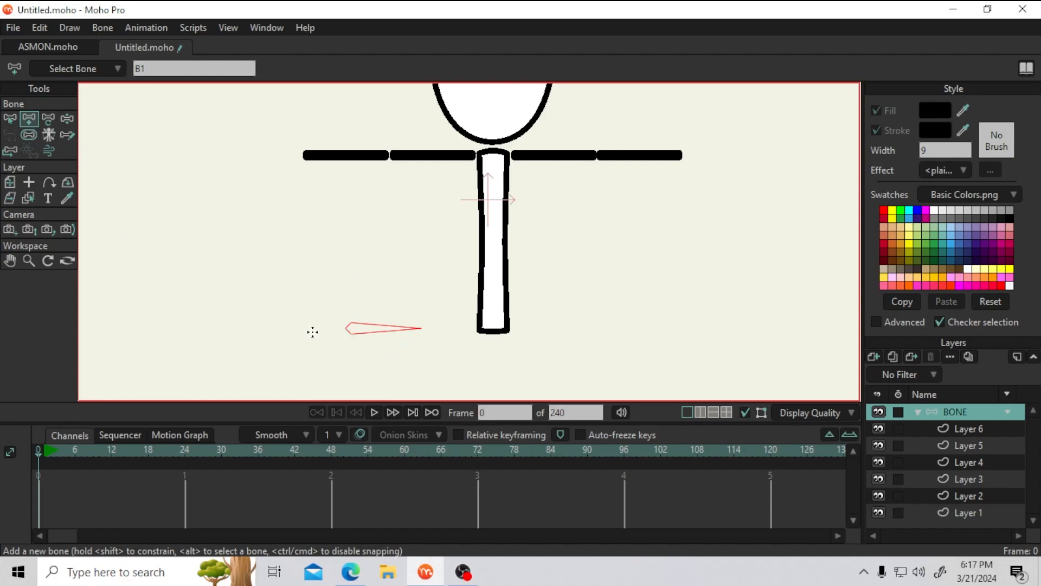
drag(517, 315, 477, 307)
scroll(452, 317, up, 3)
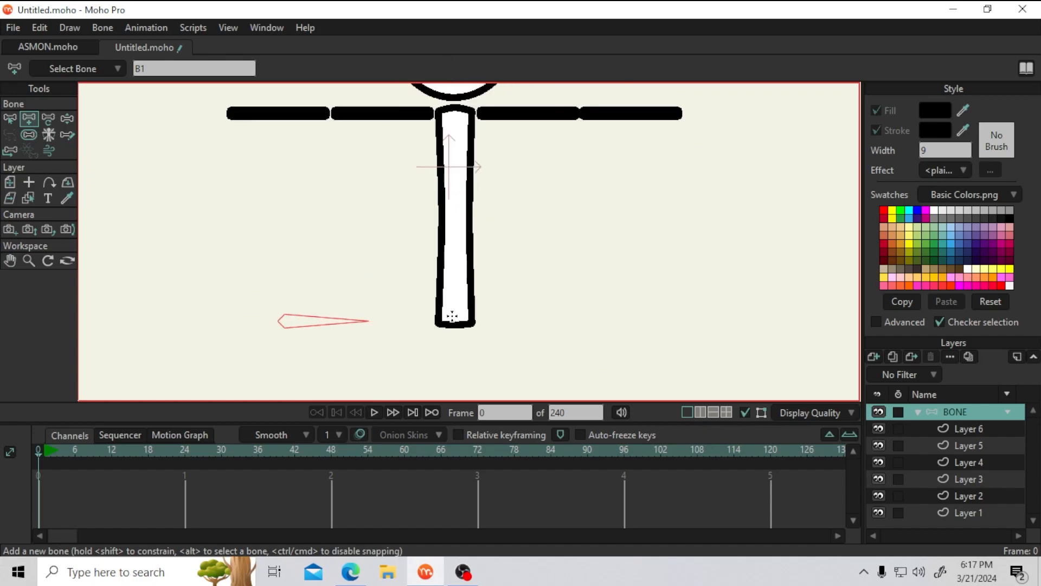
Draw two stacked bones up the body from its lower end to the neck, and a separate upright bone inside the head
scroll(454, 238, down, 1)
drag(455, 216, 461, 292)
drag(460, 378, 479, 339)
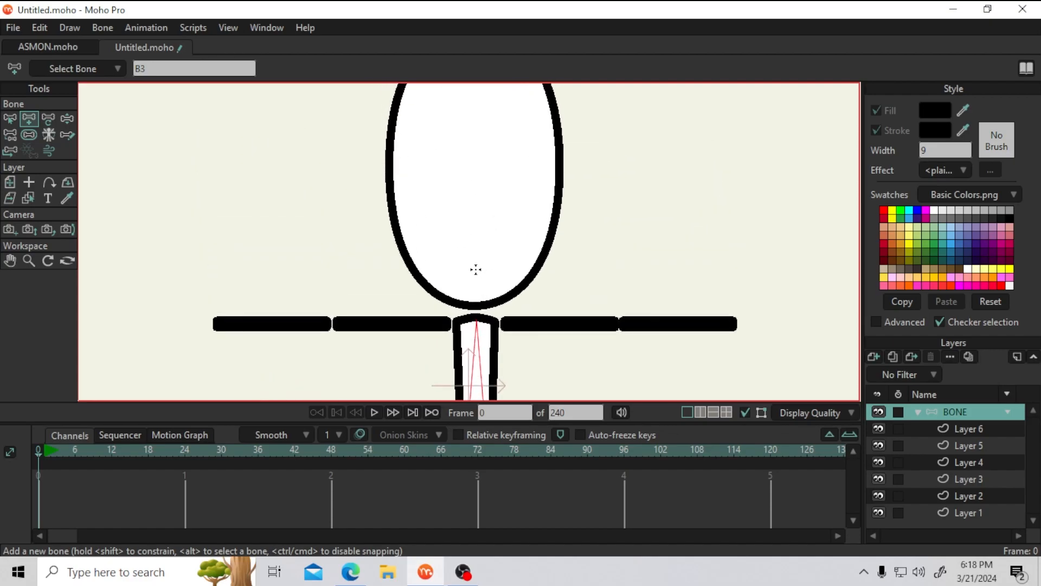
drag(476, 212, 473, 99)
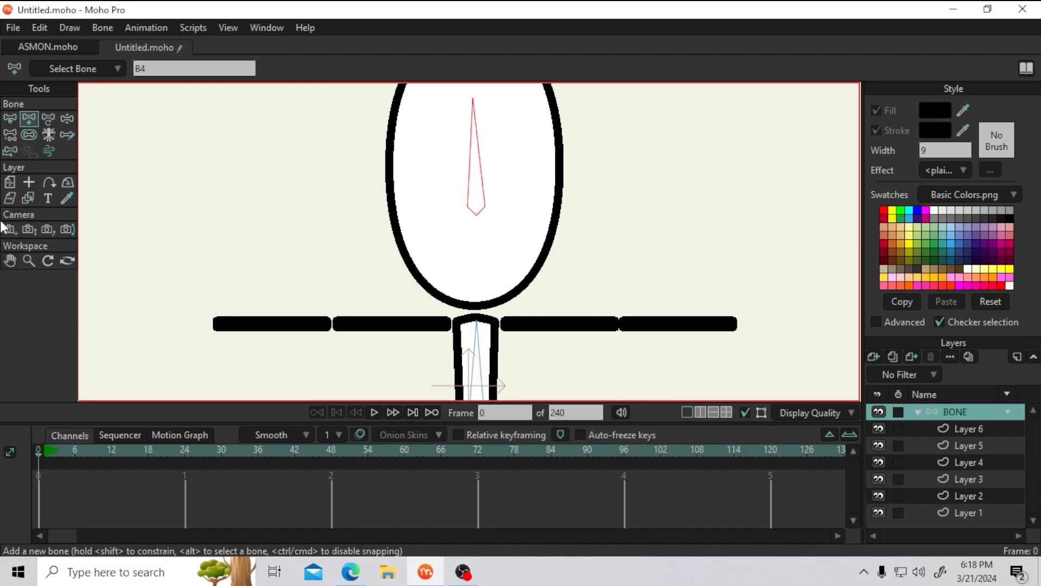
Select the upper body bone as parent and draw two chained bones outward along the right arm's upper and outer segments
drag(311, 304, 327, 214)
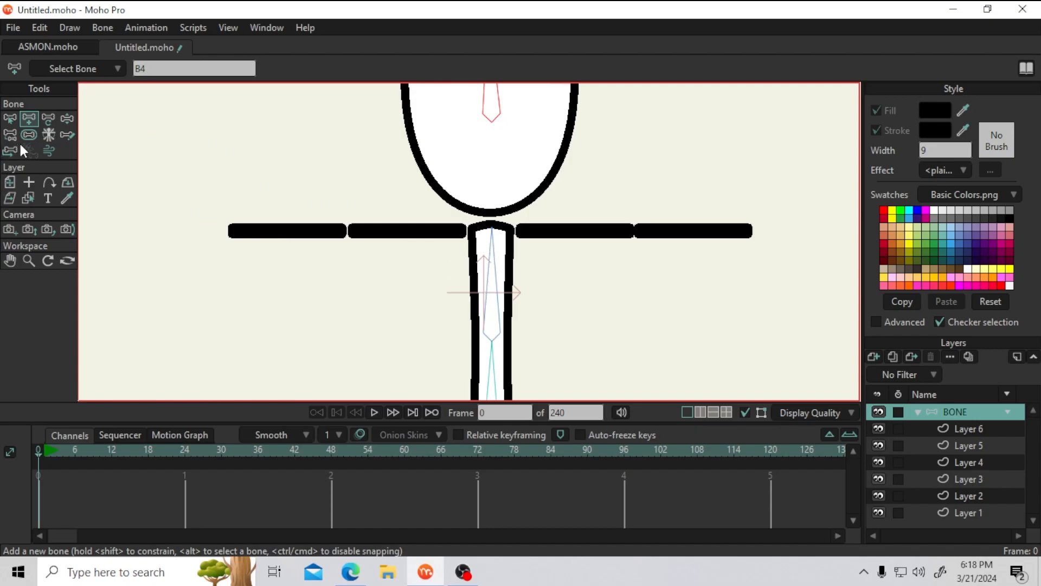
click(10, 119)
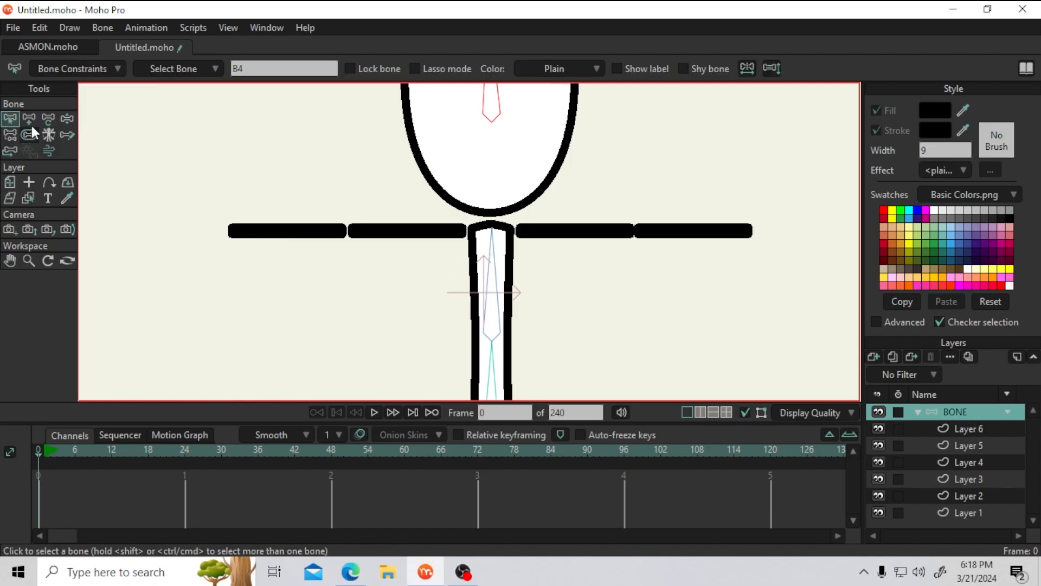
click(493, 248)
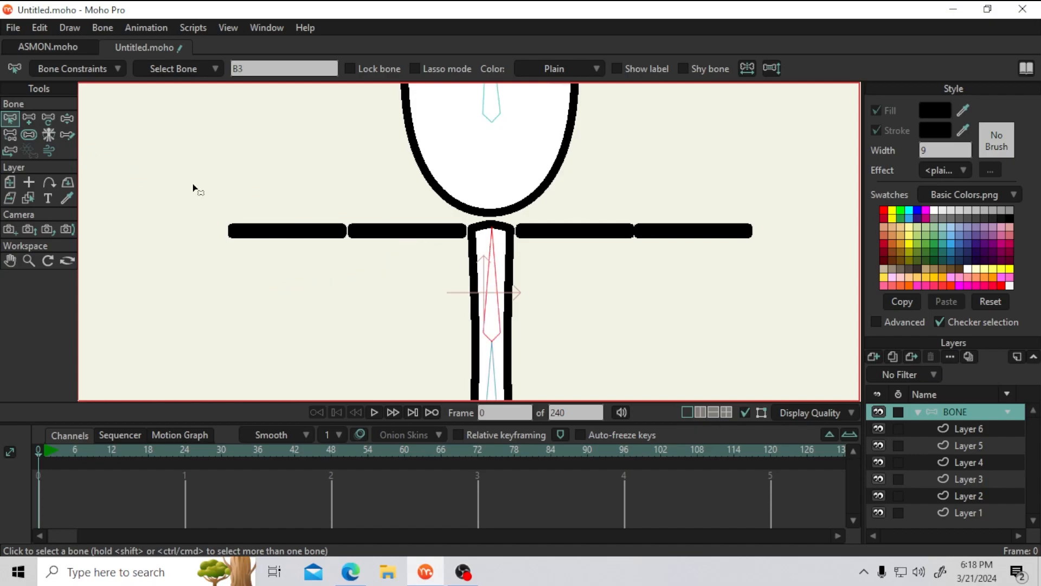
click(29, 118)
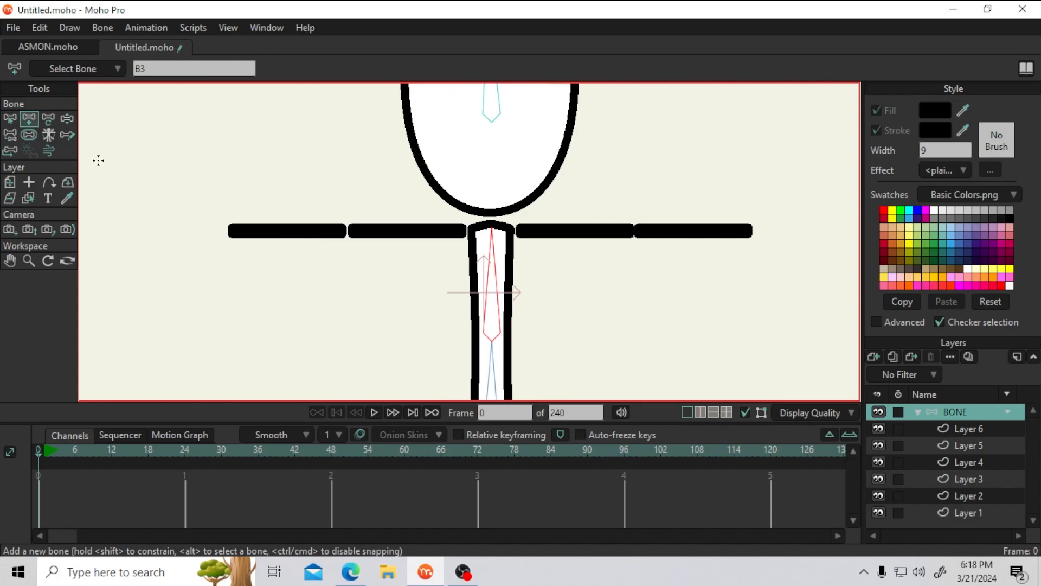
drag(521, 230, 637, 230)
drag(637, 231, 748, 232)
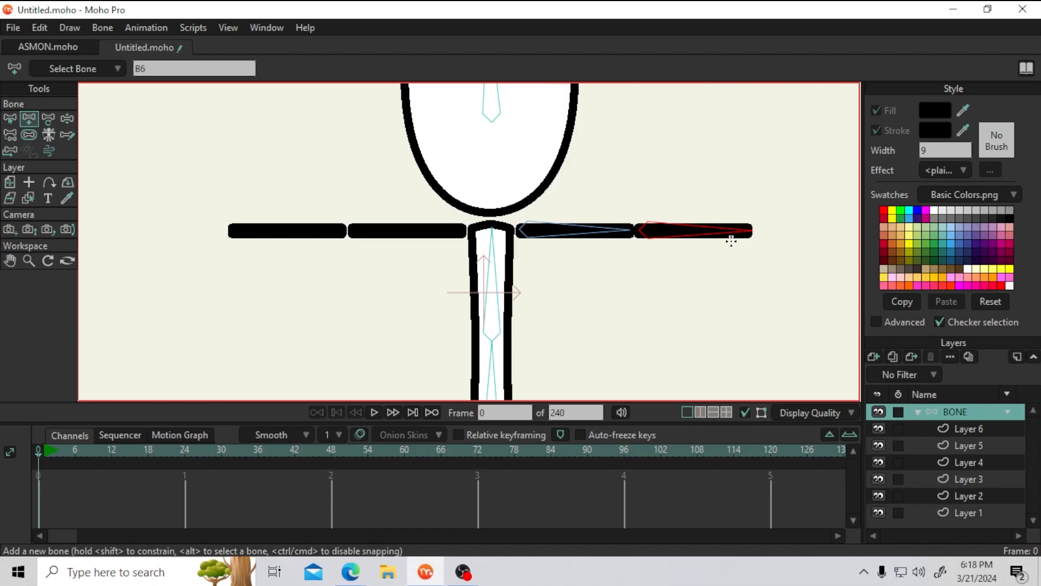
Reselect the upper body bone as parent and draw two chained bones outward along the left arm's segments
click(10, 118)
click(492, 269)
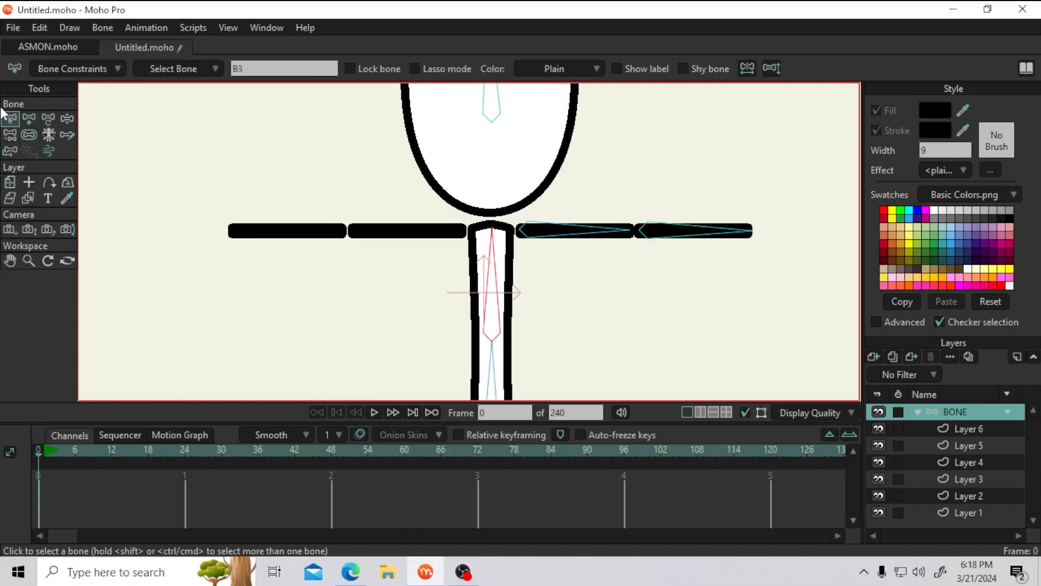
click(32, 119)
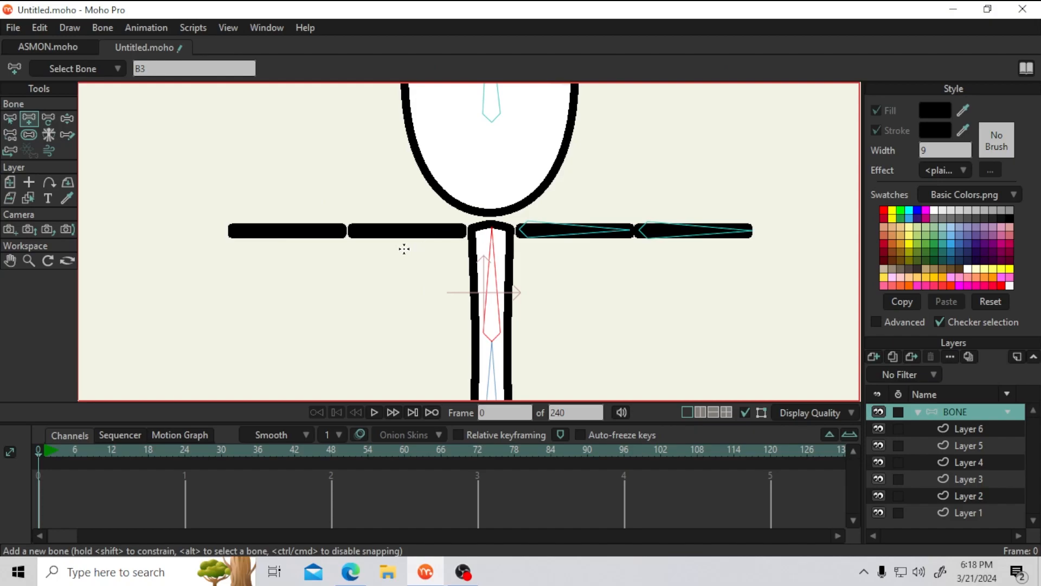
drag(466, 235, 228, 231)
key(ctrl+z)
scroll(263, 233, down, 4)
scroll(400, 239, up, 4)
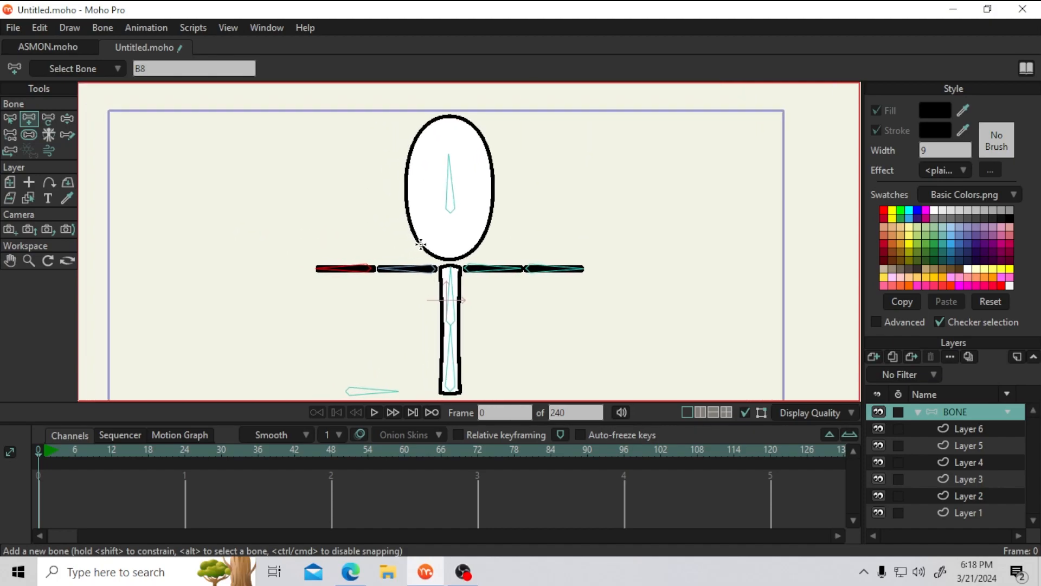
Try moving the rig with the Manipulate Bones tool and undo the movement
click(68, 121)
drag(446, 135, 450, 186)
key(ctrl+z)
drag(421, 252, 461, 197)
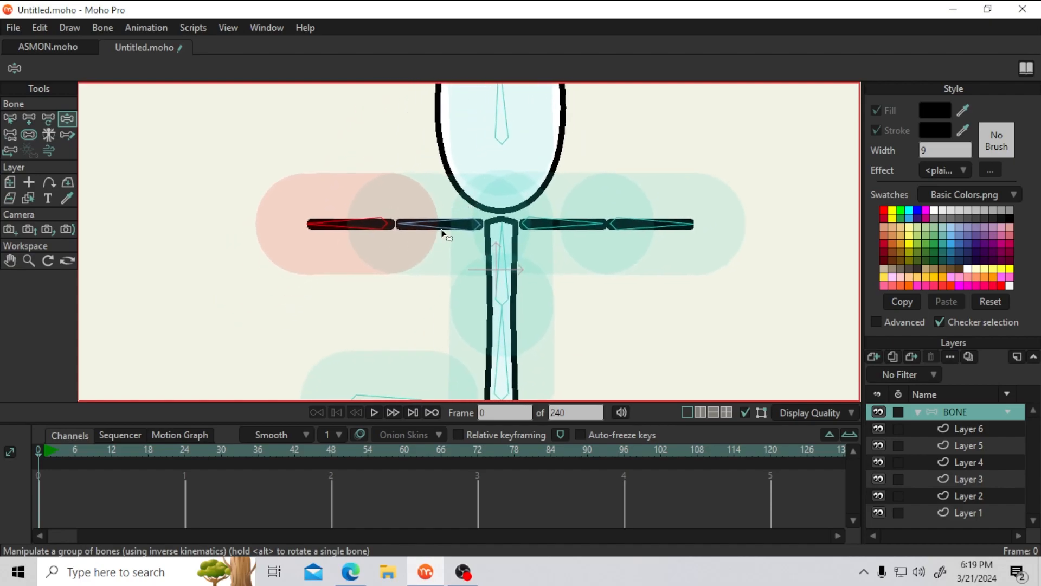
Reduce the Bone Strength of both left arm bones to fit the segments closely, with the outer bone at about 0.17
click(29, 134)
drag(328, 263, 266, 243)
scroll(372, 230, up, 2)
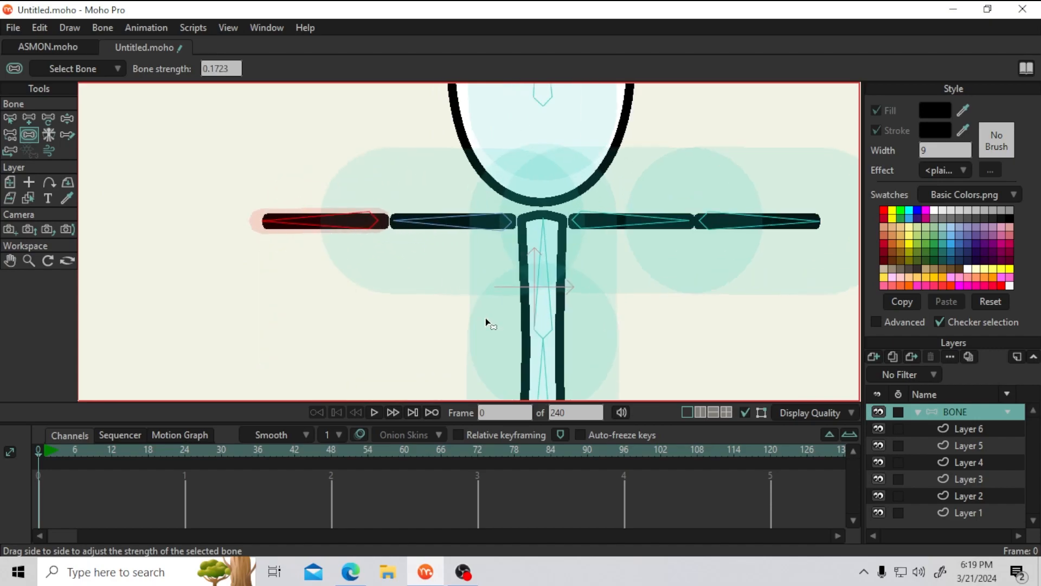
drag(421, 286, 353, 278)
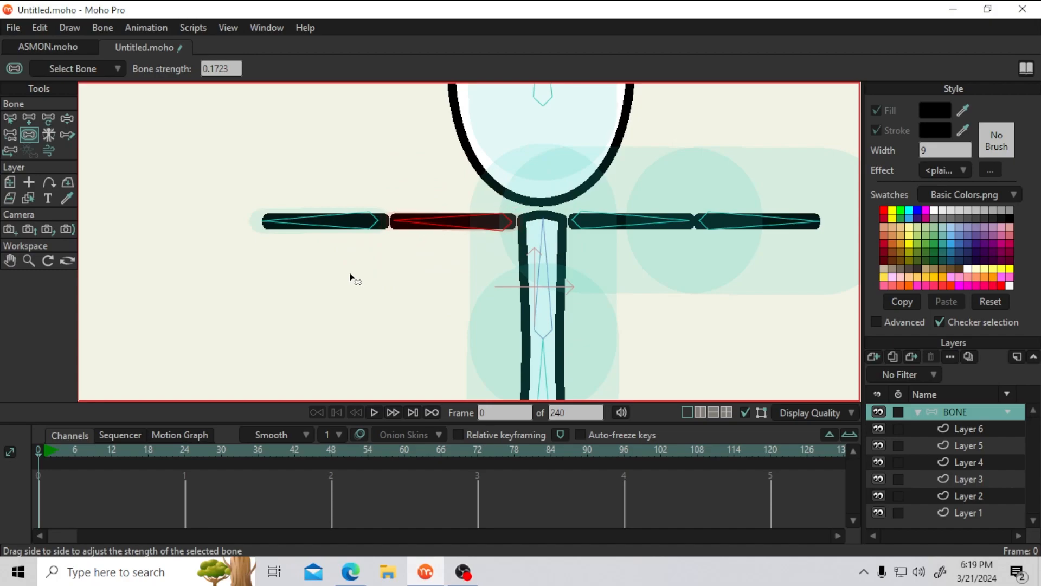
click(500, 275)
mouse_move(480, 274)
mouse_down()
mouse_move(496, 271)
mouse_move(476, 275)
mouse_up()
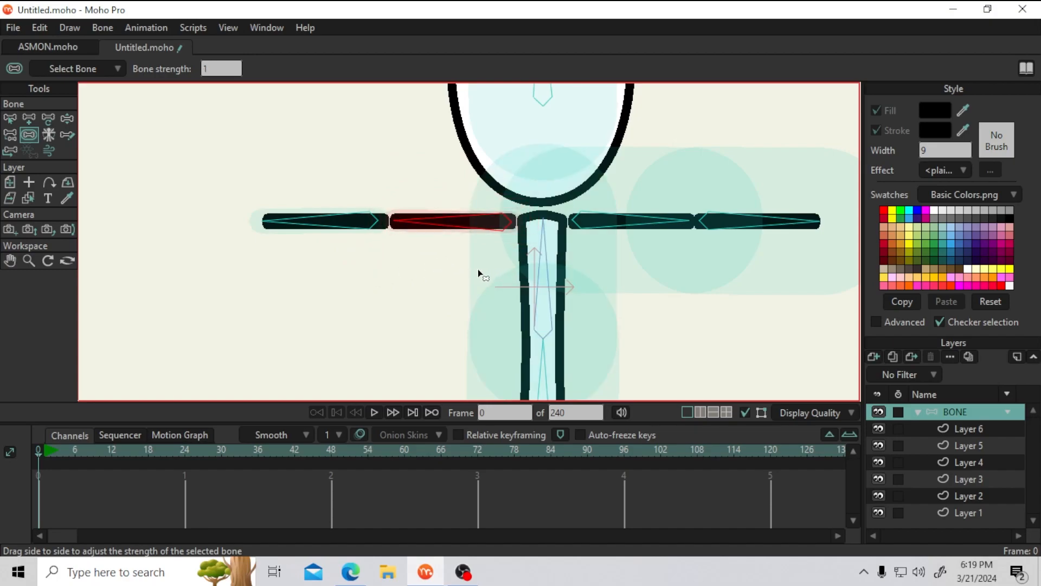
Reduce the strength of both body bones and both right arm bones to fit their shapes, with the right upper arm at about 0.15
click(570, 334)
drag(575, 337, 578, 162)
drag(599, 239, 556, 254)
drag(600, 226, 552, 422)
drag(554, 308, 495, 283)
drag(699, 297, 637, 278)
click(595, 265)
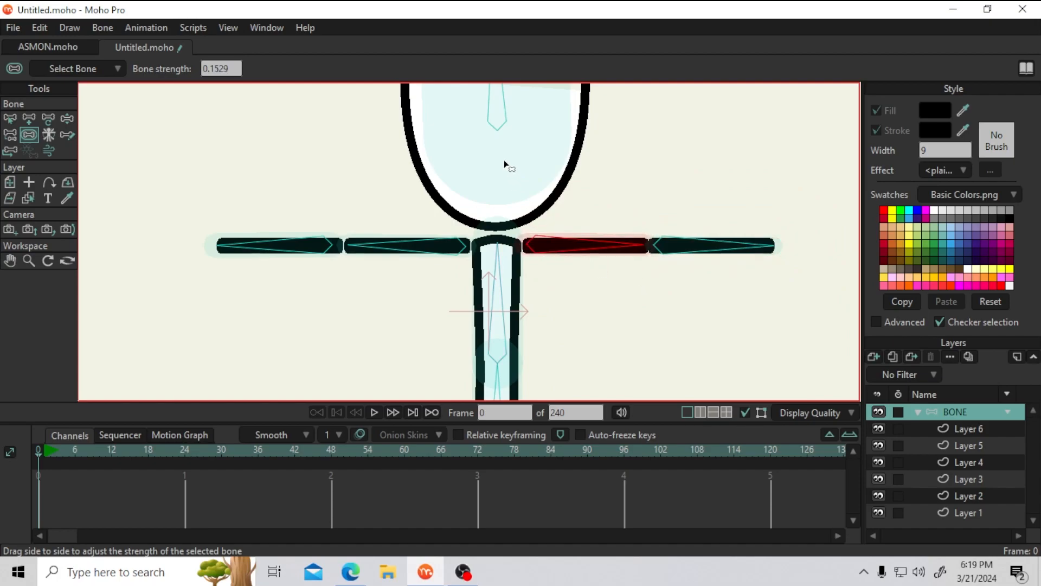
Reduce the head bone's strength to about 0.69 and set the strength of the loose bone beside the body to 0
drag(505, 161, 481, 164)
drag(458, 341, 574, 82)
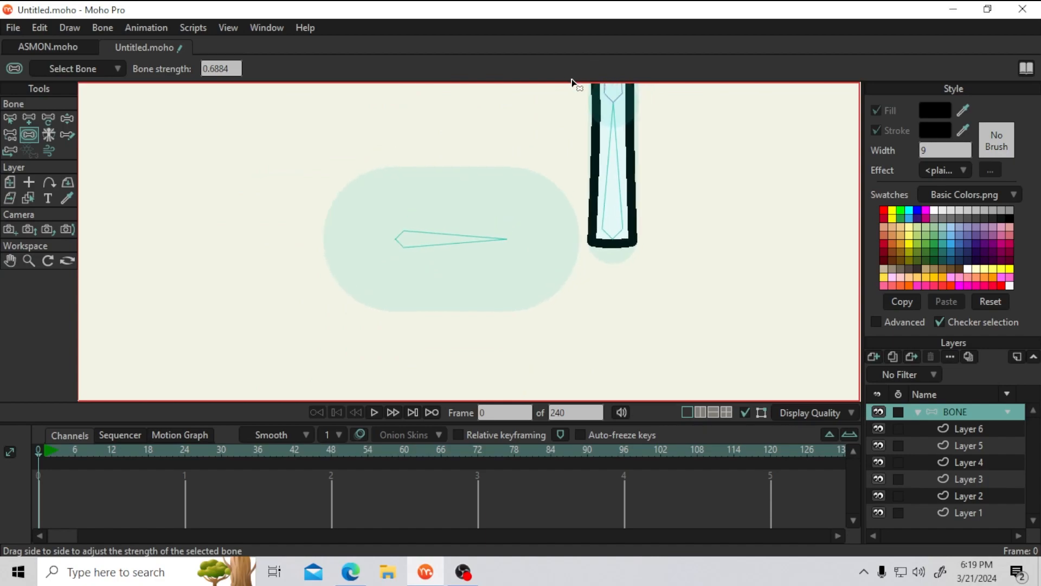
click(508, 215)
drag(508, 215, 434, 248)
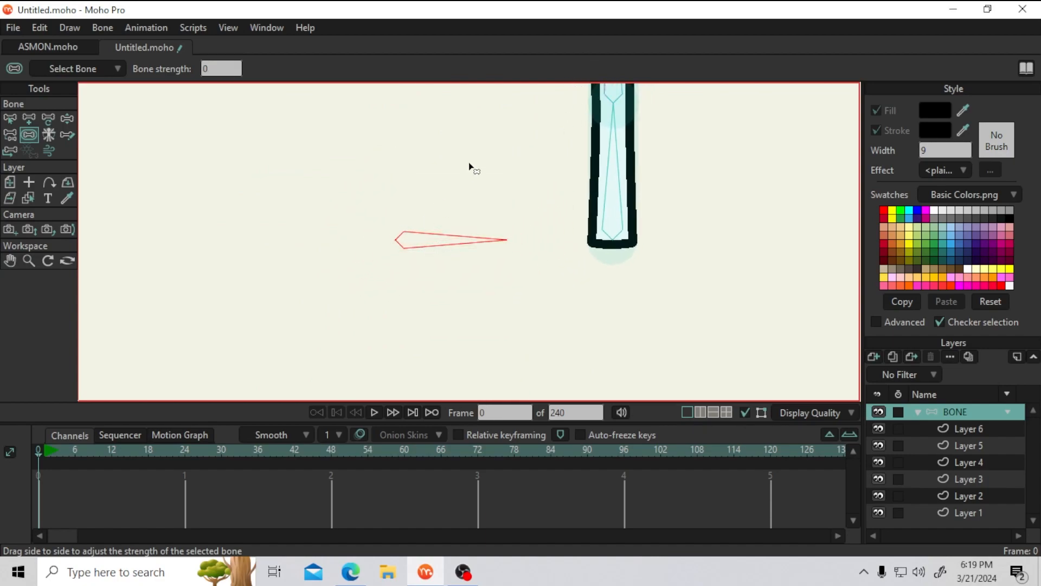
drag(526, 122, 406, 372)
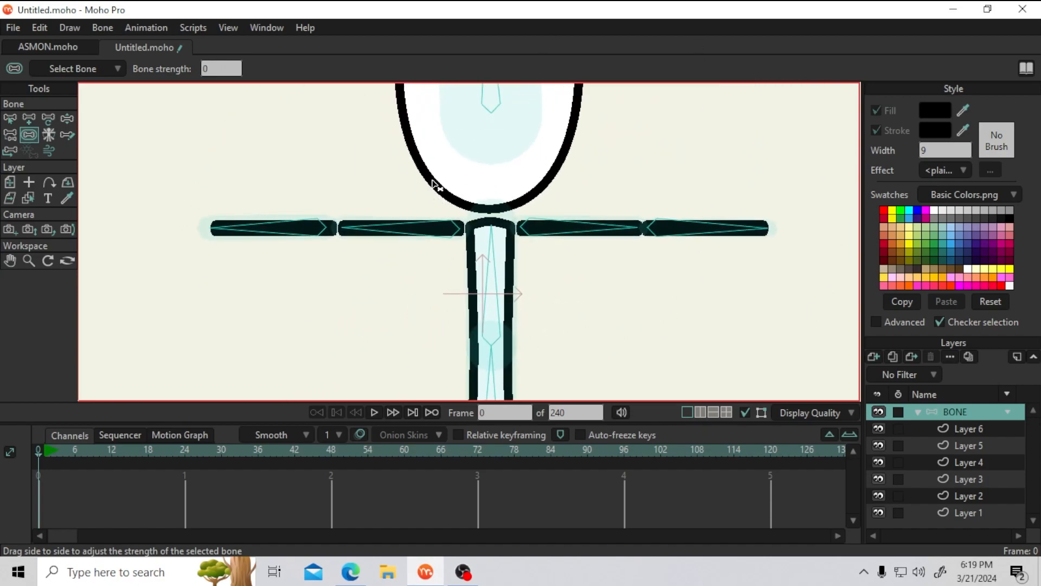
scroll(434, 186, down, 1)
drag(442, 185, 484, 218)
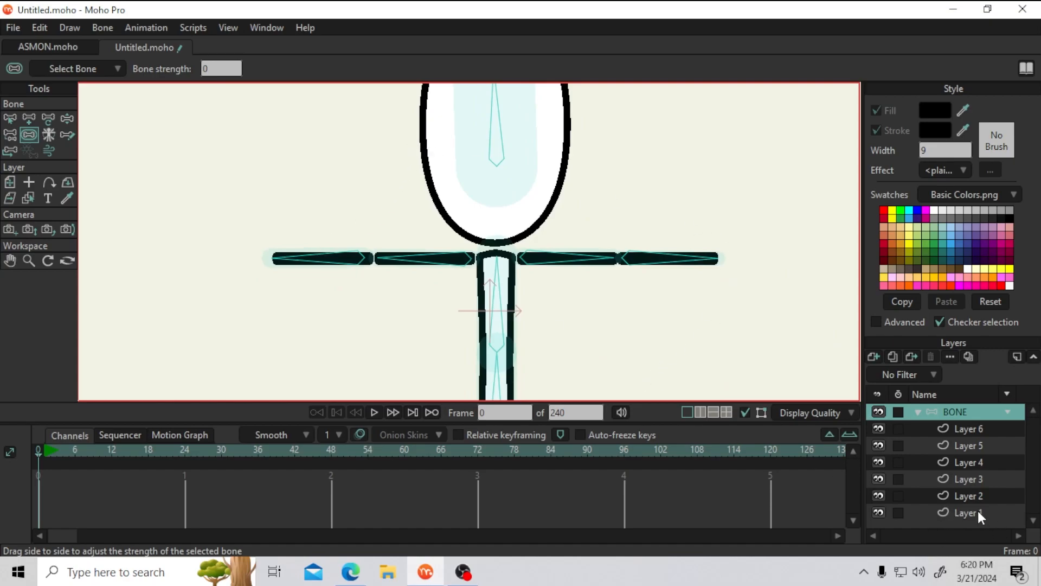
Flexi-bind the head shape on Layer 1 to the head bone only, using the selected bone
click(11, 118)
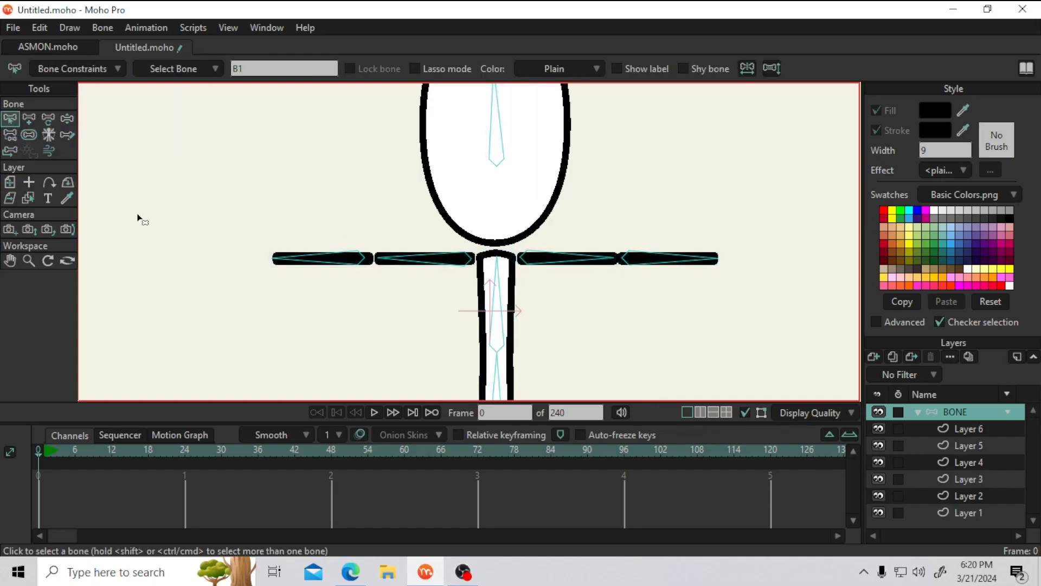
click(971, 512)
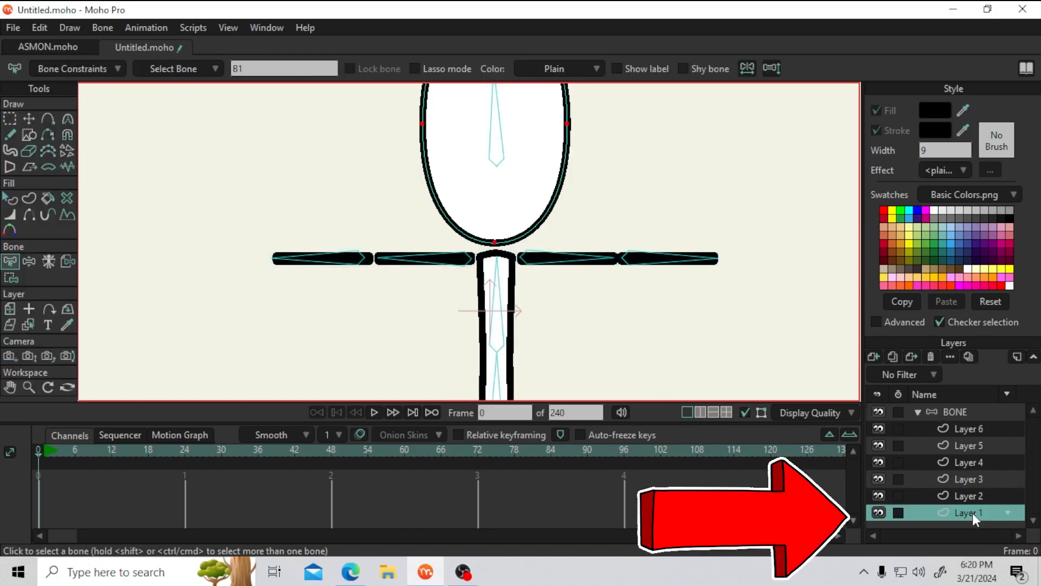
scroll(571, 263, up, 5)
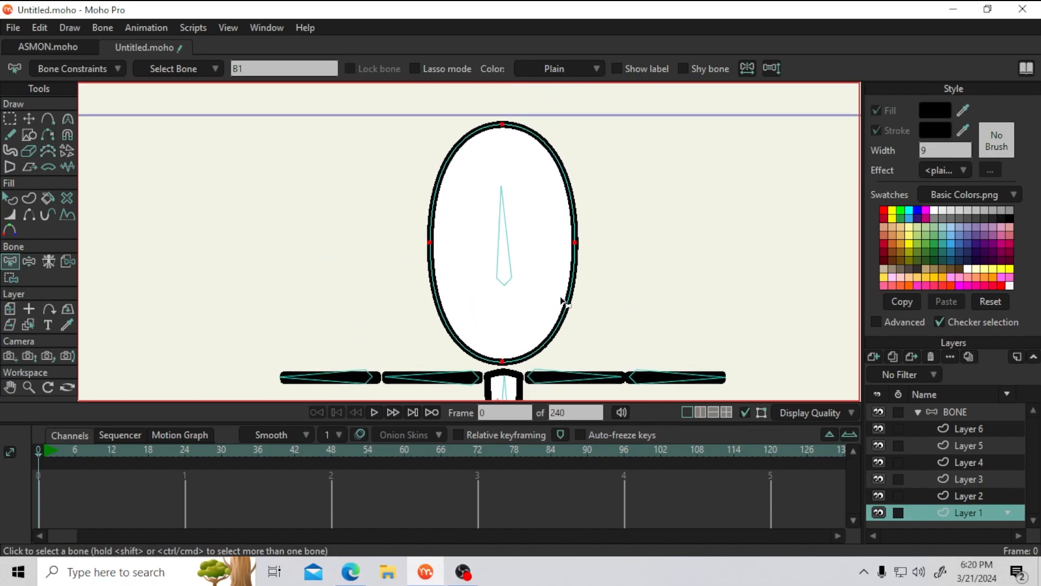
click(502, 248)
click(502, 248)
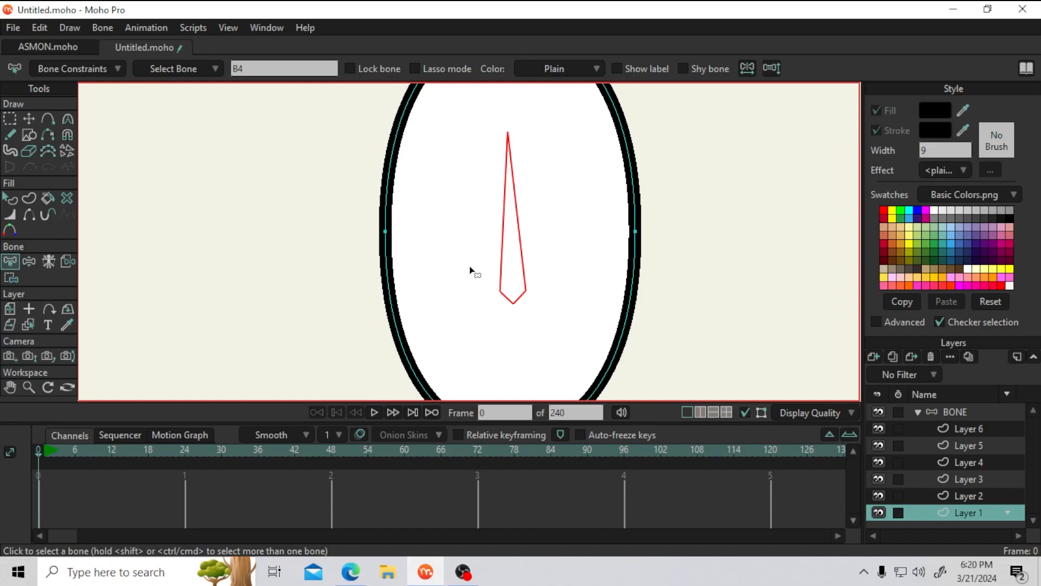
scroll(469, 277, up, 3)
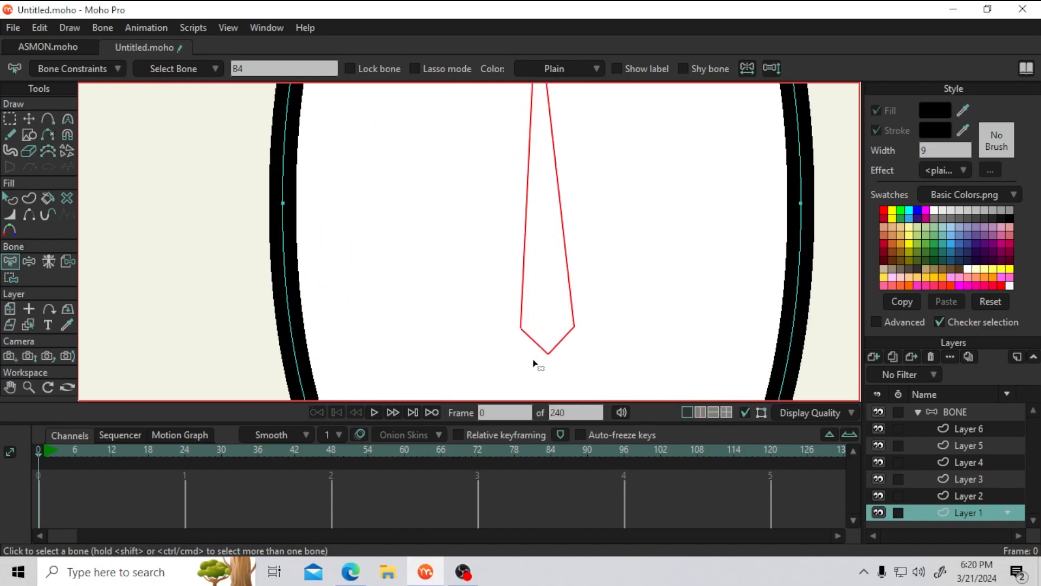
scroll(500, 163, down, 2)
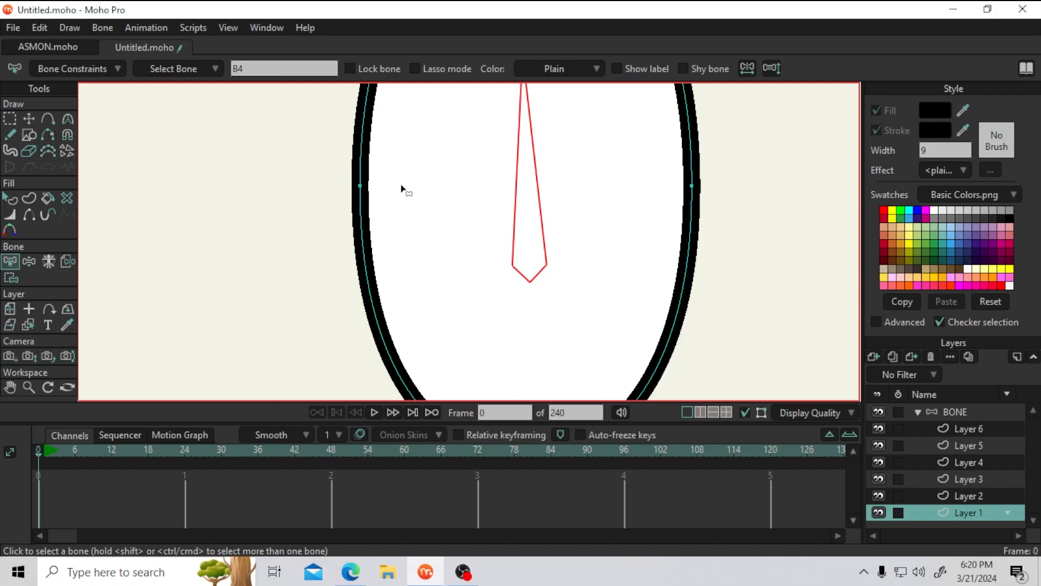
click(102, 27)
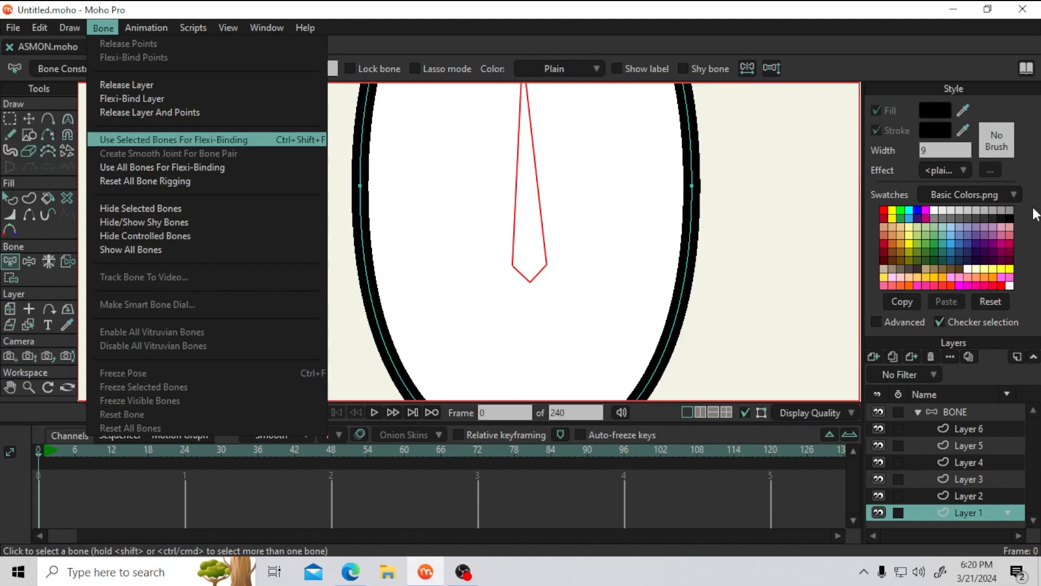
click(757, 35)
Flexi-bind the body shape on Layer 2 to the upper and lower body bones, using the selected bones
scroll(562, 235, down, 3)
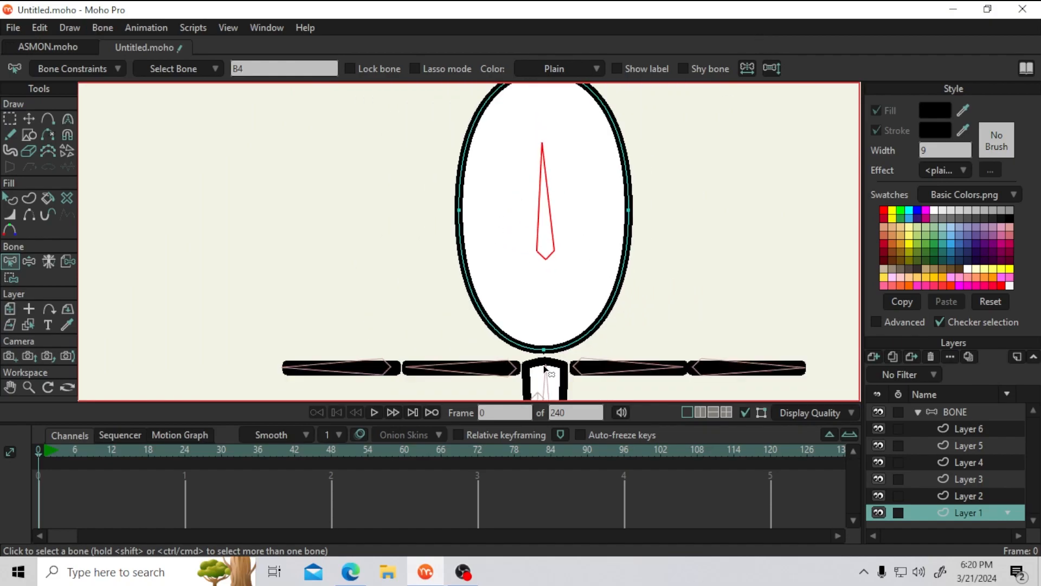
drag(739, 327, 721, 133)
drag(662, 302, 658, 239)
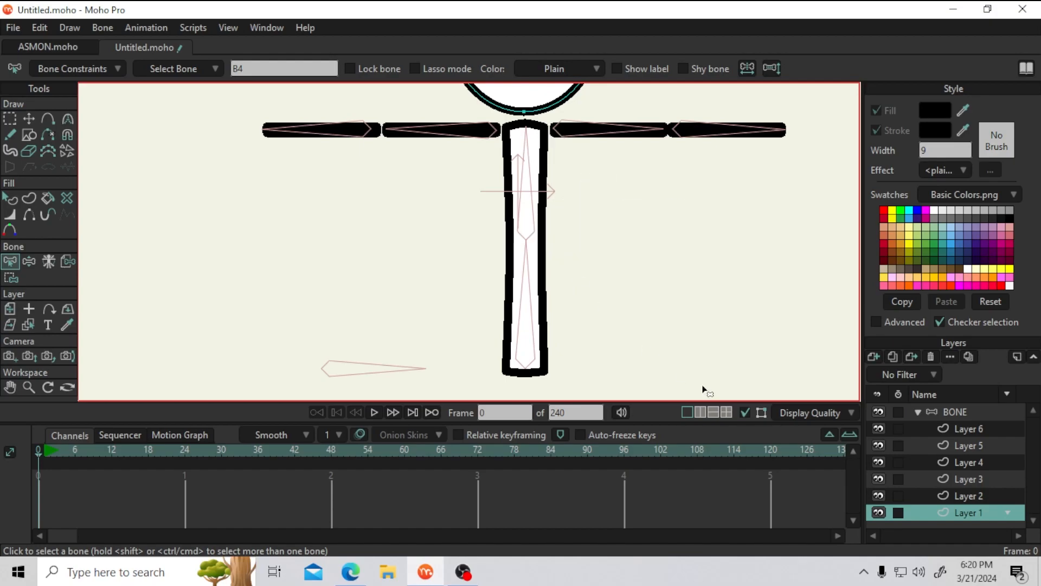
click(988, 510)
click(987, 496)
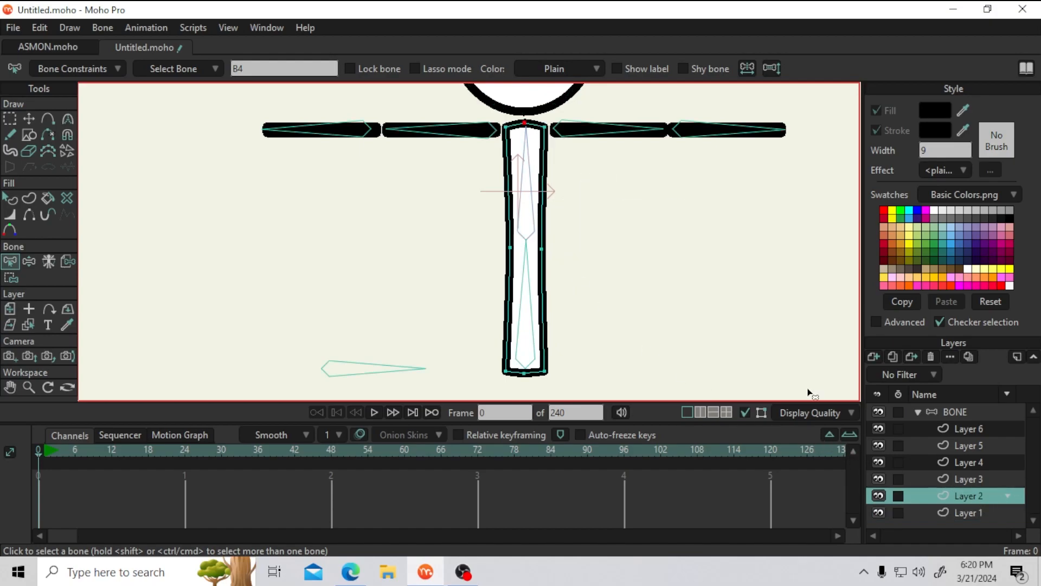
scroll(523, 215, up, 3)
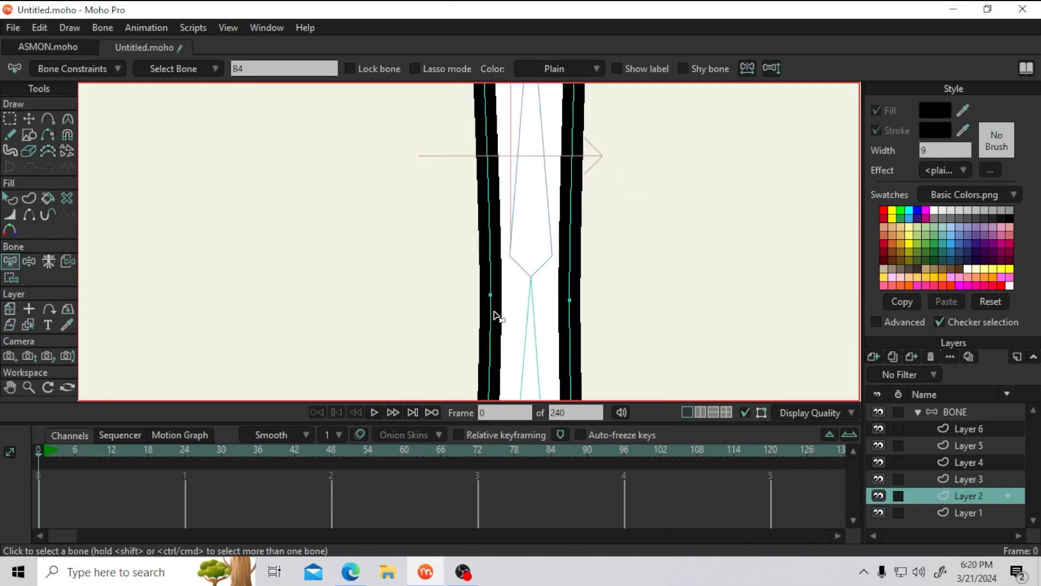
scroll(501, 261, down, 2)
click(510, 212)
scroll(510, 209, down, 3)
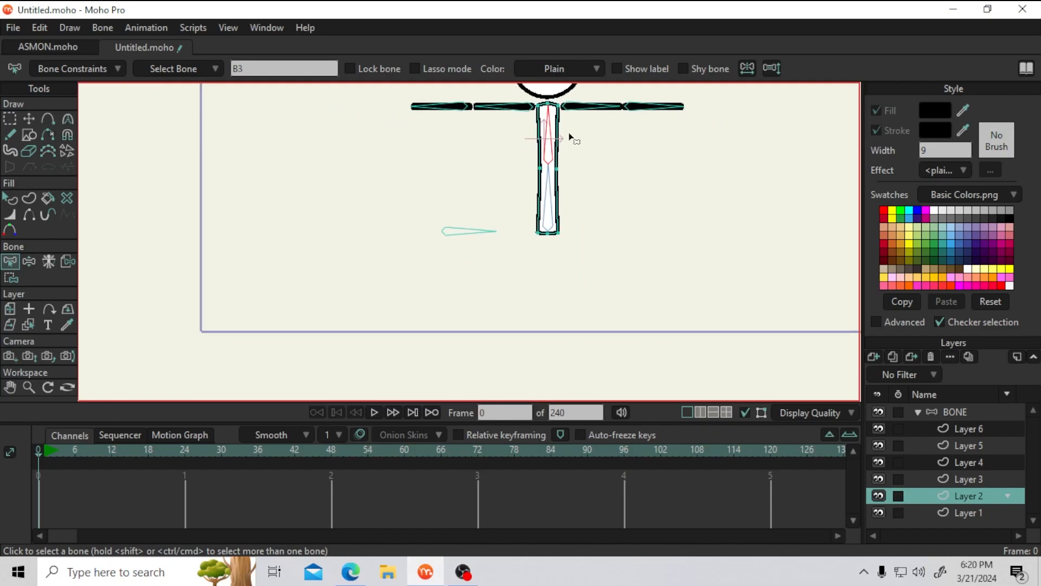
scroll(595, 256, up, 3)
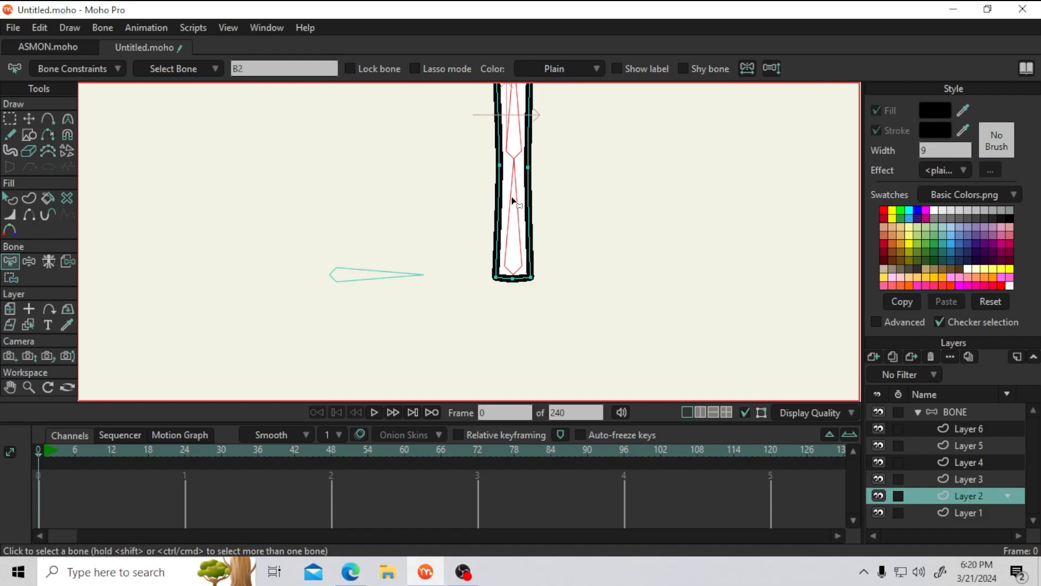
scroll(513, 194, up, 3)
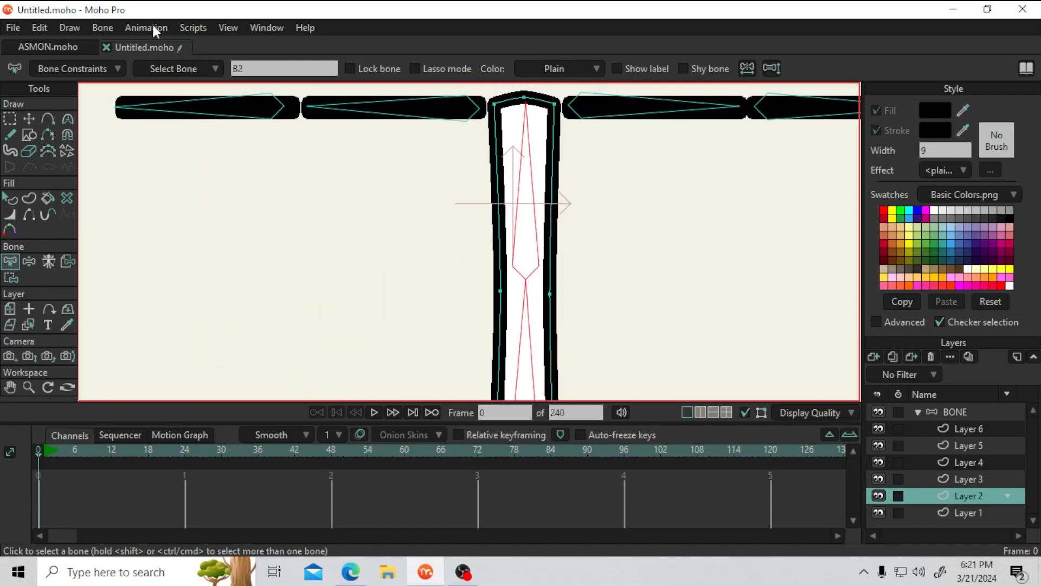
click(105, 28)
click(159, 136)
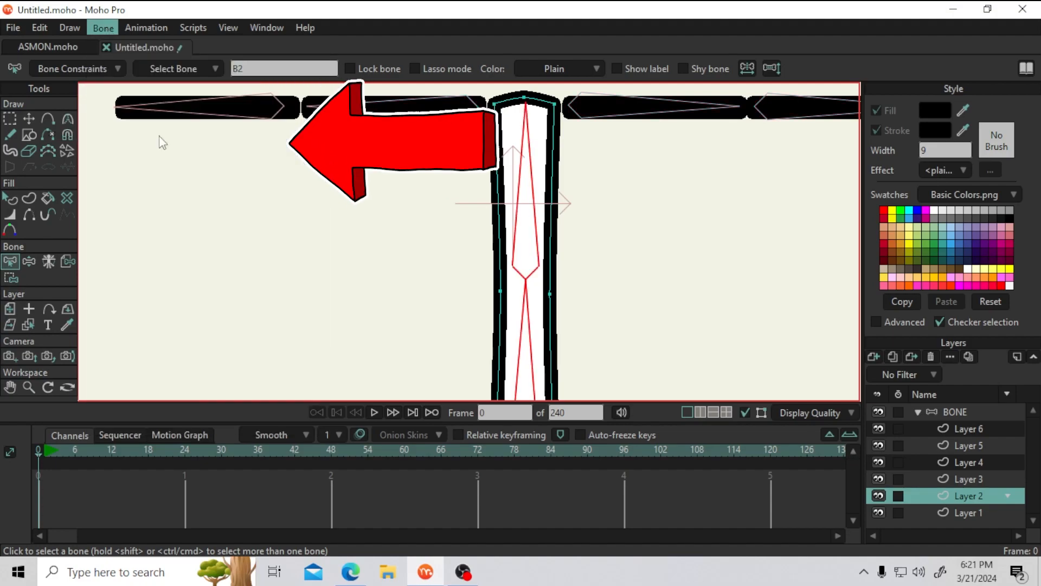
drag(416, 304, 405, 224)
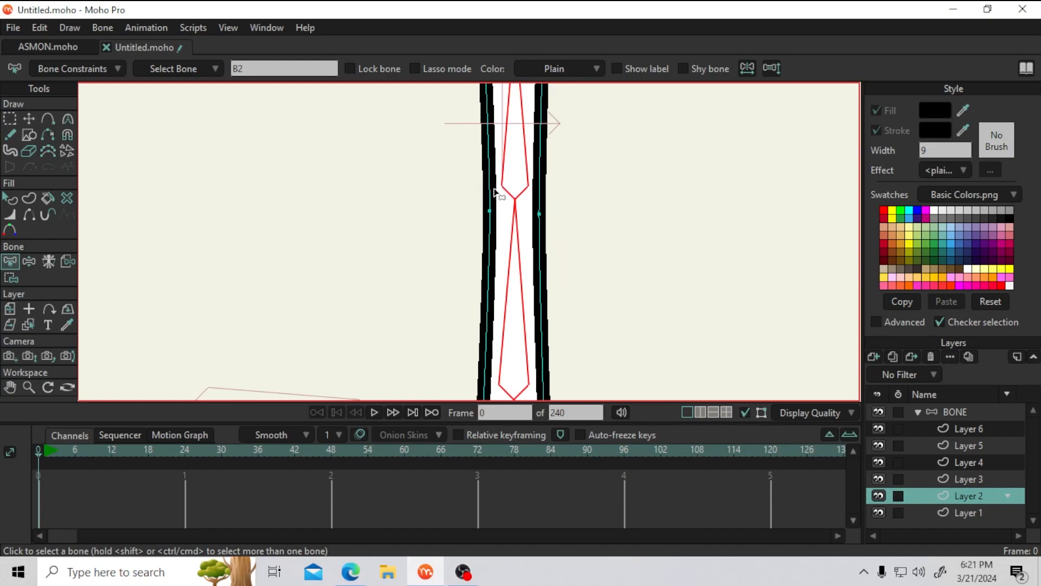
Flexi-bind the right upper arm shape on Layer 3 to its own upper arm bone, using the selected bone
drag(494, 190, 468, 348)
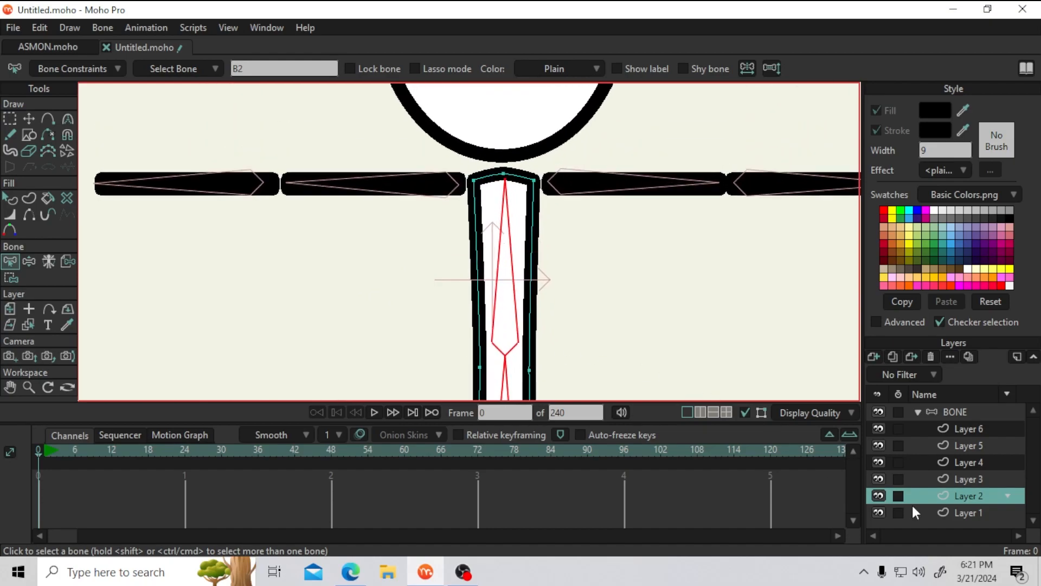
click(967, 479)
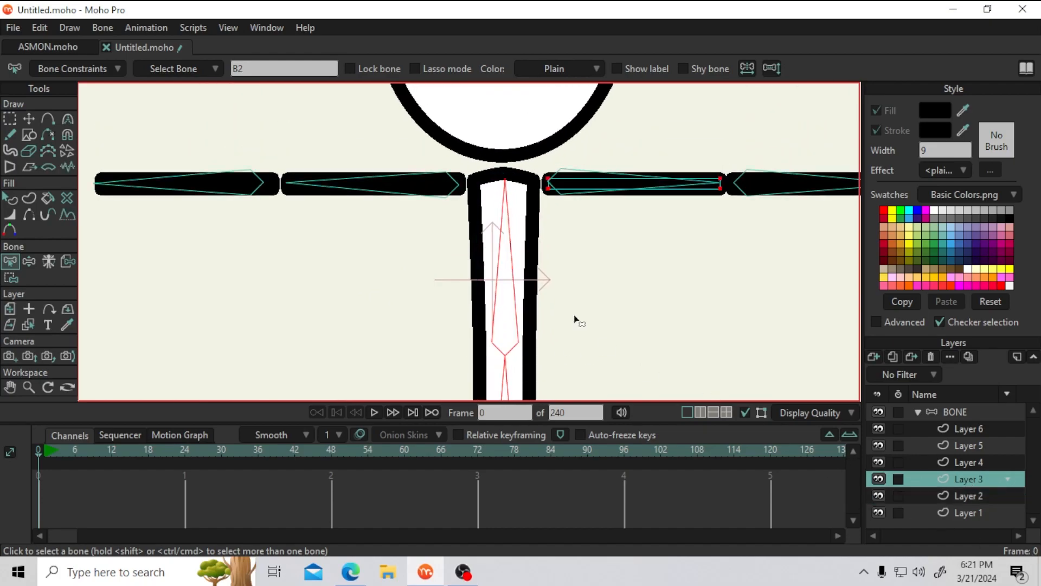
click(595, 177)
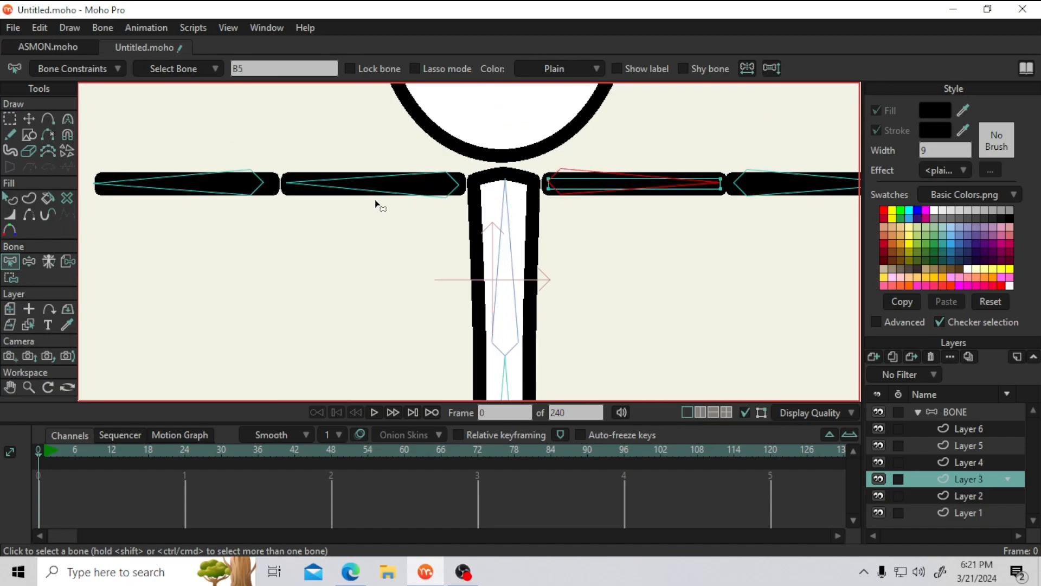
key(ctrl+shift+f)
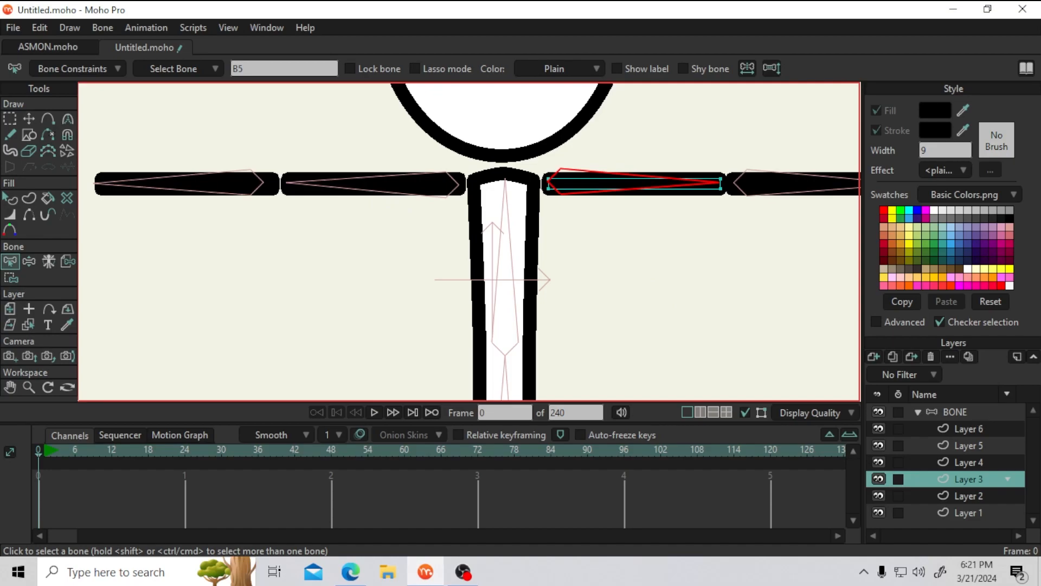
Flexi-bind Layer 4 to the left upper arm bone and Layer 5 to the left forearm bone, using the selected bone each time
click(977, 461)
click(409, 198)
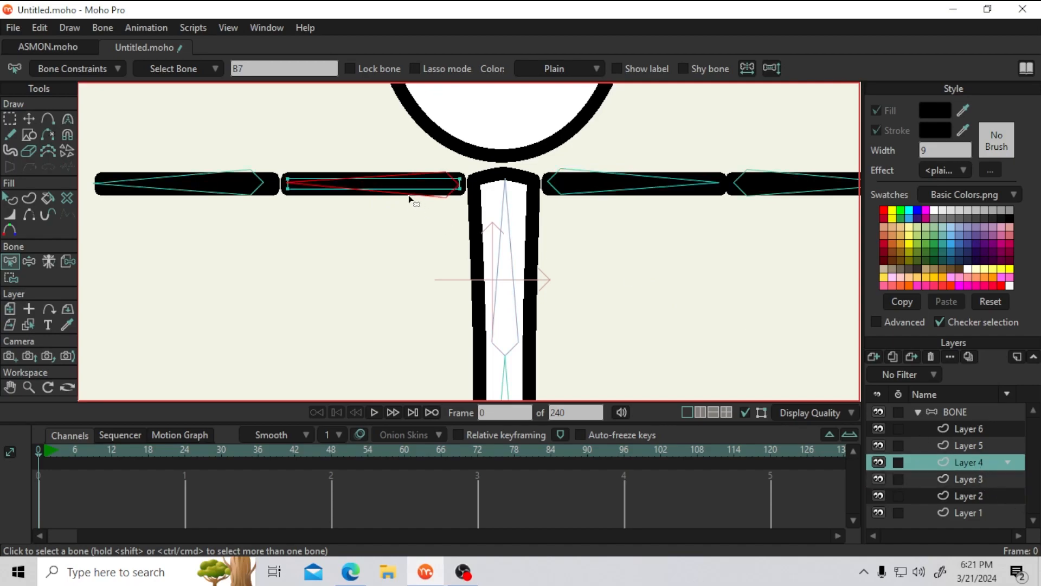
key(ctrl+shift+f)
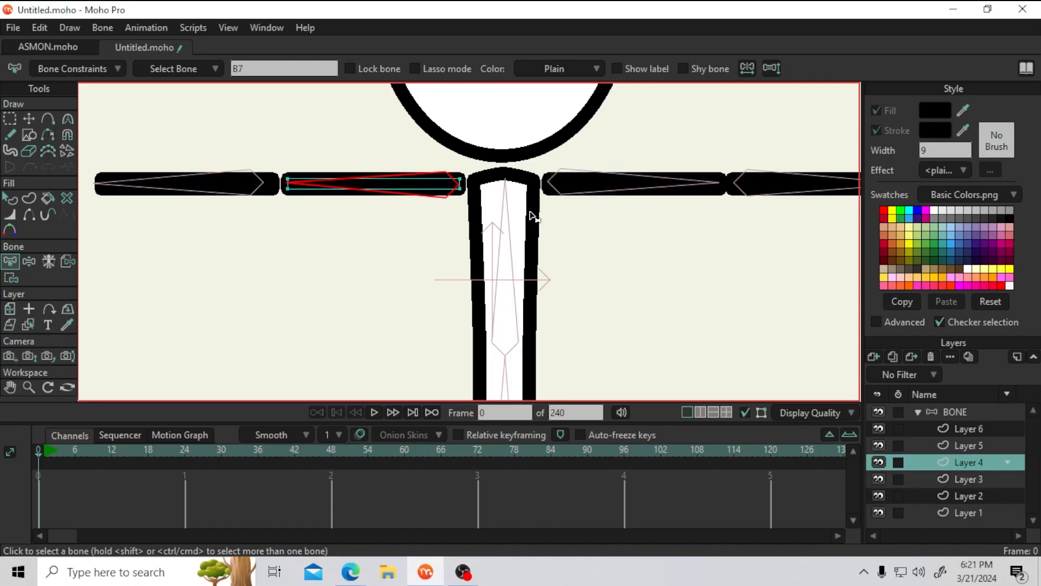
click(956, 446)
click(162, 184)
key(ctrl+shift+f)
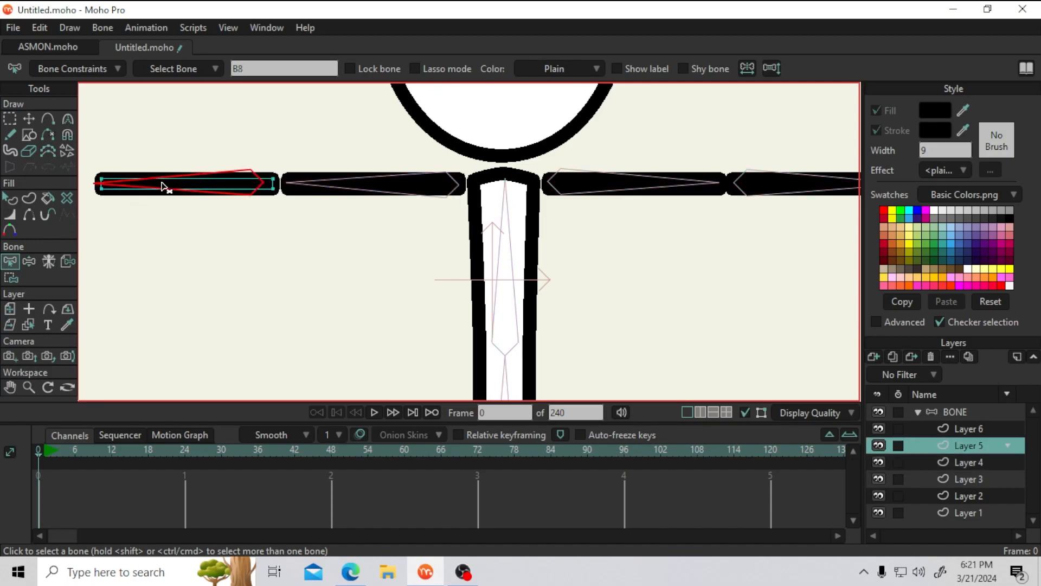
Flexi-bind the right forearm shape on Layer 6 to the right forearm bone, using the selected bone
click(968, 432)
click(747, 189)
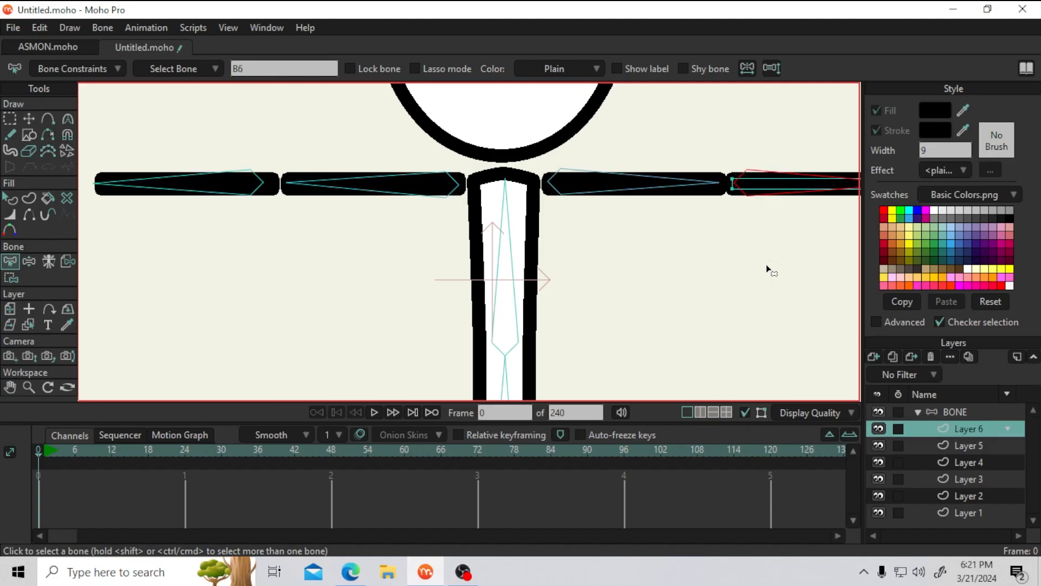
scroll(592, 163, down, 5)
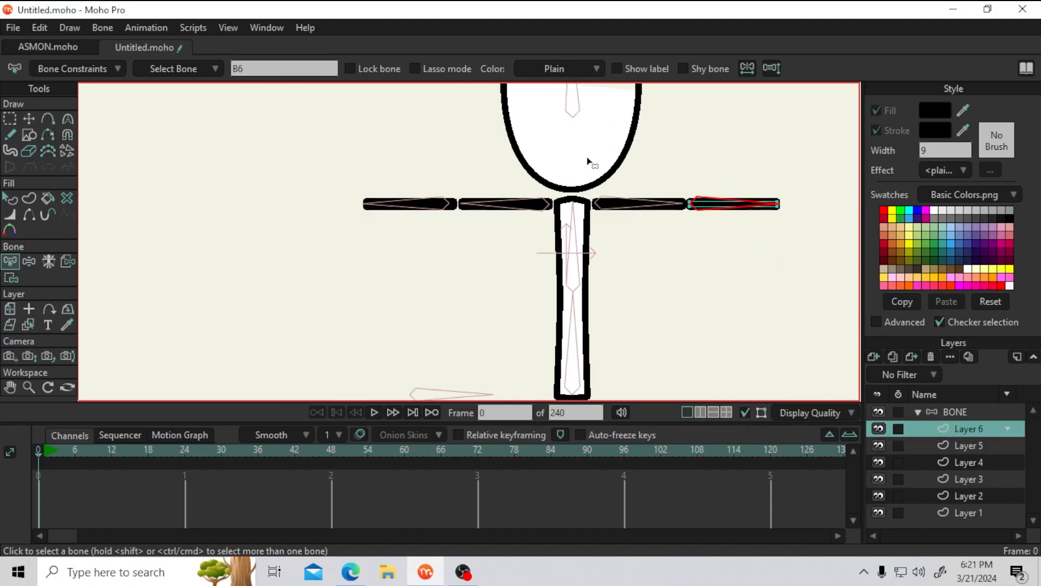
drag(574, 276, 557, 243)
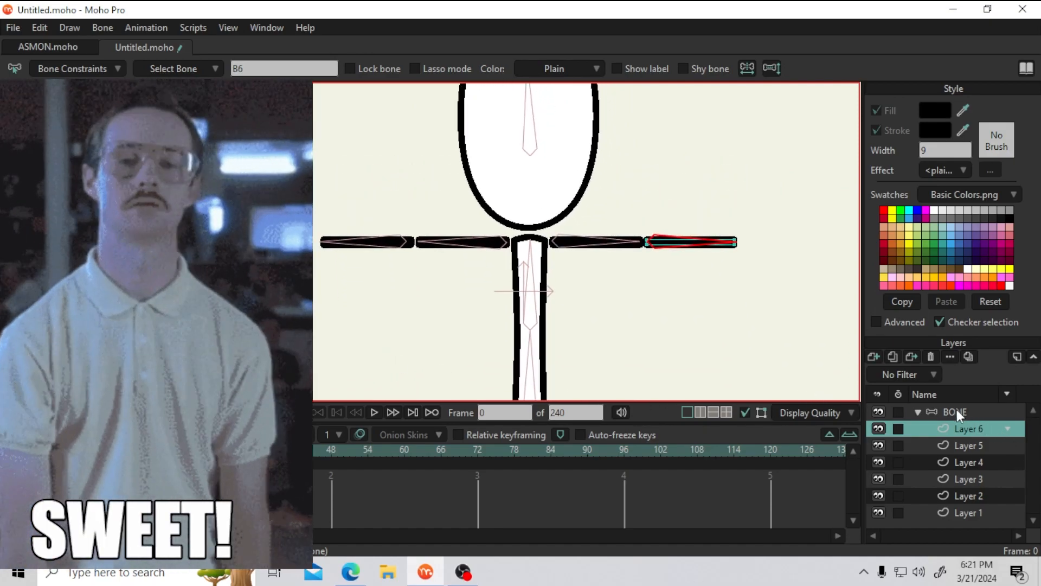
Test the rig on the BONE layer with Manipulate Bones by bending the body and swinging both arms down
click(957, 411)
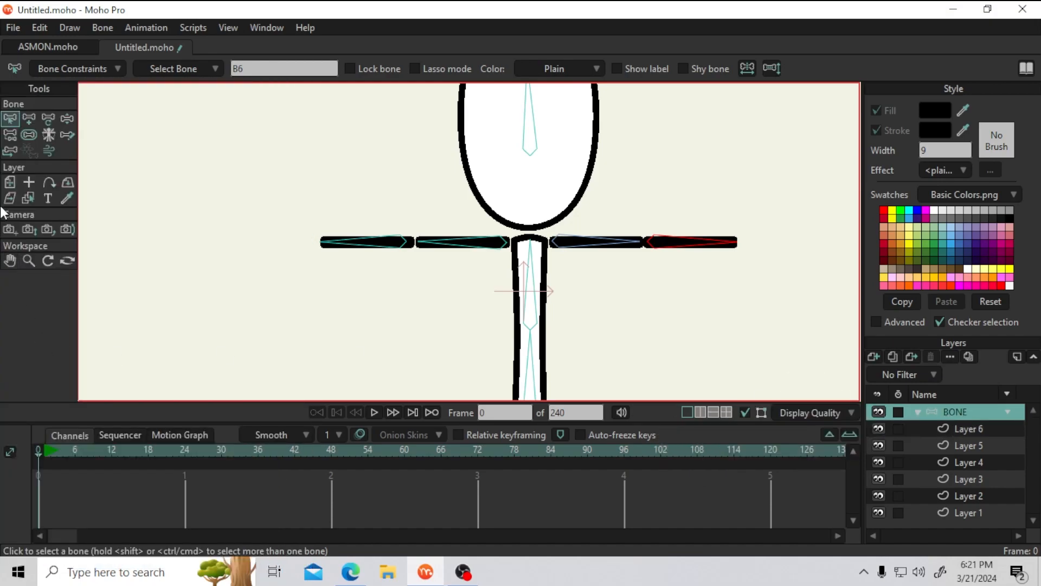
click(66, 120)
drag(259, 134, 241, 106)
drag(425, 220, 513, 238)
drag(565, 215, 515, 268)
drag(594, 328, 720, 214)
drag(573, 168, 586, 235)
drag(528, 165, 573, 118)
drag(549, 155, 544, 190)
drag(624, 192, 503, 201)
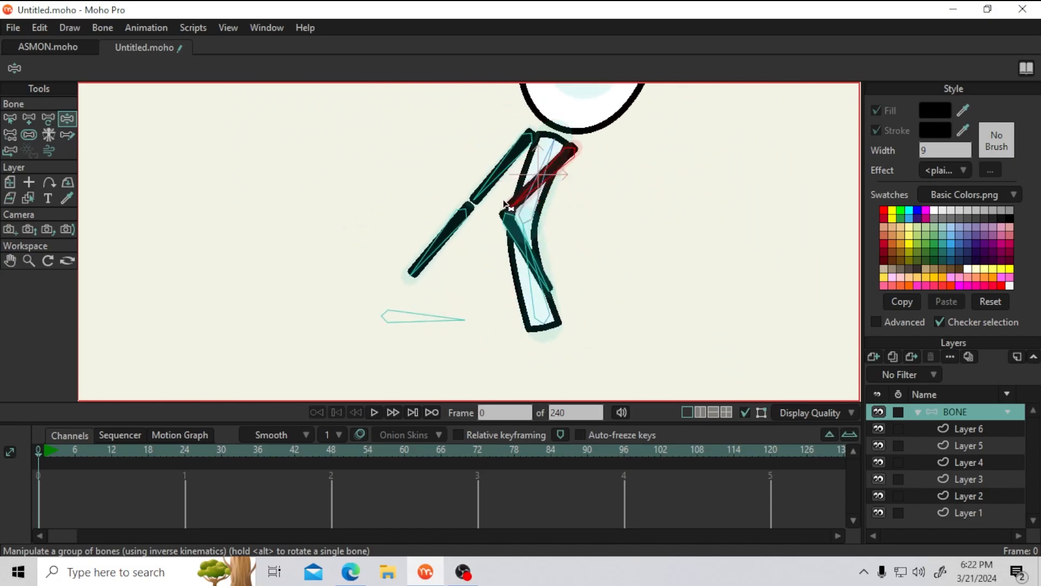
Move the body shape's Layer 2 to the top of the BONE group, above all the arm layers
scroll(514, 218, up, 3)
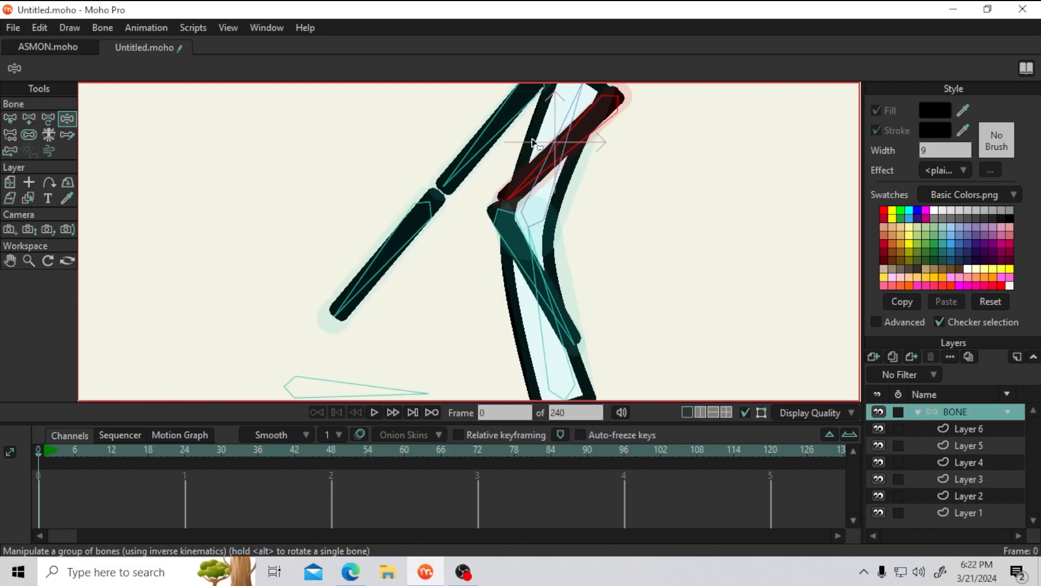
drag(656, 199, 622, 239)
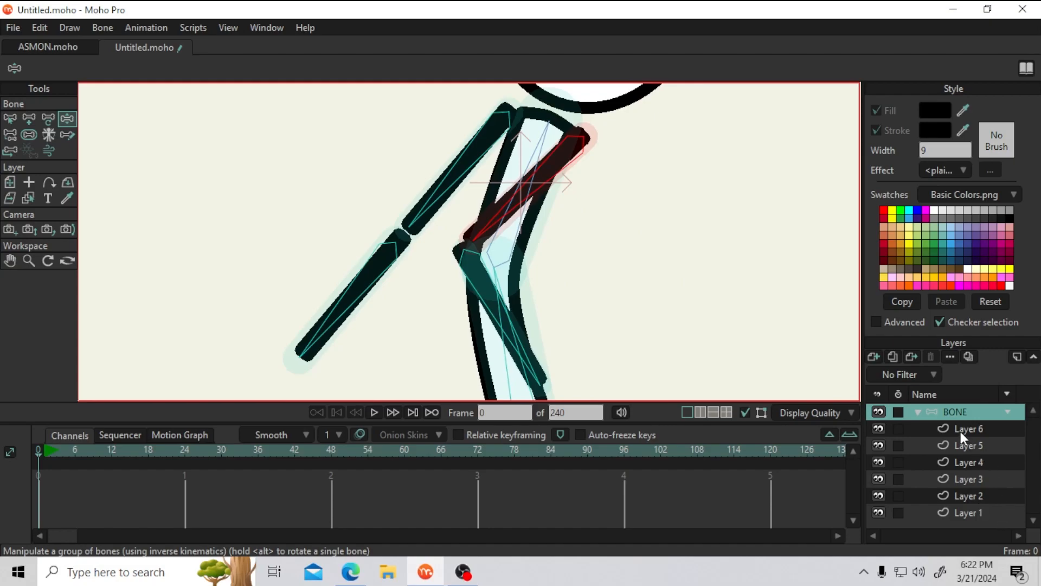
click(974, 443)
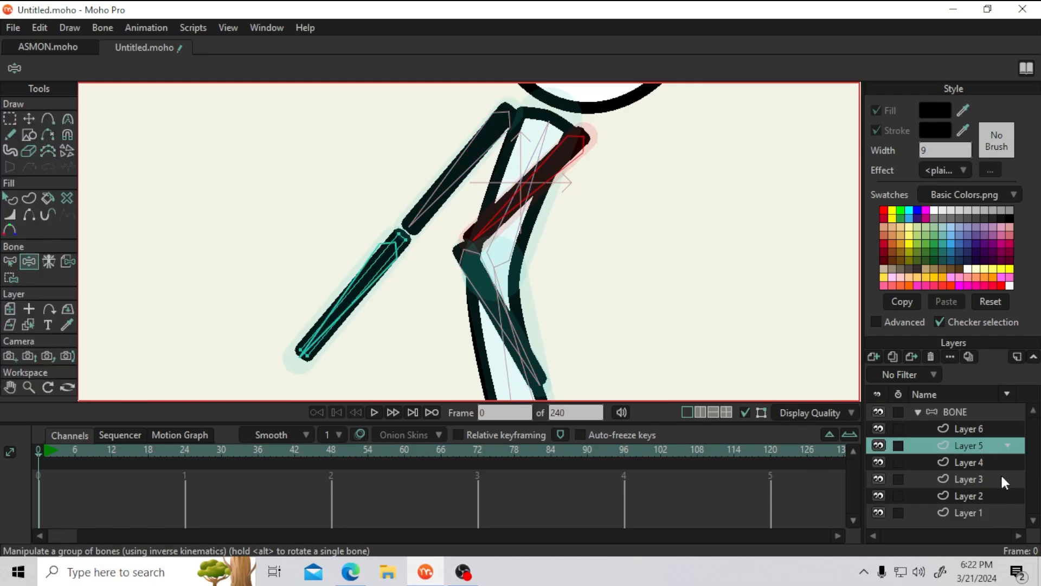
click(972, 463)
click(970, 480)
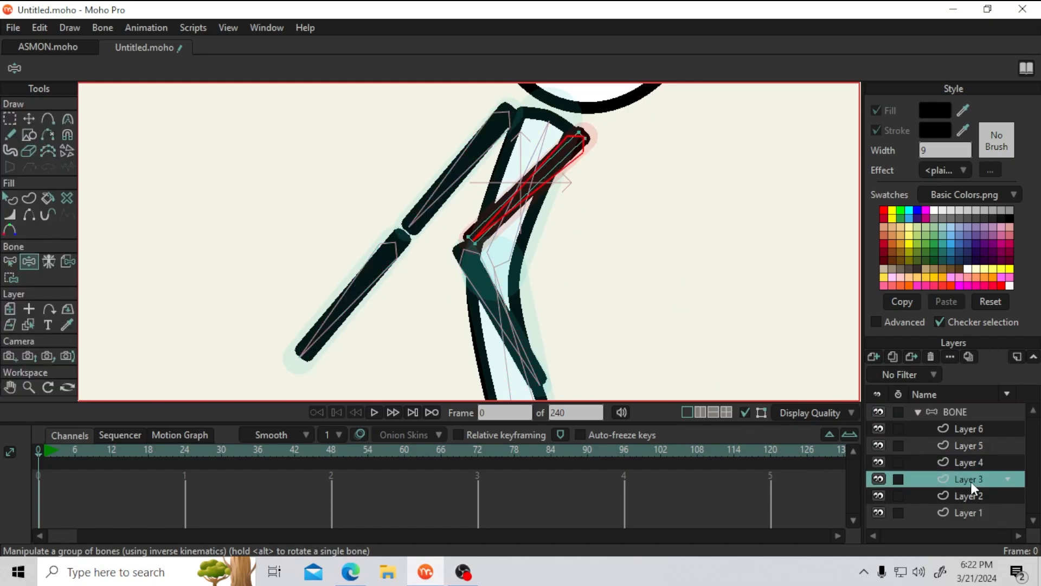
click(971, 496)
click(968, 480)
click(980, 430)
click(973, 496)
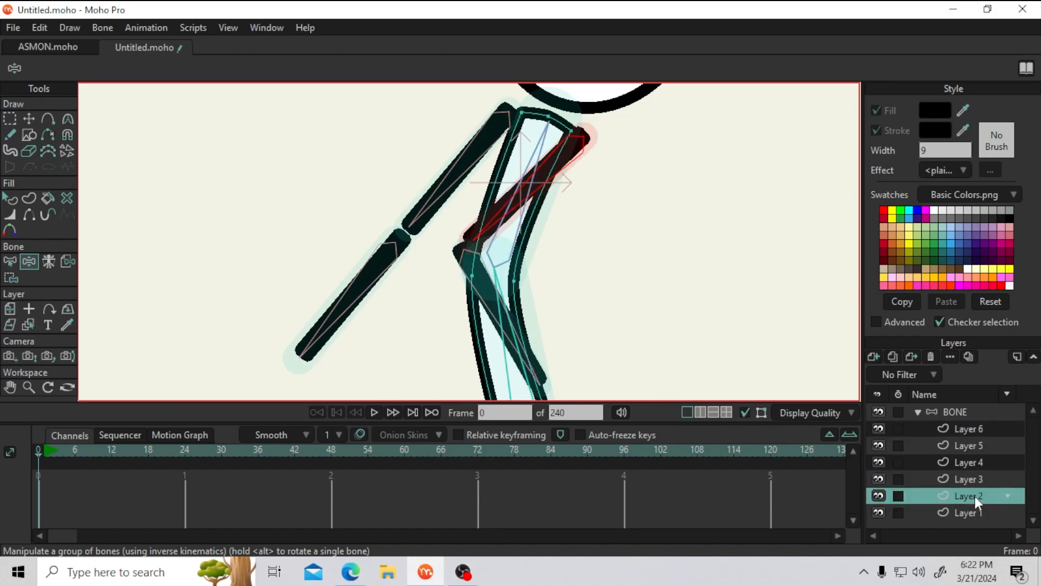
click(964, 480)
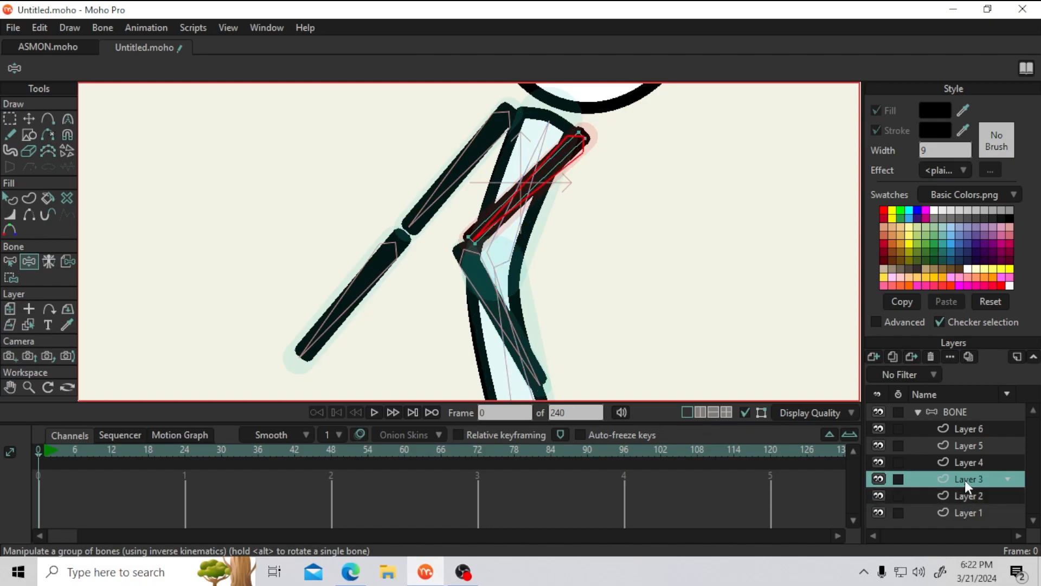
ctrl+click(968, 428)
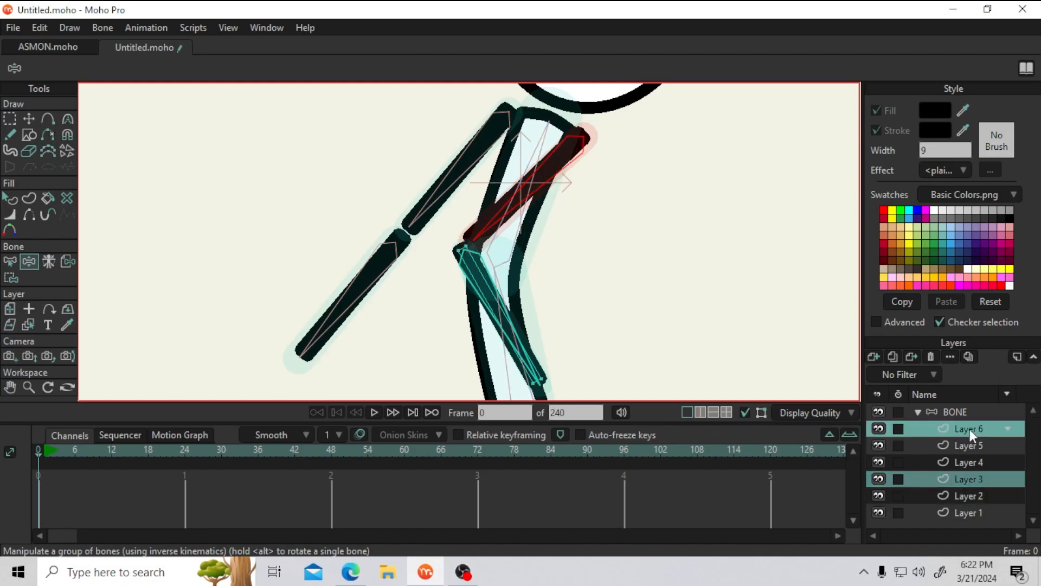
drag(964, 493, 968, 423)
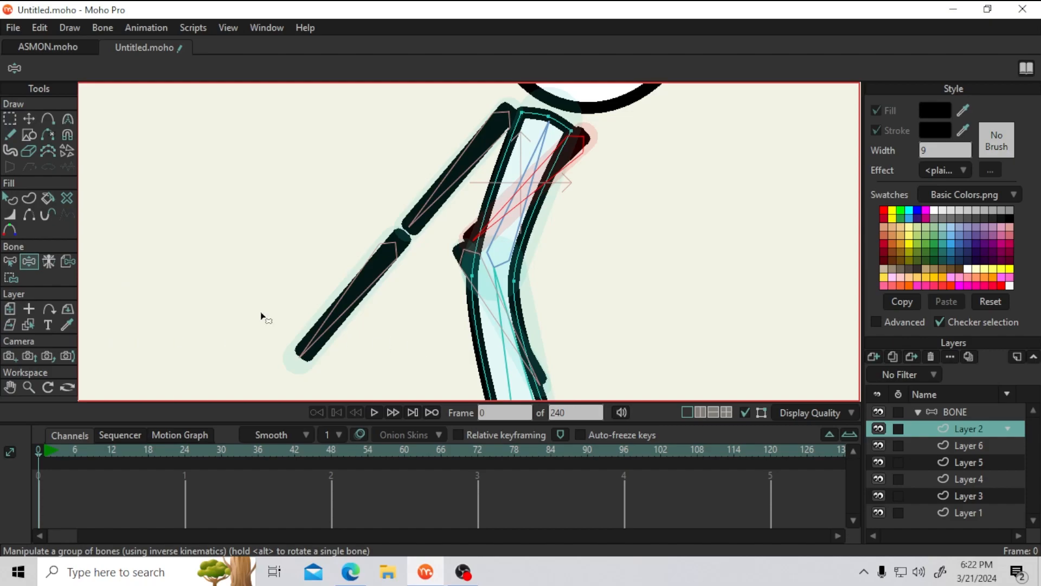
Test the stacking order by swinging each arm across the body with Manipulate Bones
drag(513, 215, 505, 222)
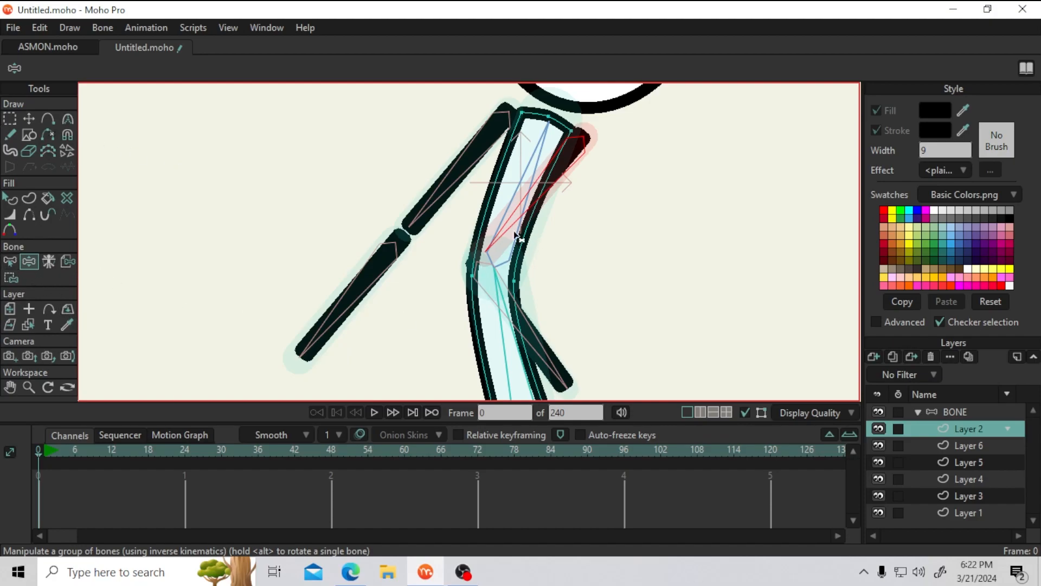
mouse_move(501, 230)
mouse_down()
mouse_move(541, 242)
mouse_move(516, 297)
mouse_move(464, 232)
mouse_move(492, 241)
mouse_up()
drag(412, 216, 487, 246)
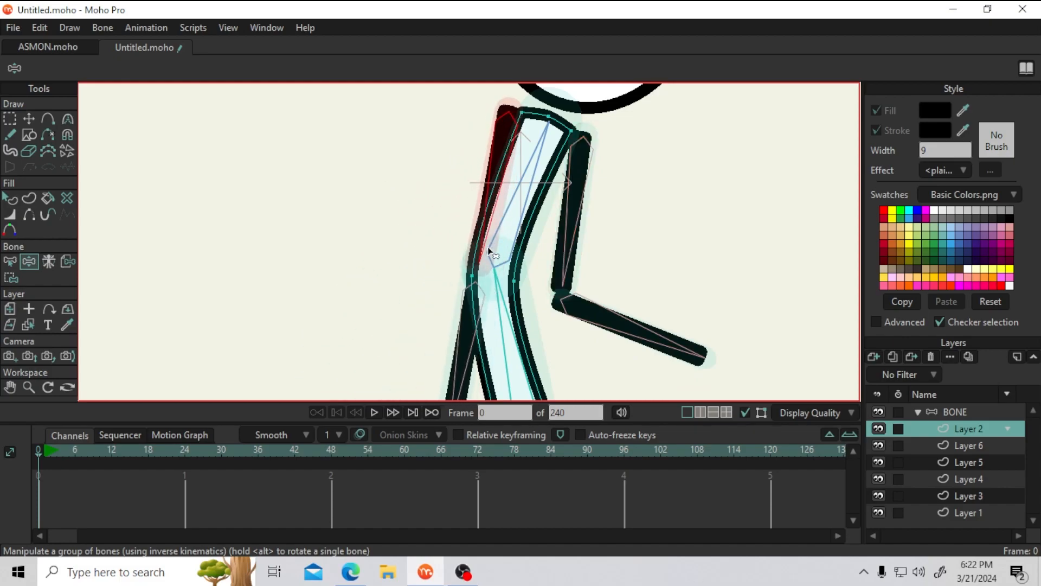
Move the left arm's Layers 4 and 5 together above Layer 2, at the top of the BONE group
click(971, 450)
click(968, 480)
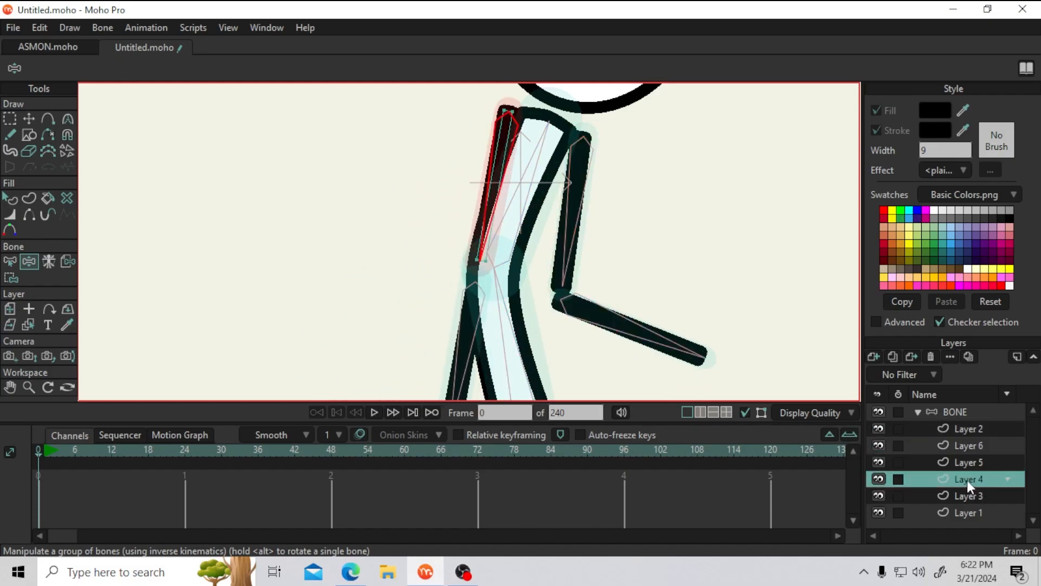
click(972, 497)
click(967, 446)
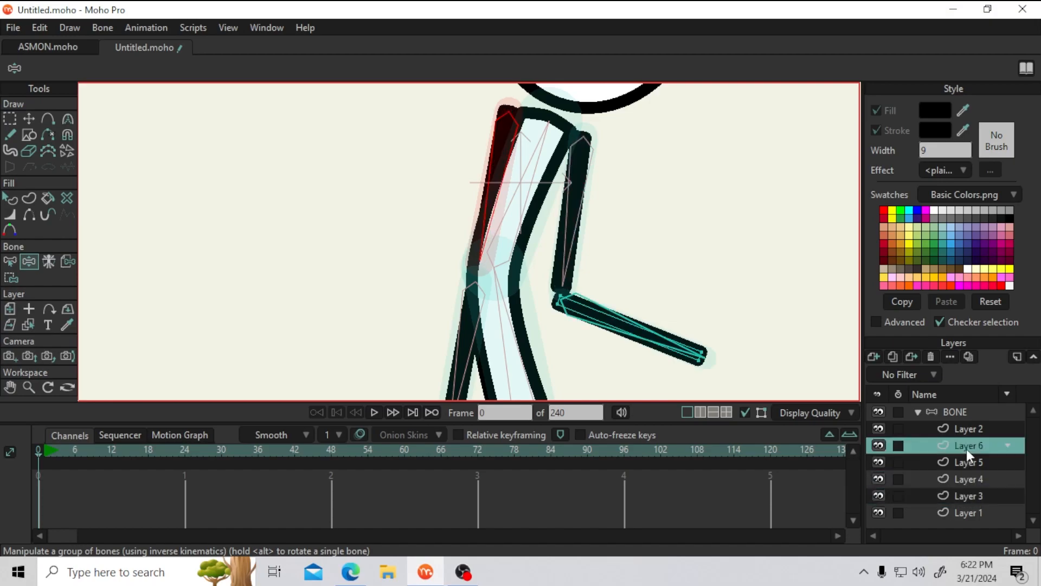
click(968, 462)
click(971, 474)
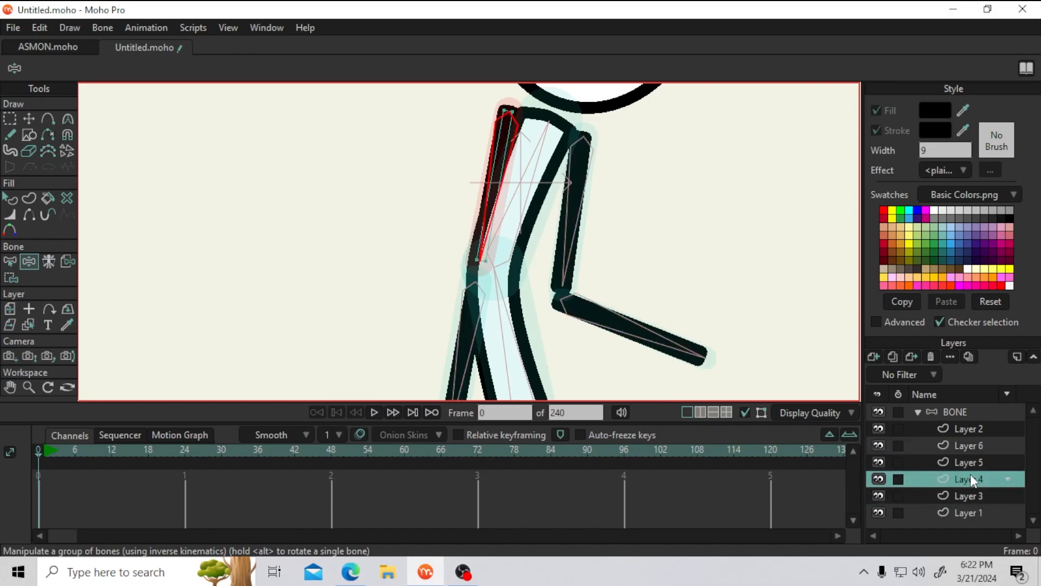
shift+click(969, 462)
drag(962, 465, 969, 429)
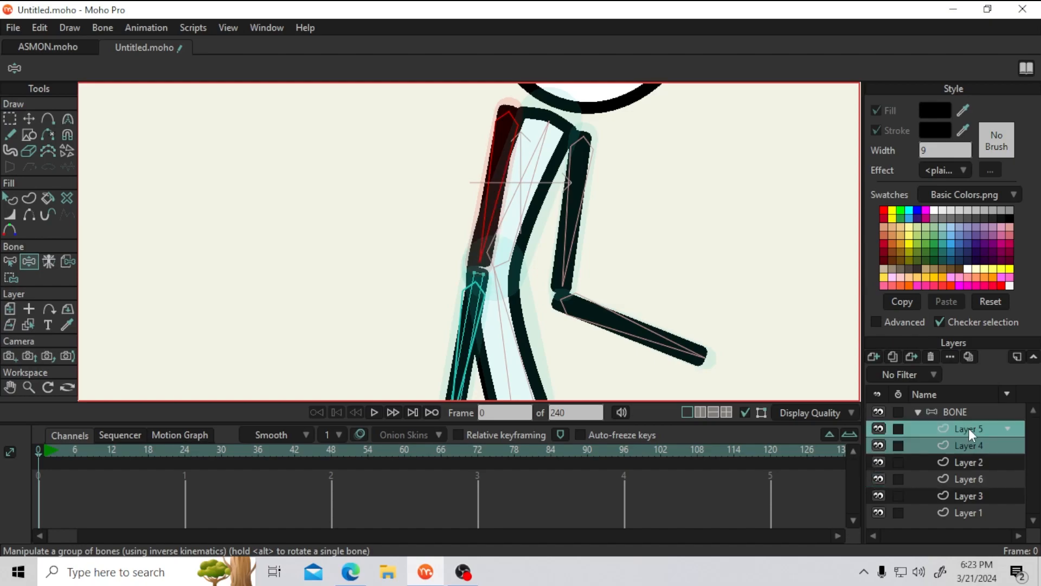
Rename Layer 2 as BODY
click(969, 463)
right_click(967, 460)
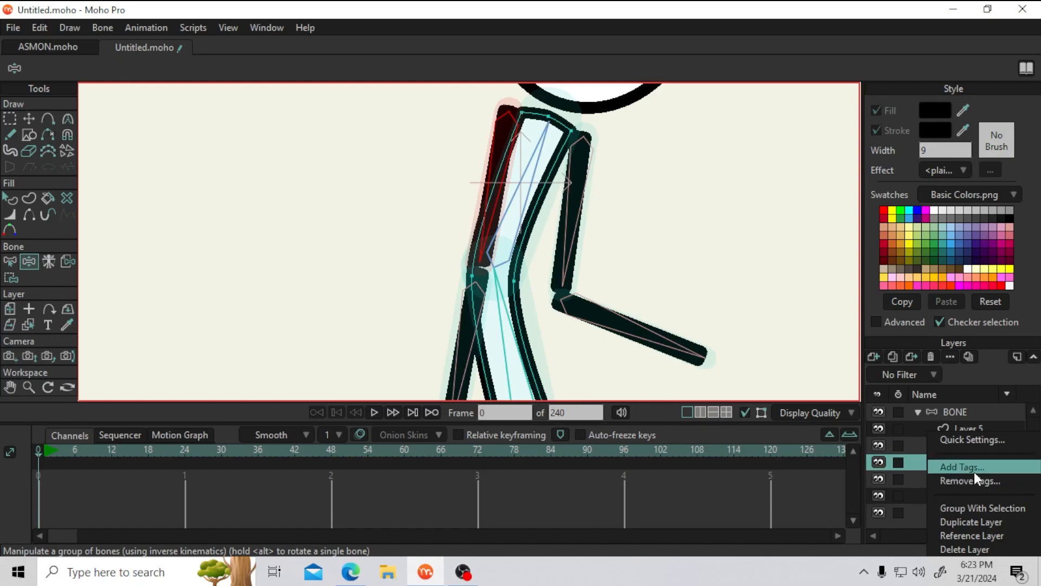
click(968, 436)
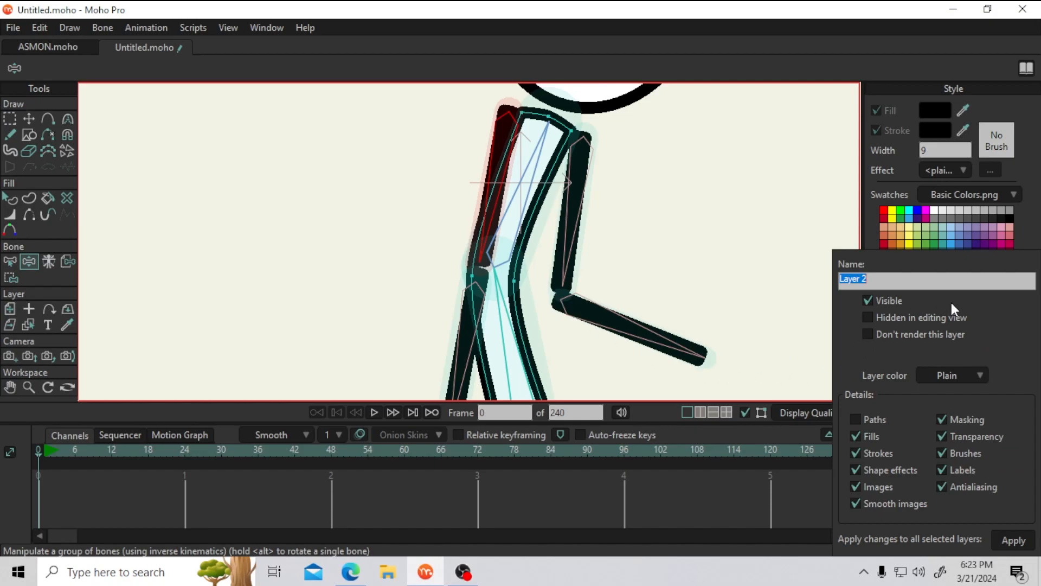
text(BODY)
key(Return)
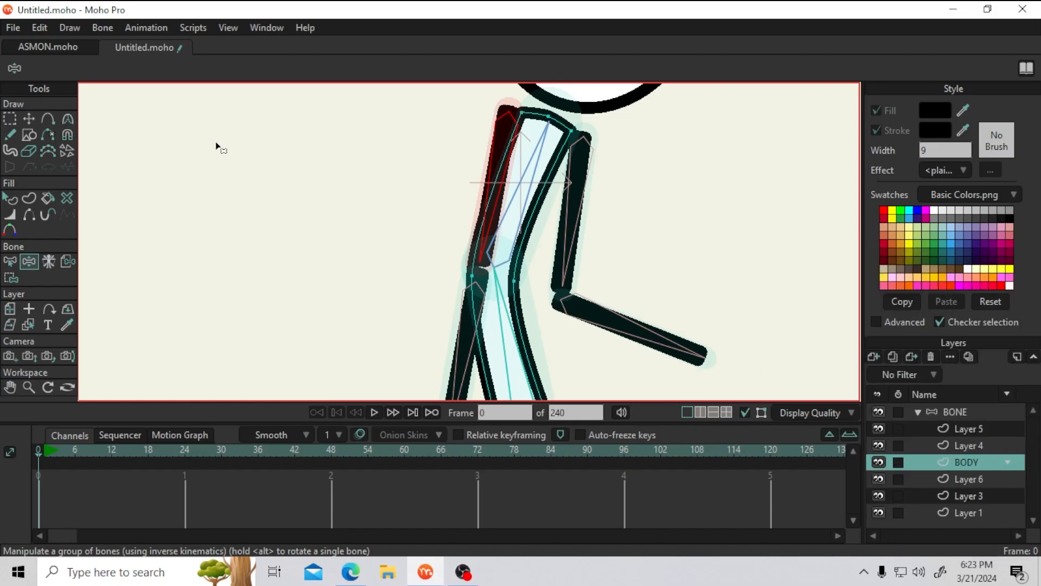
Check the full rig by posing the body and both arms with Manipulate Bones
scroll(503, 240, down, 5)
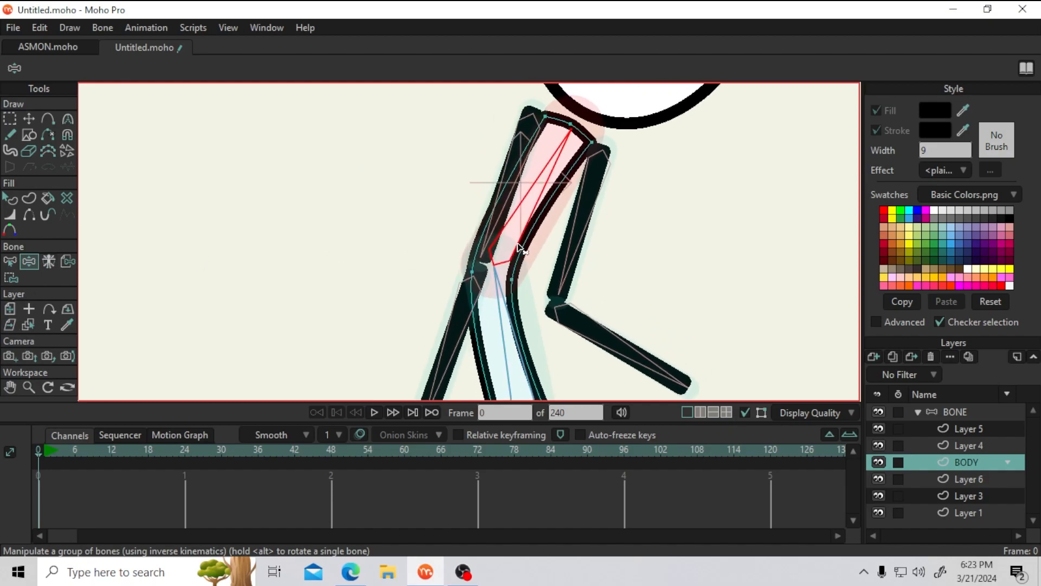
mouse_move(538, 253)
mouse_down()
mouse_move(486, 240)
mouse_move(530, 255)
mouse_up()
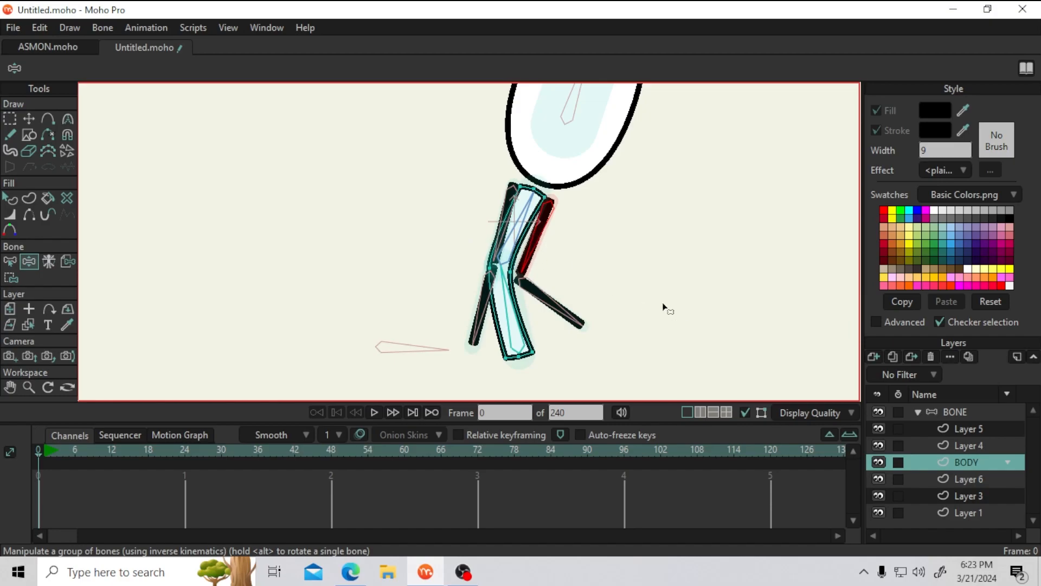
drag(529, 206, 551, 219)
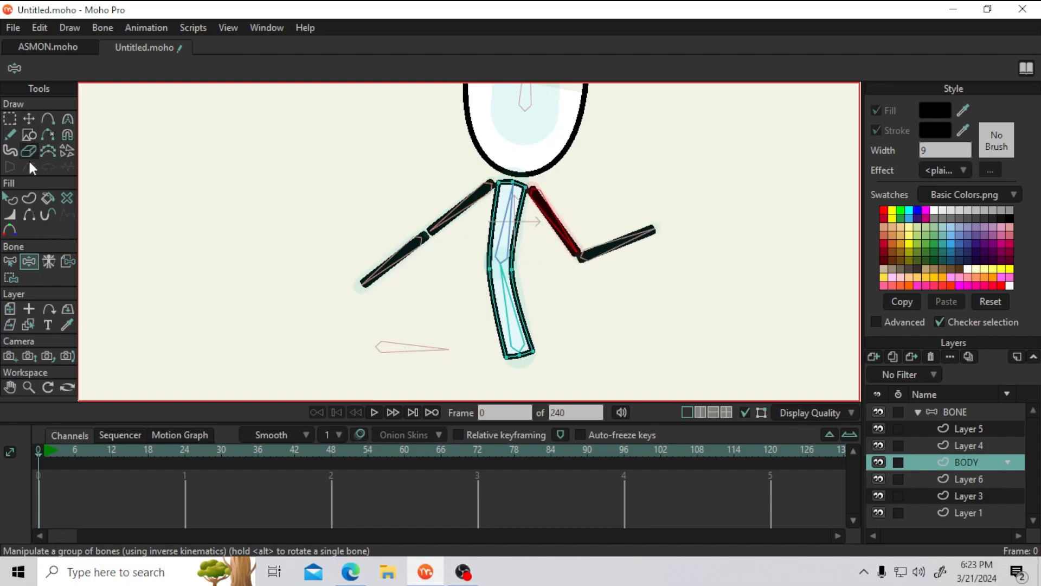
Offset the upper and lower bones of both arms inward with Offset Bone so the segments meet at the elbows and shoulders
click(957, 411)
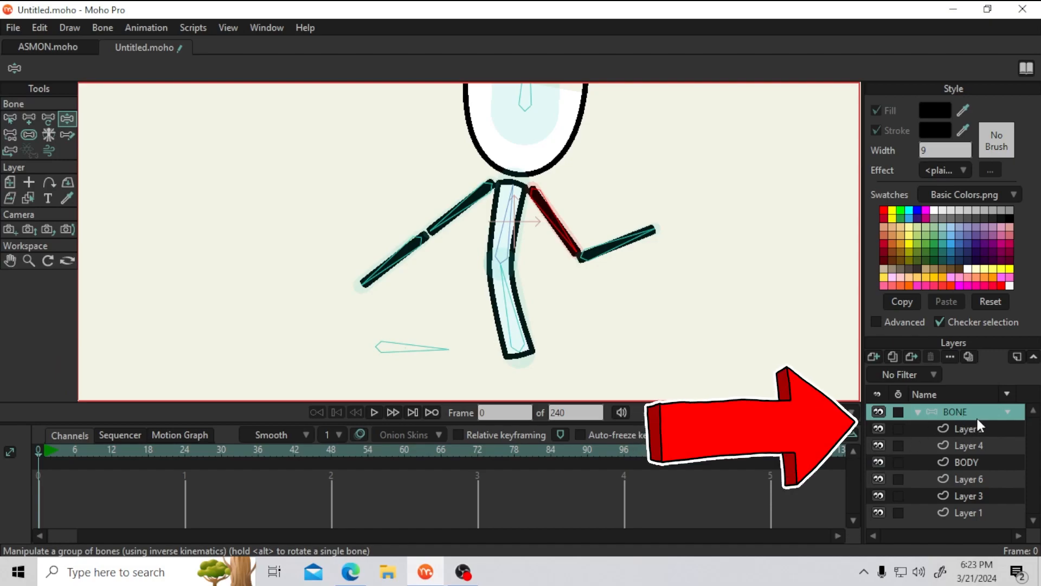
click(917, 412)
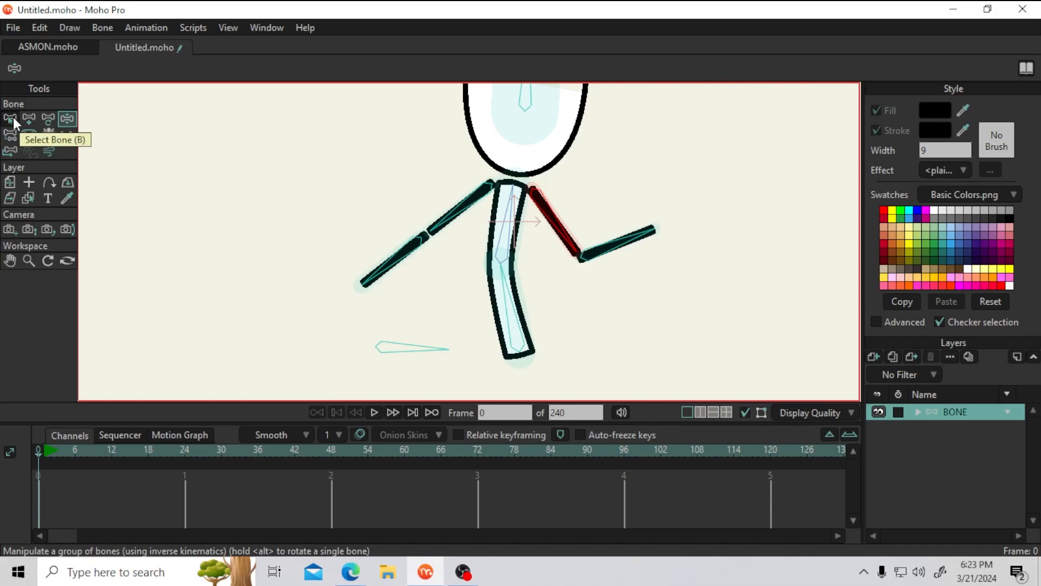
click(11, 151)
scroll(488, 203, up, 3)
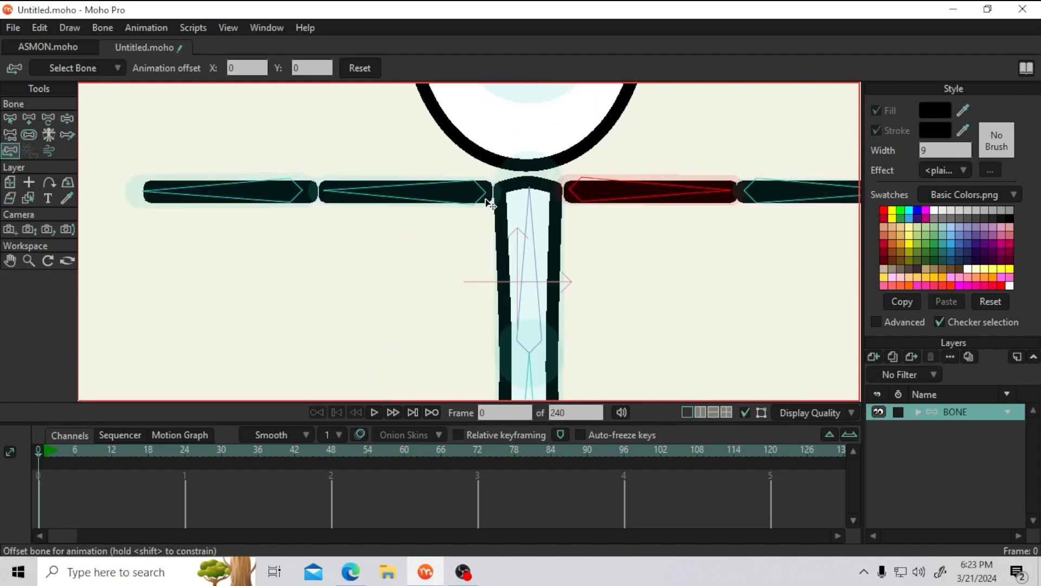
drag(640, 142, 595, 242)
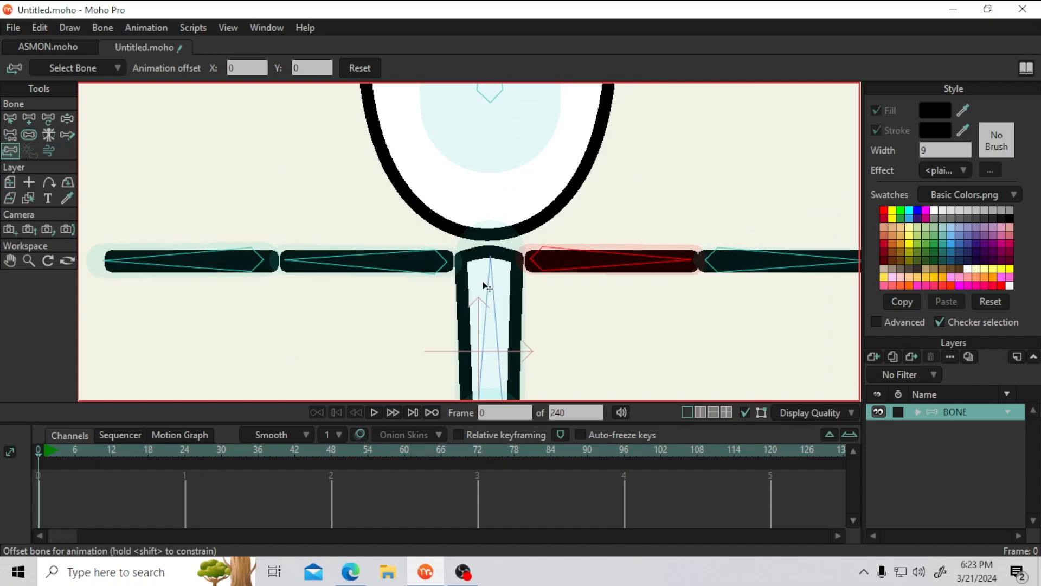
drag(540, 267, 529, 270)
click(705, 271)
drag(705, 271, 692, 272)
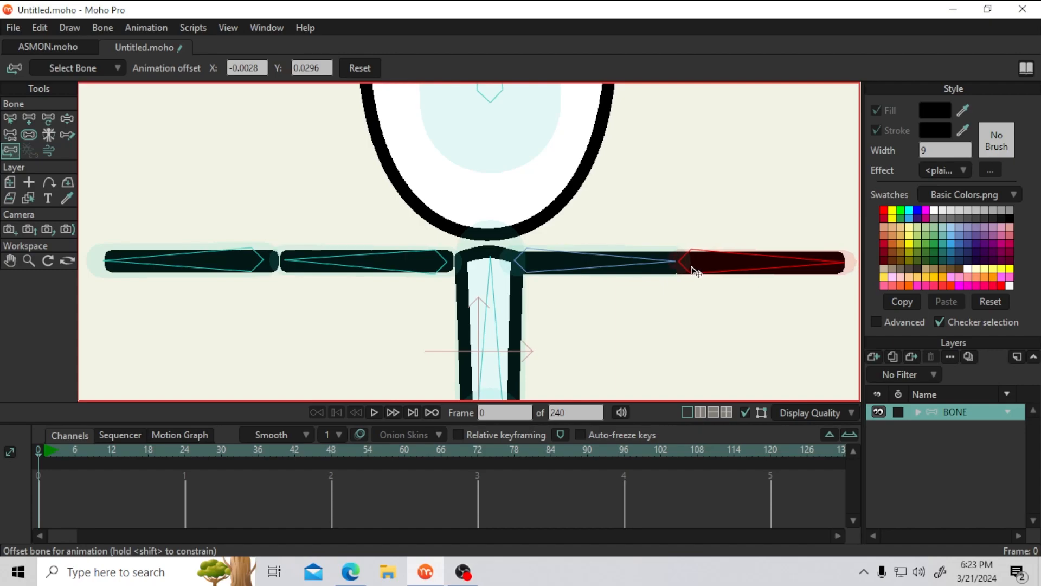
drag(365, 267, 382, 270)
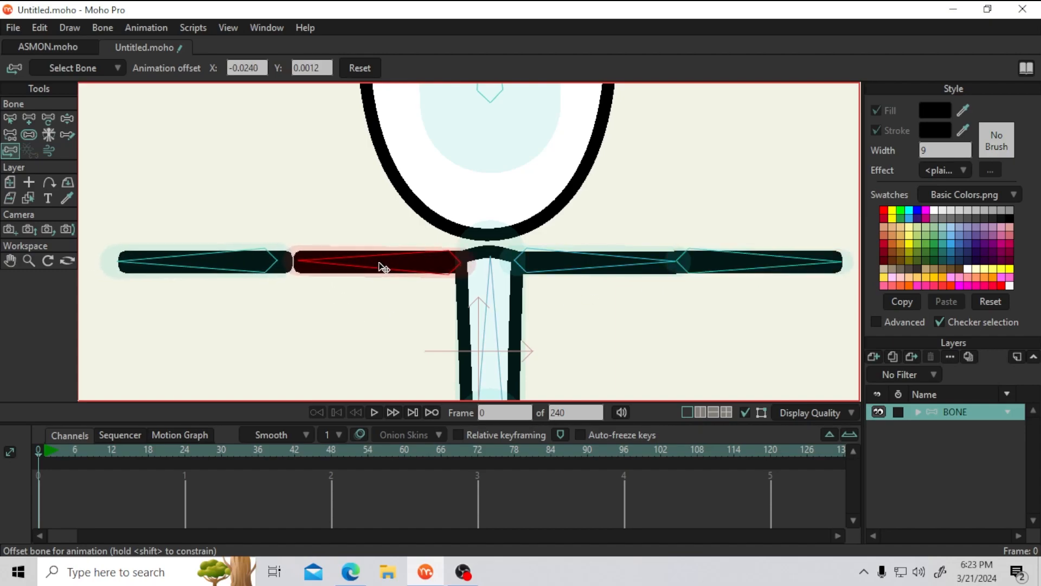
mouse_move(265, 271)
mouse_down()
mouse_move(279, 276)
mouse_move(273, 270)
mouse_up()
Offset the head bone downward so the head's lower edge sits on the top of the body
scroll(337, 341, down, 2)
drag(340, 342, 352, 317)
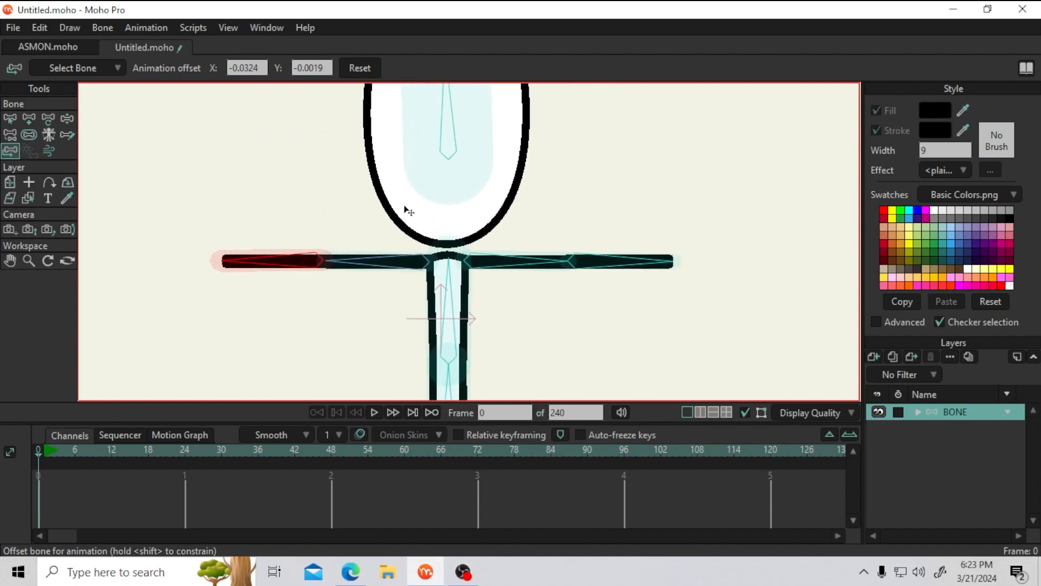
drag(442, 153, 441, 175)
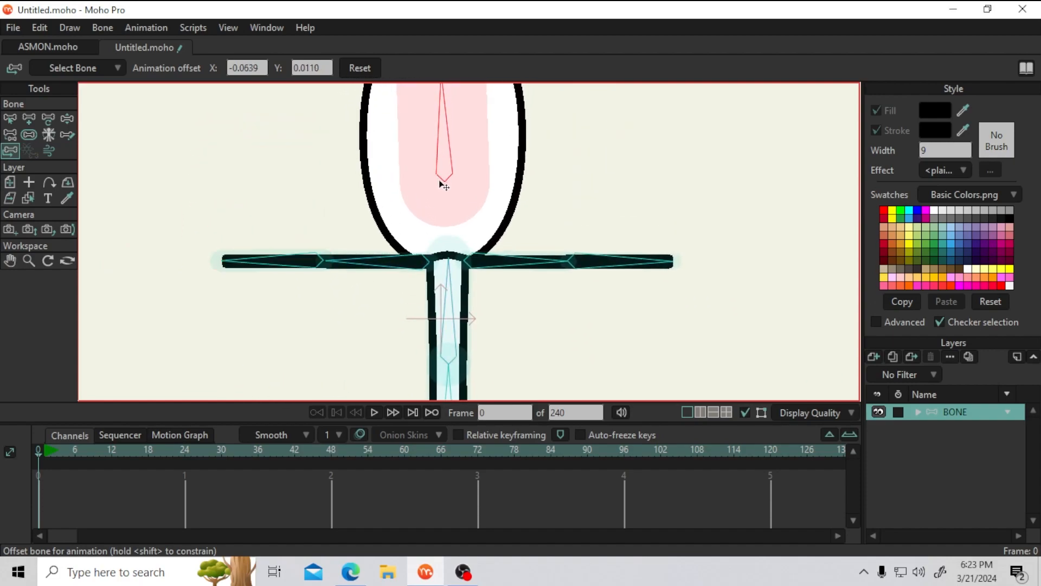
Move the head's Layer 1 directly above BODY in the BONE group and check the overlap by lowering the left arm
click(916, 412)
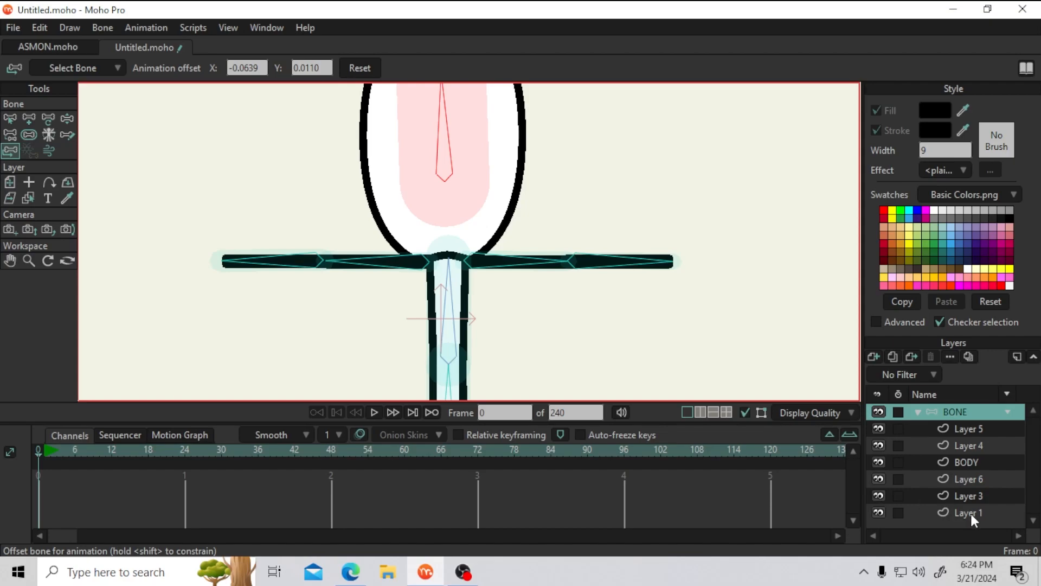
drag(972, 513, 971, 456)
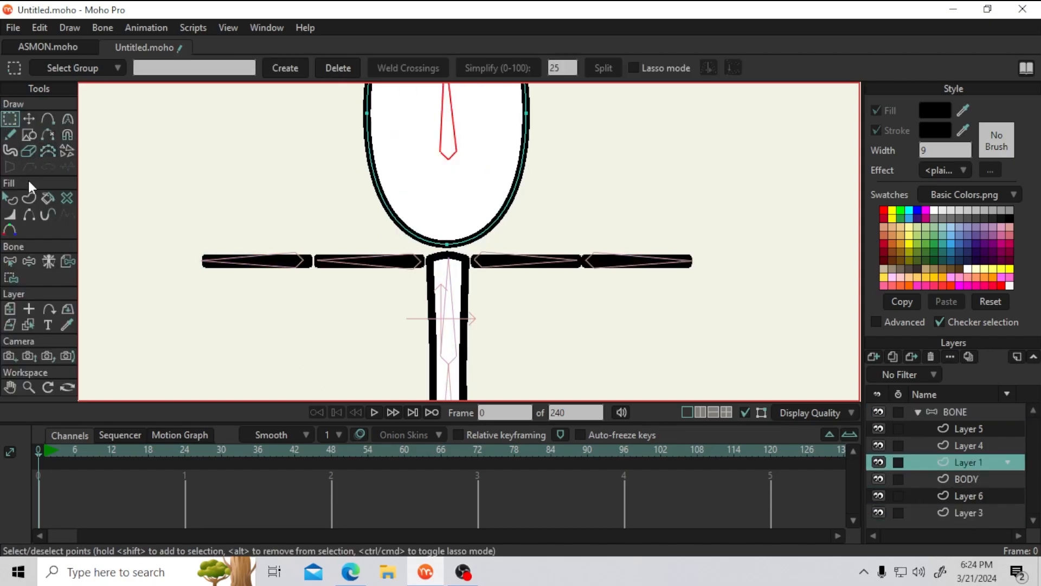
click(28, 261)
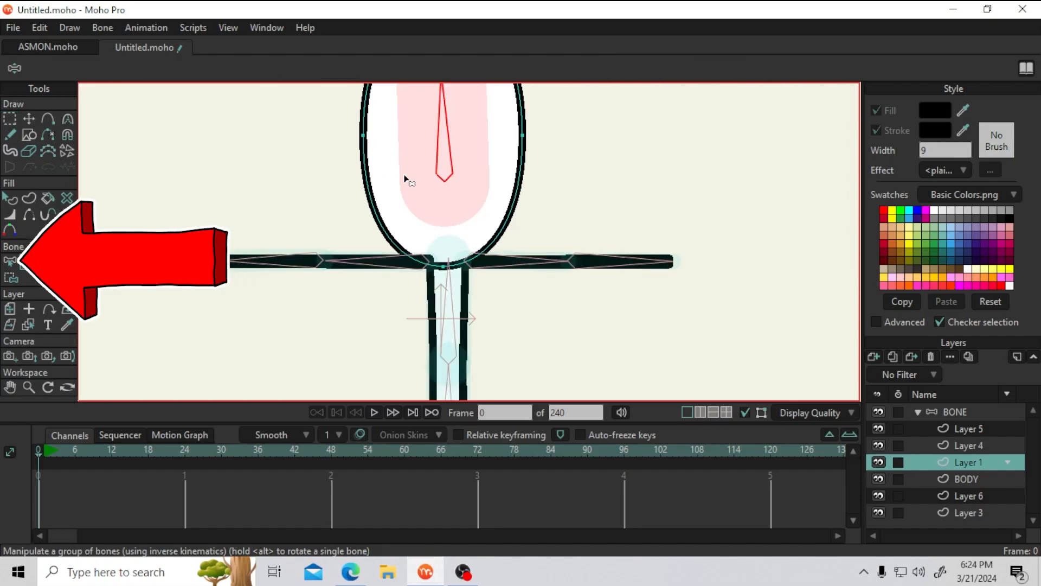
scroll(420, 320, up, 3)
drag(414, 242, 437, 288)
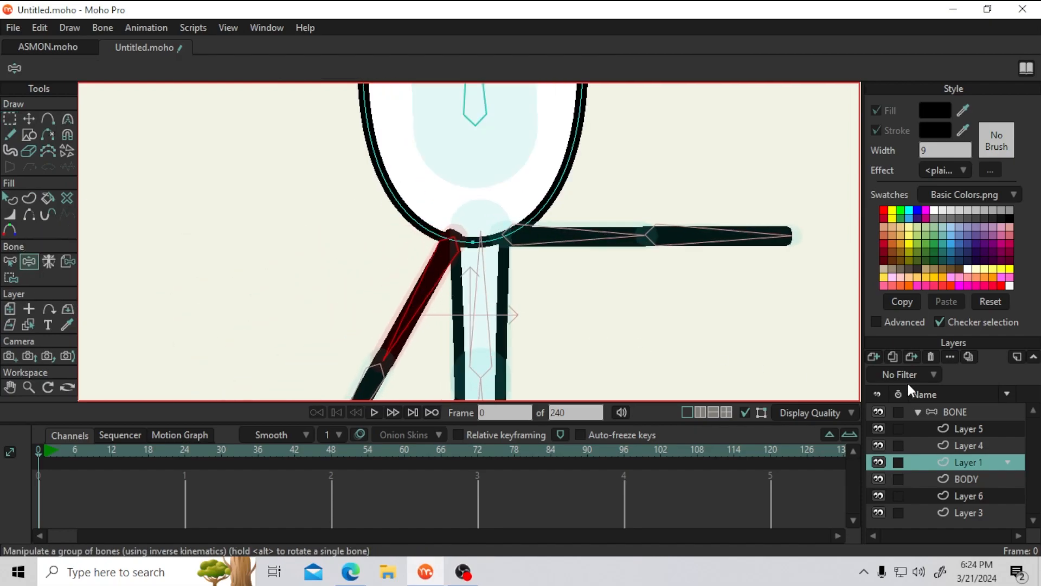
Move Layer 1 above Layer 4, just below Layer 5, and select the BONE layer
click(962, 448)
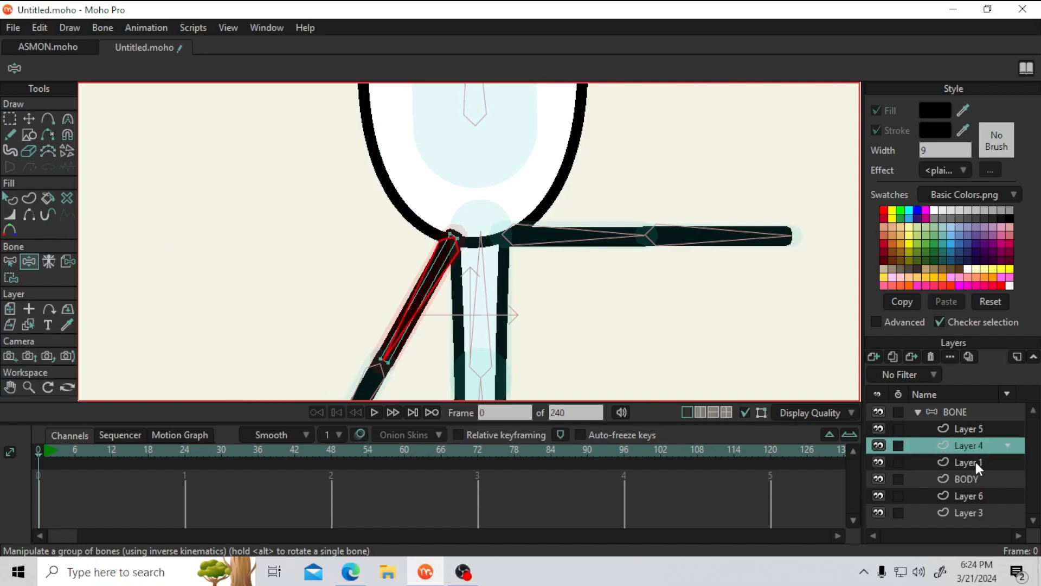
drag(967, 460, 974, 442)
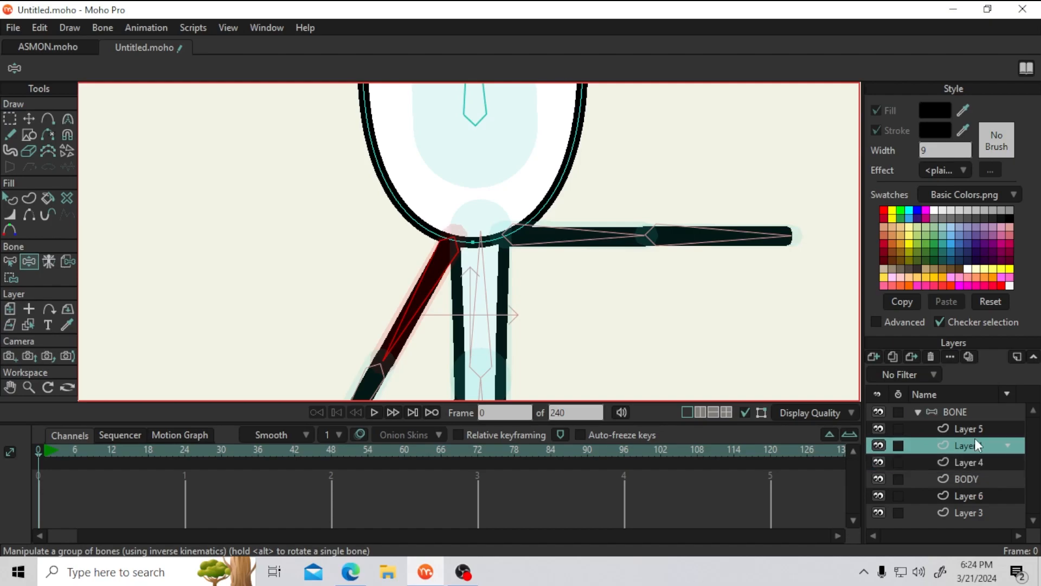
click(931, 410)
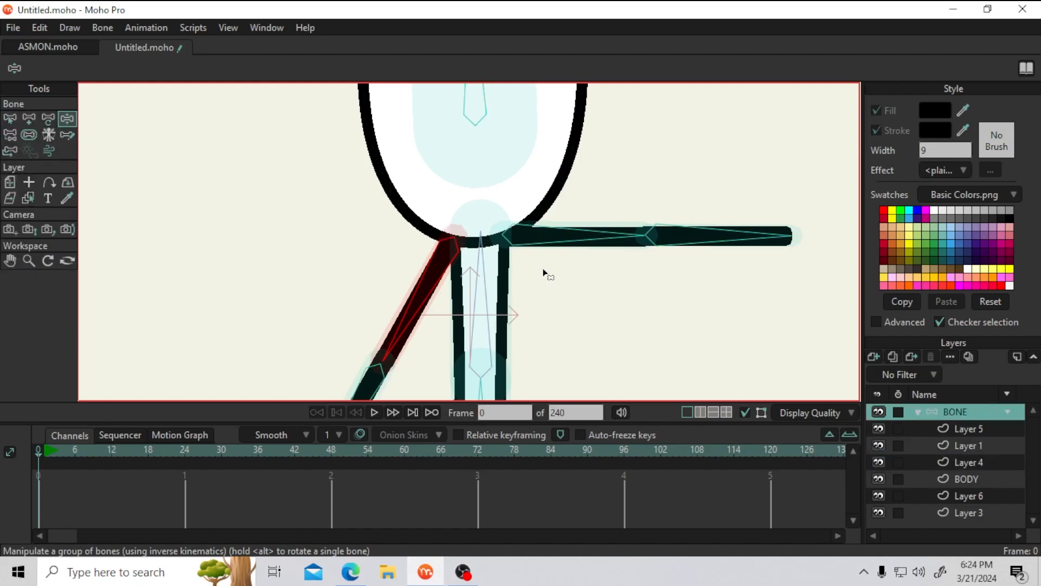
Test the assembled rig by posing both arms, the head and the upper body with Manipulate Bones
drag(600, 267, 504, 332)
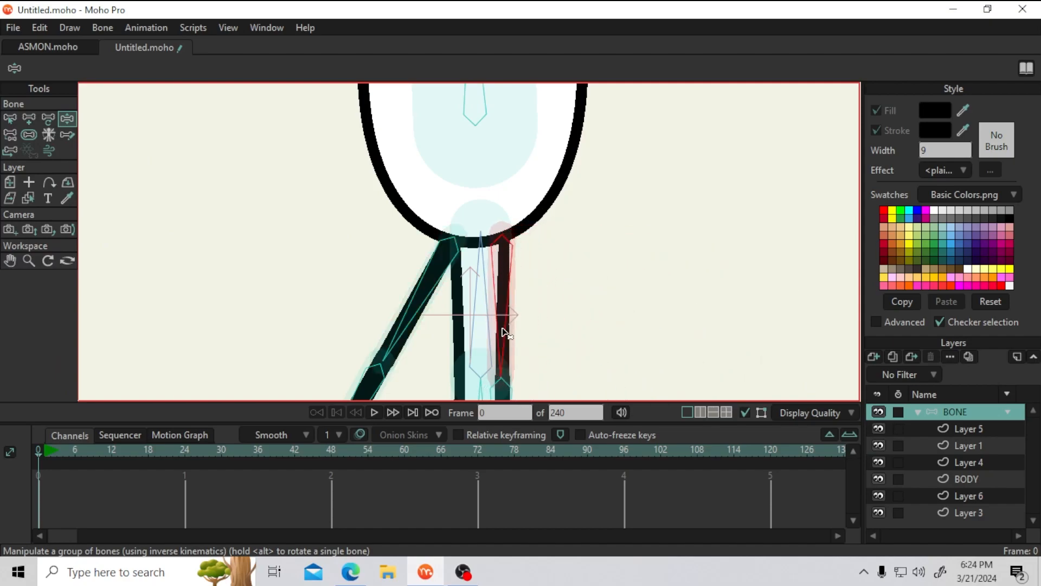
drag(444, 315, 478, 162)
mouse_move(488, 100)
mouse_down()
mouse_move(456, 98)
mouse_move(488, 100)
mouse_move(480, 97)
mouse_move(491, 172)
mouse_move(494, 143)
mouse_up()
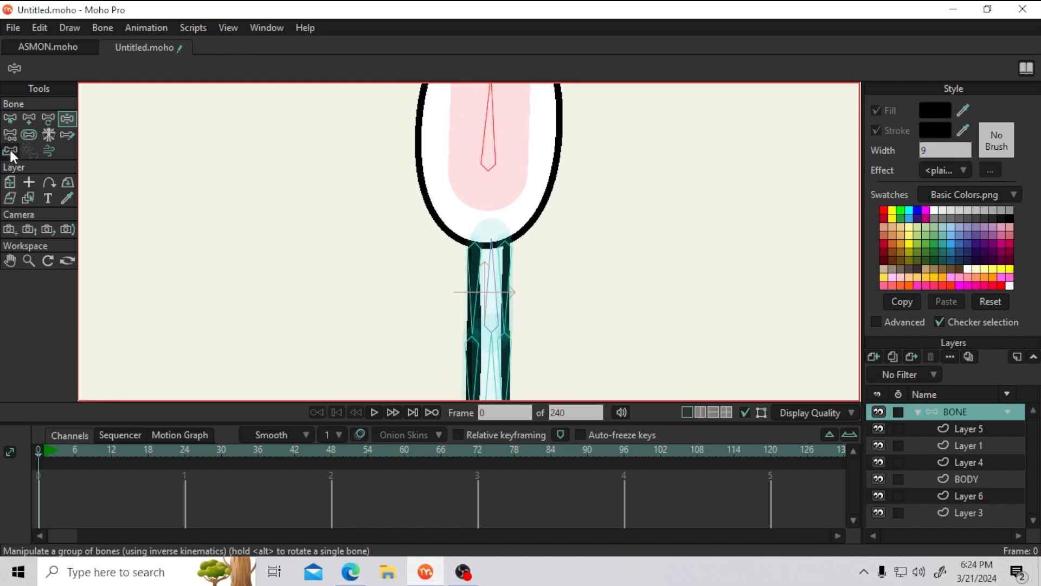
mouse_move(498, 120)
mouse_down()
mouse_move(475, 106)
mouse_move(478, 248)
mouse_move(536, 146)
mouse_move(457, 110)
mouse_move(503, 111)
mouse_move(468, 109)
mouse_move(493, 115)
mouse_move(482, 110)
mouse_up()
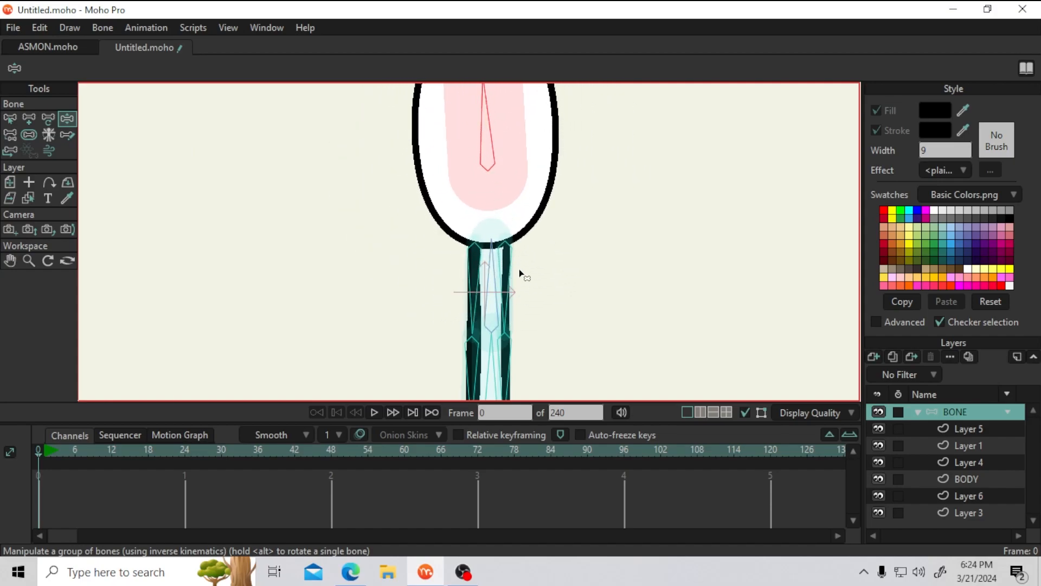
drag(518, 272, 539, 187)
scroll(539, 194, up, 4)
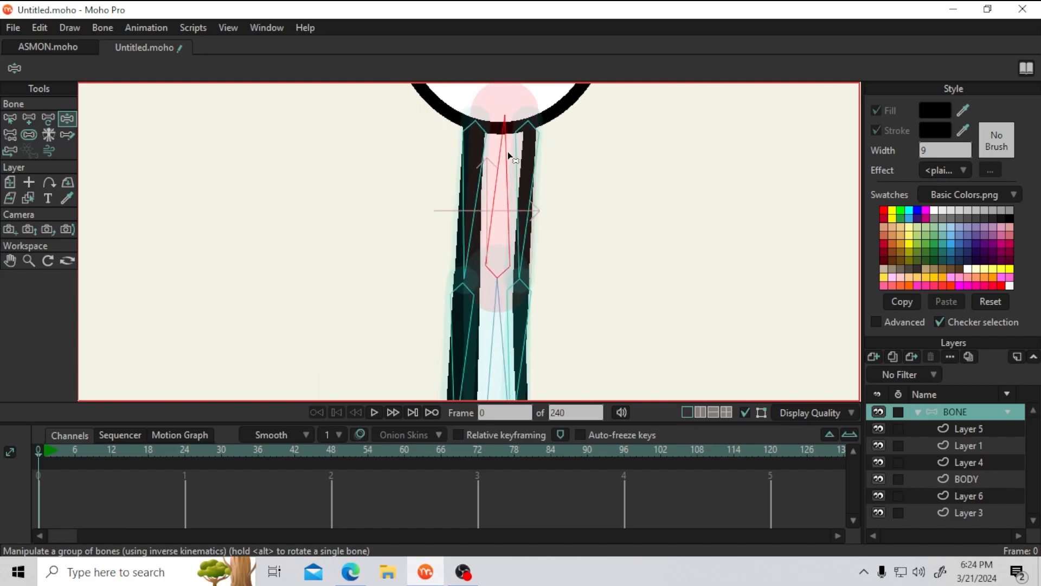
drag(522, 184, 602, 174)
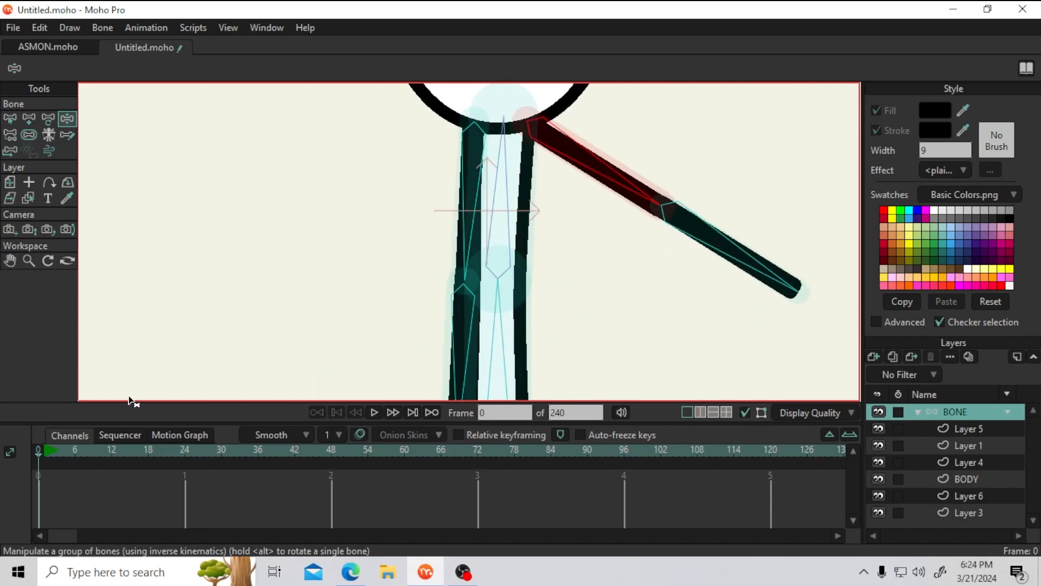
drag(466, 214, 481, 244)
scroll(444, 174, down, 3)
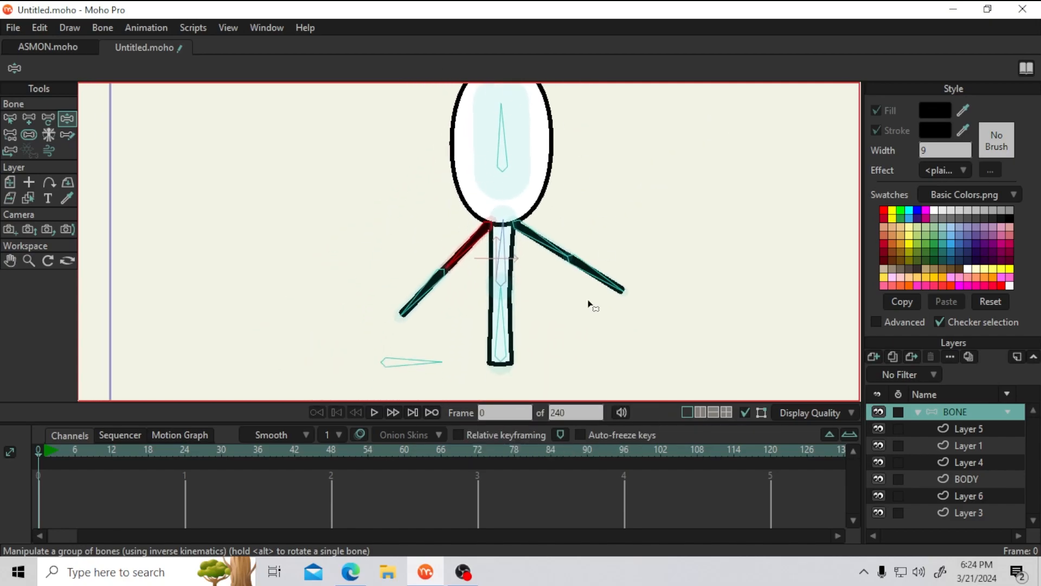
scroll(499, 265, up, 3)
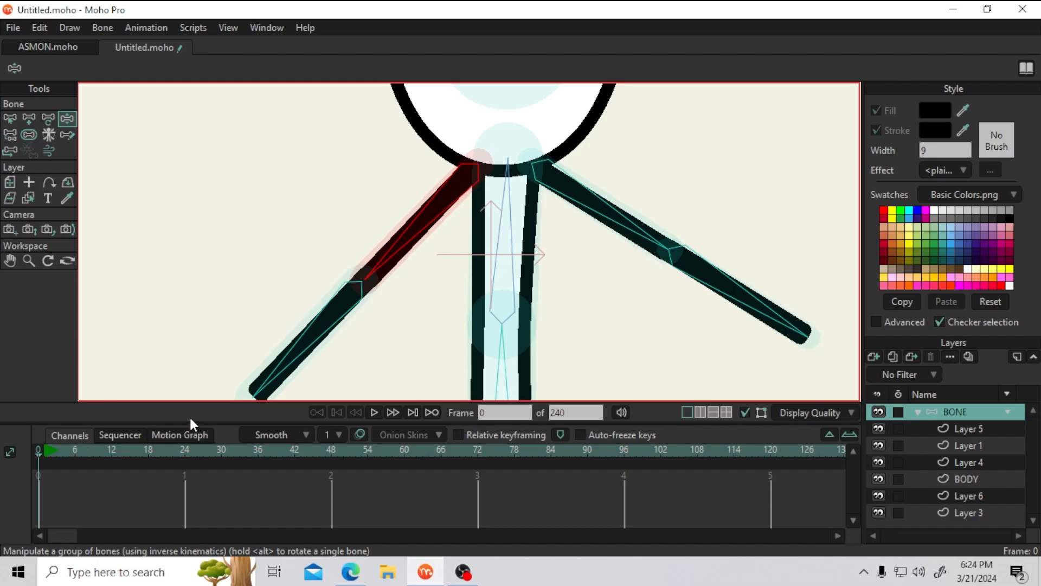
Enlarge the timeline area, go to frame 1, and select and collapse the BONE layer
drag(195, 422, 223, 390)
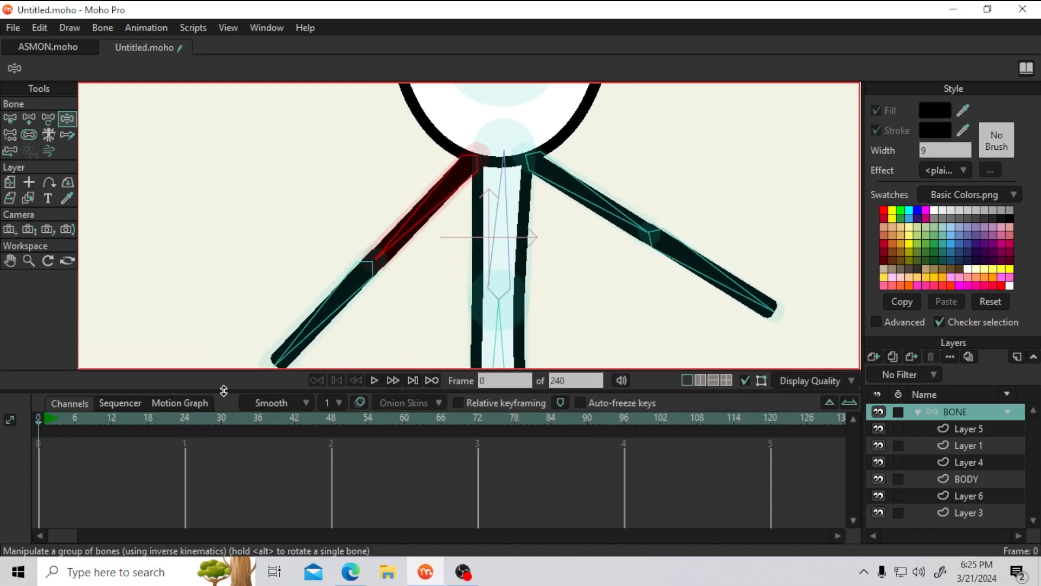
click(37, 420)
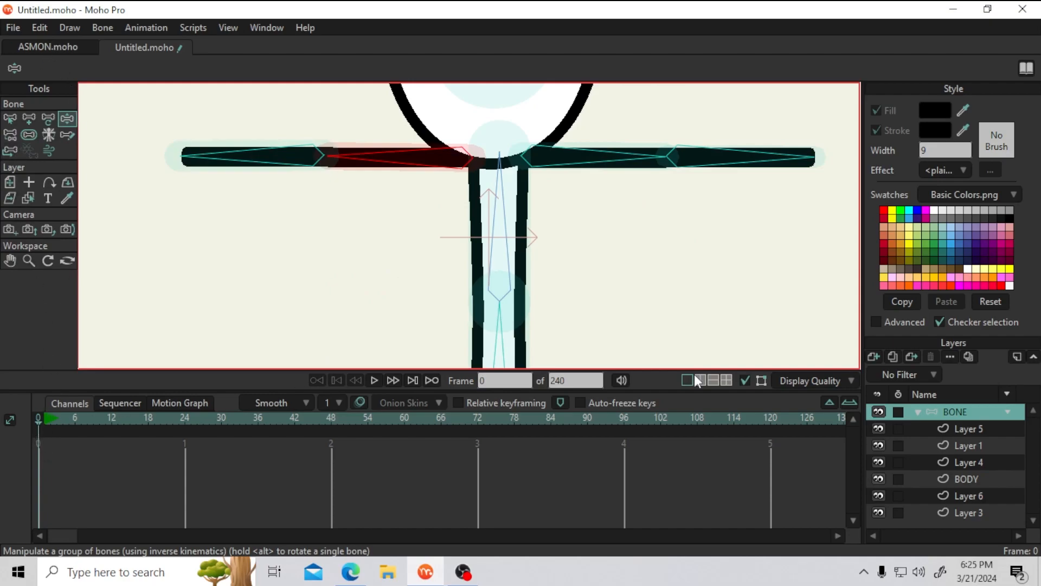
click(965, 461)
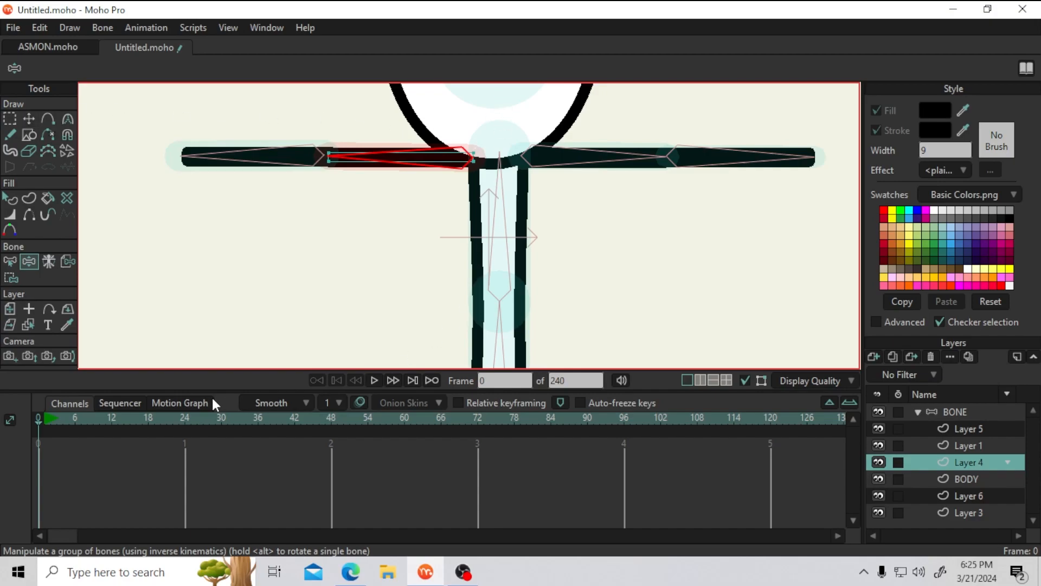
drag(54, 417, 44, 426)
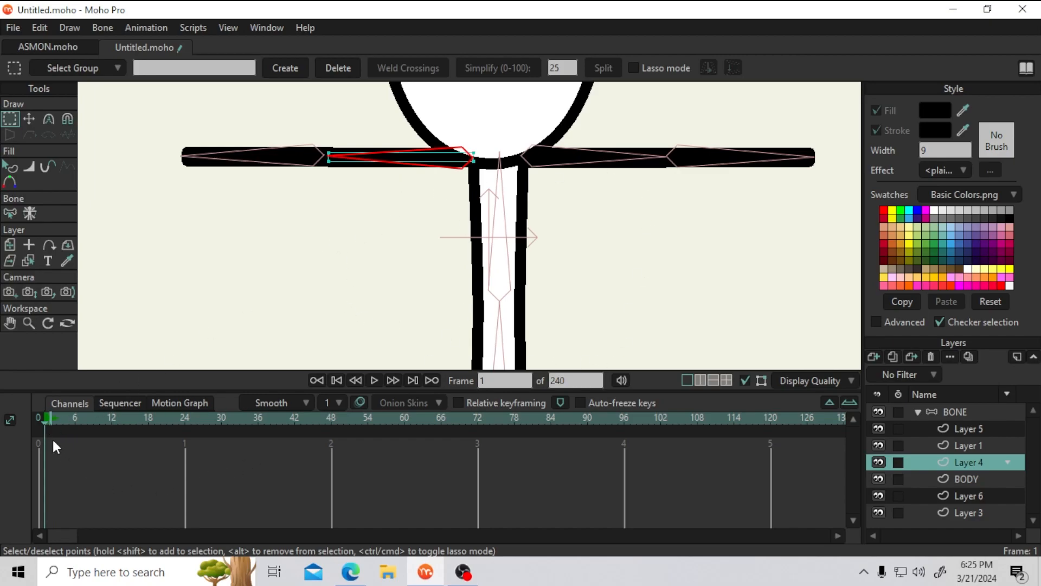
scroll(382, 293, down, 5)
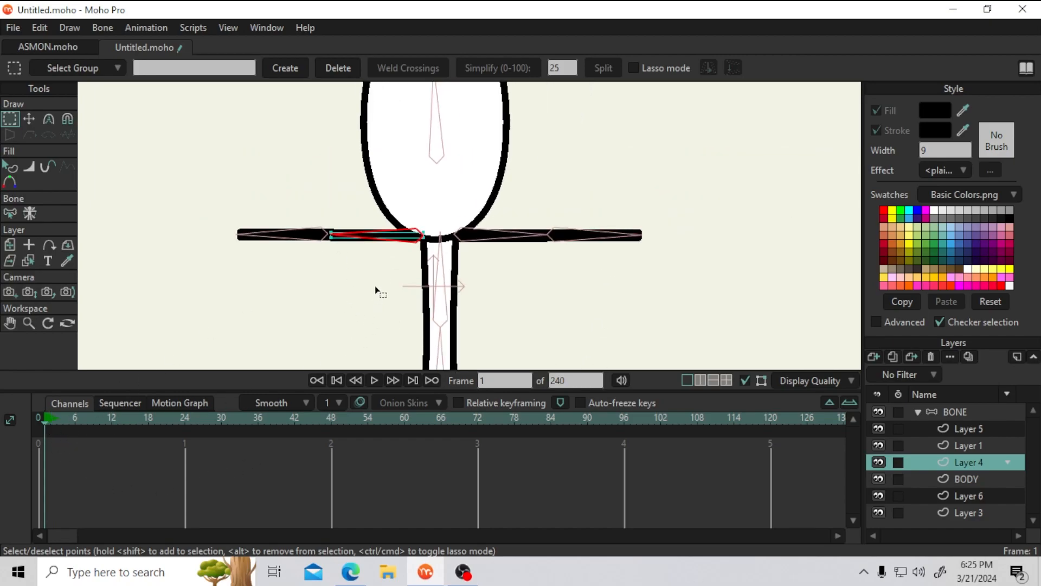
click(982, 415)
click(920, 413)
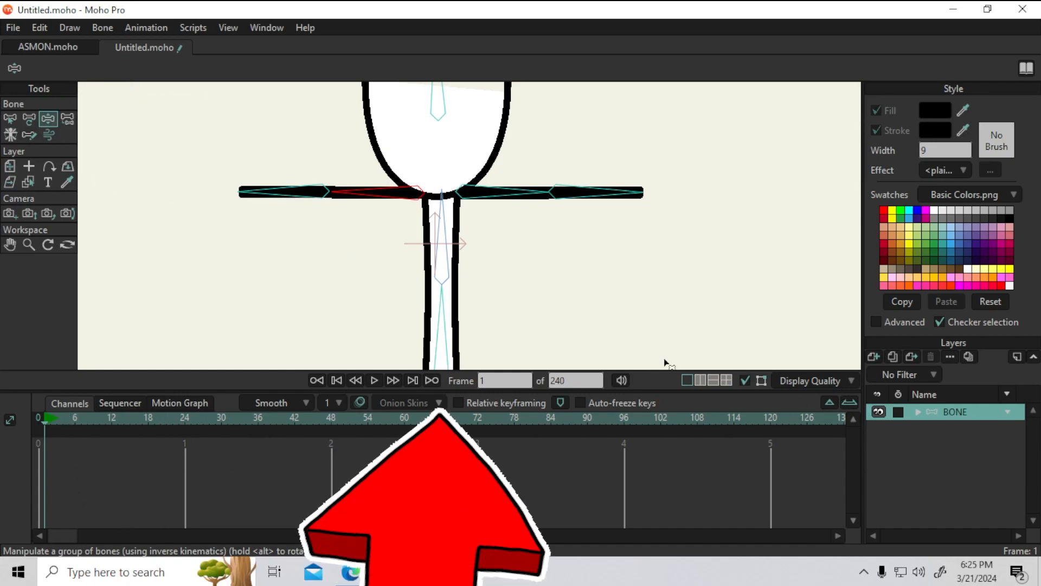
Pose the character at frame 1 with both arms lowered along the body and the head and upper body leaning slightly right
drag(346, 189, 422, 271)
drag(503, 201, 448, 262)
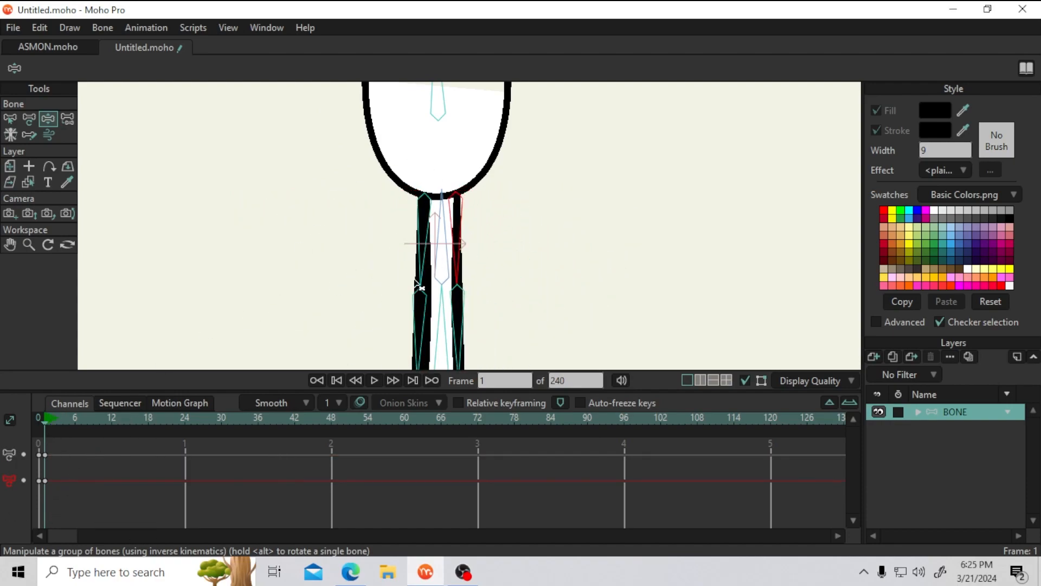
drag(436, 101, 437, 99)
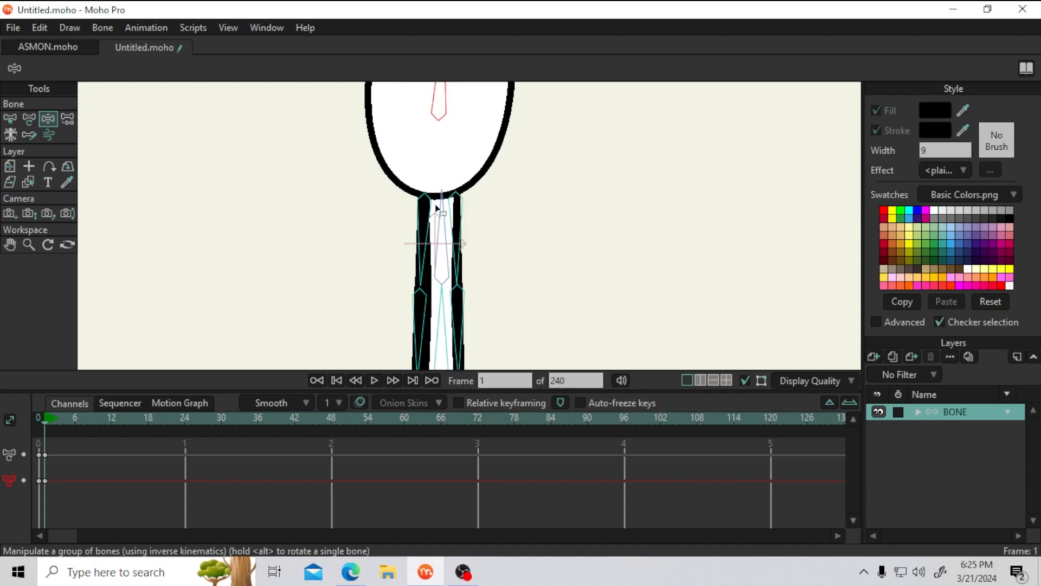
drag(438, 205, 450, 205)
drag(427, 250, 433, 253)
drag(453, 216, 444, 215)
click(433, 238)
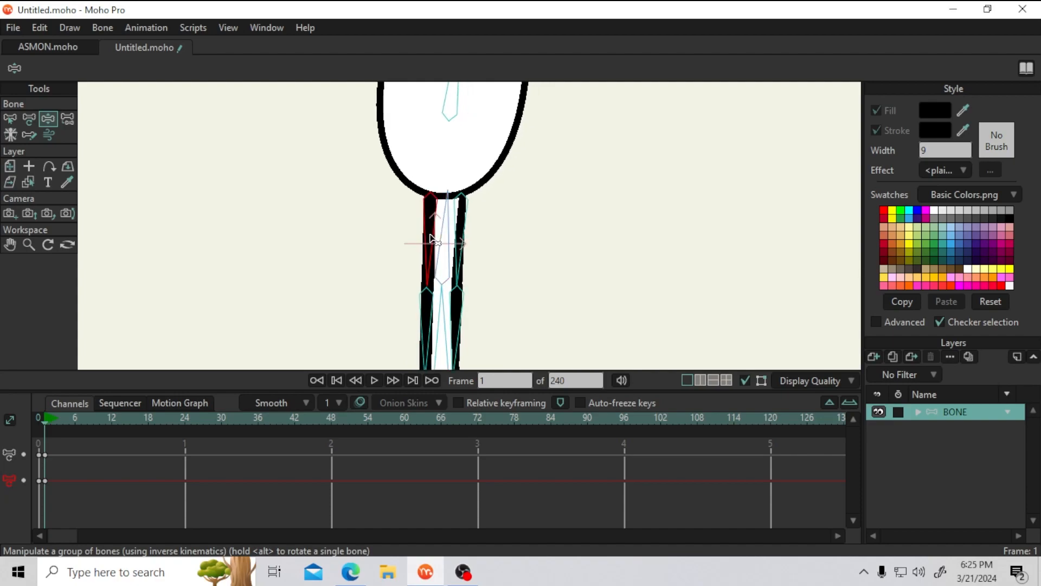
View the pose at frame 13 and return to frame 0 to compare it with the rest pose
drag(49, 418, 117, 428)
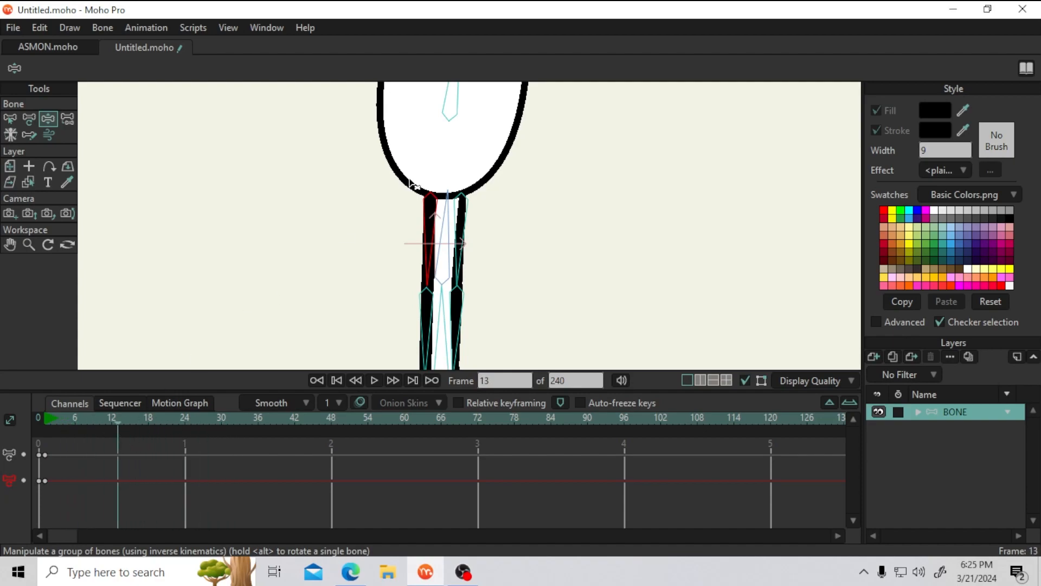
scroll(434, 158, down, 3)
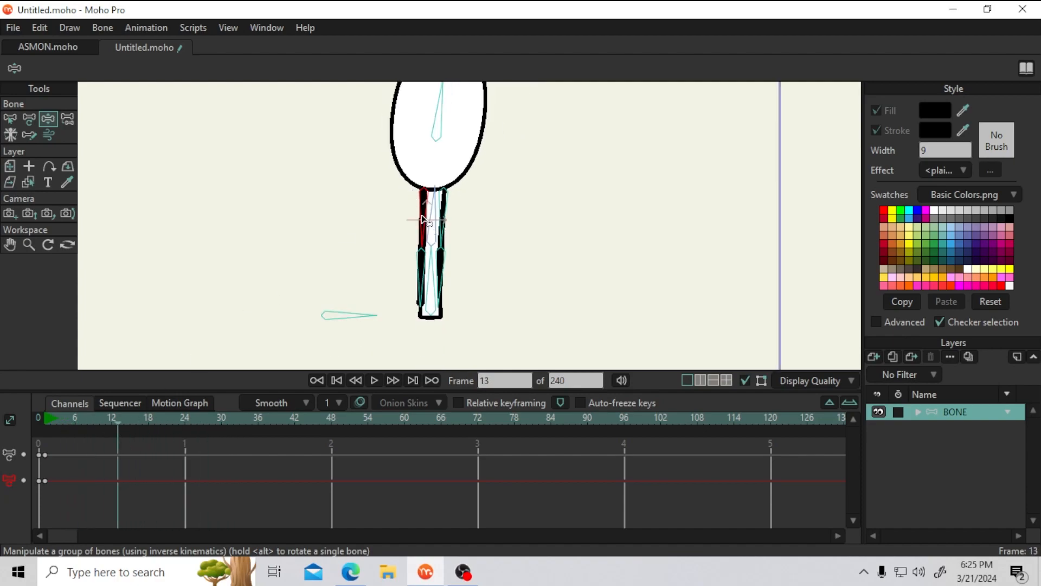
click(38, 418)
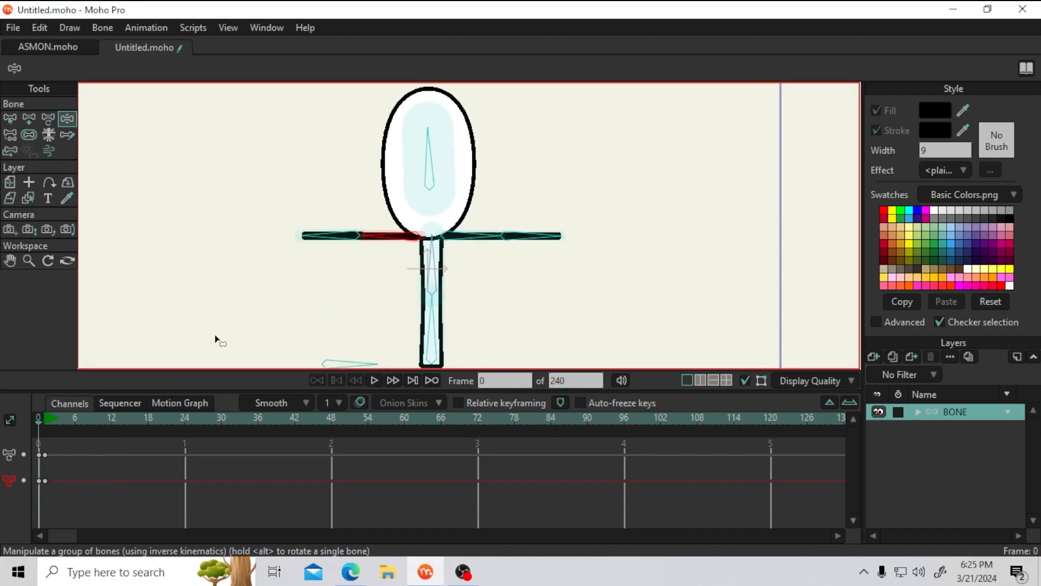
scroll(351, 270, up, 1)
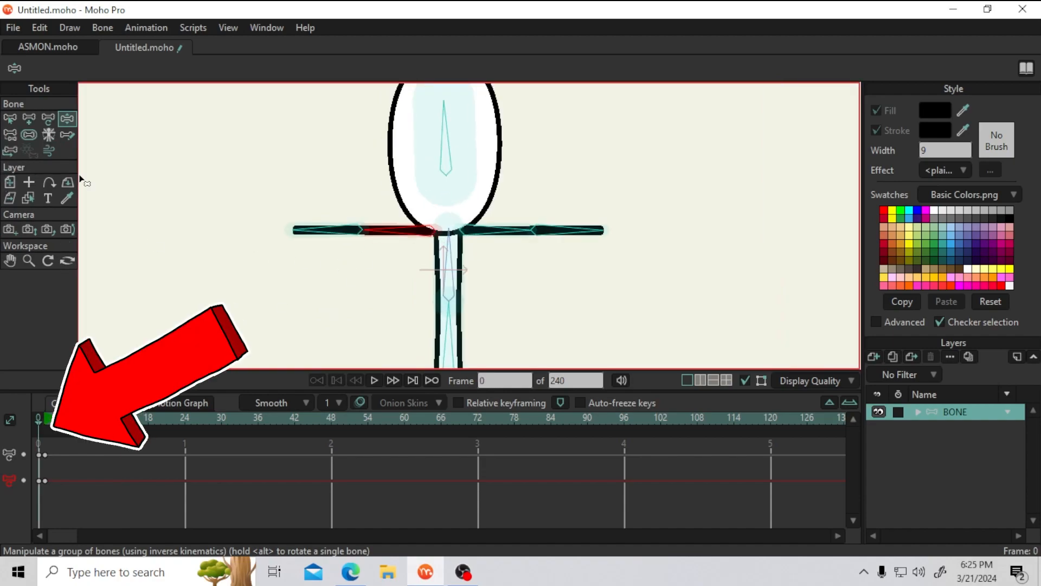
At frame 6, tilt the head and upper body slightly left and bend the left arm with its forearm toward the body
click(44, 418)
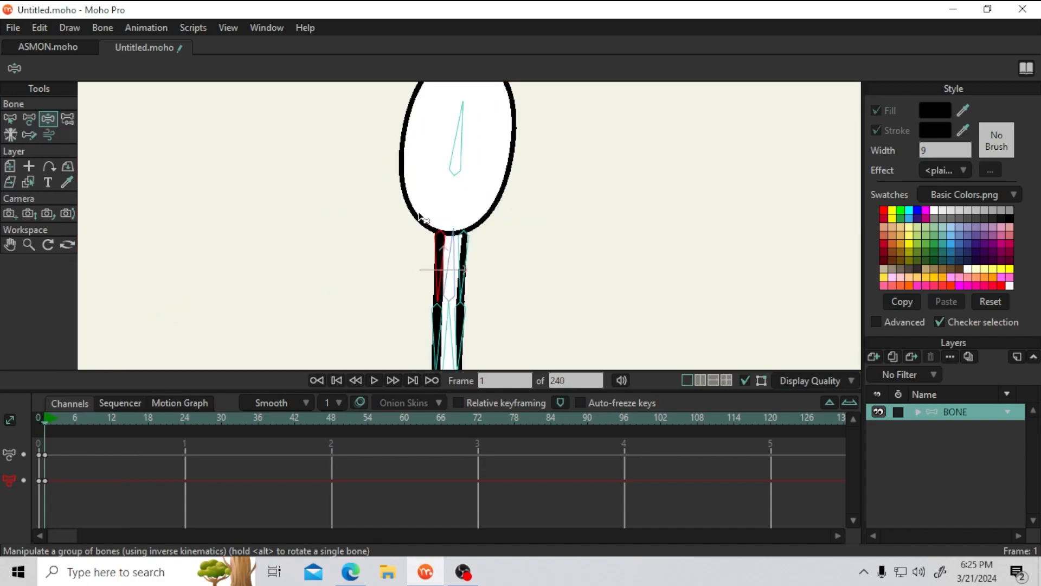
scroll(423, 218, up, 1)
scroll(355, 200, up, 1)
drag(353, 200, 325, 283)
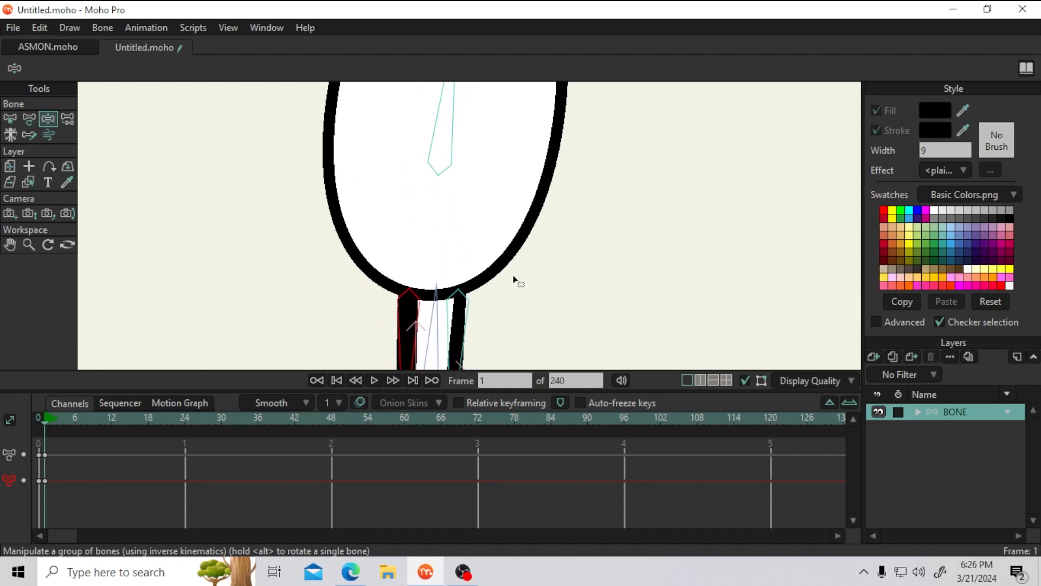
scroll(374, 217, down, 1)
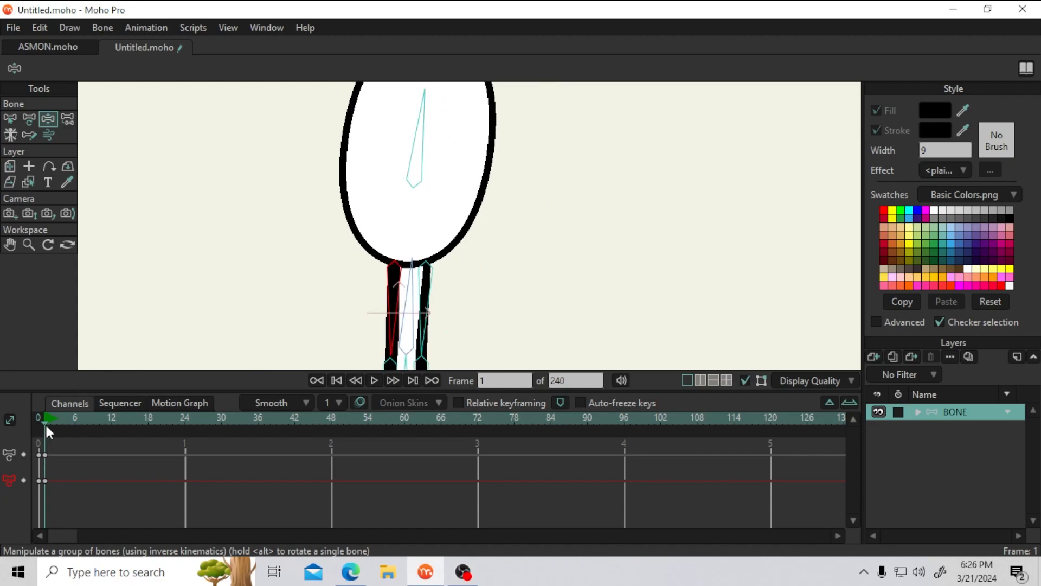
drag(46, 426, 75, 429)
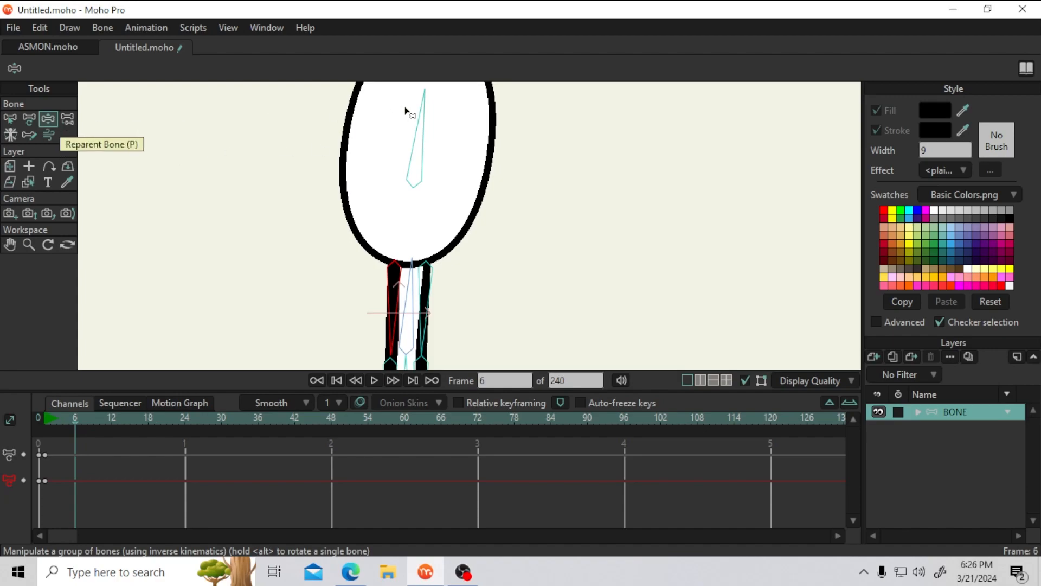
drag(418, 112, 409, 109)
drag(415, 299, 427, 189)
drag(422, 236, 401, 236)
drag(384, 325, 424, 319)
At frame 12, swing the right forearm outward, bend the left arm further, and lean the upper body and head slightly left
drag(72, 417, 113, 437)
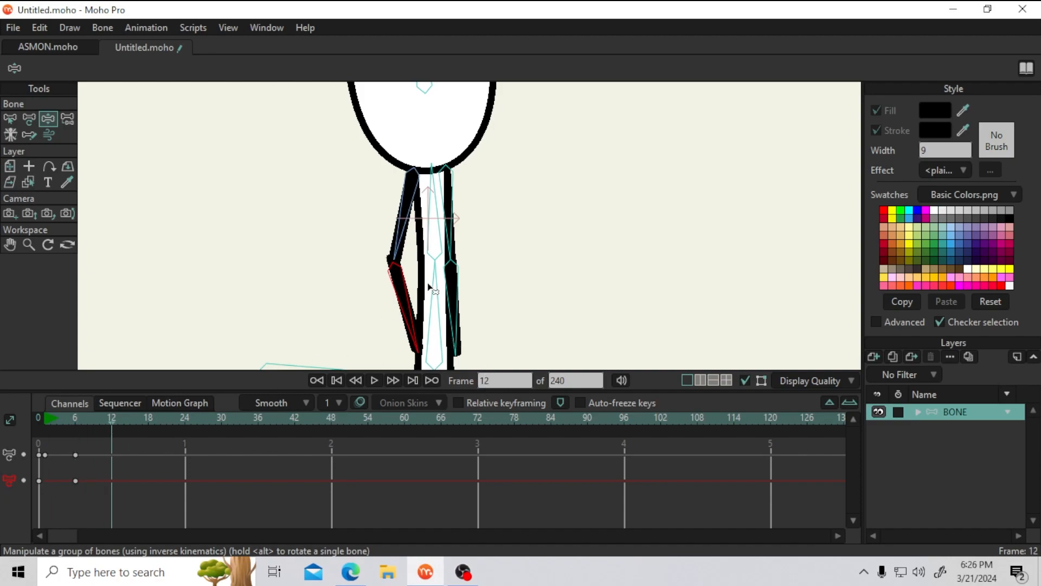
drag(453, 251, 455, 254)
drag(461, 323, 484, 324)
drag(415, 332, 416, 306)
drag(428, 203, 425, 190)
click(399, 301)
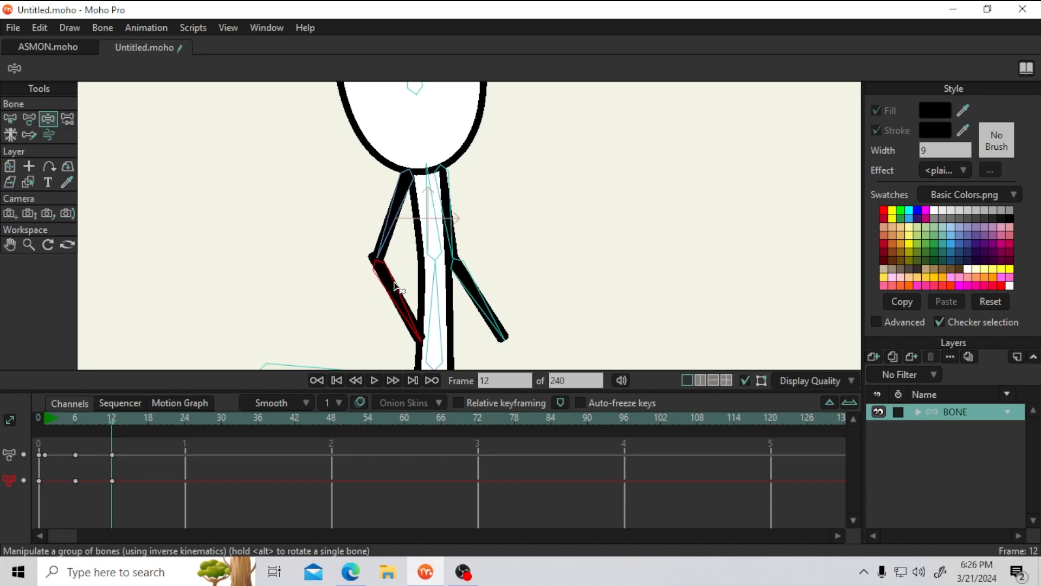
scroll(412, 163, down, 3)
drag(420, 113, 426, 114)
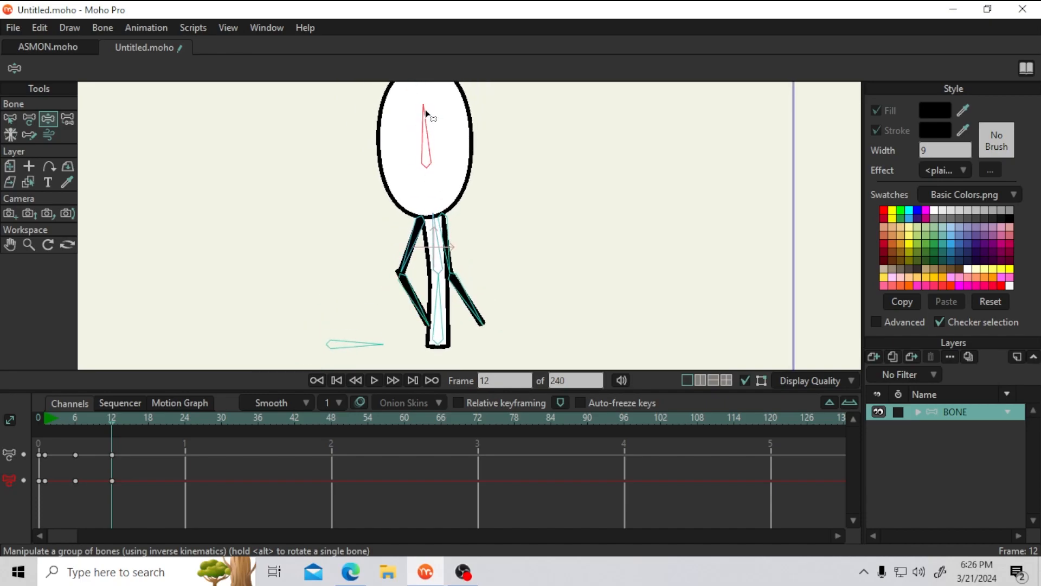
click(480, 319)
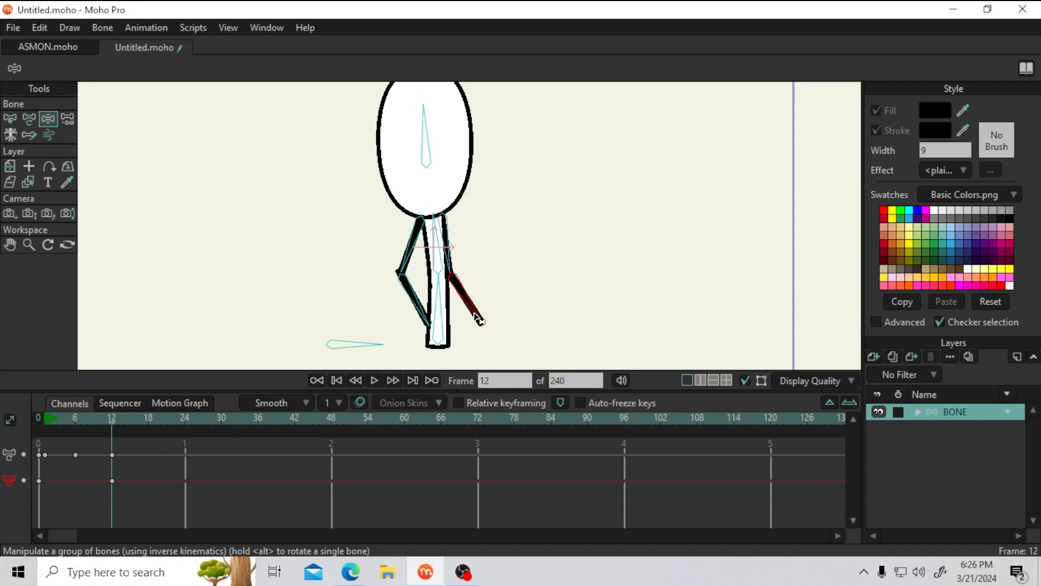
Raise the right arm with its forearm pointing up at frame 15, and bend the left arm slightly more at frame 18
drag(122, 416, 131, 415)
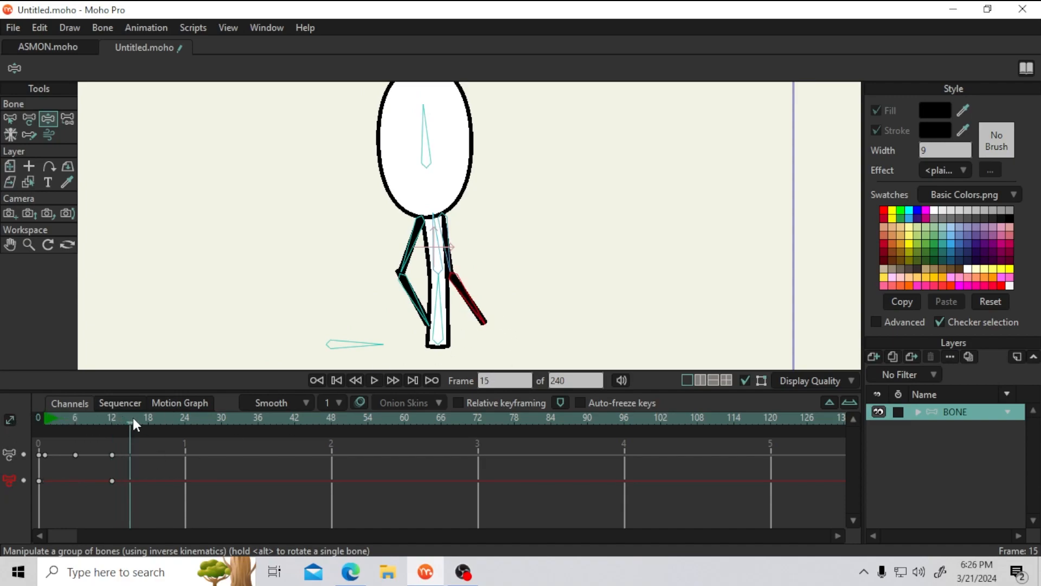
drag(480, 315, 529, 182)
click(149, 420)
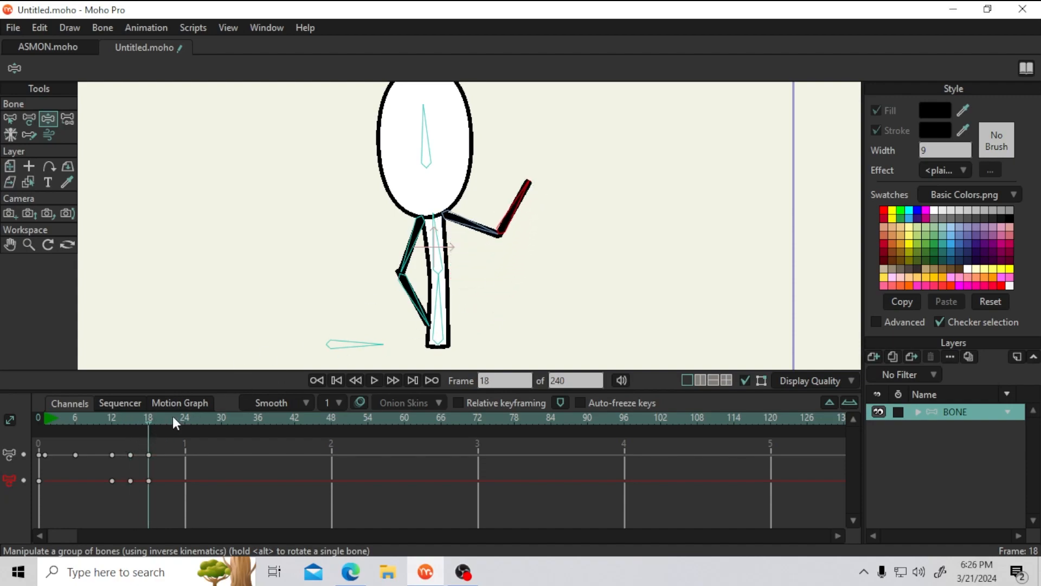
drag(414, 303, 421, 302)
Make the raised right arm wave by swinging the forearm alternately in and out at frames 24, 27, 30, 33 and 36
drag(152, 417, 184, 419)
drag(528, 182, 492, 174)
drag(199, 417, 204, 423)
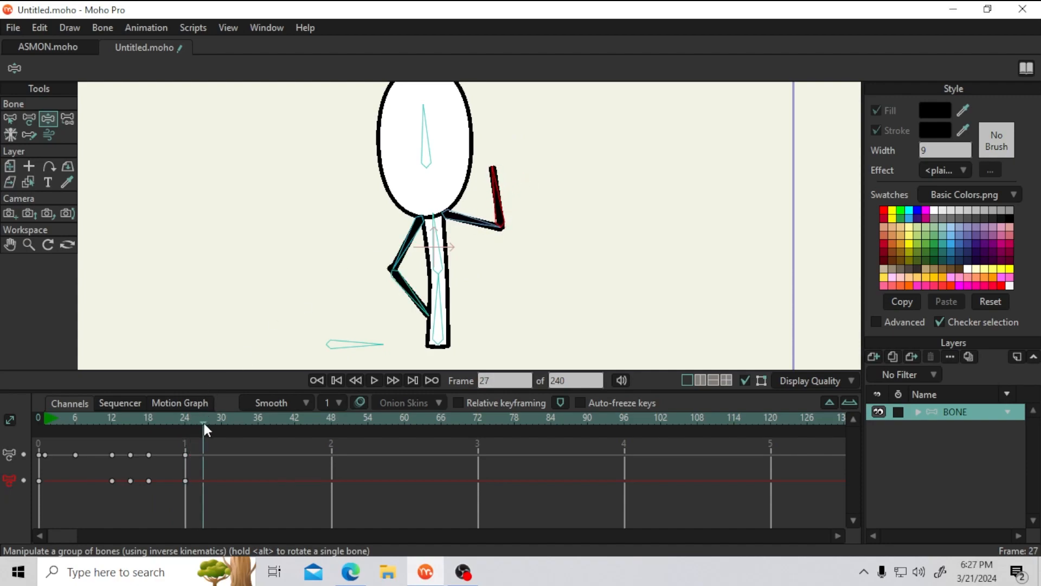
drag(493, 173, 543, 186)
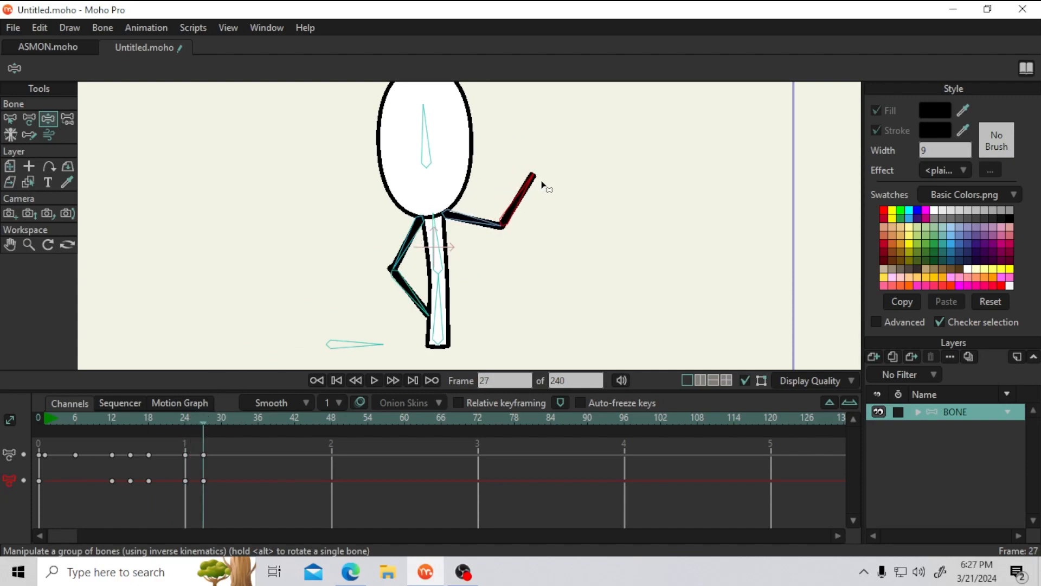
drag(208, 417, 221, 422)
drag(527, 201, 496, 171)
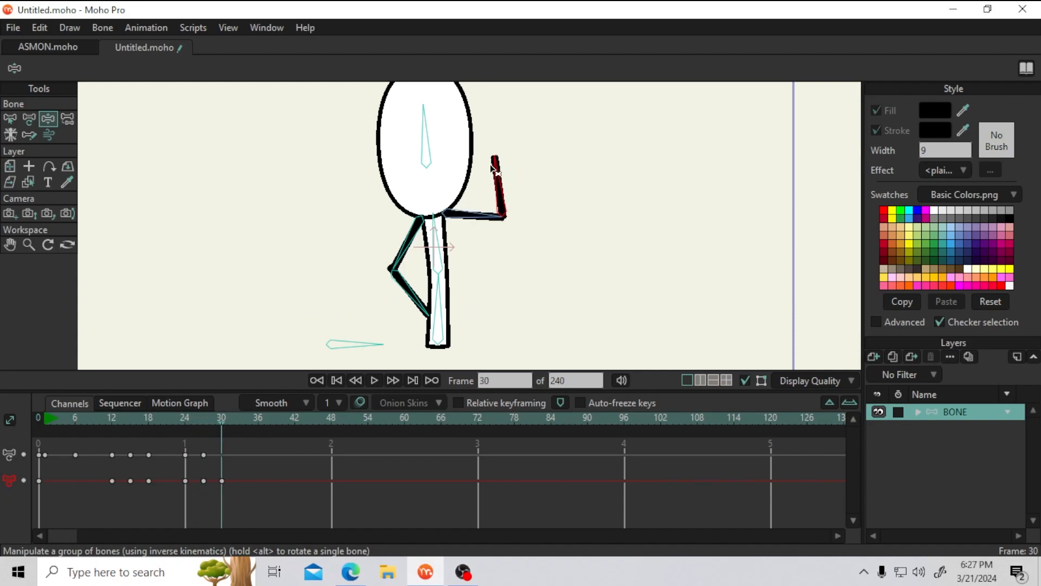
drag(224, 421, 239, 421)
drag(509, 205, 524, 189)
drag(244, 417, 258, 422)
drag(519, 195, 495, 174)
Lower the right arm at frame 42 and bring it down alongside the body at frame 45
drag(258, 422, 295, 418)
drag(488, 206, 504, 347)
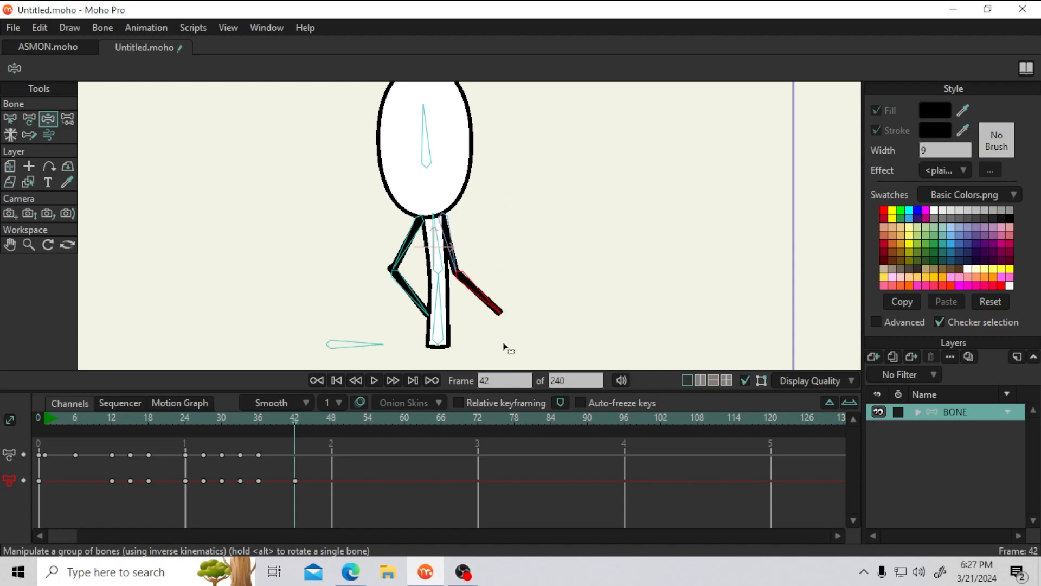
drag(293, 421, 314, 420)
drag(460, 266, 446, 266)
drag(464, 302, 443, 321)
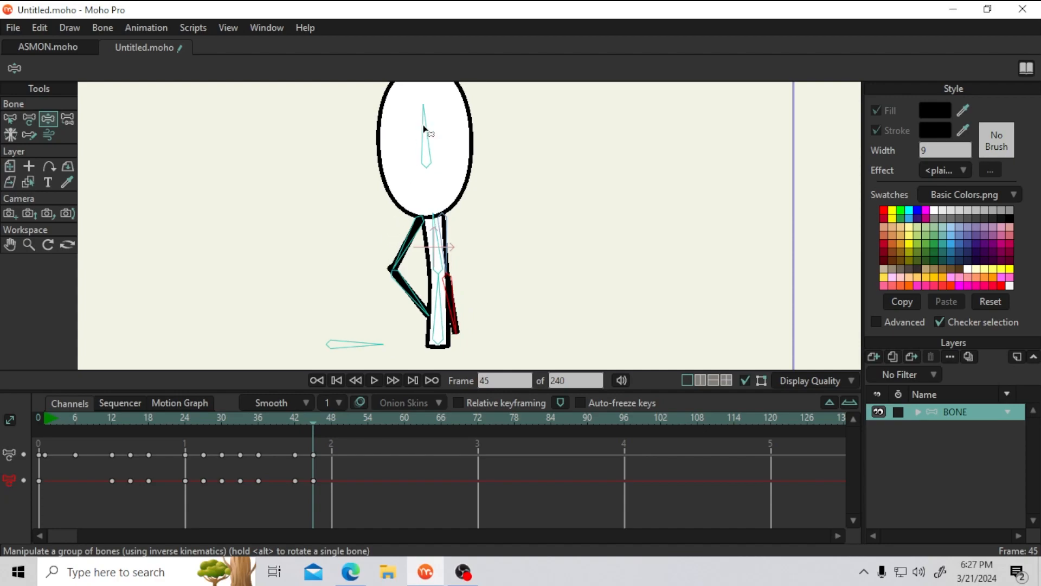
At frame 30, lean the upper body slightly left, adjust the head, and pull the left forearm farther across the body
drag(316, 416, 221, 445)
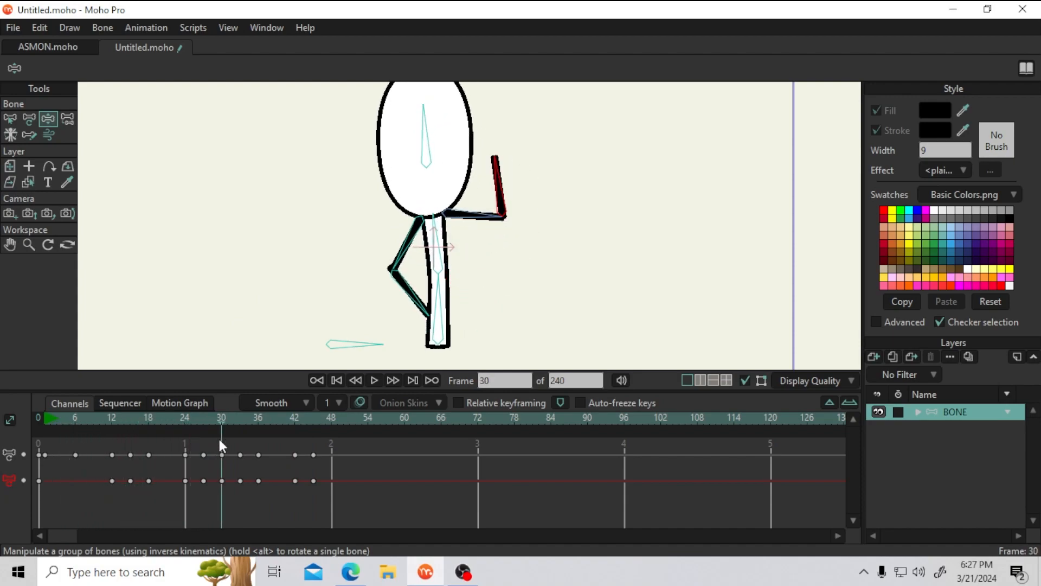
drag(432, 228, 428, 227)
drag(415, 143, 416, 142)
drag(406, 297, 443, 282)
click(440, 284)
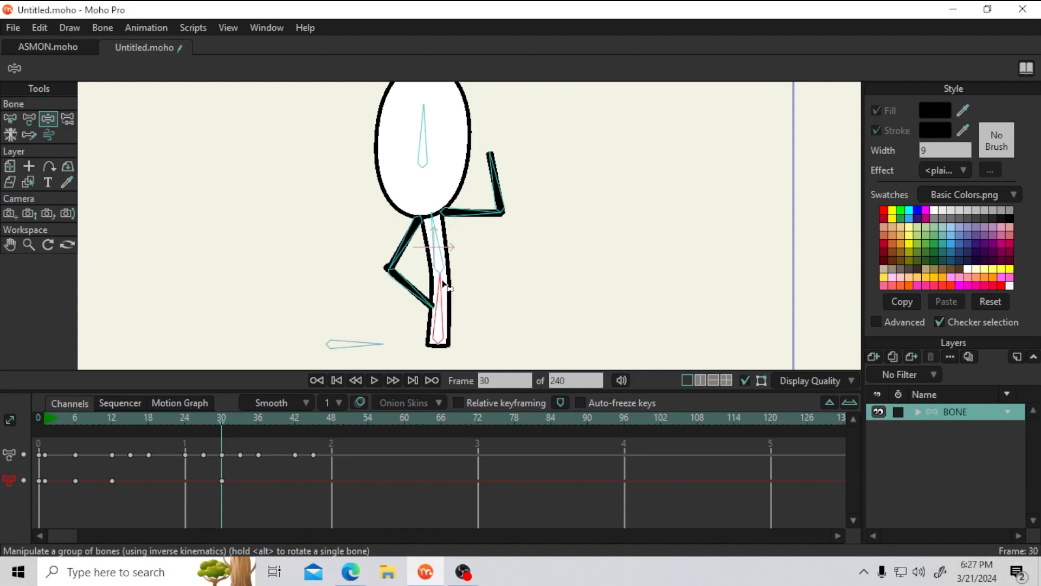
At frame 45, straighten the upper body and head, and relax the bent left arm downward
drag(221, 418, 313, 417)
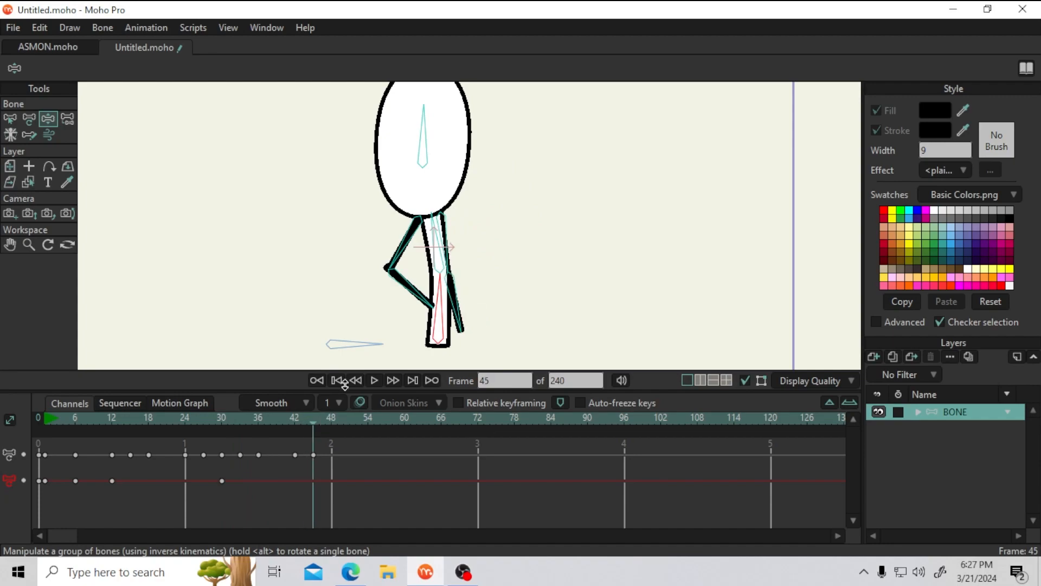
drag(432, 233, 441, 239)
click(446, 130)
drag(445, 130, 438, 129)
drag(401, 260, 406, 254)
drag(423, 288, 412, 306)
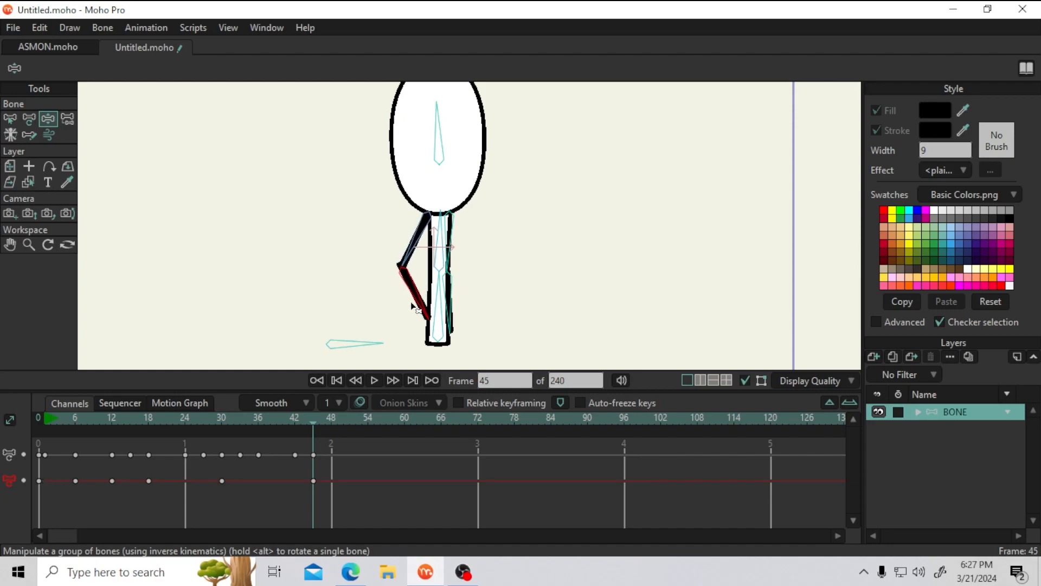
Review the waving animation with the whole character in view and return to frame 0
scroll(379, 286, down, 4)
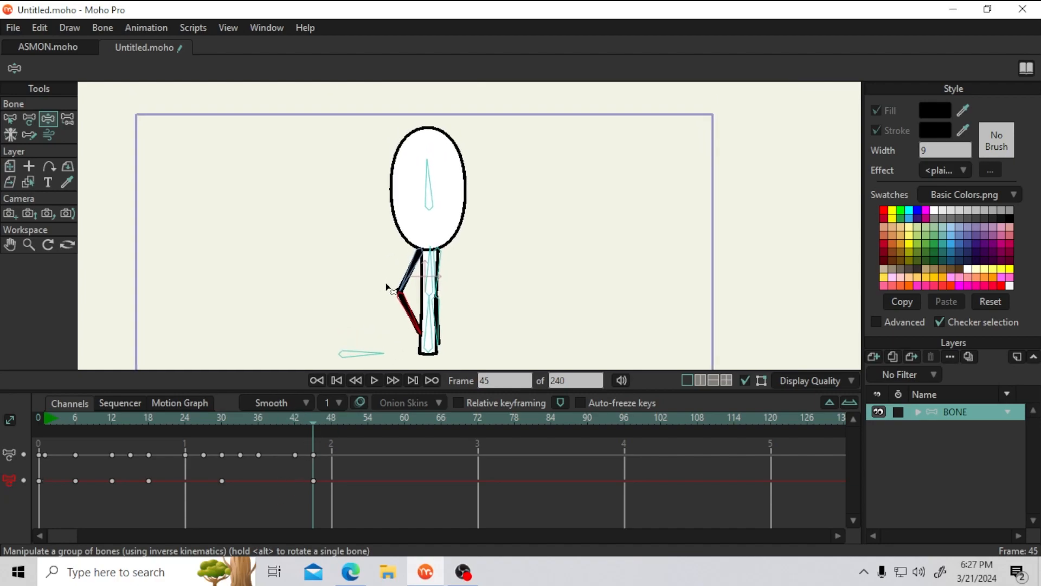
drag(305, 414, 37, 485)
scroll(445, 284, up, 5)
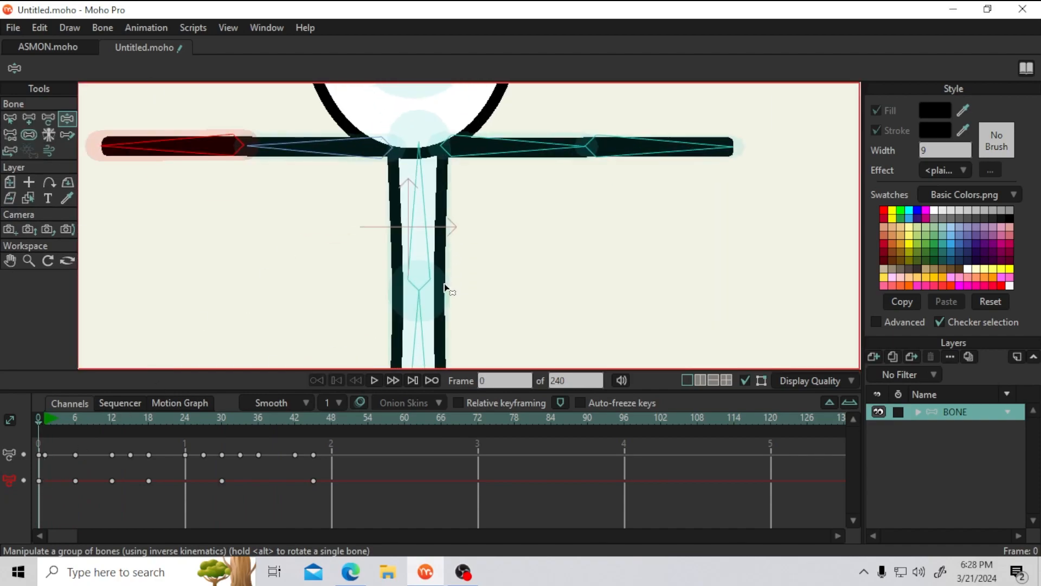
Expand the BONE layer and fill the torso on the BODY layer with light blue using the Paint Bucket
click(916, 412)
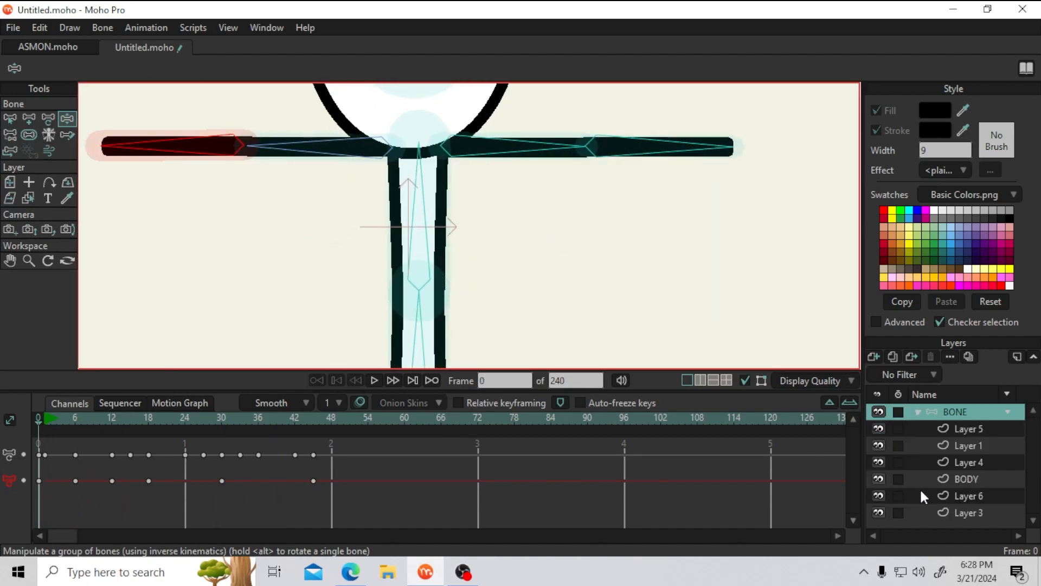
click(968, 477)
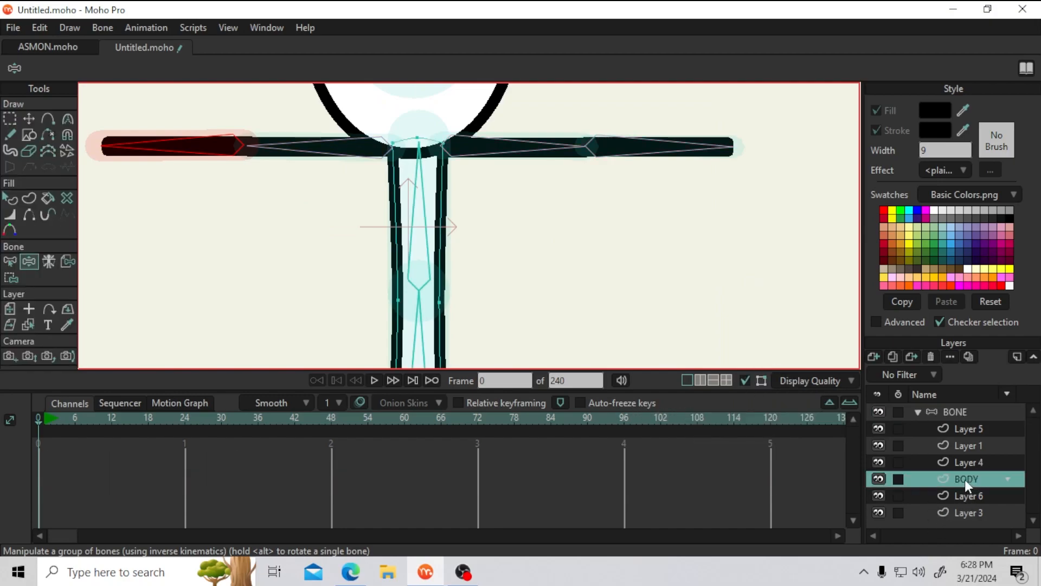
click(48, 199)
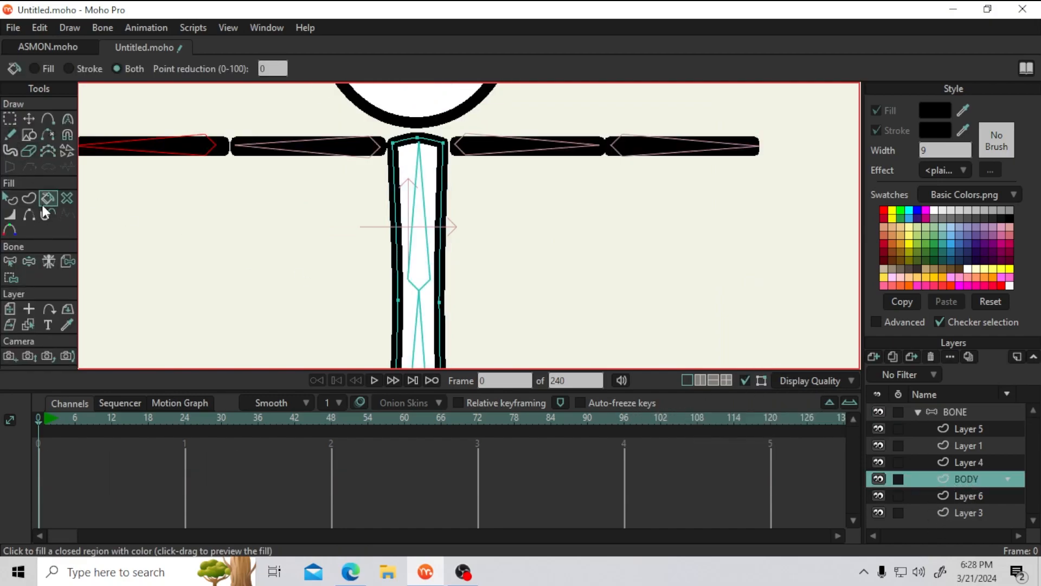
click(949, 237)
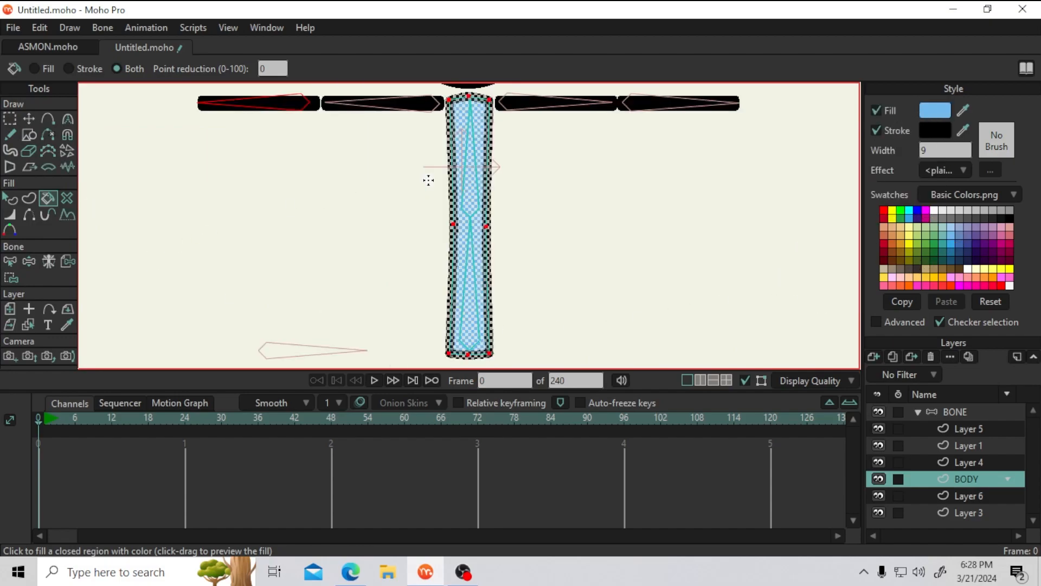
Fill the head on Layer 1 with a light peach skin tone, lightened from a tan swatch in the colour picker
drag(436, 180, 377, 345)
click(967, 445)
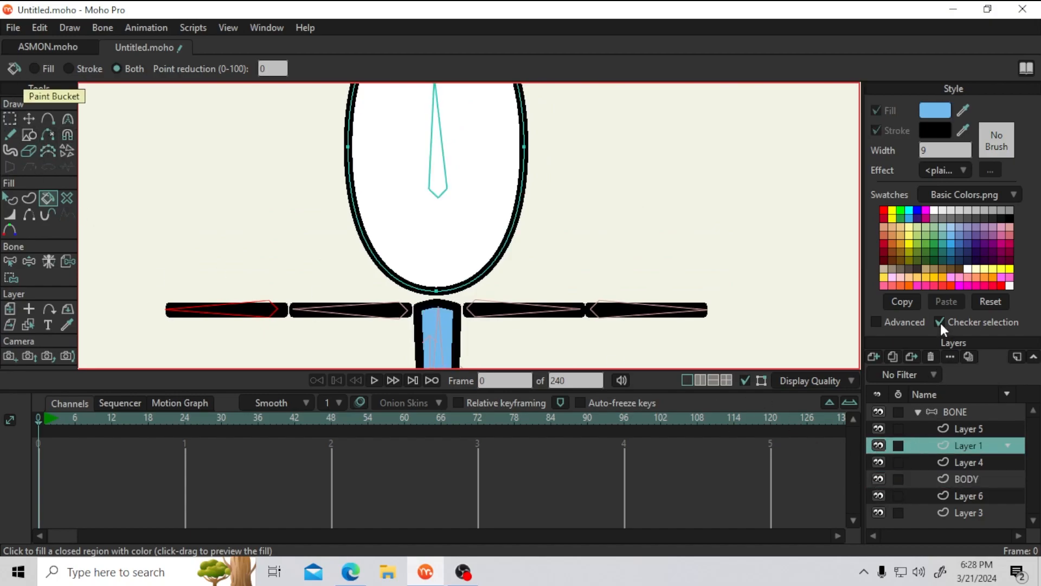
click(905, 229)
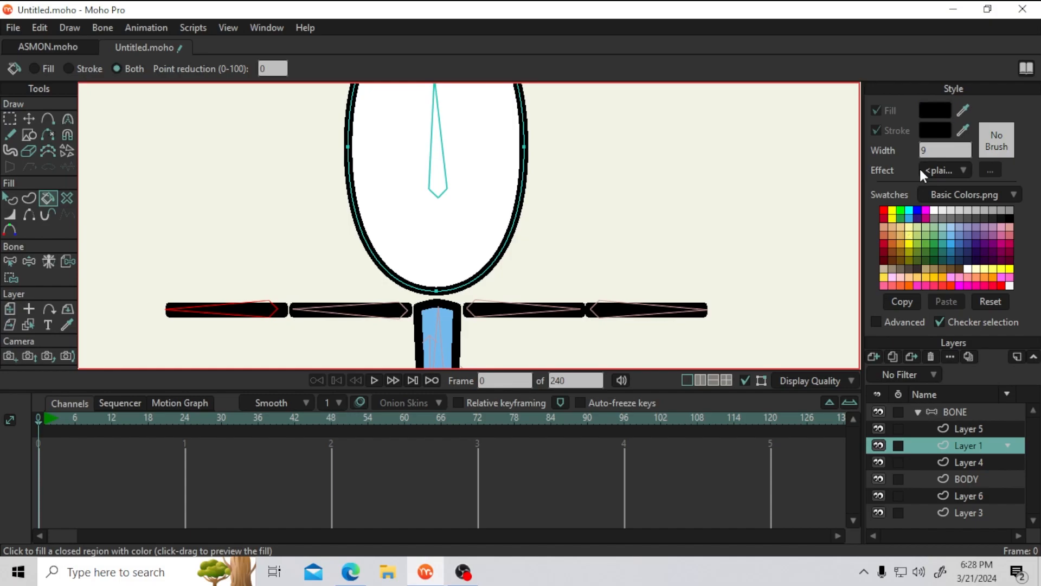
click(900, 229)
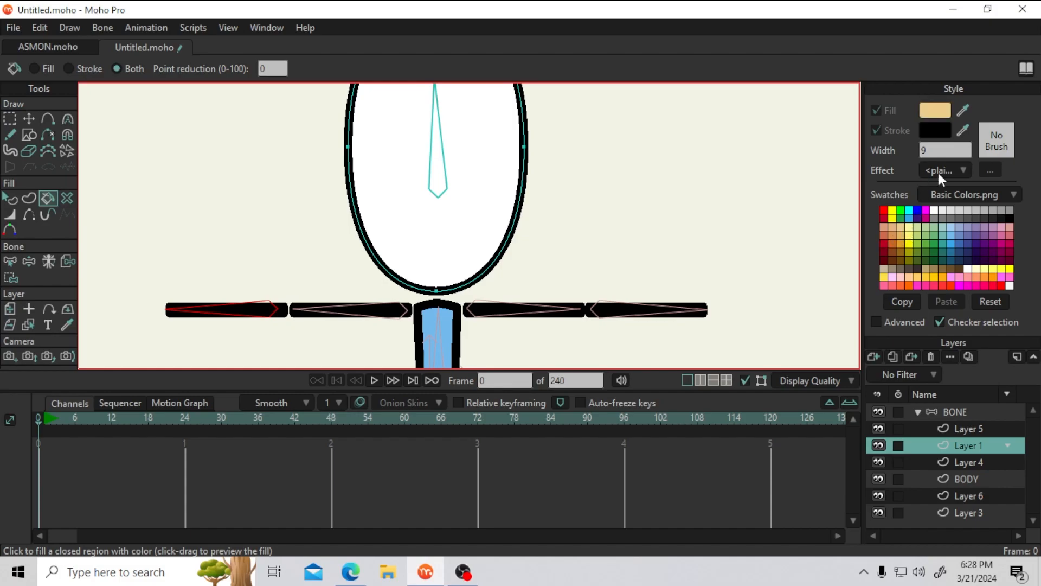
click(945, 112)
drag(448, 206, 418, 197)
click(622, 407)
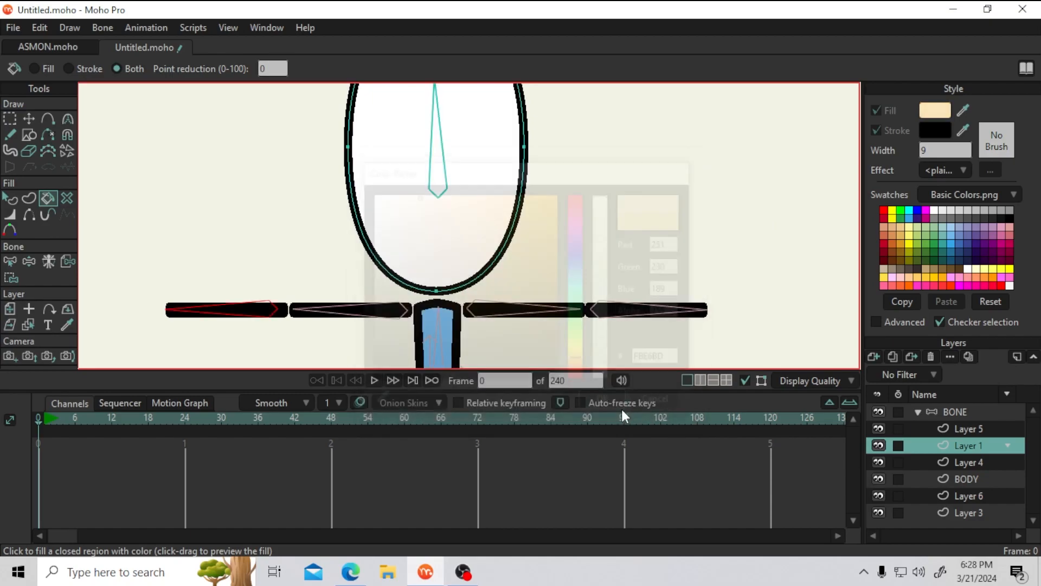
click(455, 213)
scroll(460, 226, down, 4)
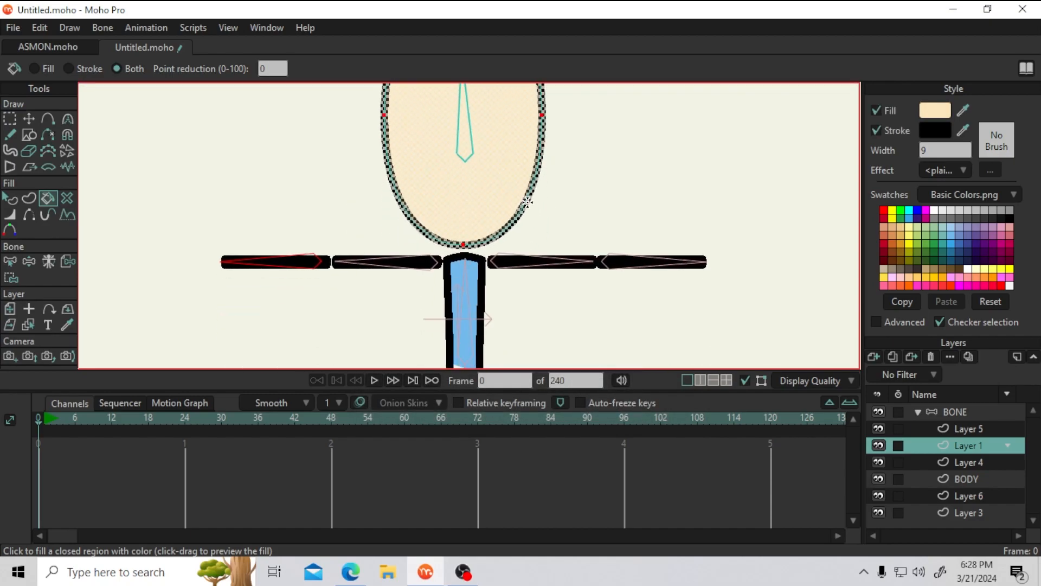
scroll(511, 202, down, 2)
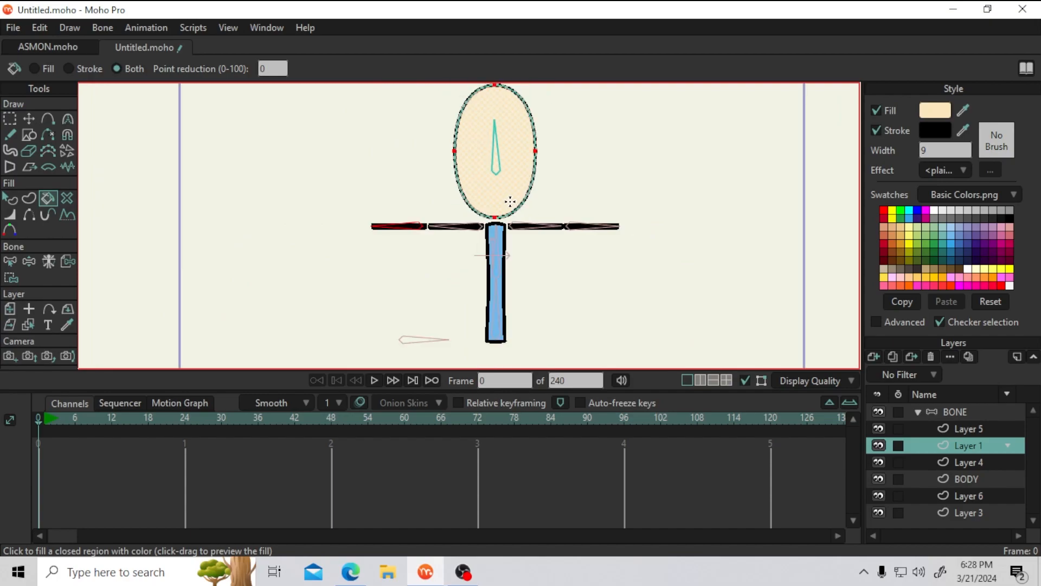
Scrub the coloured character's animation, return to frame 0, and select the BONE layer
drag(510, 202, 501, 207)
drag(47, 417, 36, 482)
click(968, 411)
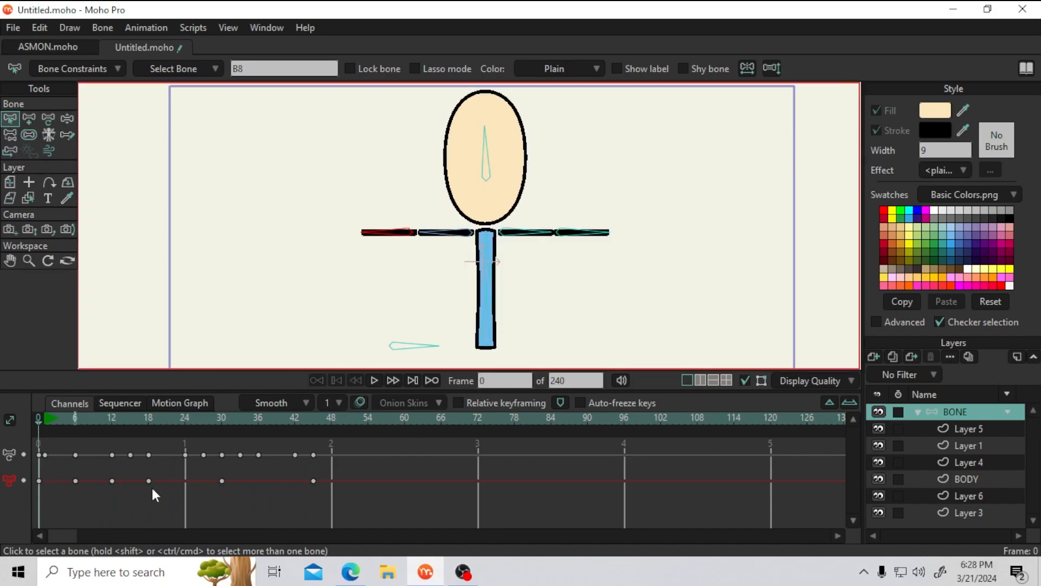
Select the head's layer, Layer 1, and switch to the Draw Shape tool with the ellipse shape
click(965, 450)
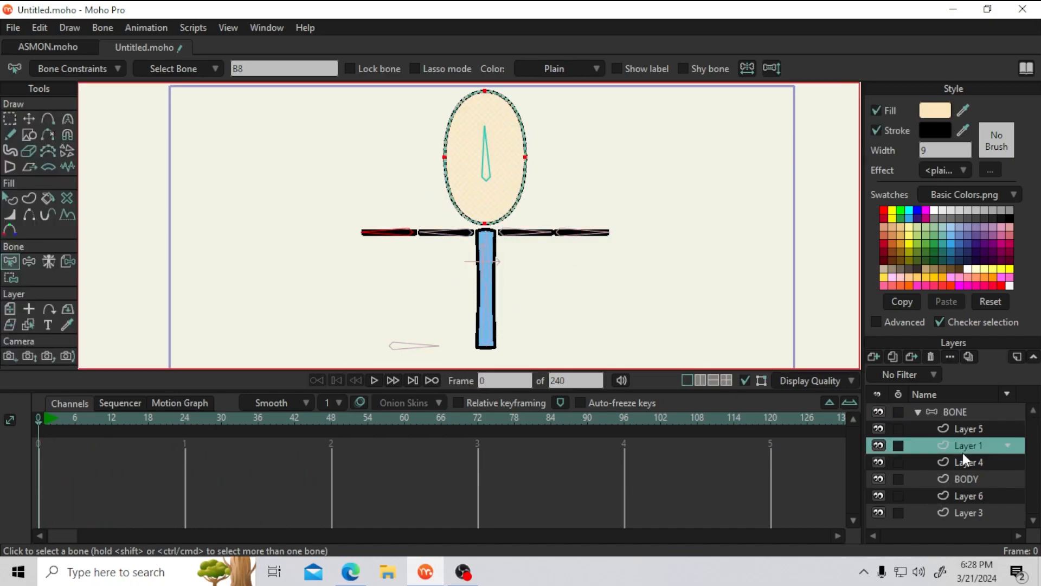
scroll(521, 156, up, 5)
drag(522, 156, 610, 238)
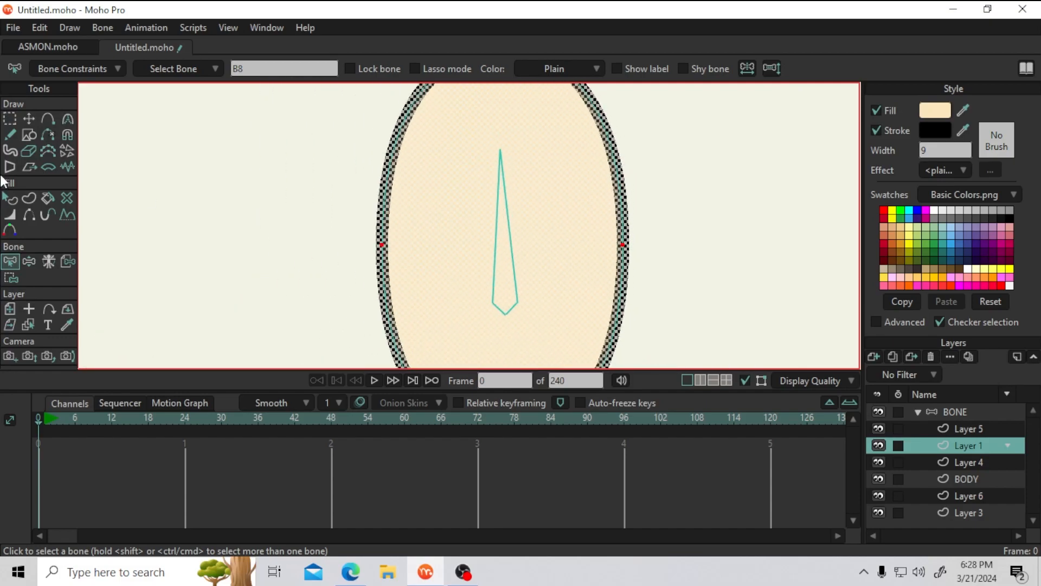
click(29, 135)
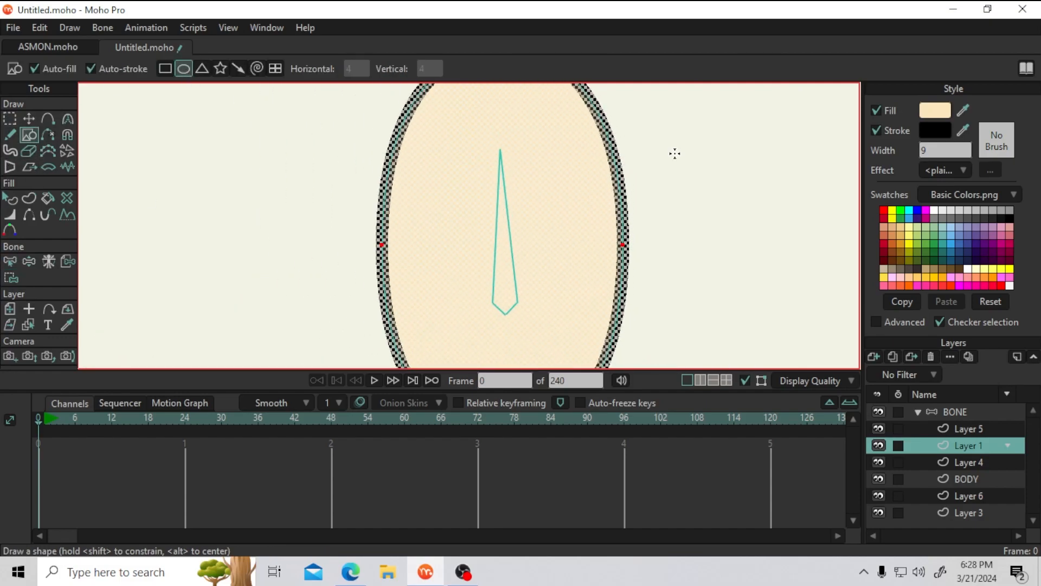
click(934, 216)
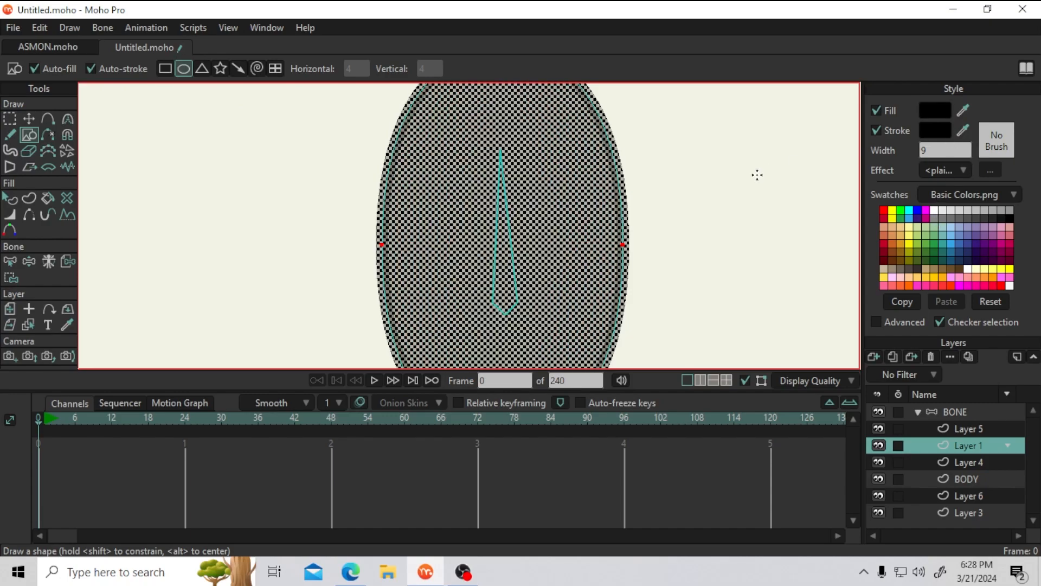
key(ctrl+z)
click(797, 153)
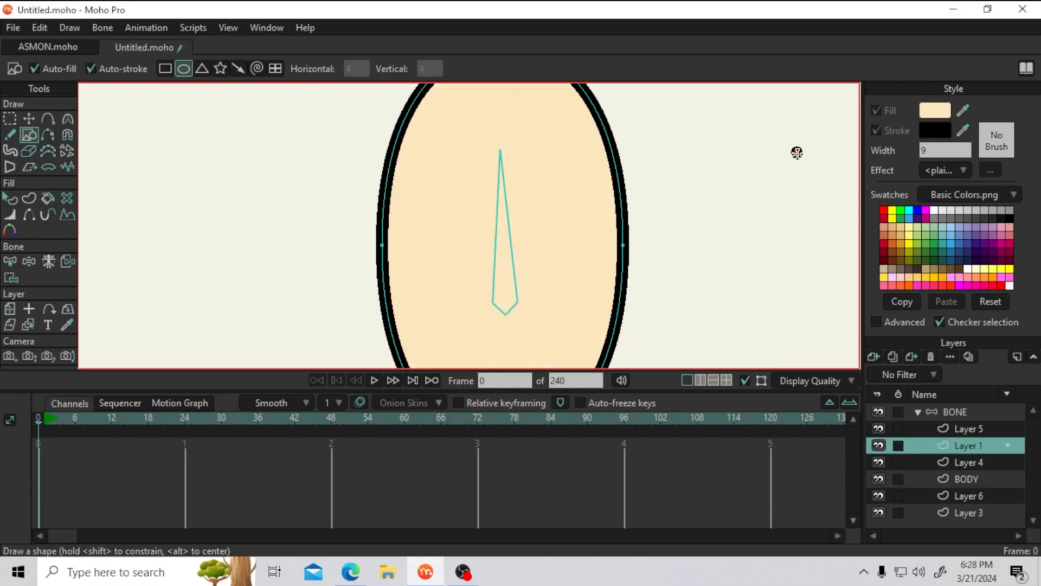
key(ctrl+a)
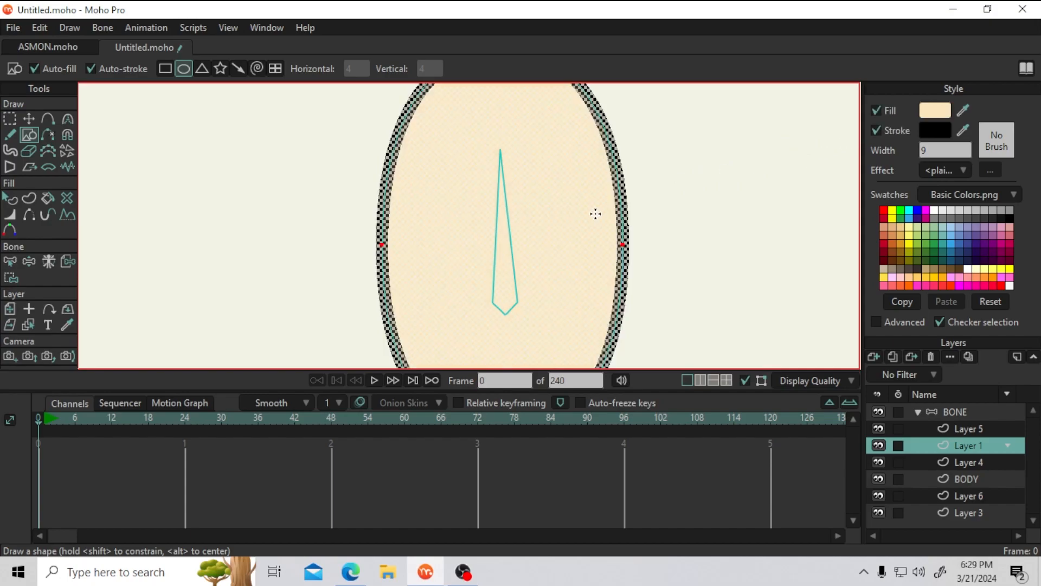
click(10, 134)
Deselect the head outline and draw two tall oval eyes with white fill and black stroke side by side on the face
click(179, 166)
click(29, 136)
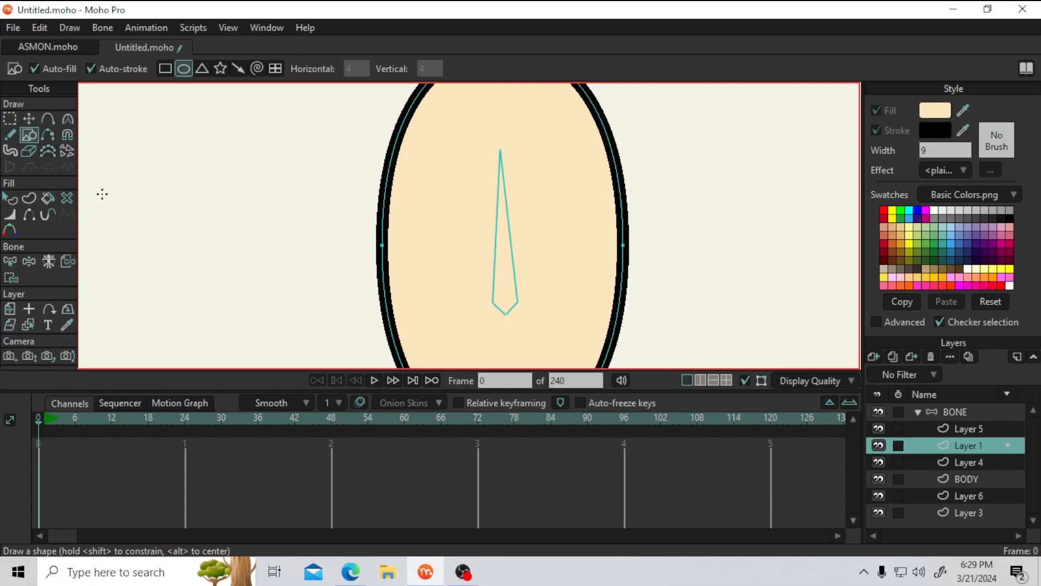
scroll(679, 281, down, 3)
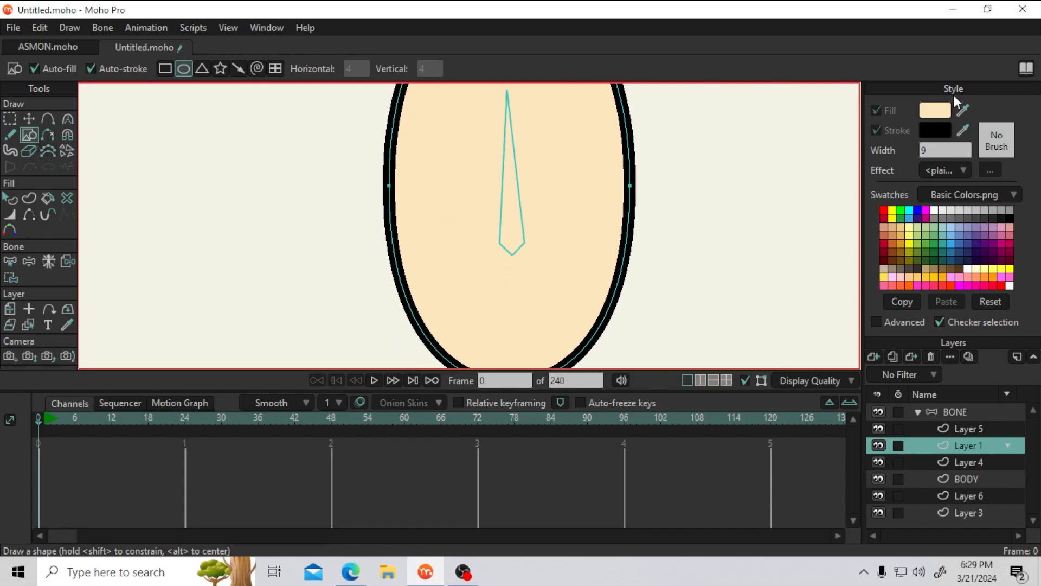
click(963, 110)
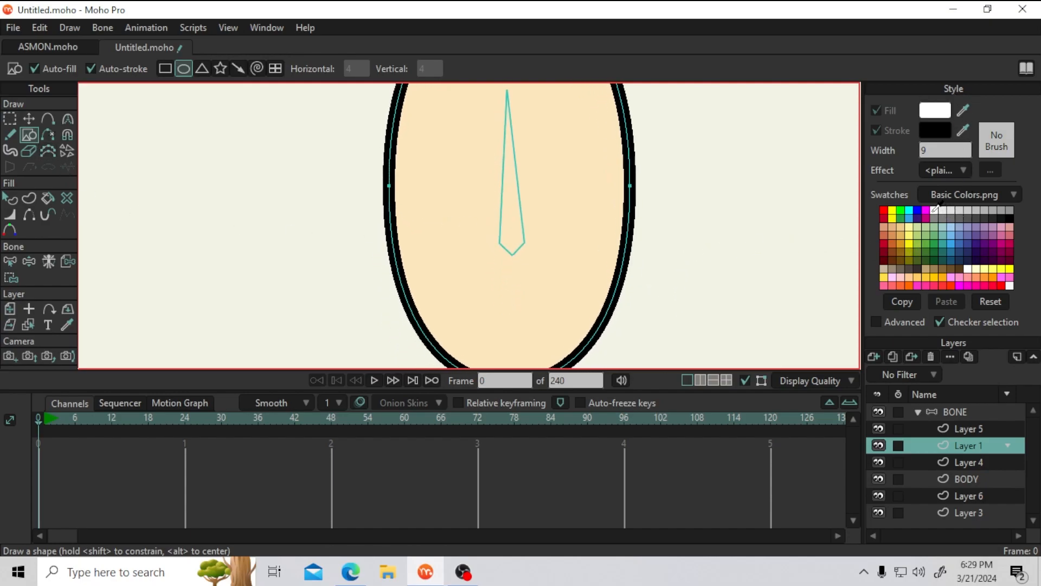
scroll(581, 186, up, 1)
drag(444, 103, 507, 231)
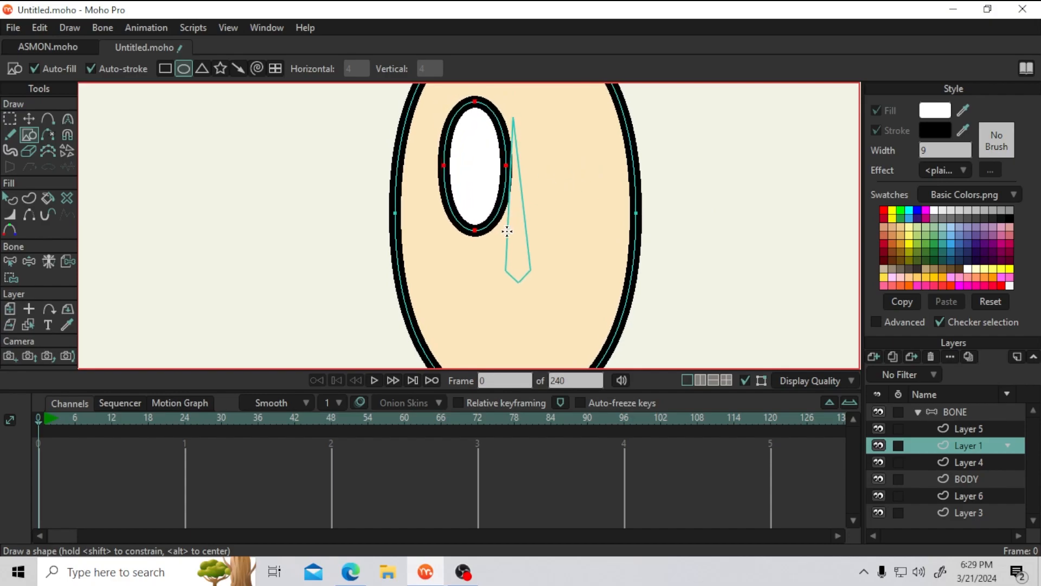
drag(551, 95, 613, 230)
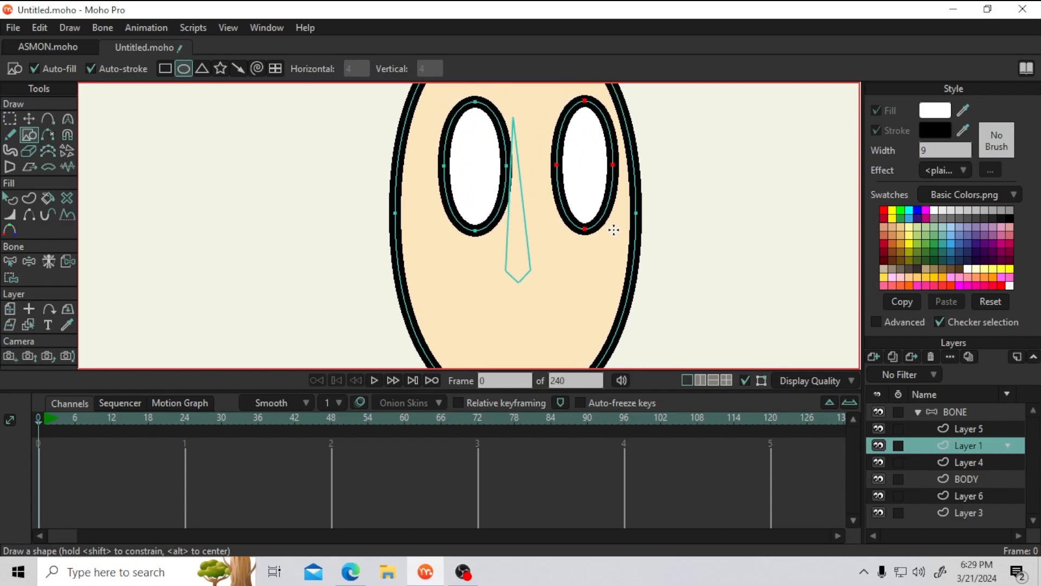
key(ctrl+z)
drag(544, 93, 610, 234)
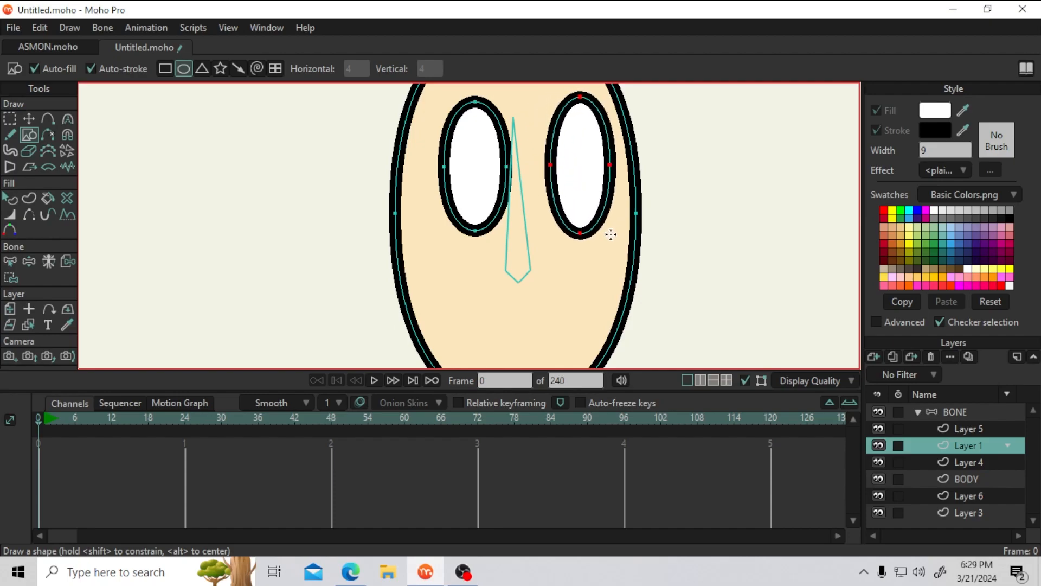
Draw a small curved nose freehand just below and between the two eyes
click(7, 133)
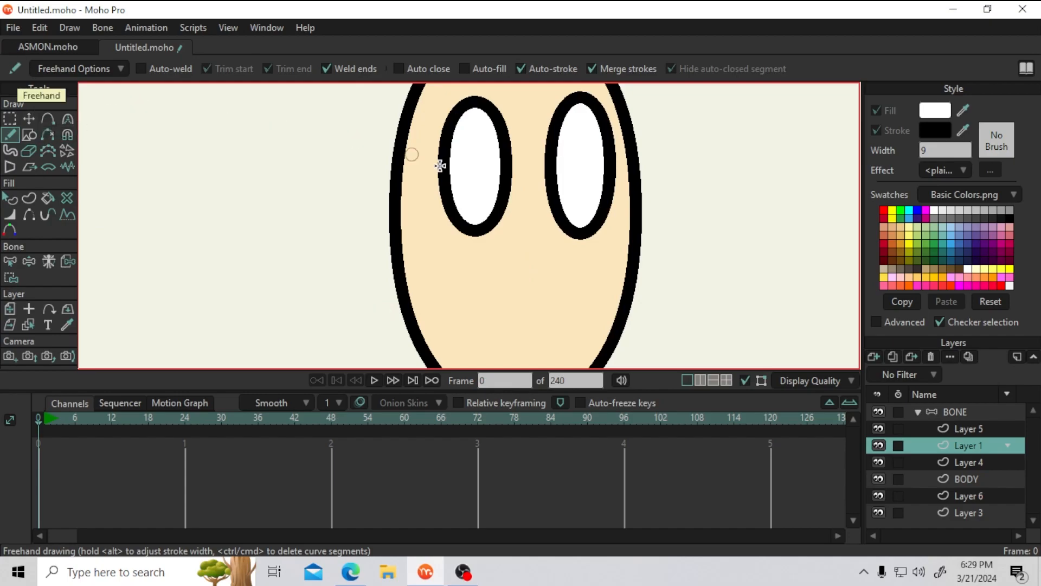
mouse_move(530, 219)
mouse_down()
mouse_move(549, 232)
mouse_move(549, 255)
mouse_move(526, 262)
mouse_up()
scroll(526, 262, down, 5)
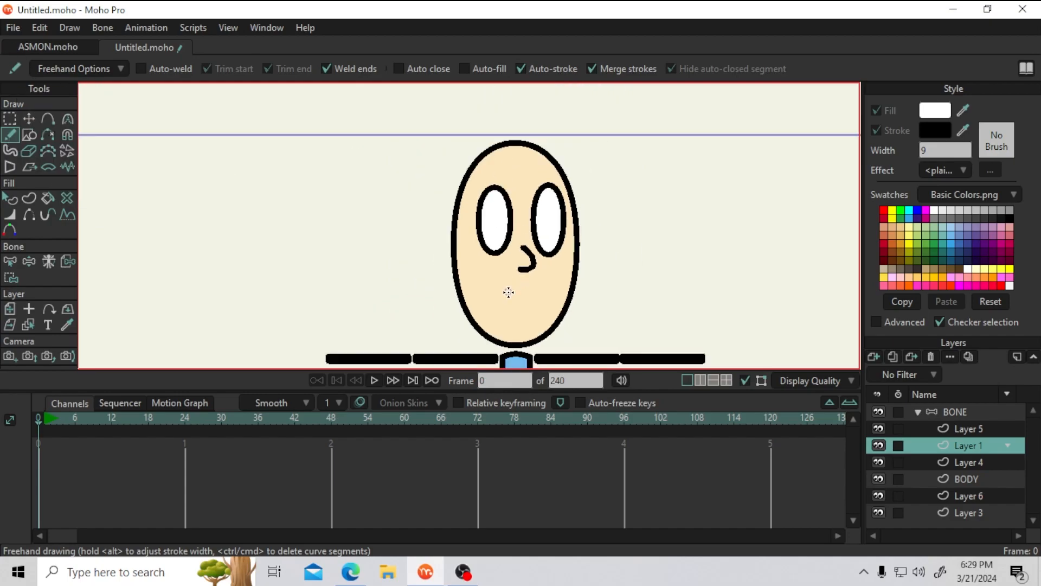
scroll(495, 246, up, 5)
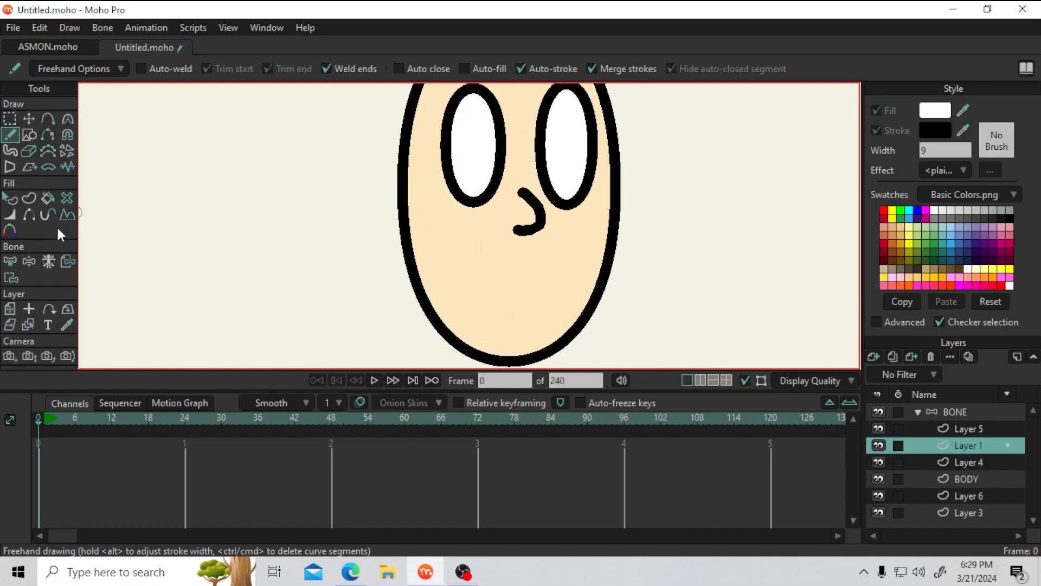
Test the head bone with Manipulate Bones and inspect how the eyes and nose follow the head at frame 1
click(29, 262)
drag(506, 139, 524, 163)
scroll(489, 228, down, 5)
drag(489, 233, 489, 189)
drag(507, 134, 487, 135)
drag(45, 420, 45, 442)
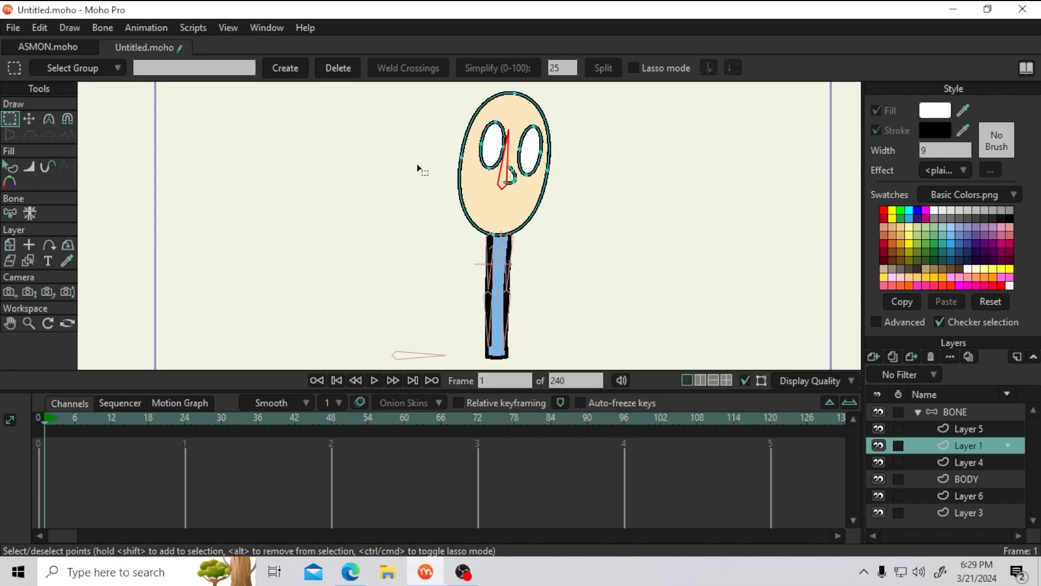
scroll(421, 170, up, 3)
drag(469, 171, 383, 202)
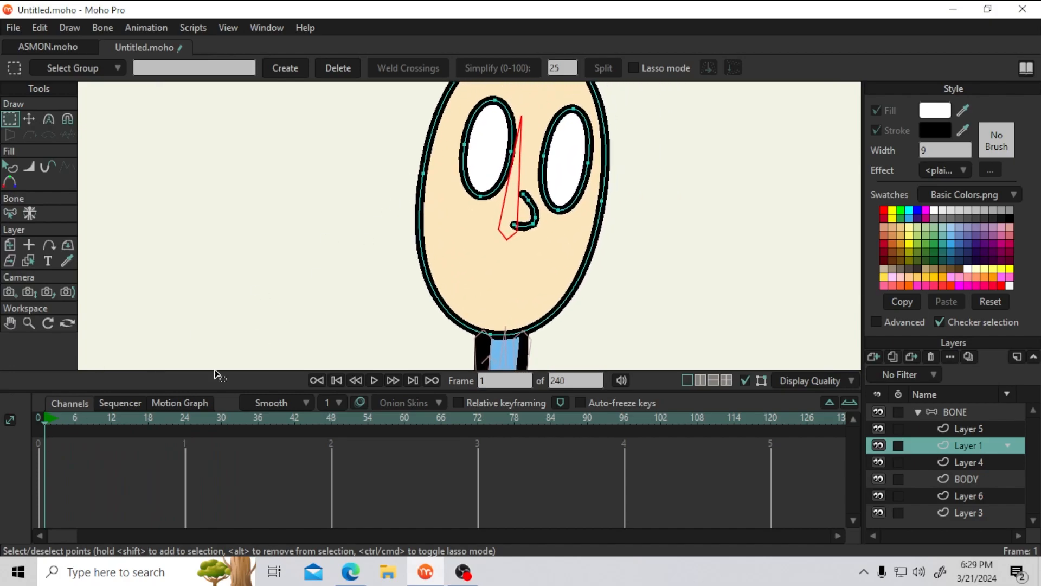
Select and collapse the BONE layer, and return the timeline to frame 0
double_click(977, 442)
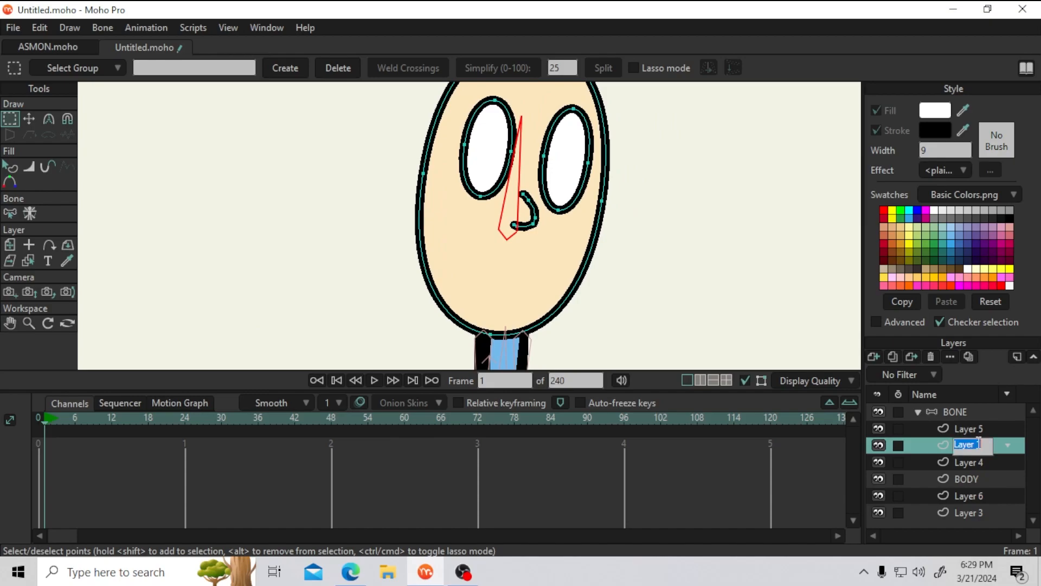
click(968, 414)
click(918, 412)
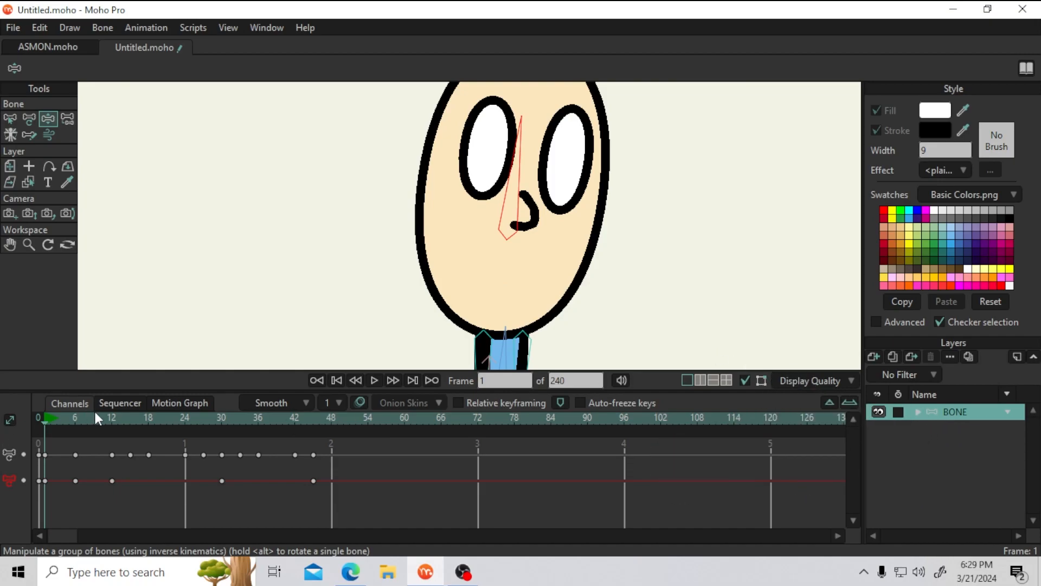
click(40, 416)
drag(304, 285, 351, 261)
scroll(320, 220, down, 2)
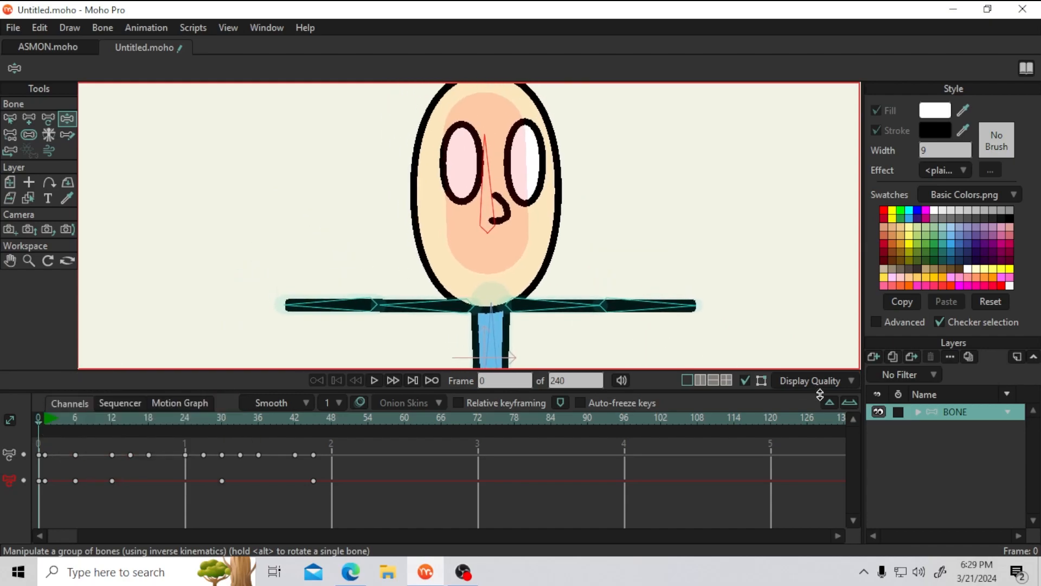
Add a new vector layer above BONE and draw a wide dark grey oval mouth with black stroke below the nose
click(873, 356)
click(882, 365)
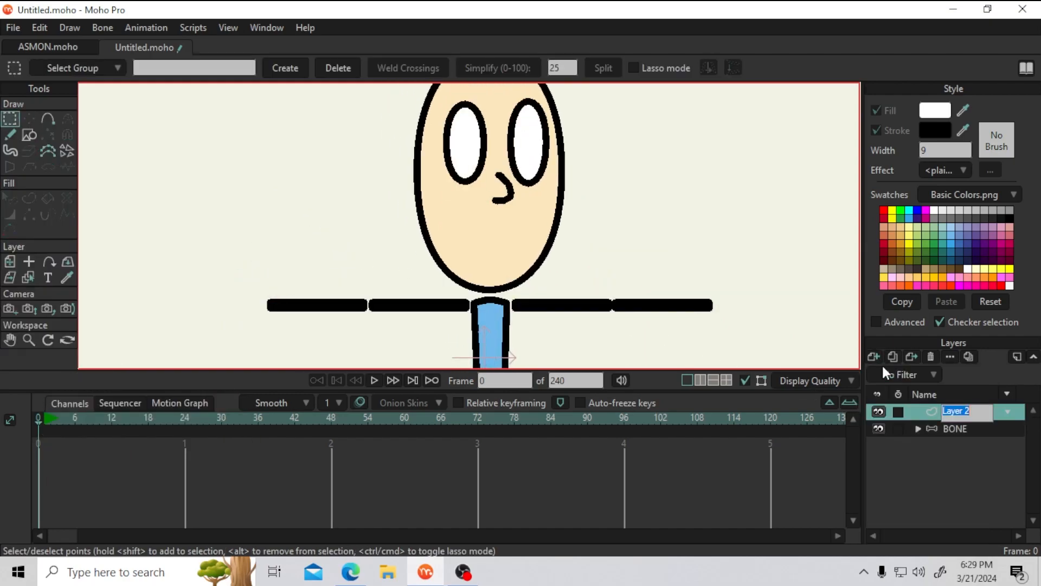
click(938, 412)
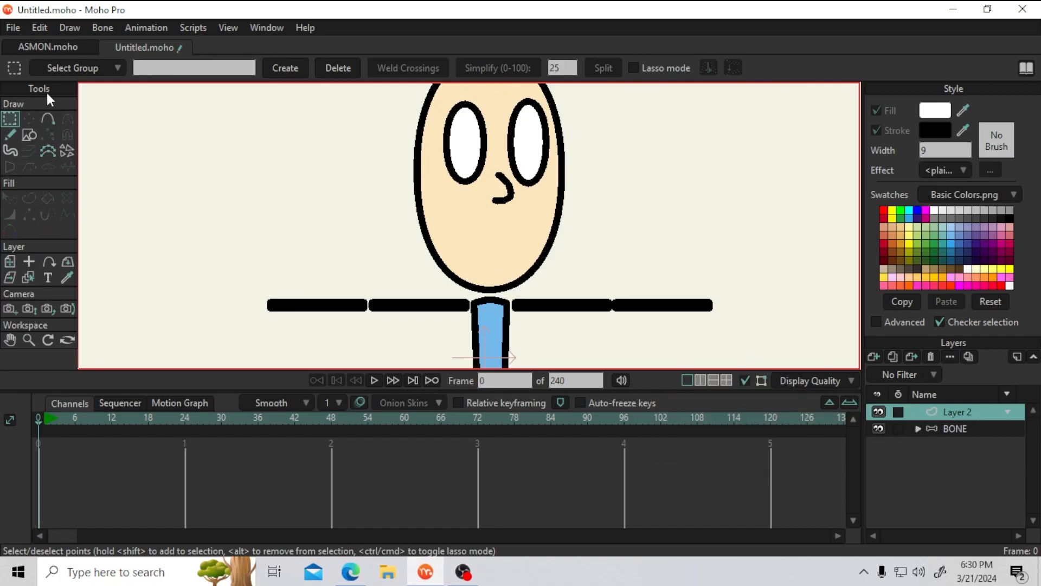
click(29, 135)
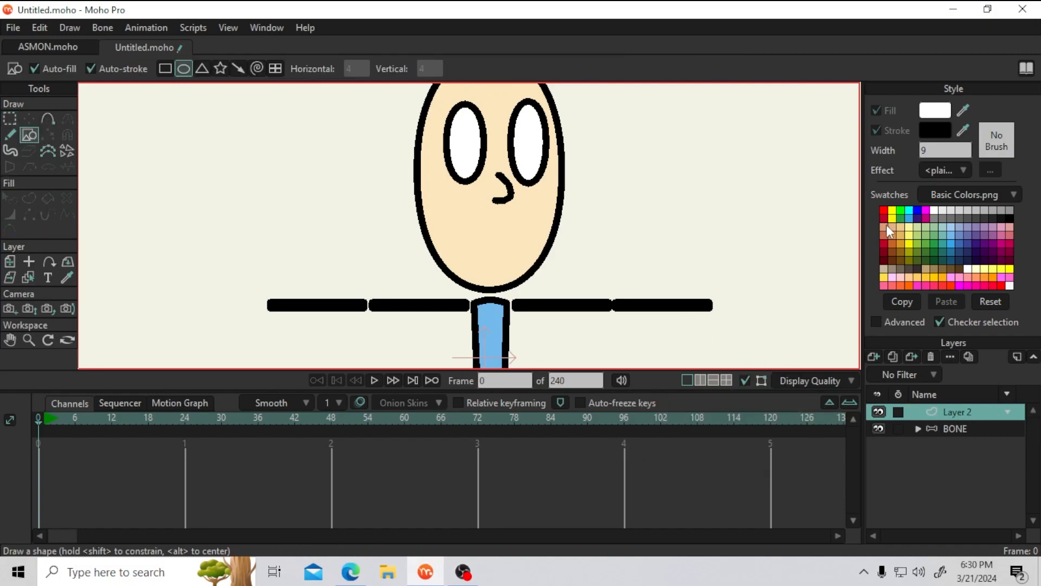
click(975, 218)
scroll(465, 235, up, 2)
drag(444, 200, 571, 251)
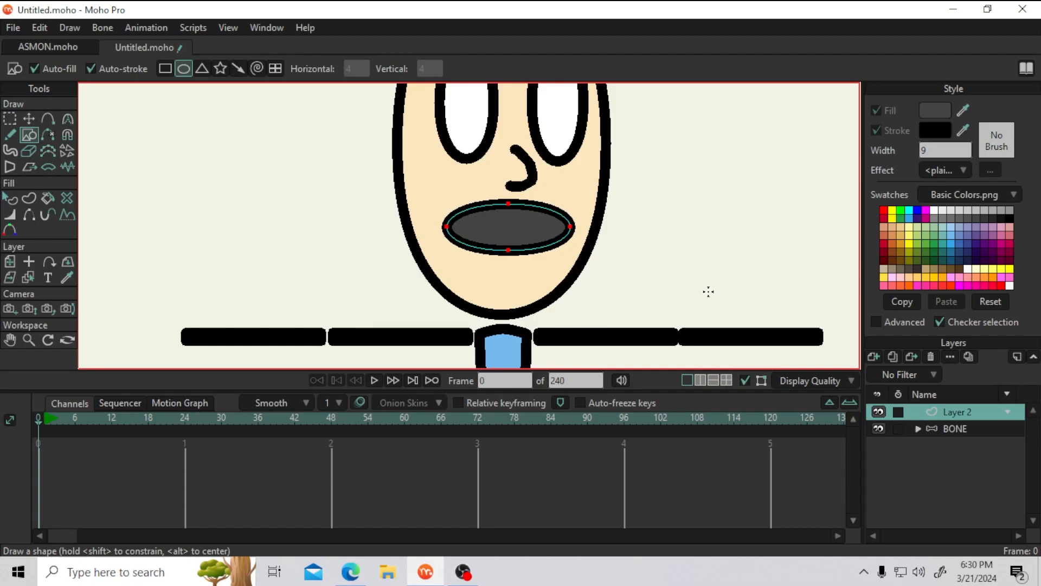
Add another vector layer above the mouth and draw a closed tongue outline freehand along the mouth's lower edge
click(873, 357)
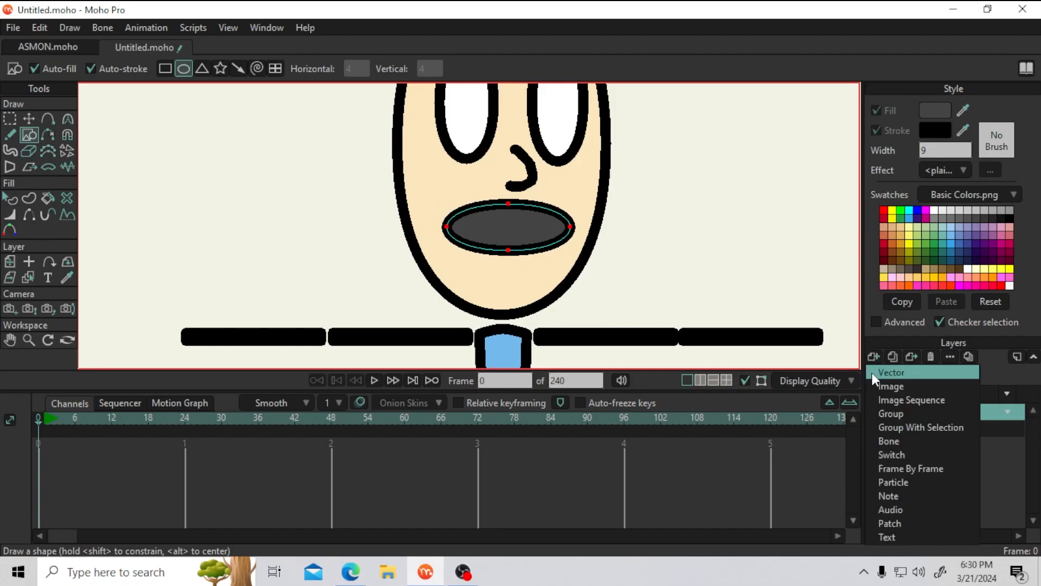
click(873, 373)
key(Return)
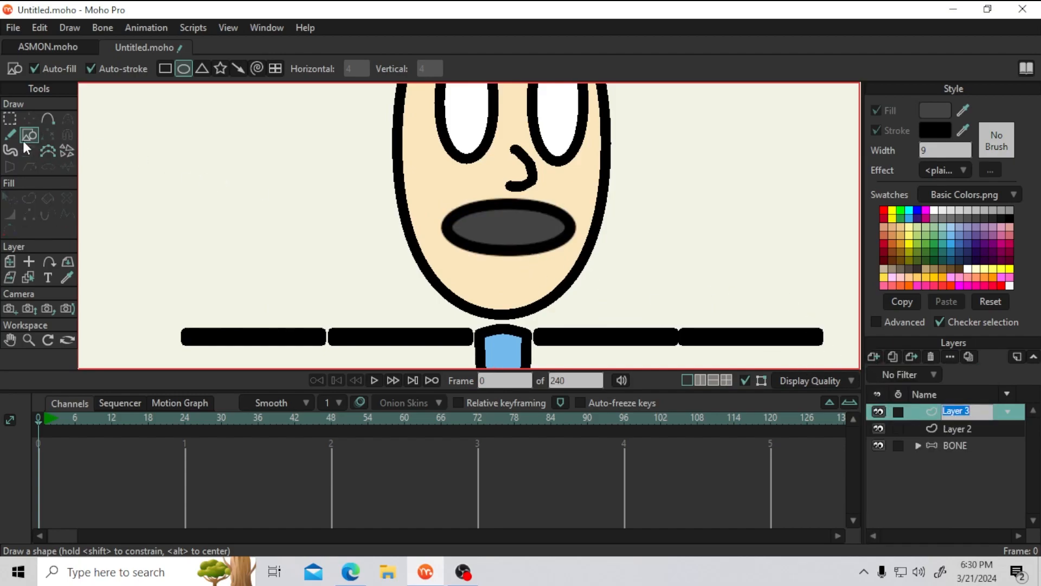
click(10, 134)
scroll(502, 268, up, 5)
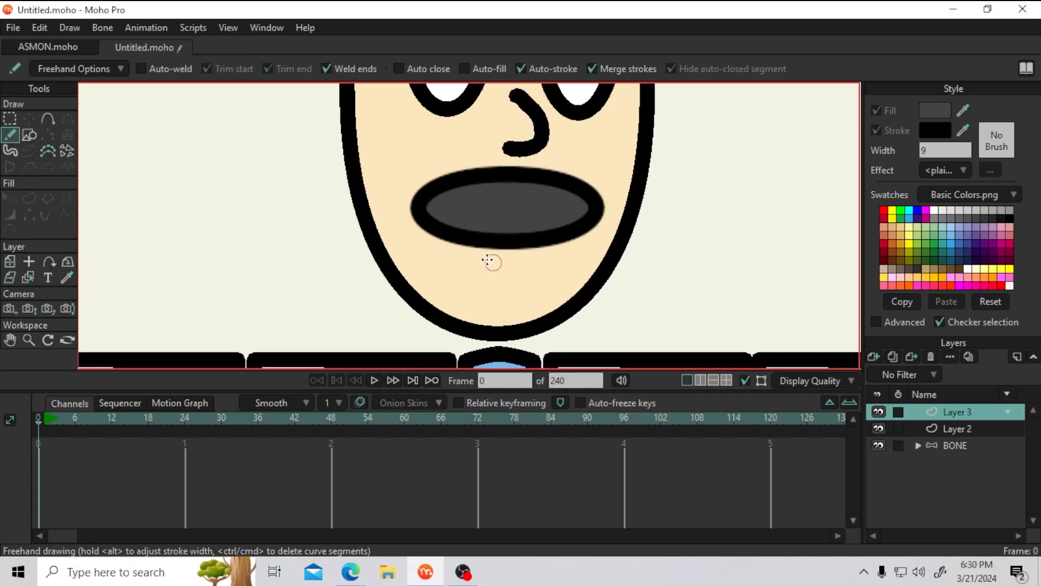
mouse_move(442, 220)
mouse_down()
mouse_move(474, 202)
mouse_move(574, 209)
mouse_move(594, 233)
mouse_move(564, 251)
mouse_move(521, 256)
mouse_move(469, 249)
mouse_move(441, 222)
mouse_up()
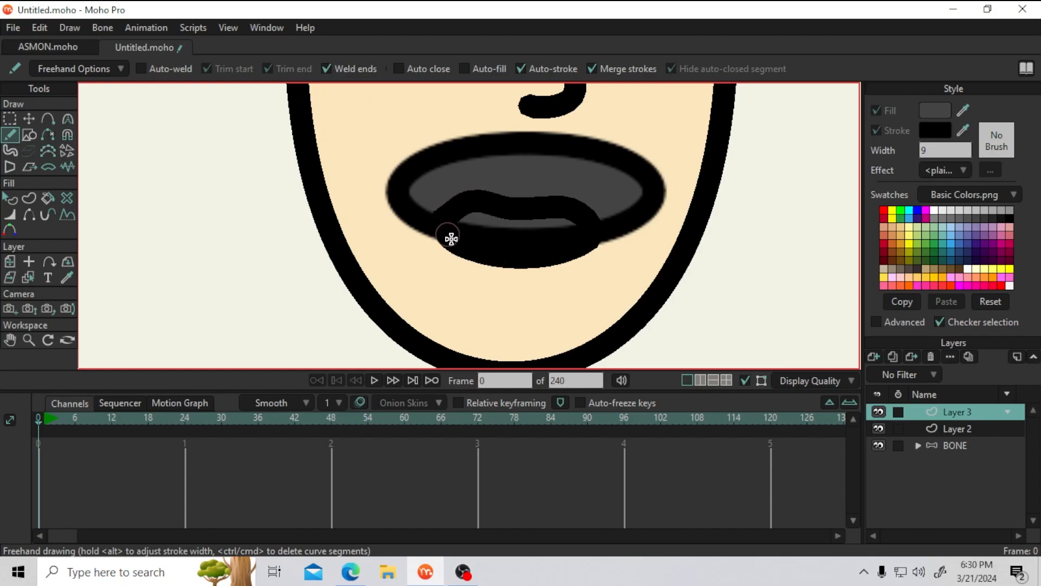
click(74, 68)
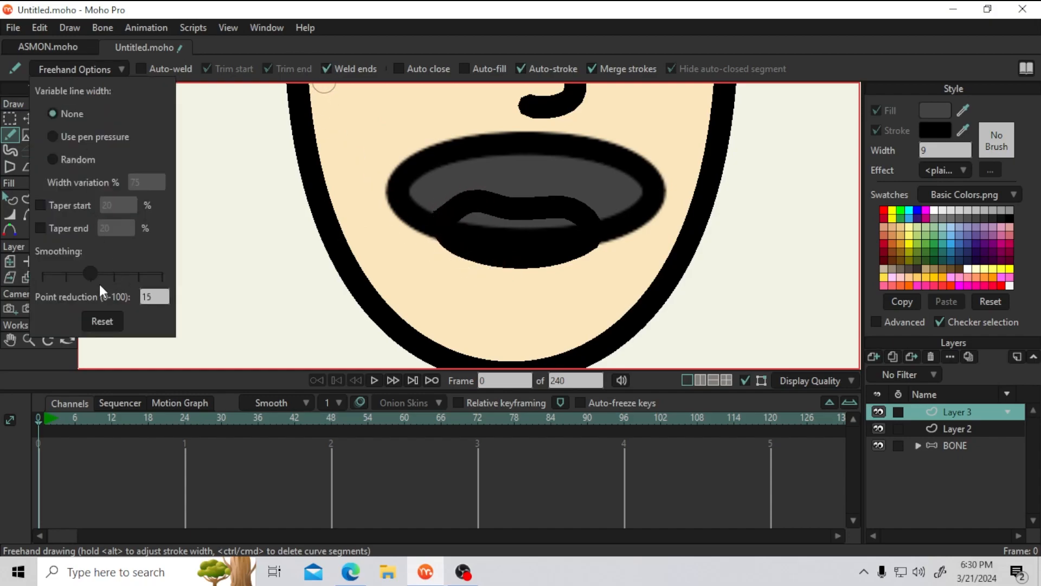
click(944, 495)
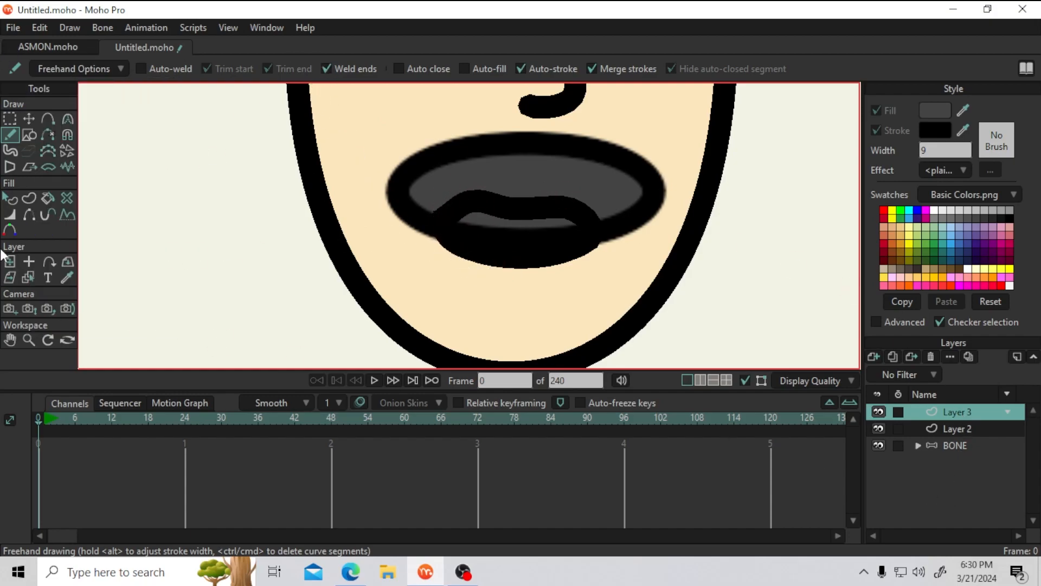
Fill the tongue outline with crimson red using the Paint Bucket
click(45, 199)
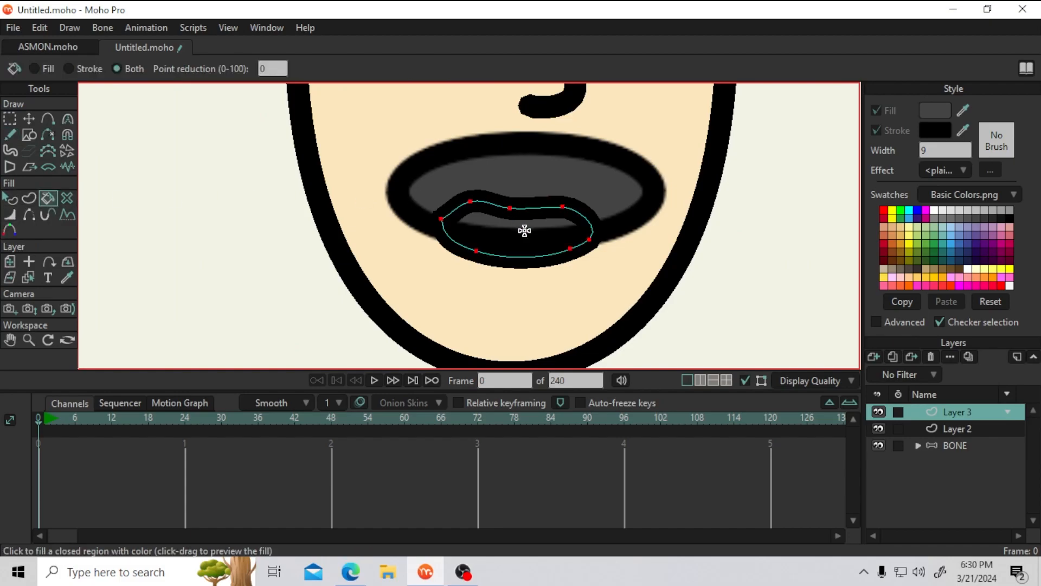
click(883, 243)
click(453, 233)
Move the tongue's points to about X 0.031, Y 0.379 so it sits centred along the mouth's lower edge
click(28, 119)
mouse_move(486, 223)
mouse_down()
mouse_move(481, 283)
mouse_move(486, 260)
mouse_move(200, 226)
mouse_move(187, 176)
mouse_move(483, 232)
mouse_up()
scroll(457, 144, down, 3)
drag(458, 138, 436, 203)
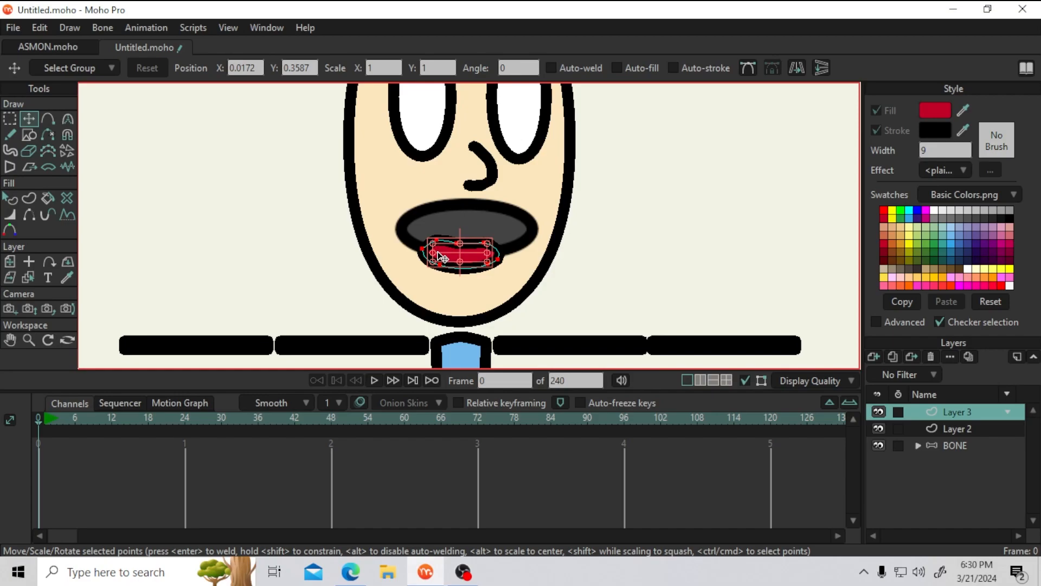
scroll(439, 253, up, 4)
drag(462, 254, 481, 240)
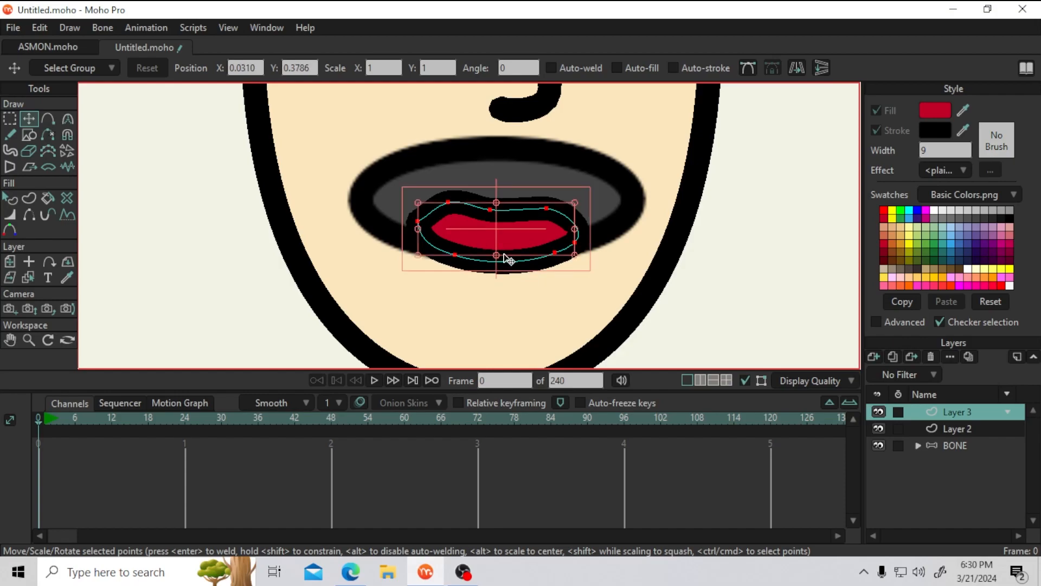
Group the mouth and tongue layers, Layer 2 and Layer 3, into a new group layer
click(961, 422)
ctrl+click(958, 412)
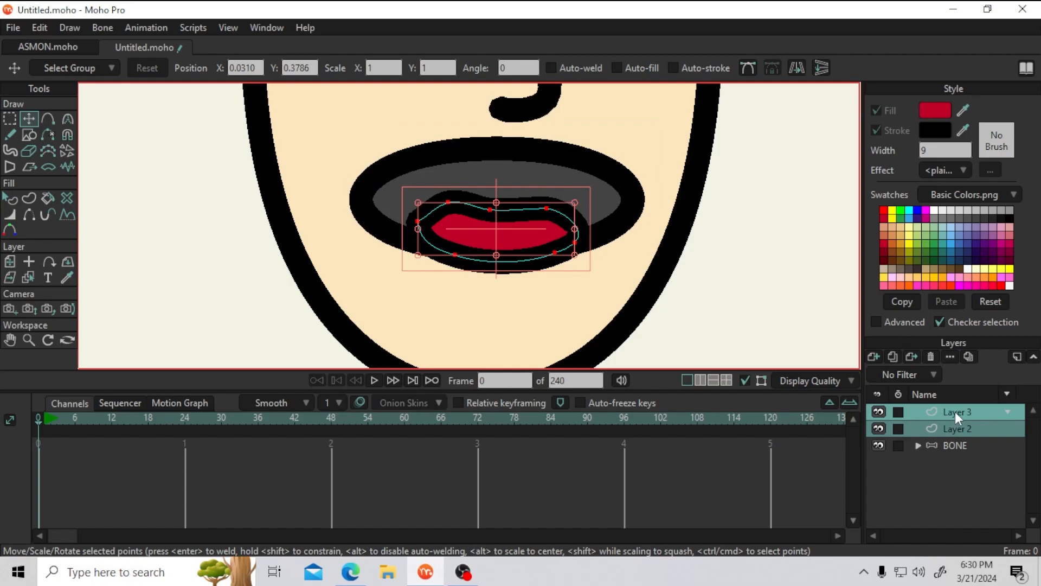
right_click(955, 412)
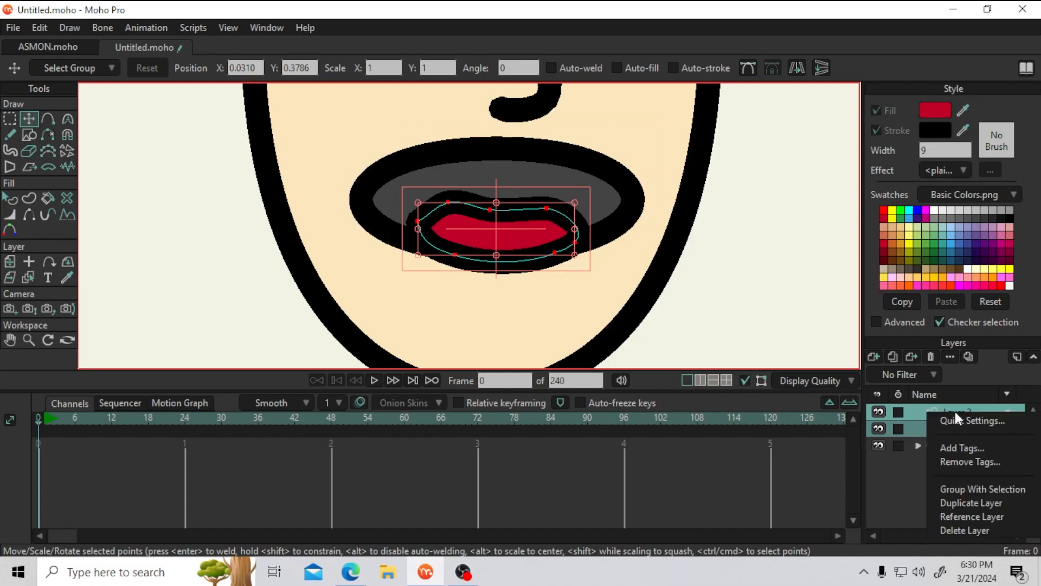
click(957, 490)
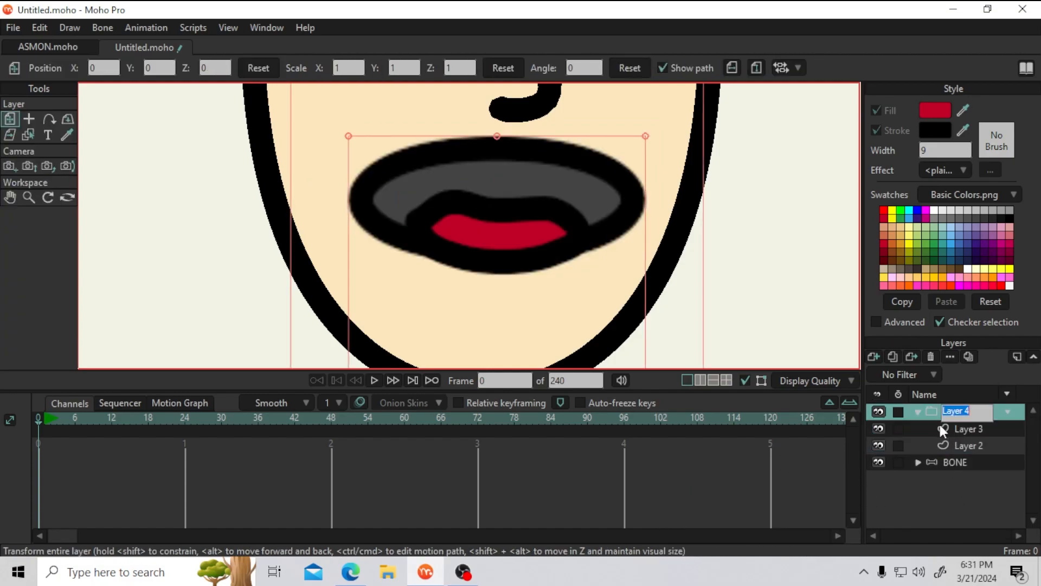
click(921, 411)
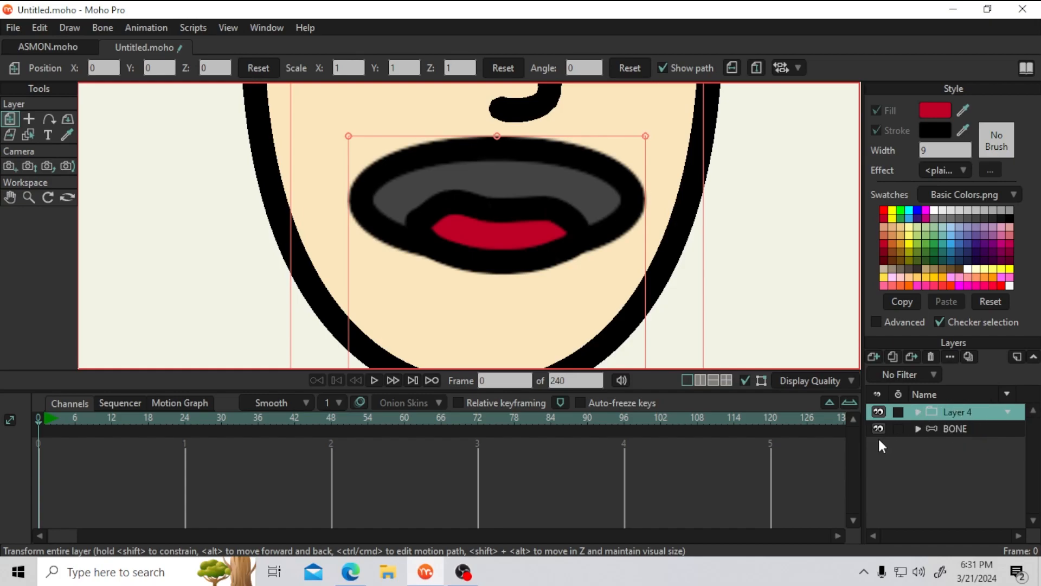
click(919, 412)
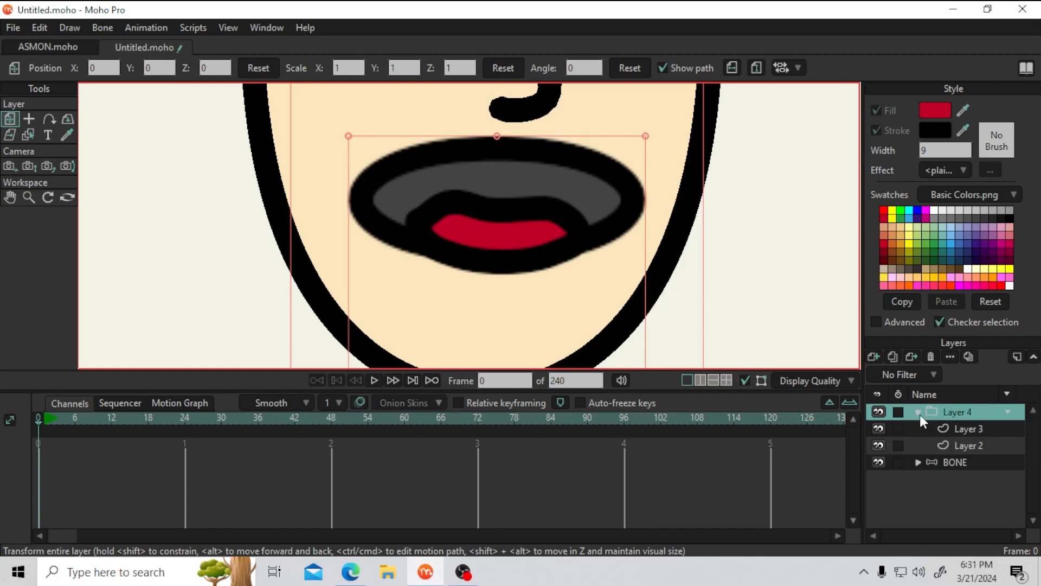
Set the mouth group's masking to Hide all so the tongue is clipped by the mouth shape
double_click(957, 412)
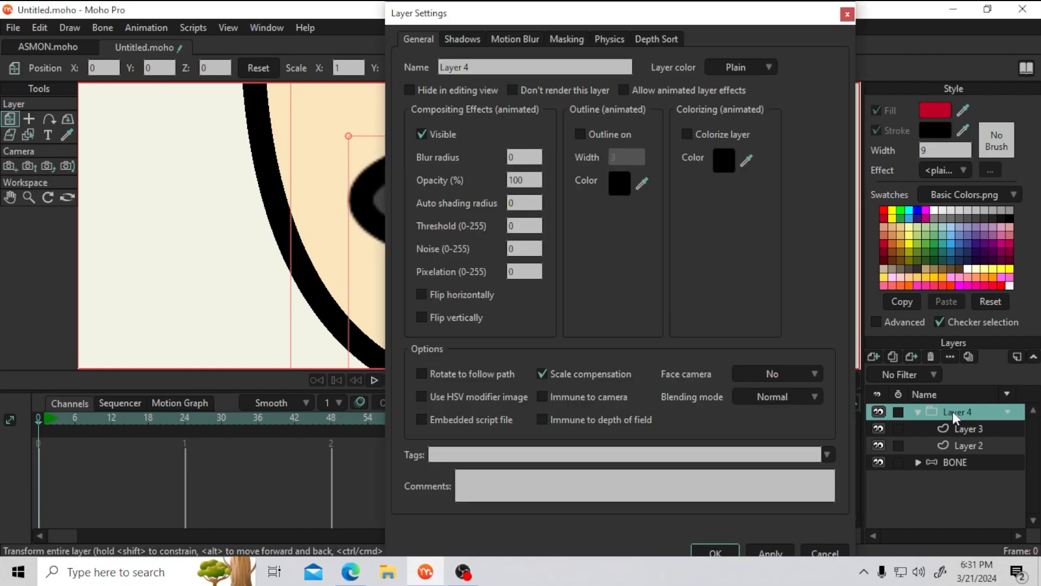
click(560, 36)
click(533, 137)
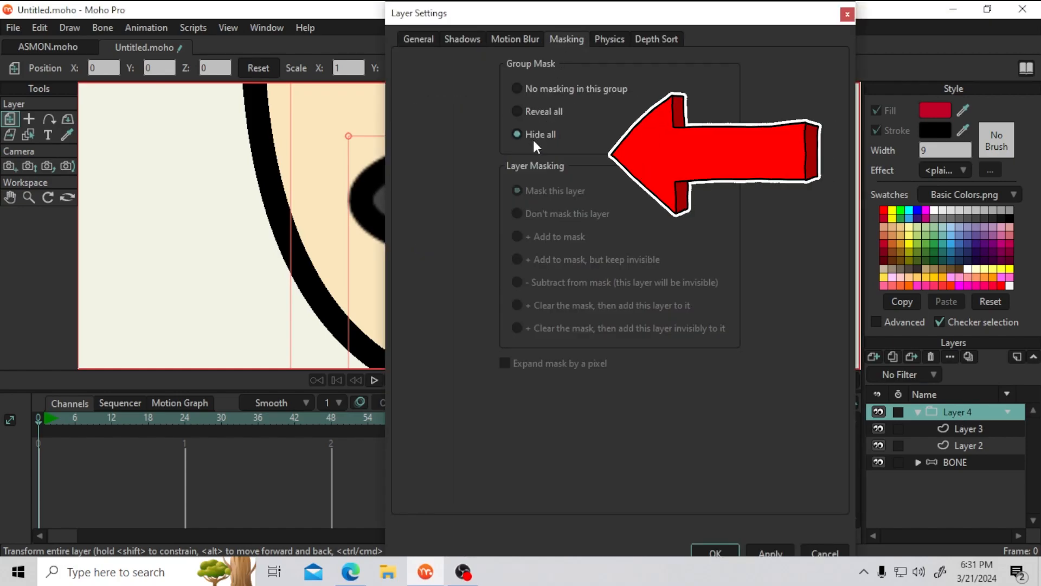
click(716, 552)
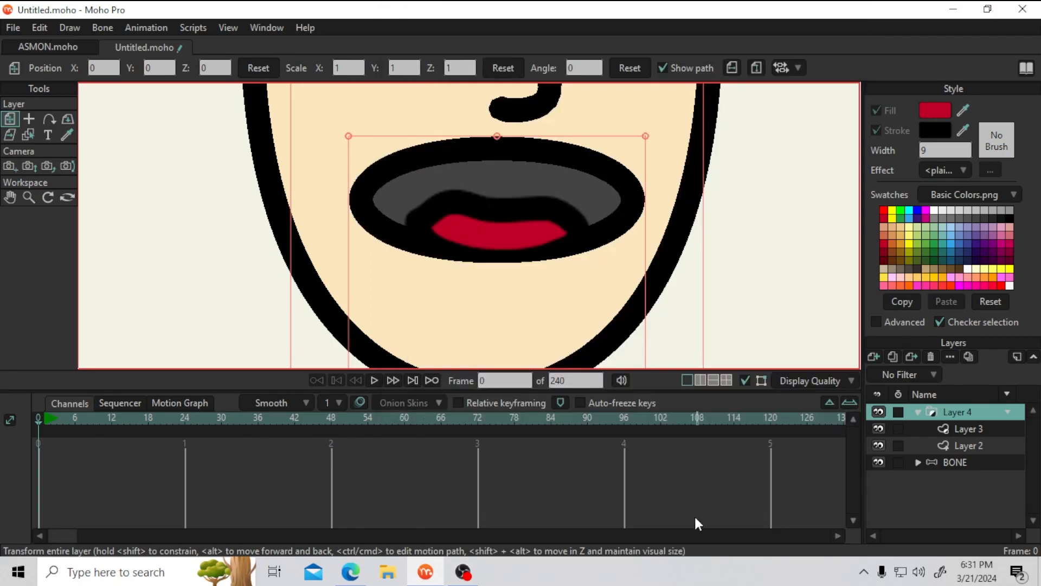
Move the tongue's points within the masked mouth to about X 0.023, Y 0.370
click(961, 429)
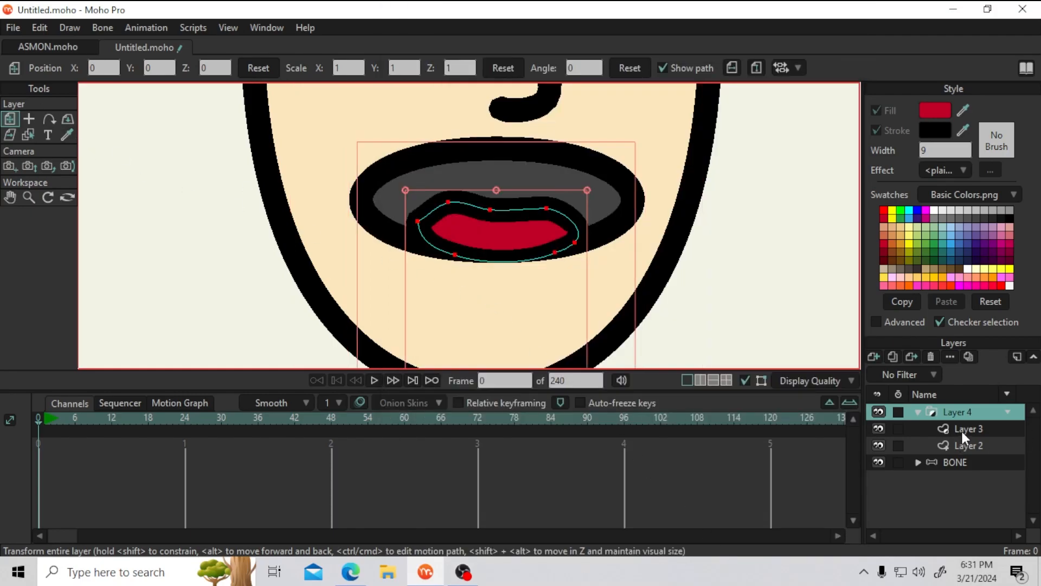
click(29, 118)
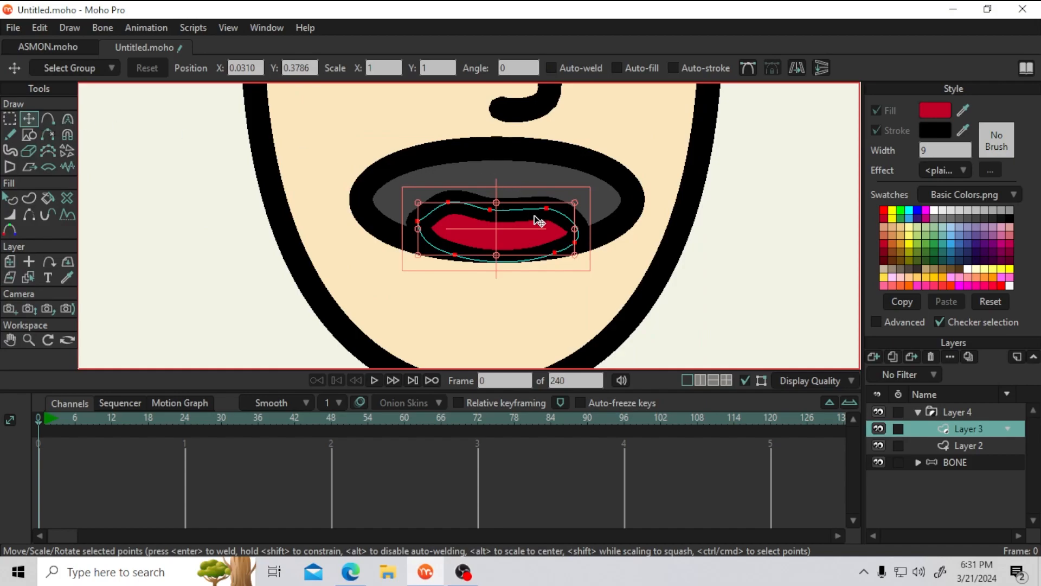
mouse_move(533, 245)
mouse_down()
mouse_move(190, 211)
mouse_move(735, 293)
mouse_move(762, 265)
mouse_move(480, 236)
mouse_move(539, 242)
mouse_move(530, 242)
mouse_up()
scroll(526, 238, down, 4)
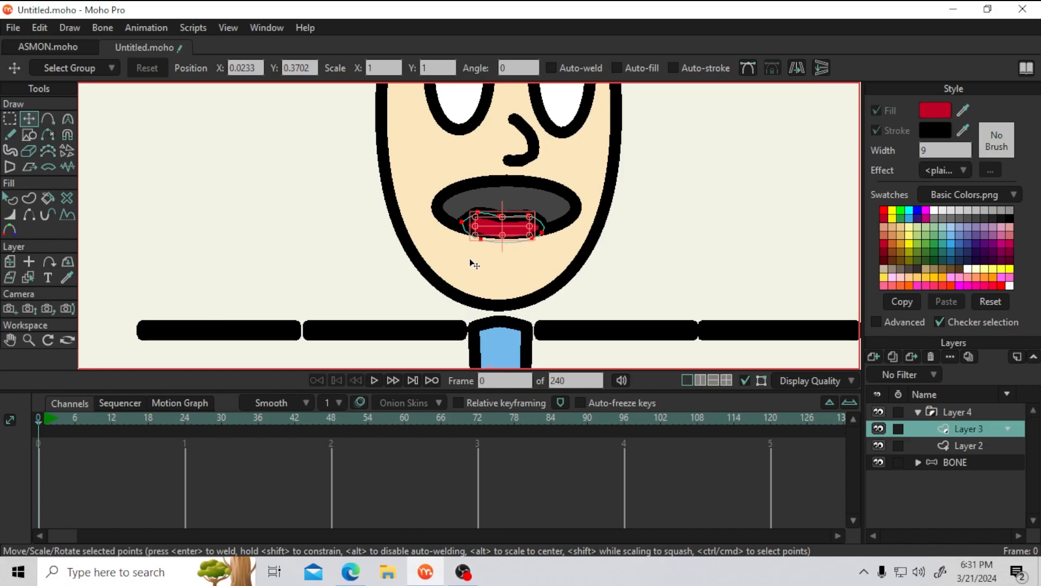
Test the head bone on the BONE layer to check whether the mouth group follows the head
click(914, 412)
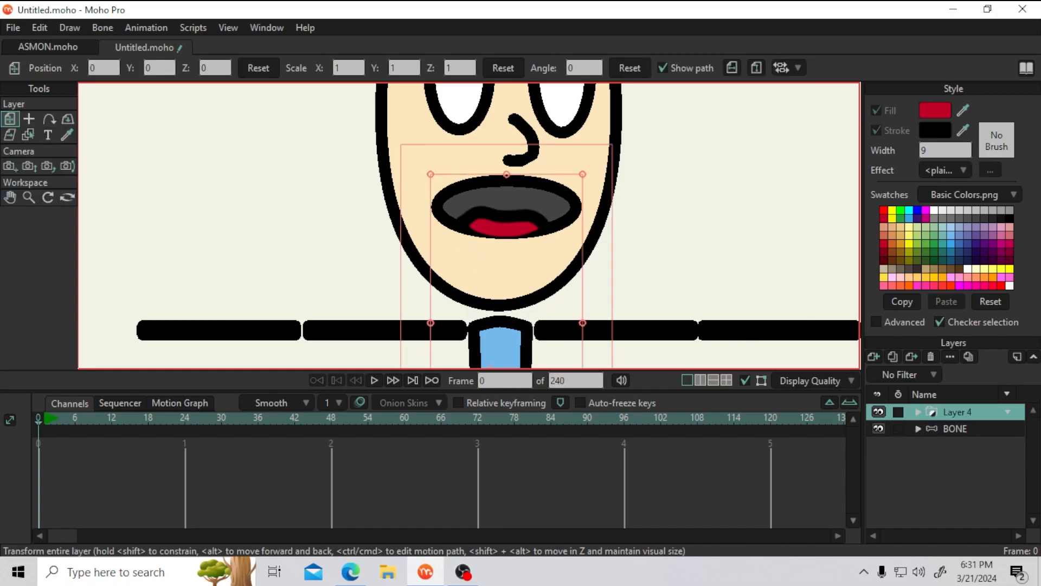
click(954, 428)
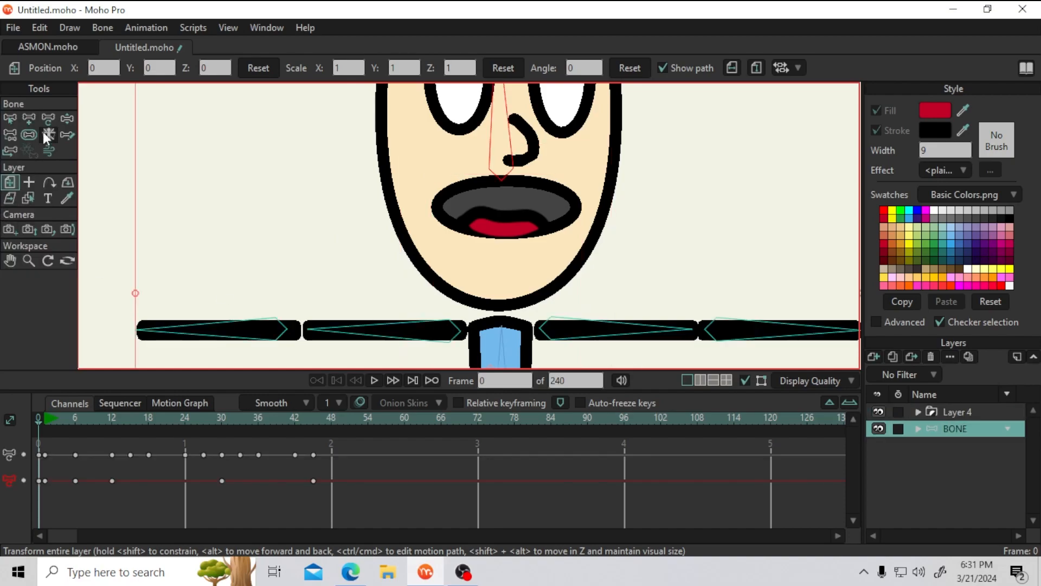
click(67, 118)
mouse_move(489, 129)
mouse_down()
mouse_move(529, 131)
mouse_move(489, 128)
mouse_move(491, 145)
mouse_up()
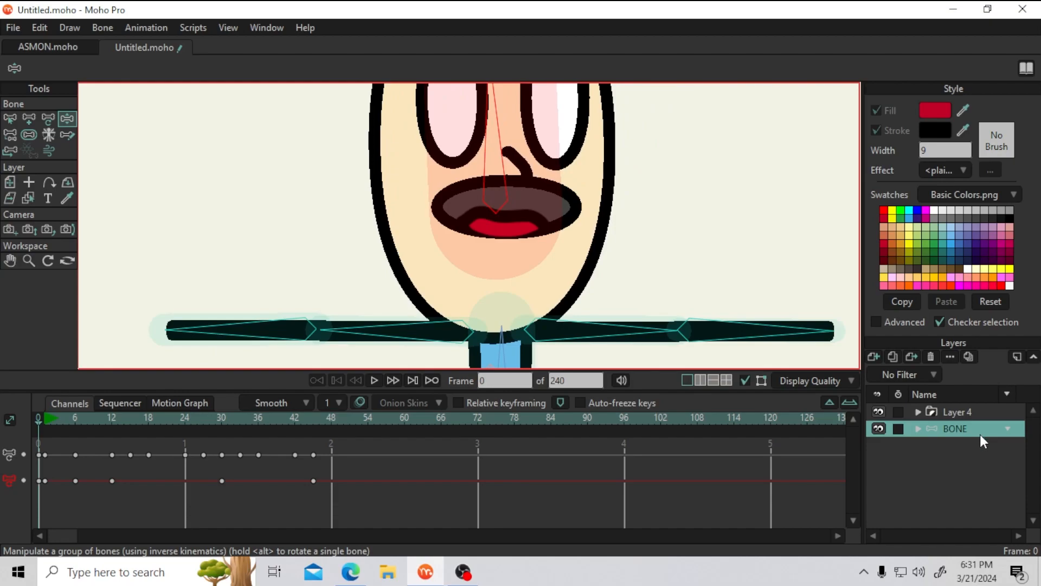
click(958, 417)
click(955, 428)
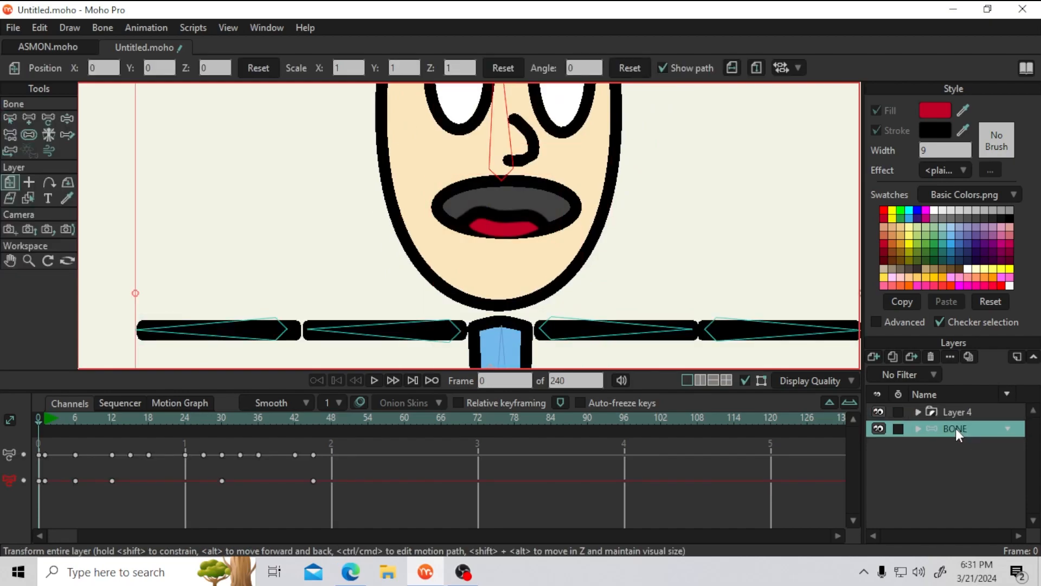
Move the mouth group into the BONE layer and place it directly below Layer 5, above Layer 1
click(952, 415)
mouse_move(956, 412)
mouse_down()
mouse_move(959, 435)
mouse_move(949, 431)
mouse_up()
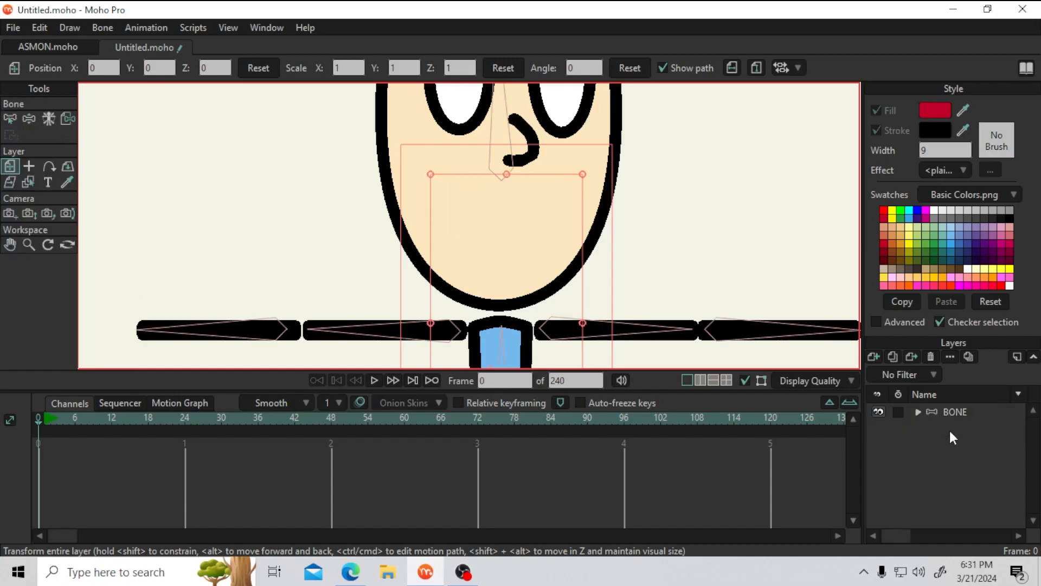
click(917, 413)
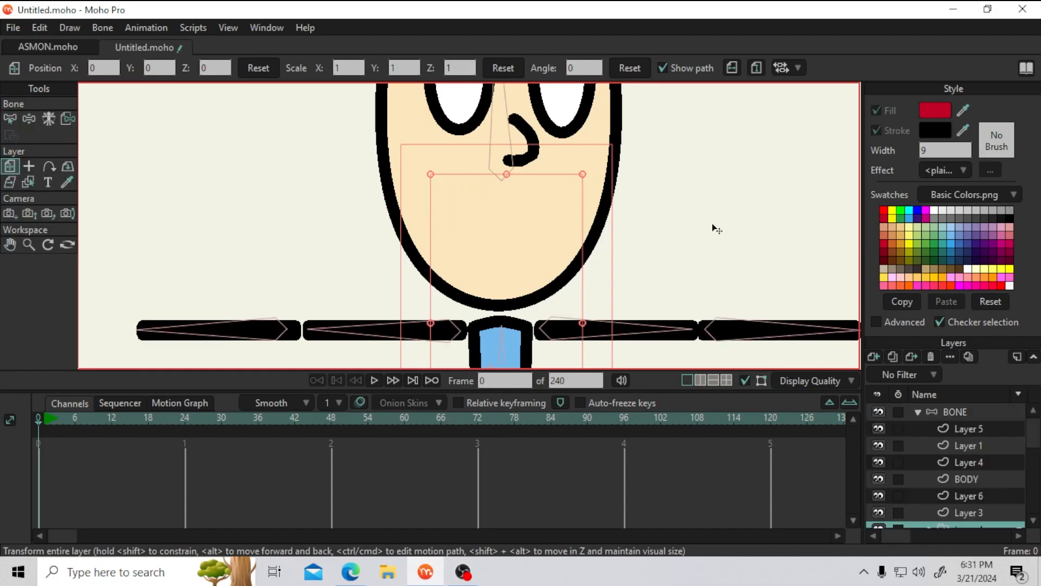
scroll(952, 479, down, 1)
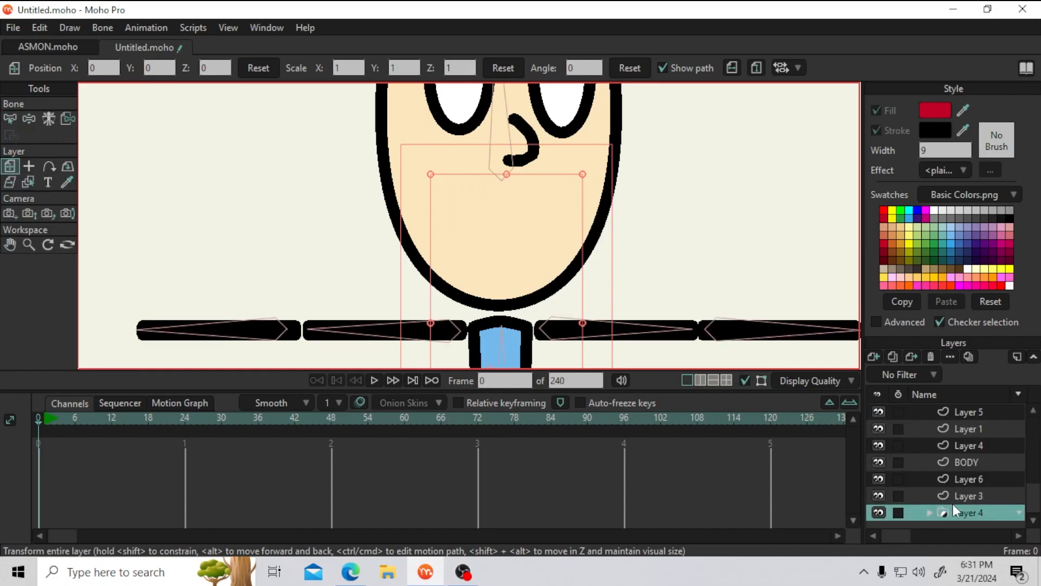
drag(971, 511, 968, 430)
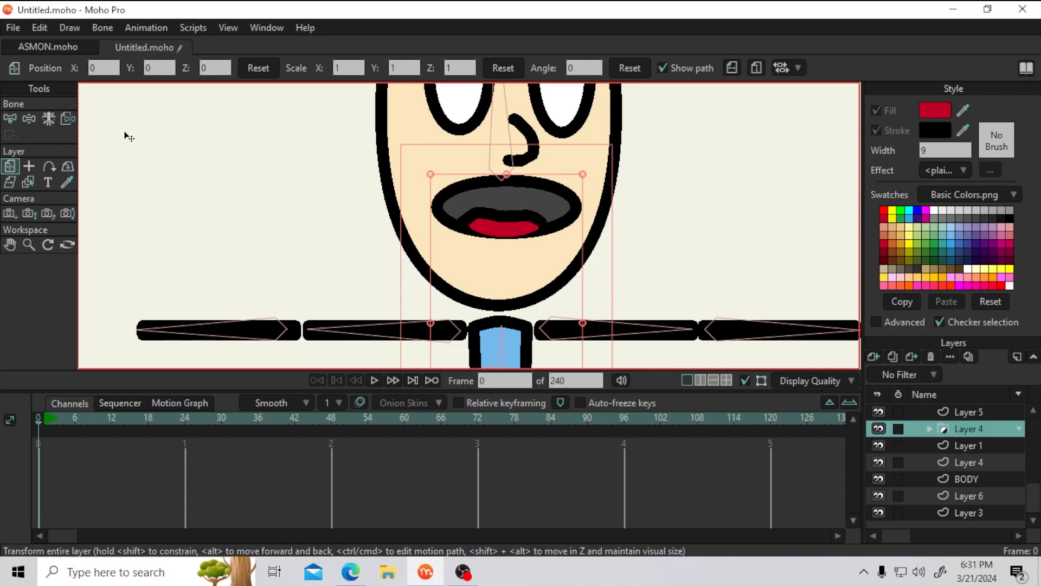
Test the rig by moving the head and arm bones to check how the mouth group follows
click(30, 119)
drag(513, 115, 506, 136)
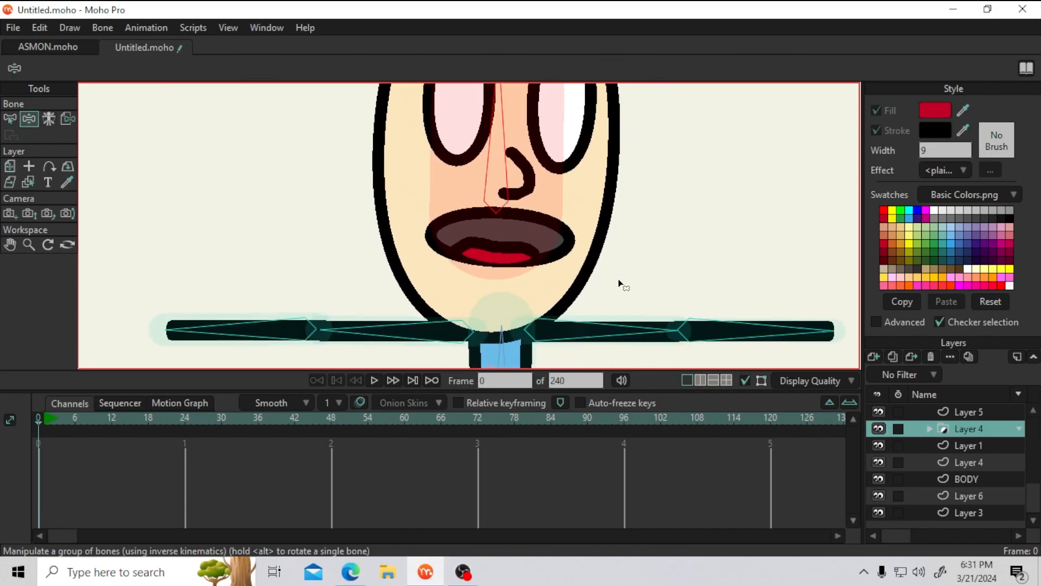
scroll(623, 283, down, 3)
drag(652, 275, 600, 235)
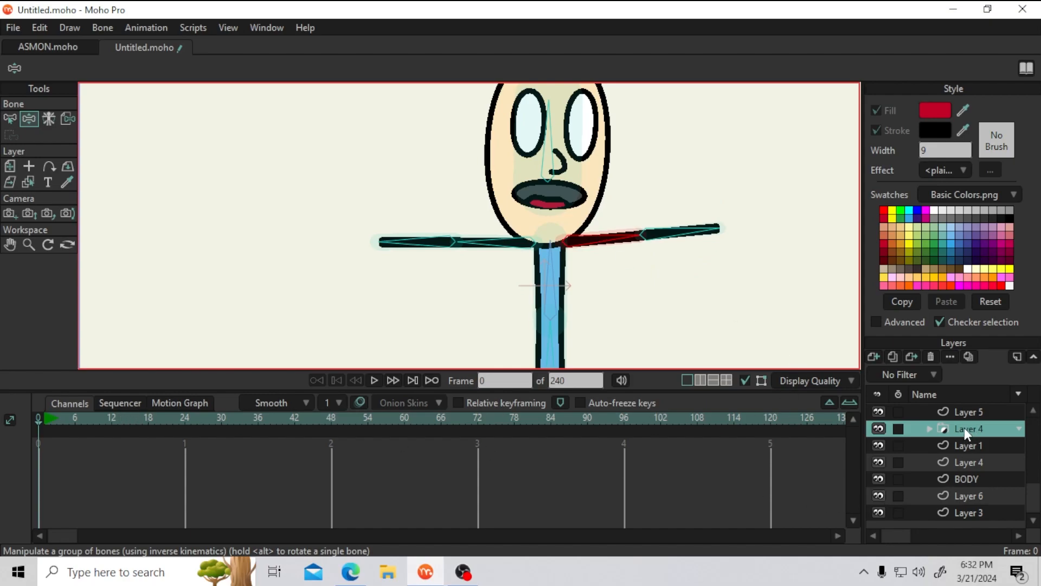
click(928, 429)
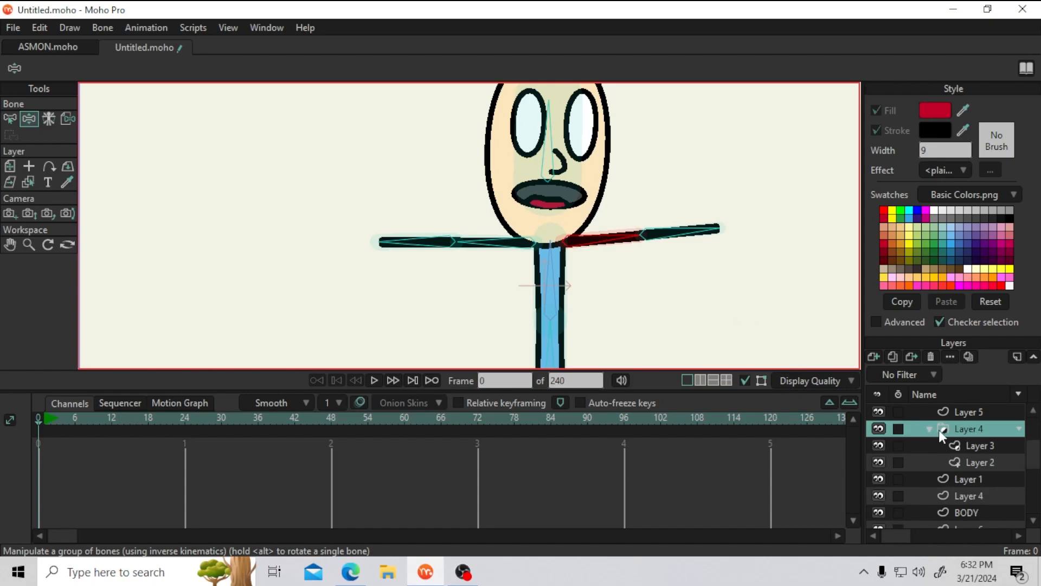
click(978, 445)
click(979, 461)
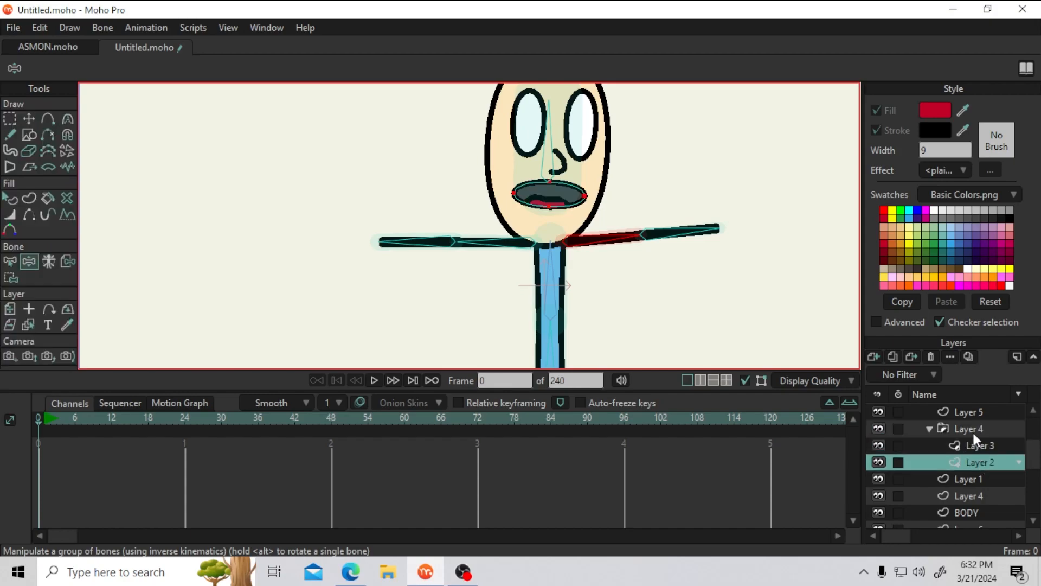
click(960, 430)
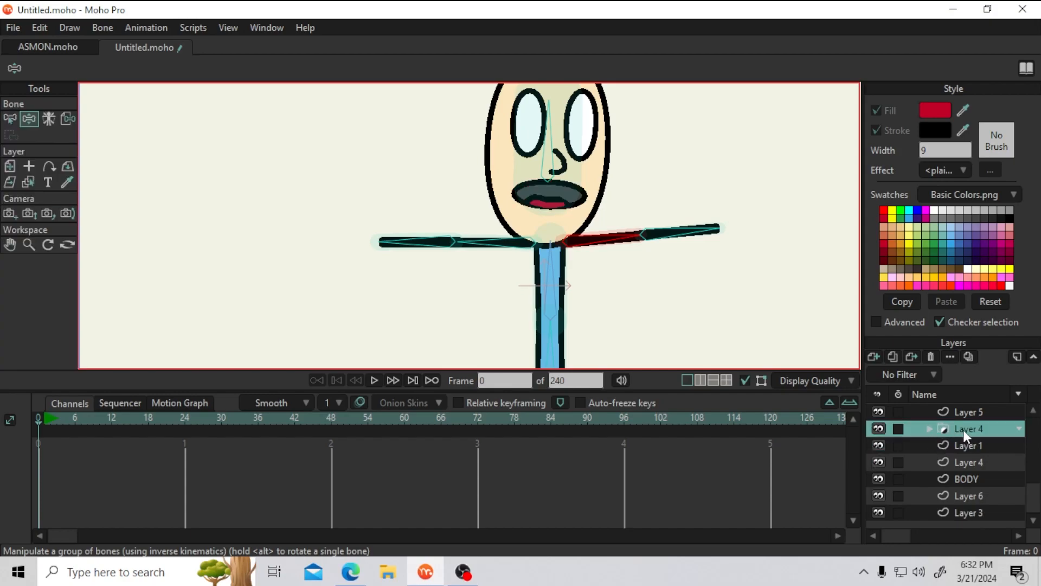
double_click(963, 429)
scroll(530, 87, up, 2)
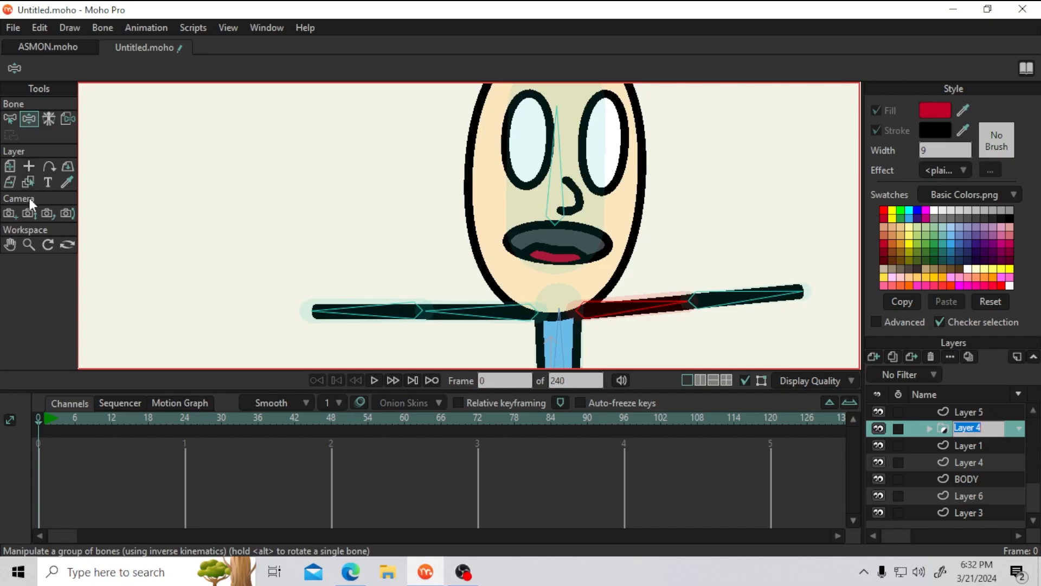
Select head bone B4 and apply Use All Bones For Flexi-Binding to the mouth group
click(10, 118)
click(563, 162)
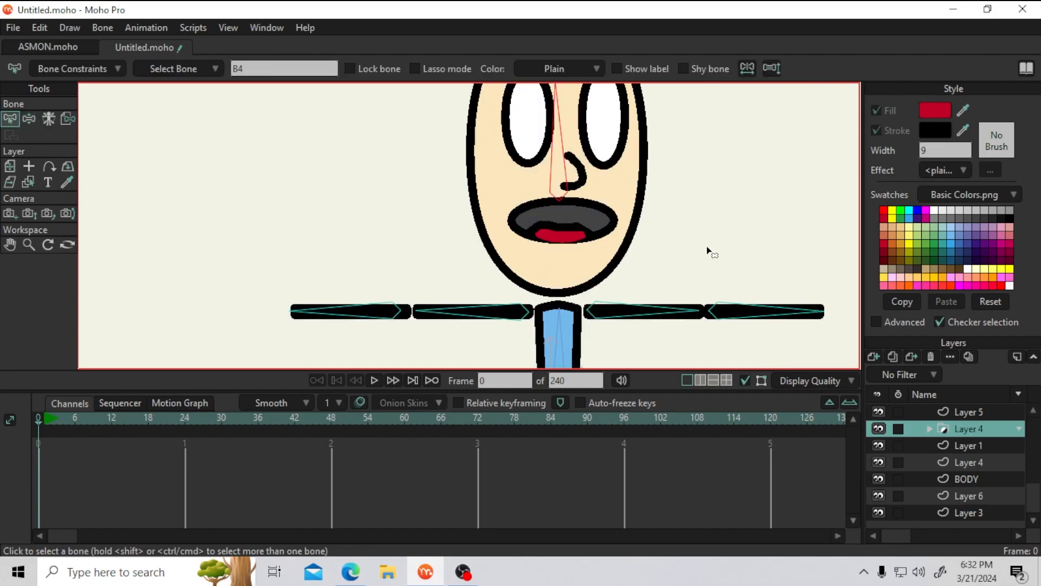
drag(702, 230, 683, 281)
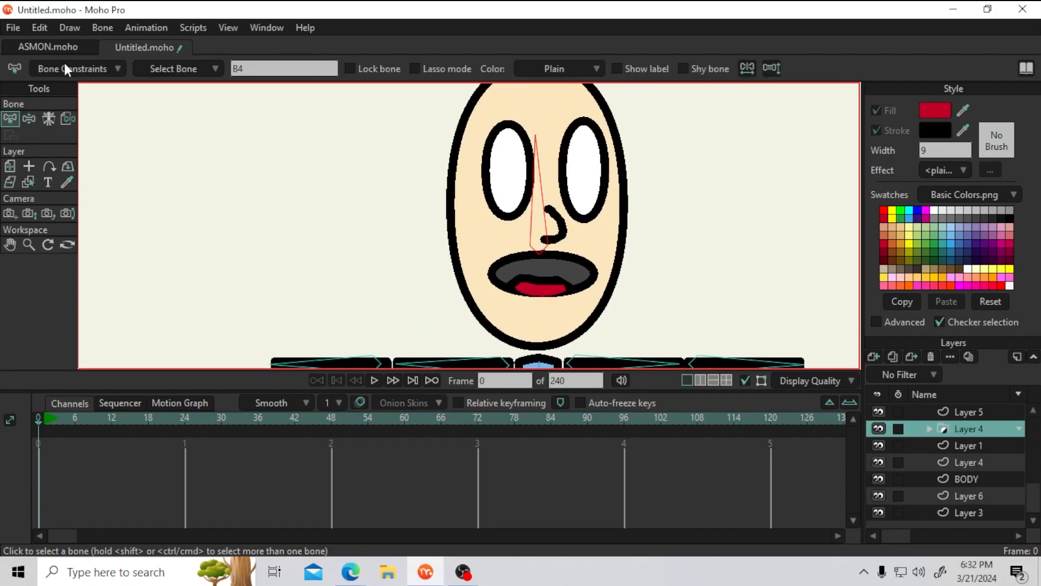
click(102, 27)
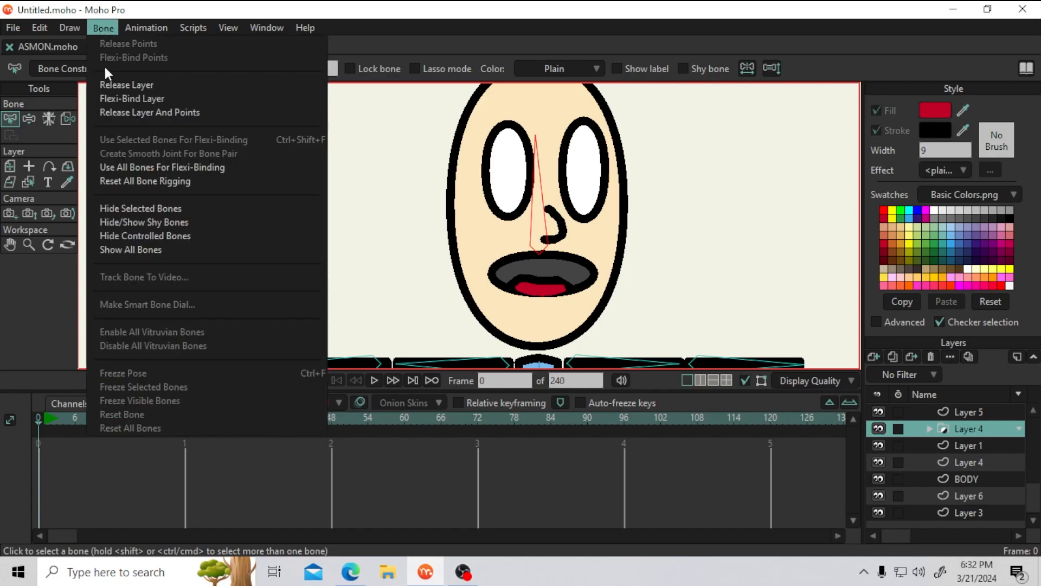
click(132, 167)
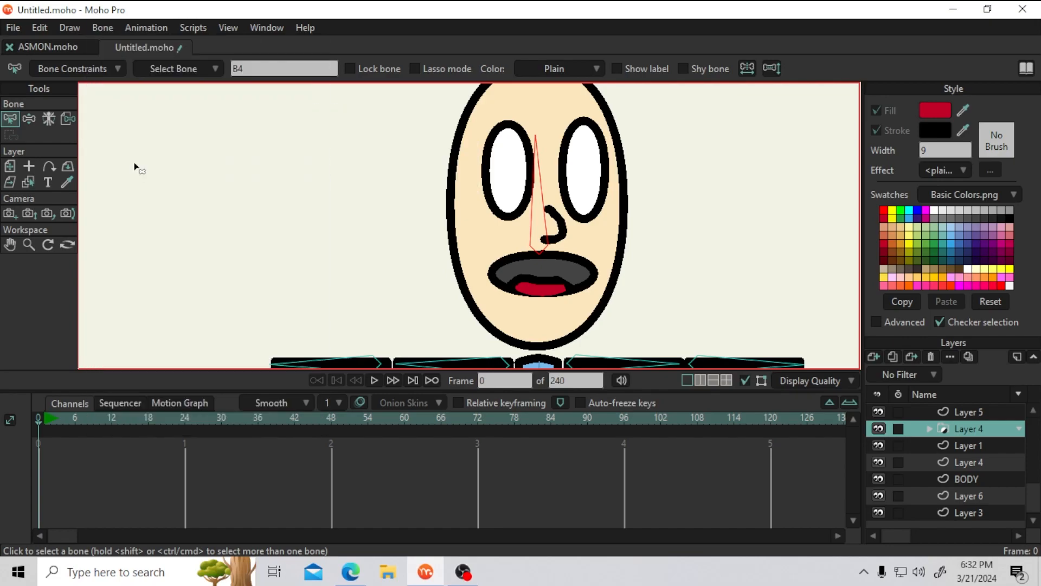
Manipulate the head and both arm bones again to check how the mouth reacts with flexi-binding
click(29, 118)
mouse_move(558, 191)
mouse_down()
mouse_move(586, 193)
mouse_move(549, 201)
mouse_up()
scroll(627, 279, down, 3)
mouse_move(628, 284)
mouse_down()
mouse_move(624, 317)
mouse_move(630, 294)
mouse_up()
drag(465, 299, 461, 276)
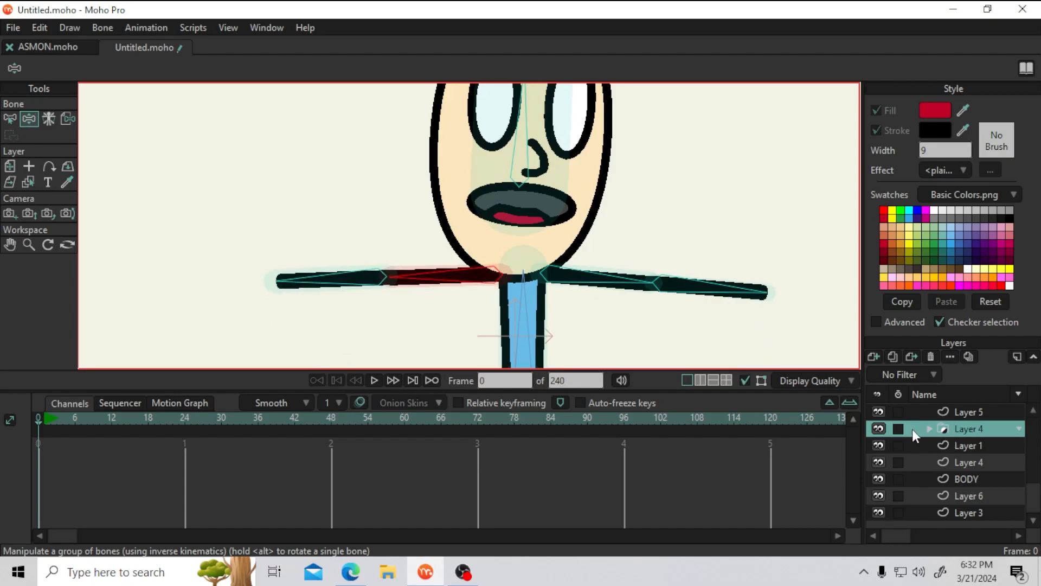
Select Layer 3 and Layer 2 inside the mouth group and flexi-bind them to head bone B4 using Use Selected Bones For Flexi-Binding
click(929, 429)
click(969, 445)
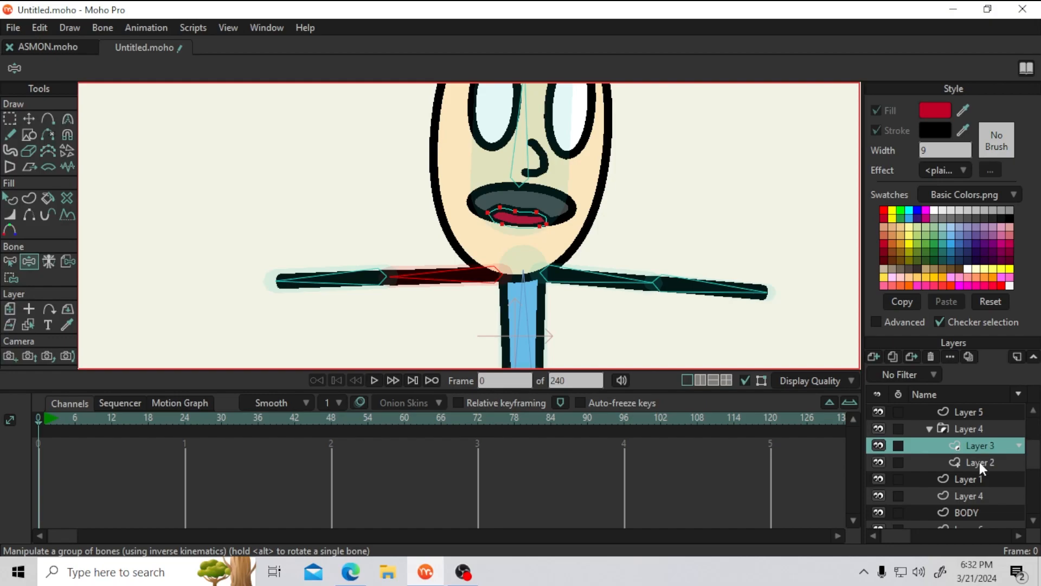
ctrl+click(980, 461)
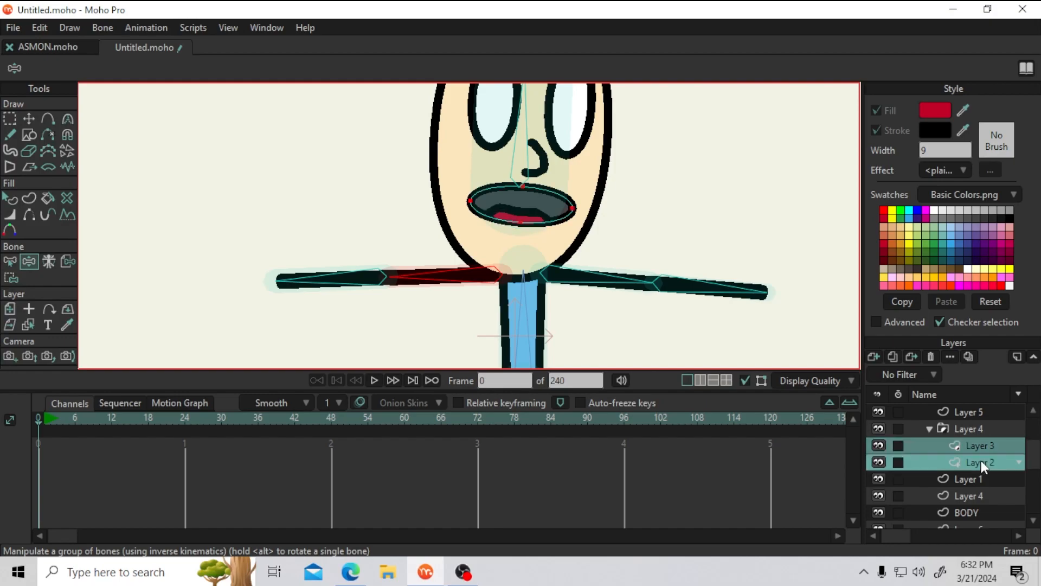
click(11, 261)
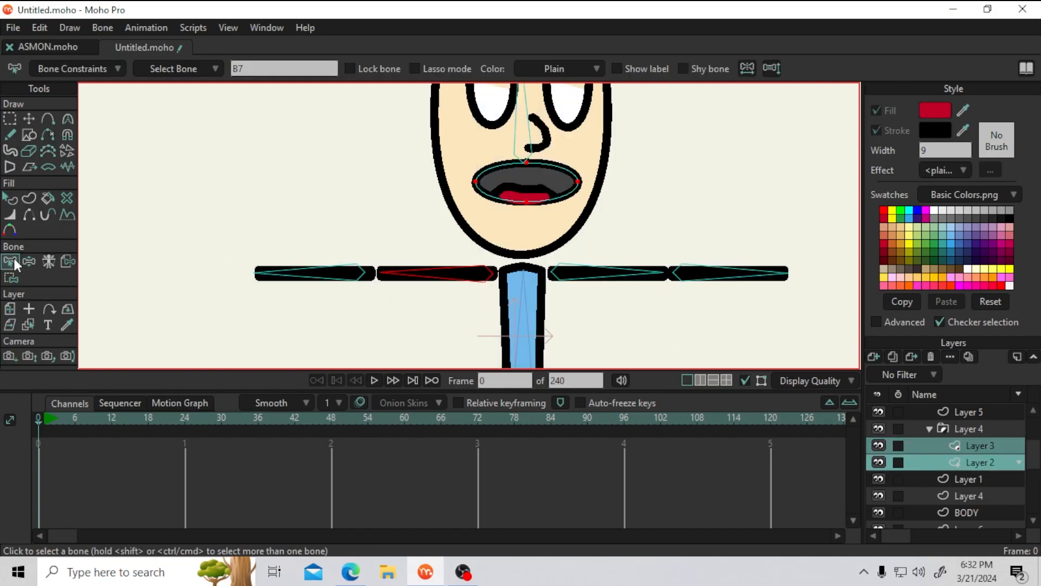
click(512, 128)
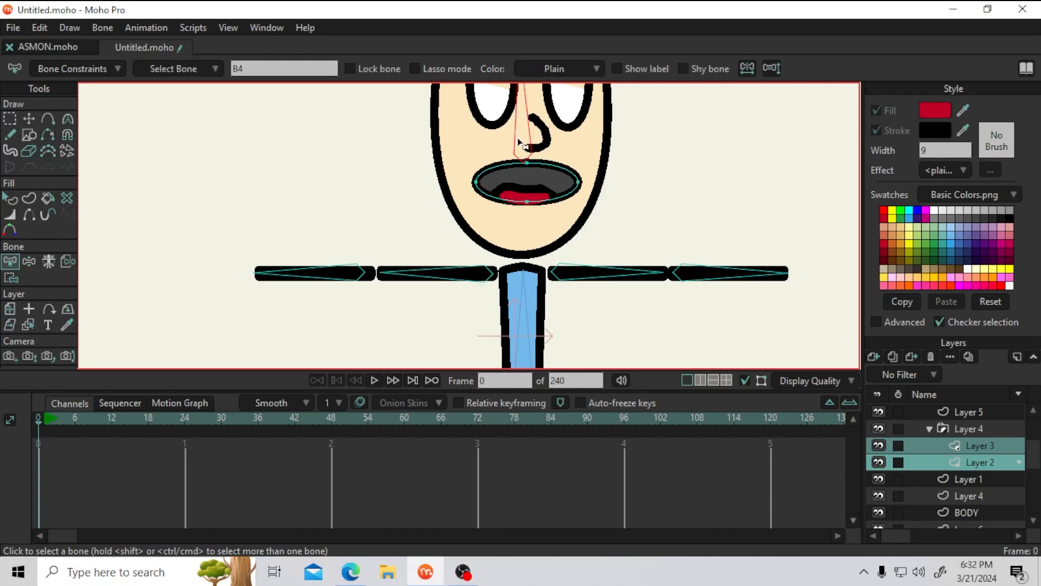
scroll(521, 216, up, 3)
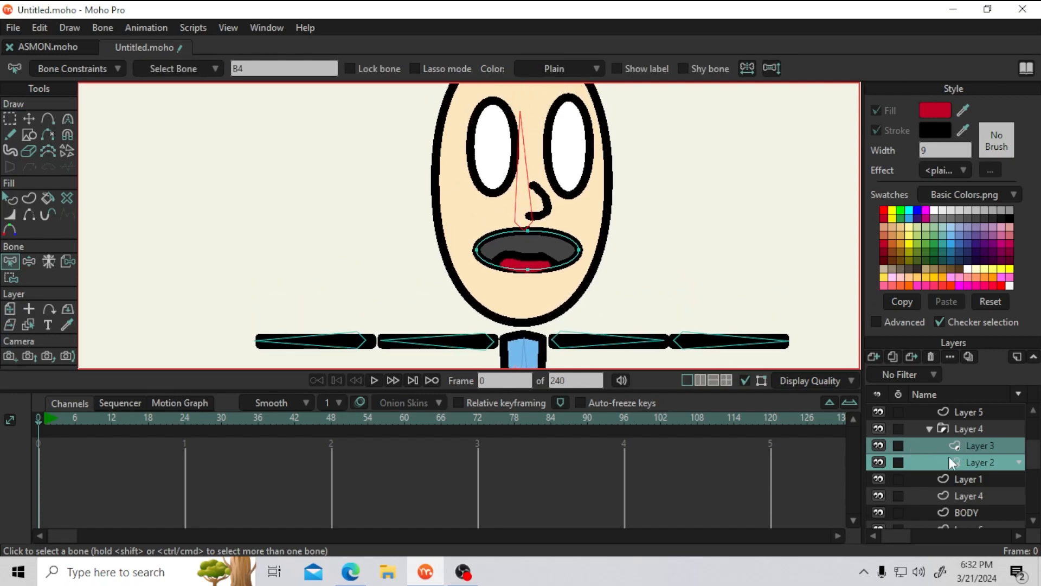
scroll(505, 274, up, 2)
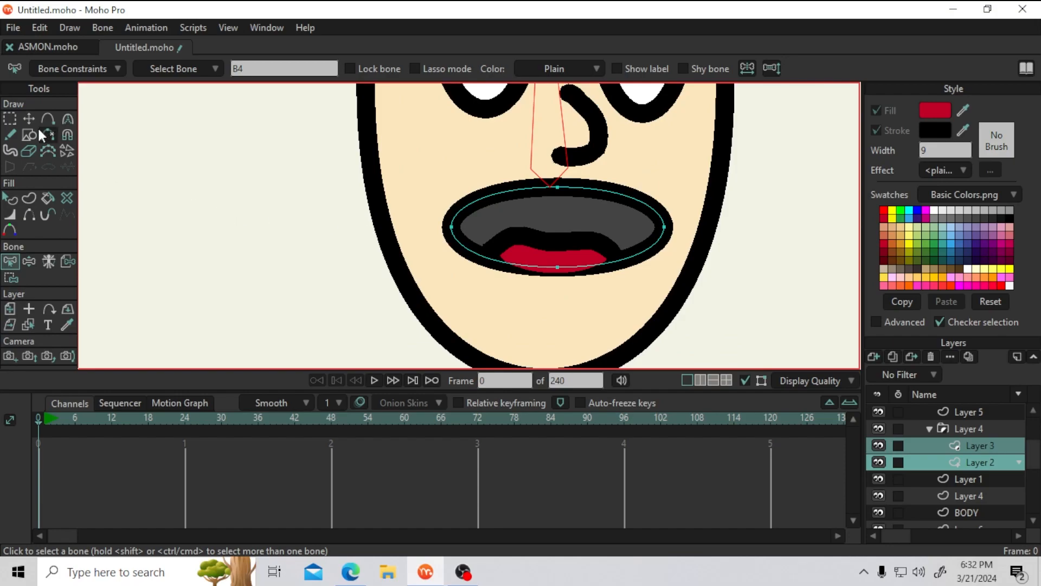
click(102, 27)
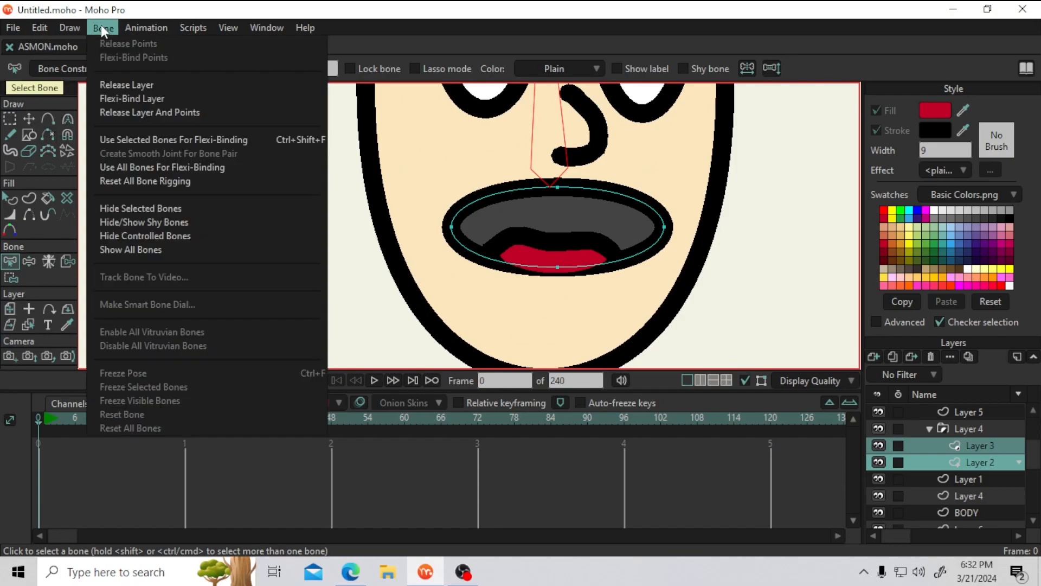
click(149, 140)
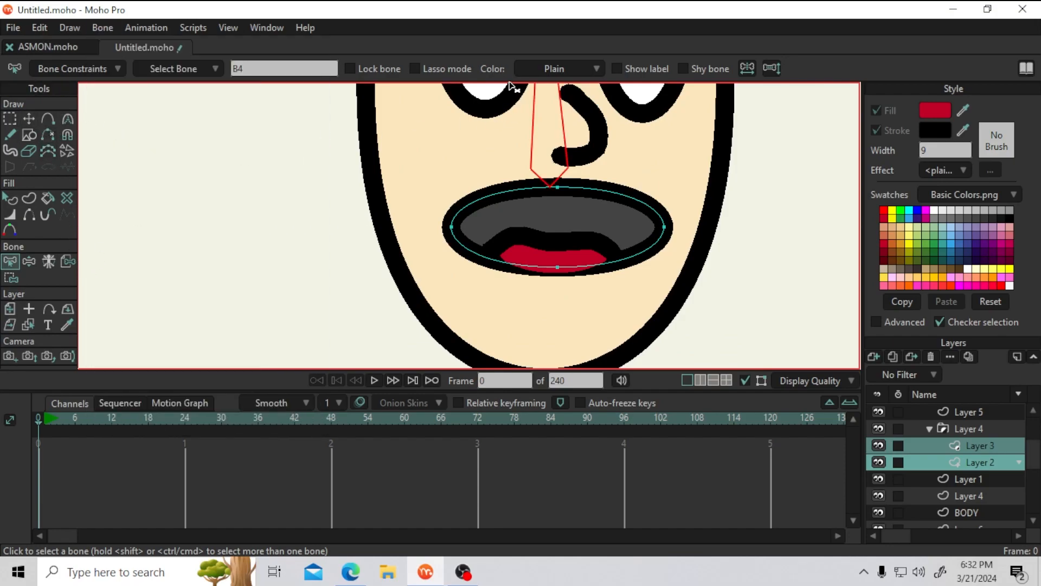
Test the BONE layer by manipulating both arm bones and the head bone to check how the mouth follows
click(957, 430)
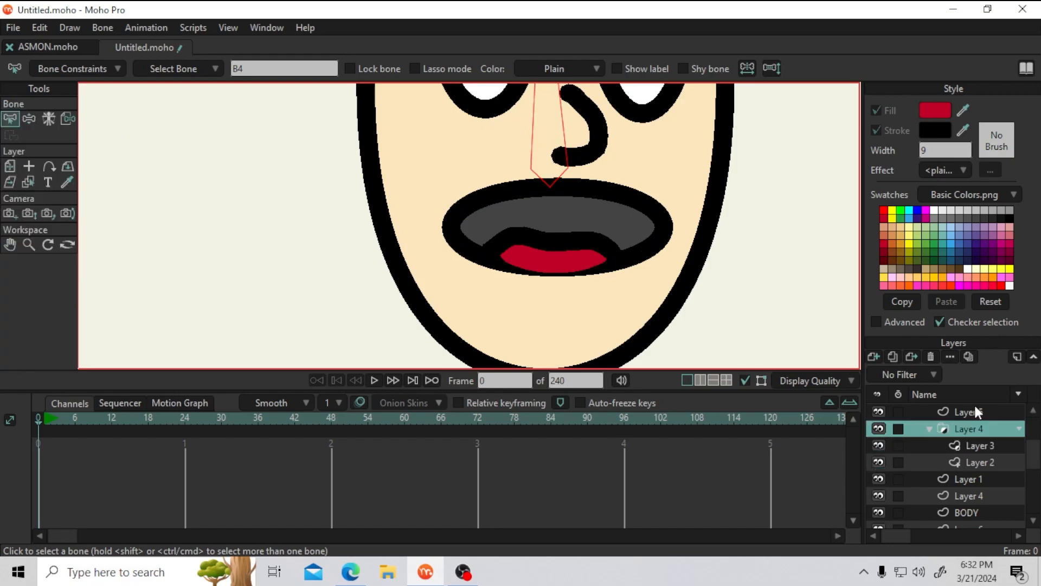
scroll(955, 444, up, 1)
click(956, 413)
scroll(539, 284, down, 3)
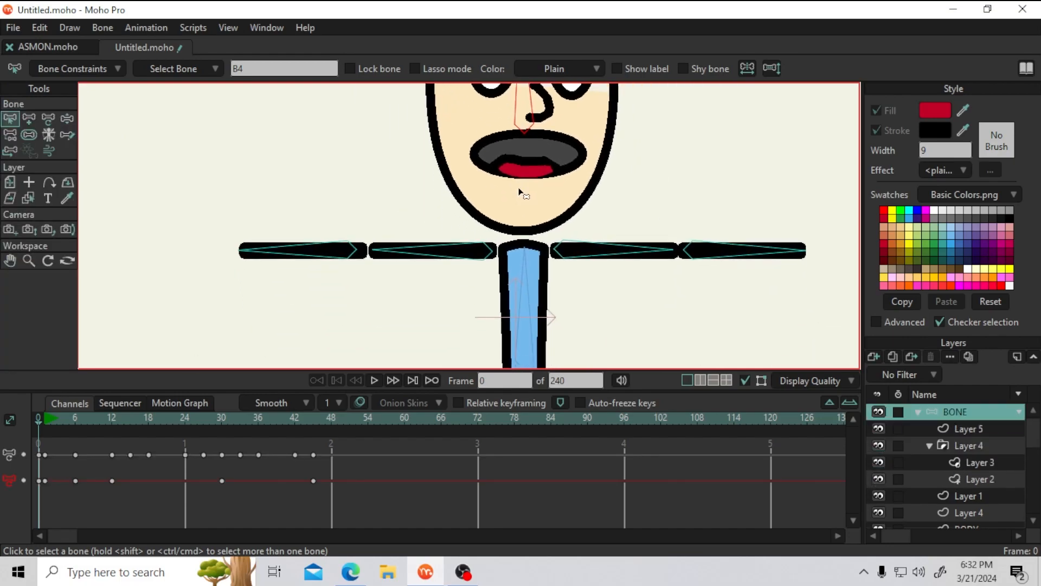
click(67, 118)
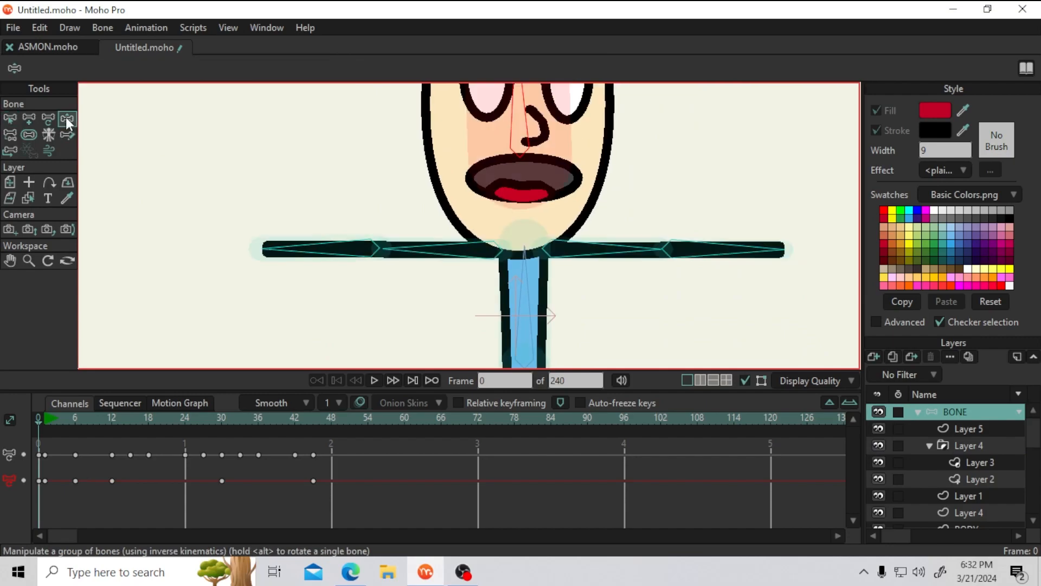
drag(449, 262, 455, 267)
drag(593, 259, 543, 307)
mouse_move(514, 111)
mouse_down()
mouse_move(497, 104)
mouse_move(533, 110)
mouse_move(523, 106)
mouse_up()
scroll(517, 110, down, 5)
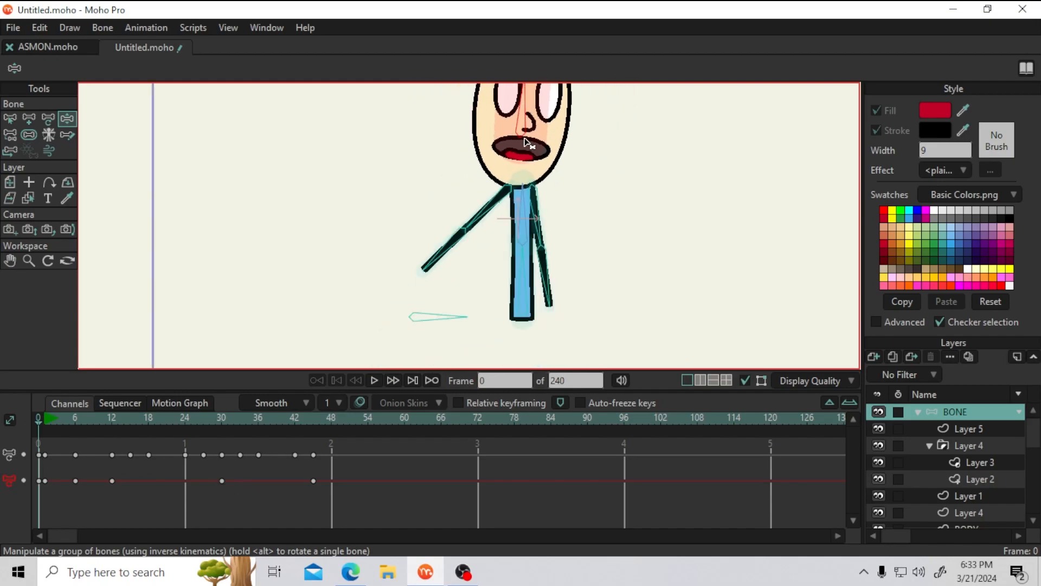
scroll(524, 143, up, 5)
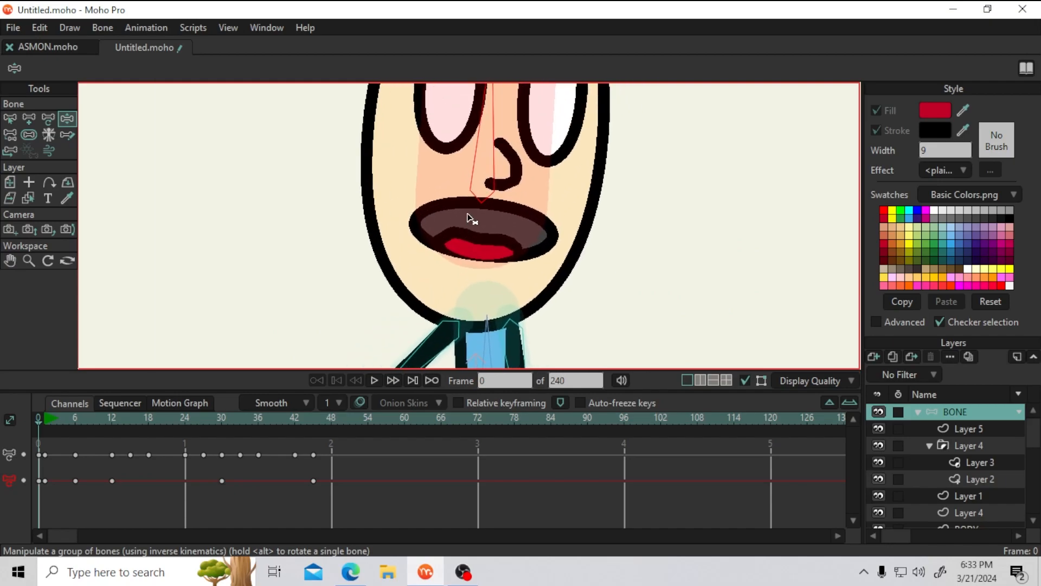
mouse_move(490, 102)
mouse_down()
mouse_move(438, 97)
mouse_move(500, 101)
mouse_move(490, 103)
mouse_up()
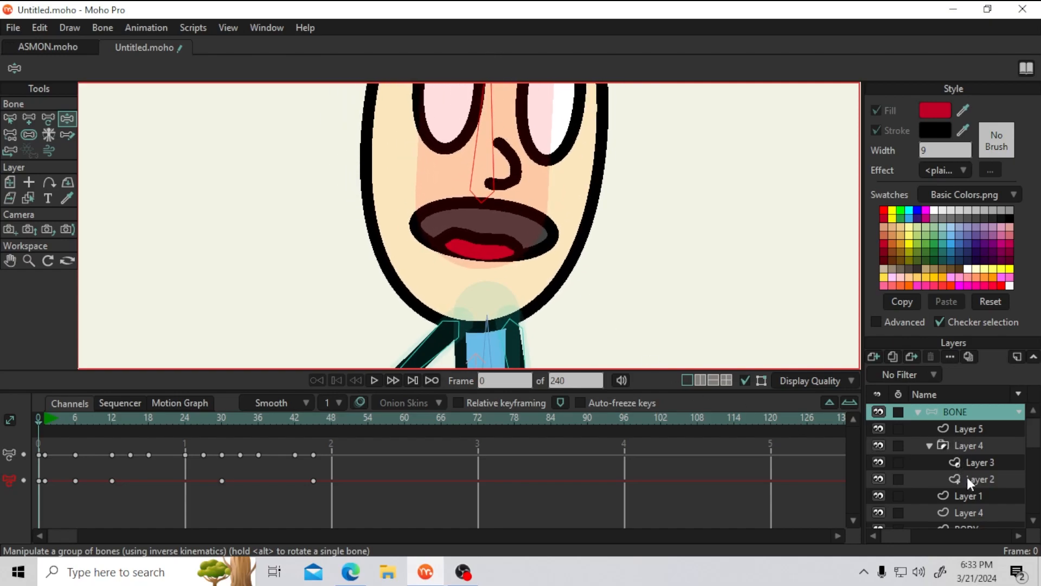
Lower the top-centre point of the mouth outline in Layer 2 to Y about 0.3858, forming a thin smile
click(967, 496)
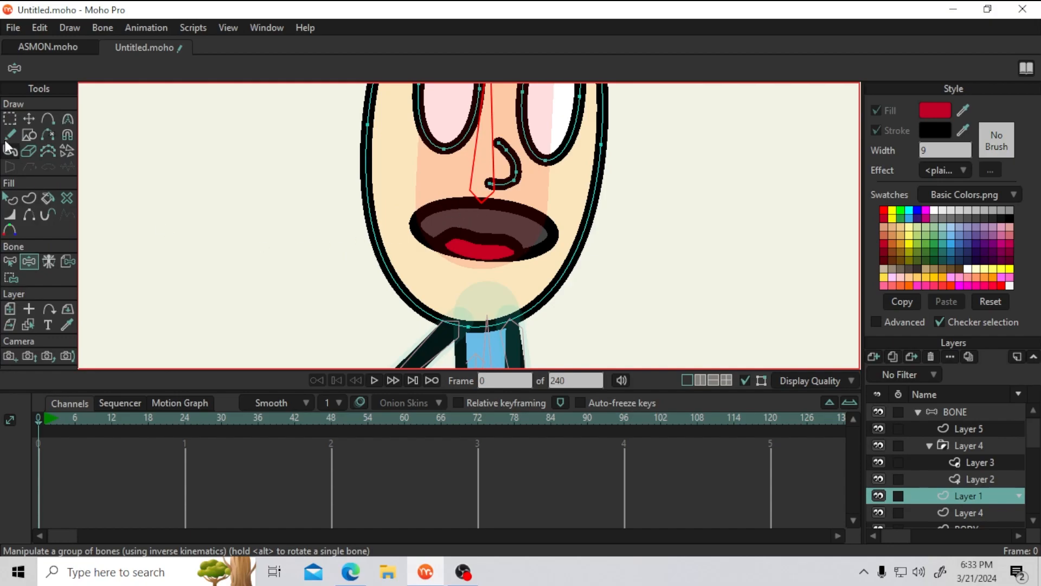
click(28, 120)
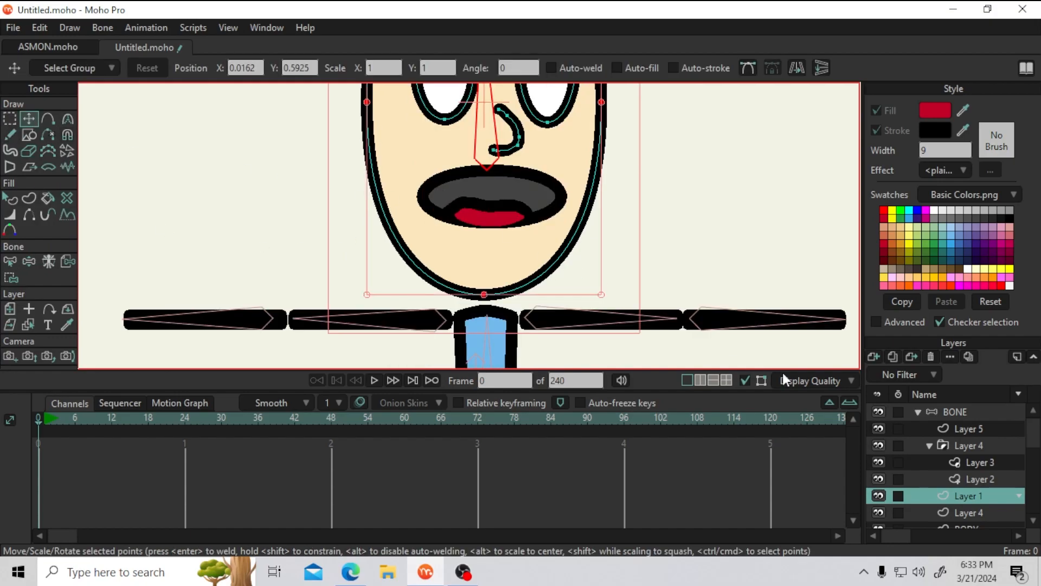
click(976, 477)
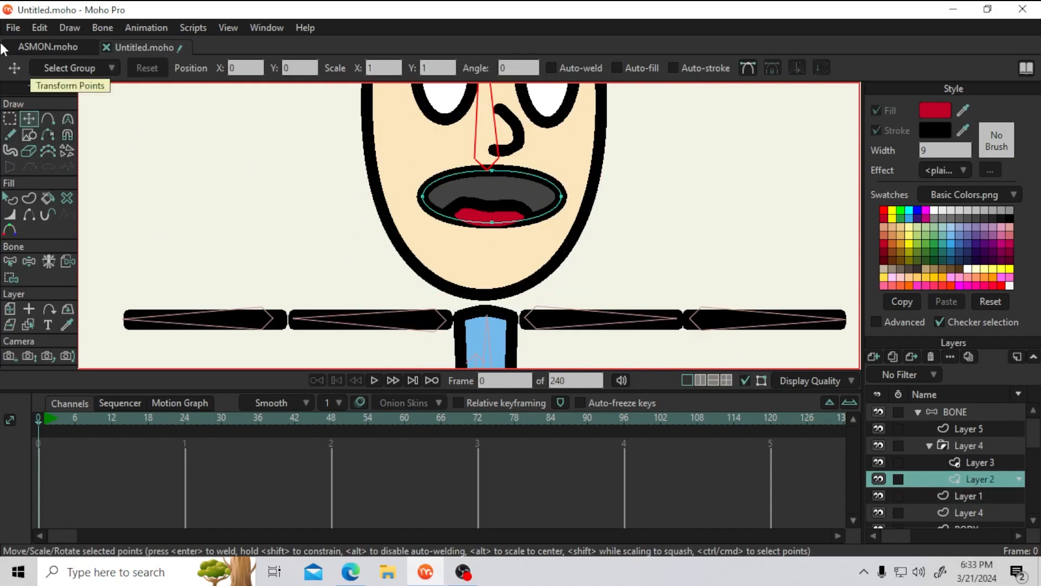
drag(492, 175, 557, 197)
mouse_move(486, 212)
mouse_down()
mouse_move(489, 223)
mouse_move(491, 158)
mouse_move(490, 221)
mouse_move(492, 208)
mouse_up()
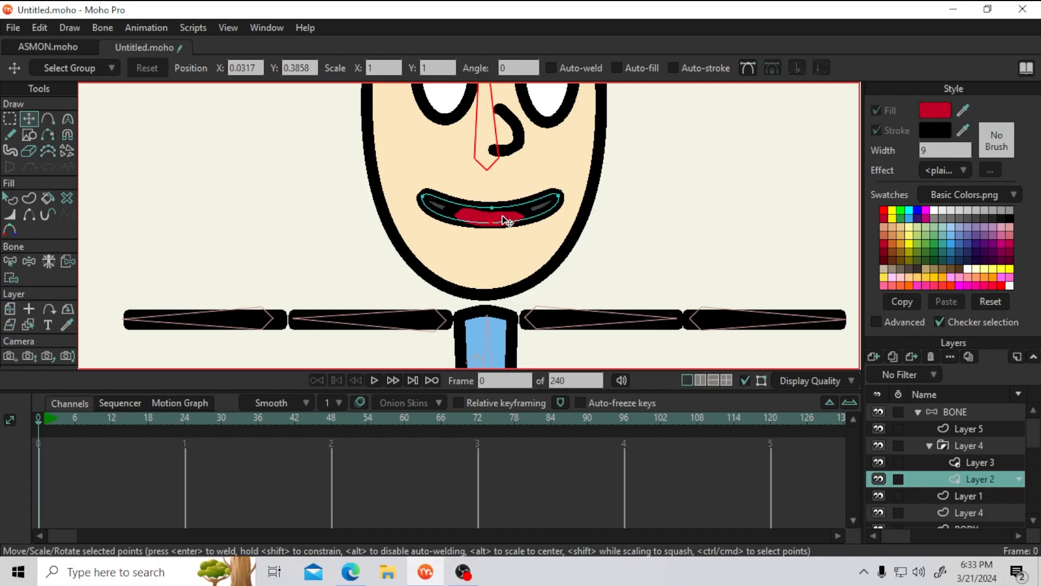
Nudge the whole mouth outline and raise its top-centre point to Y about 0.4151, opening the smile with a flatter upper edge
key(ctrl+a)
mouse_move(530, 210)
mouse_down()
mouse_move(520, 230)
mouse_move(530, 237)
mouse_move(527, 213)
mouse_up()
scroll(516, 151, down, 1)
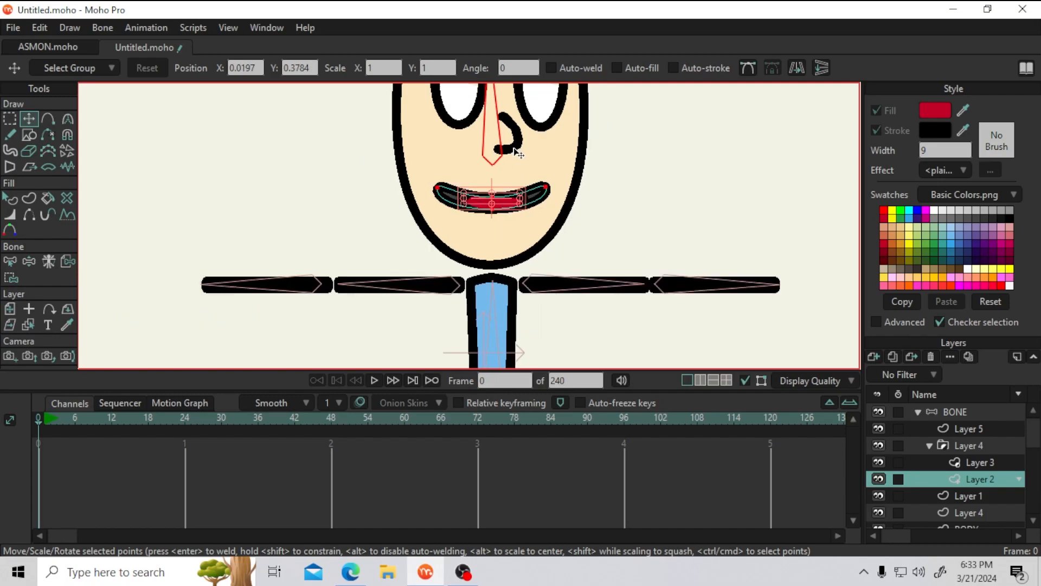
scroll(502, 198, up, 3)
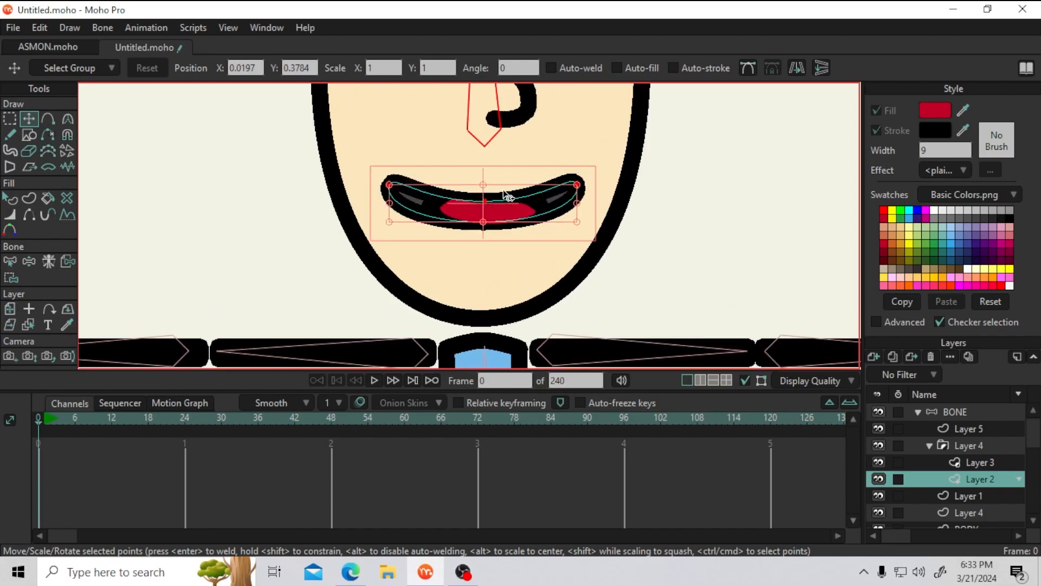
click(479, 206)
drag(480, 203, 480, 171)
Scrub the first frames of the timeline to check the reshaped mouth in the animation, and return to frame 0
drag(74, 418, 46, 421)
scroll(307, 272, down, 4)
drag(312, 272, 382, 168)
scroll(389, 176, down, 2)
mouse_move(53, 416)
mouse_down()
mouse_move(225, 424)
mouse_move(38, 426)
mouse_up()
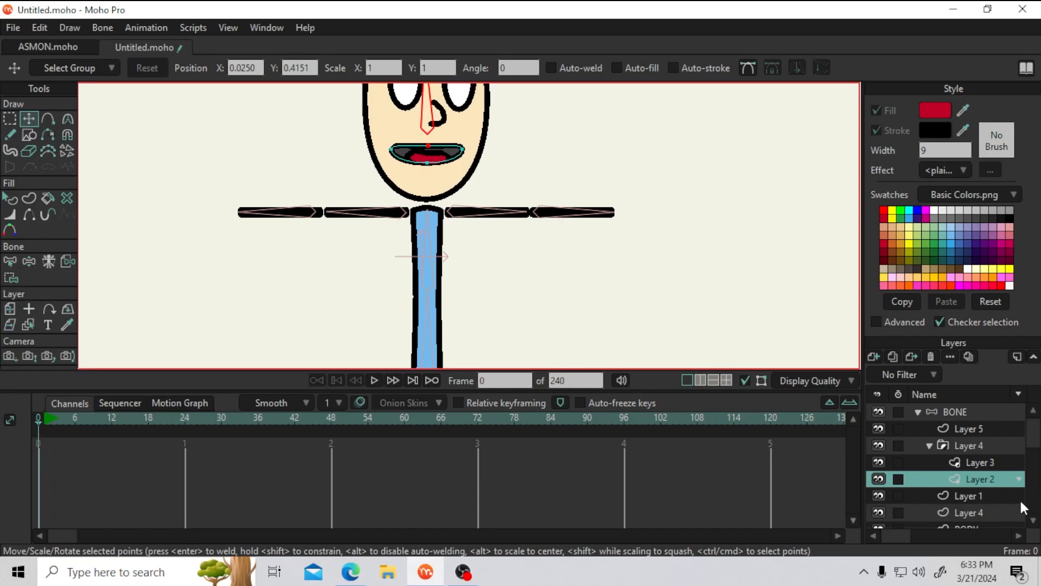
Set the fill to black, try an oval pupil inside the left eye on Layer 1, and undo it
click(947, 495)
drag(356, 106, 403, 271)
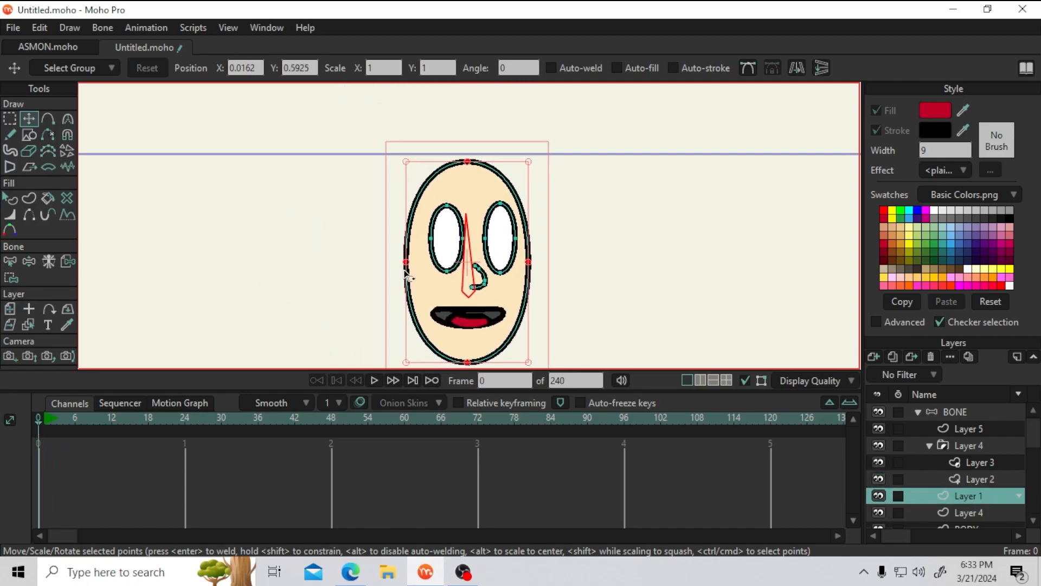
scroll(429, 260, up, 6)
drag(471, 268, 410, 284)
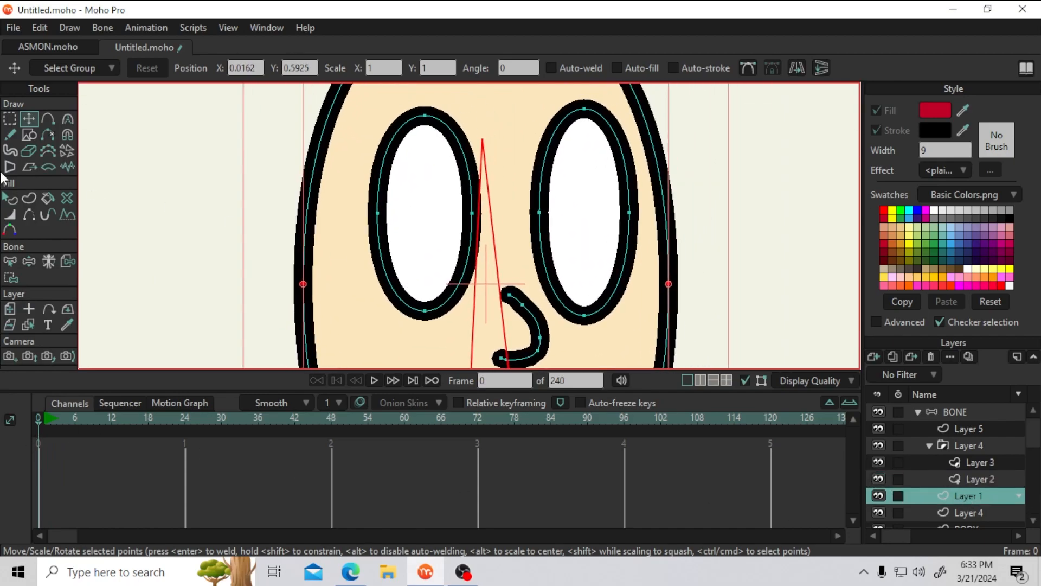
click(28, 135)
click(1010, 217)
drag(427, 196, 454, 230)
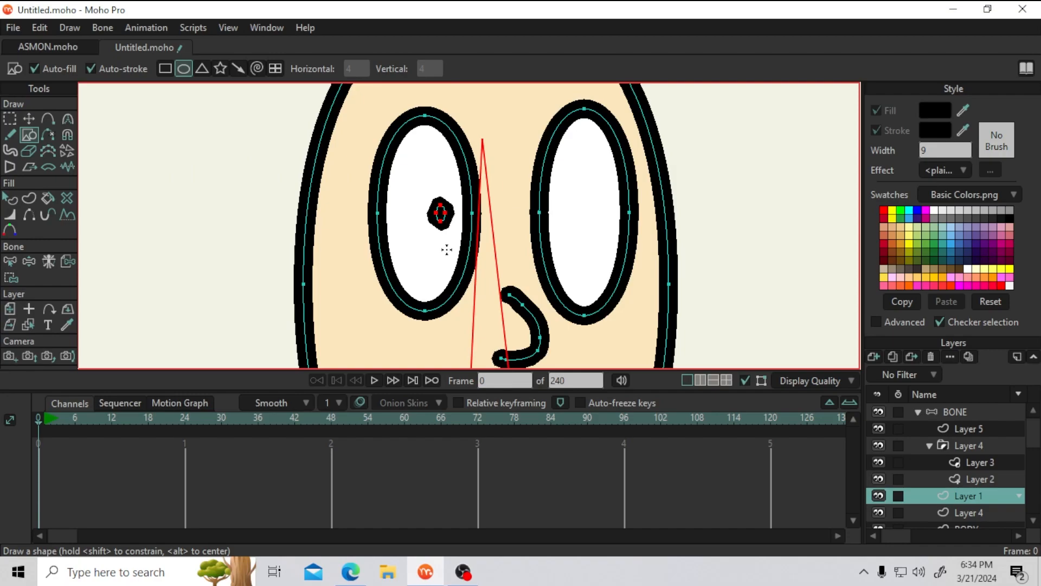
key(ctrl+z)
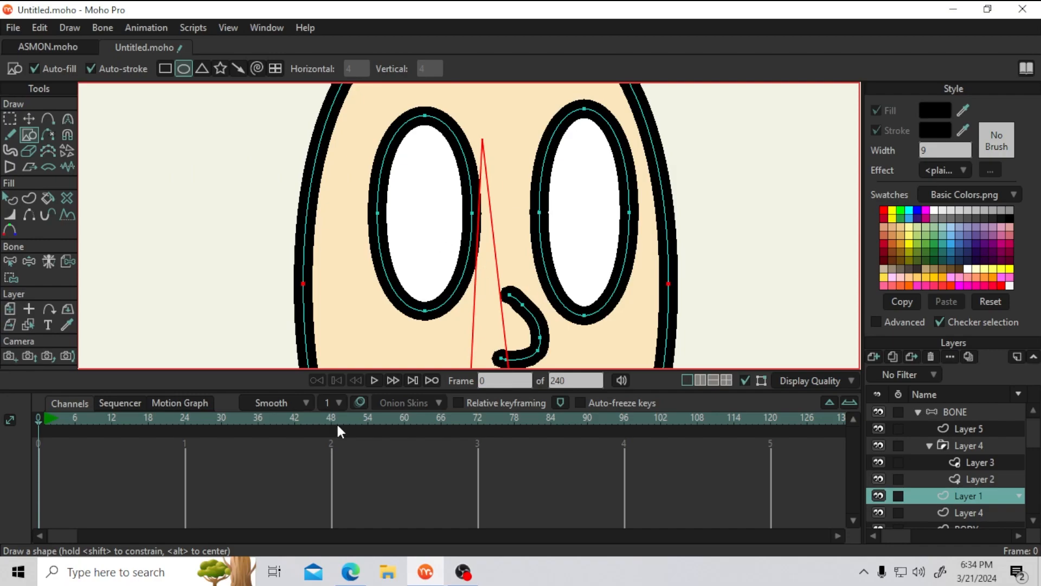
Add a new vector layer directly above Layer 1 and draw a small black oval pupil in each eye
click(872, 357)
click(878, 368)
drag(417, 195, 444, 230)
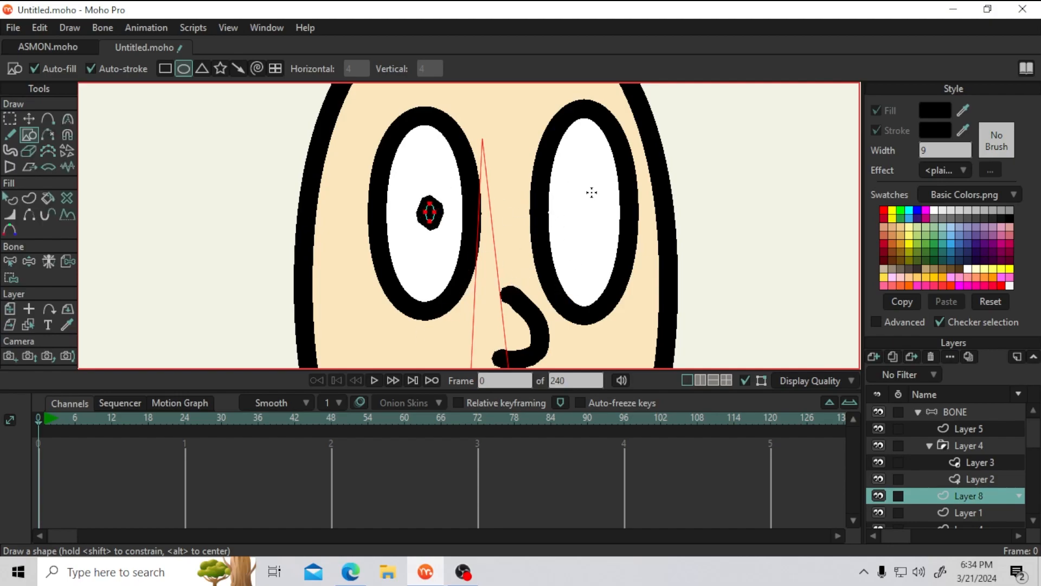
drag(590, 193, 617, 227)
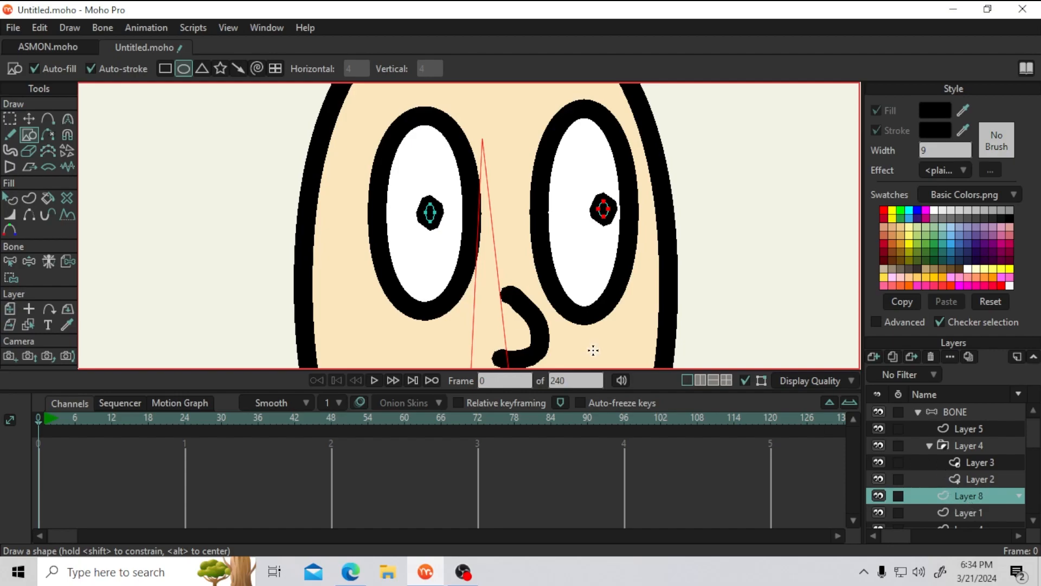
Manipulate the bones in the BONE layer to check how the new pupils follow the head
click(964, 411)
click(65, 118)
drag(551, 219, 486, 163)
scroll(506, 237, down, 2)
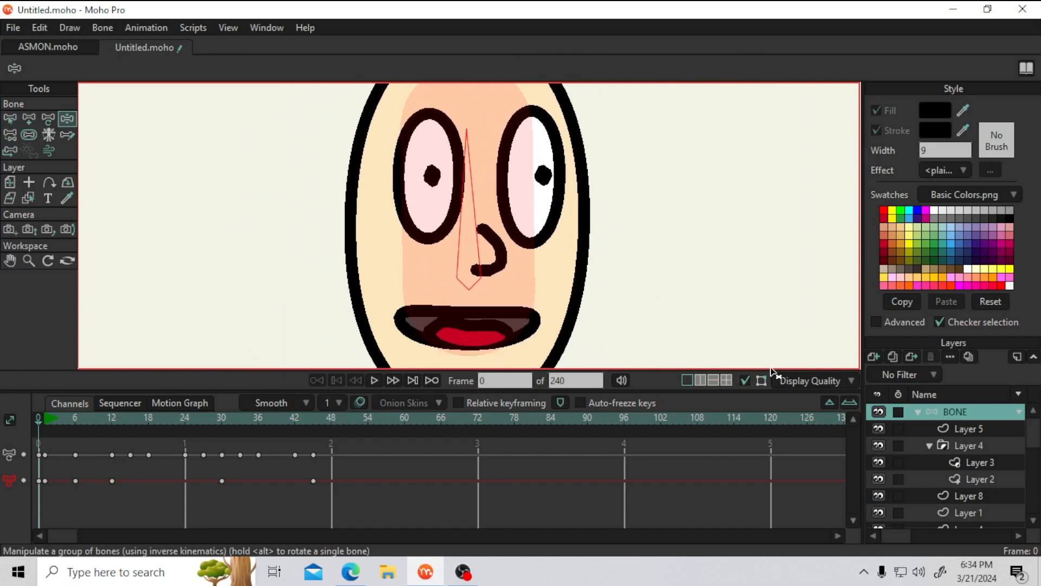
Select both pupils in Layer 8 and keyframe them at frame 1, shifted slightly left to X about 0.0949, Y about 0.6113
click(929, 447)
click(963, 463)
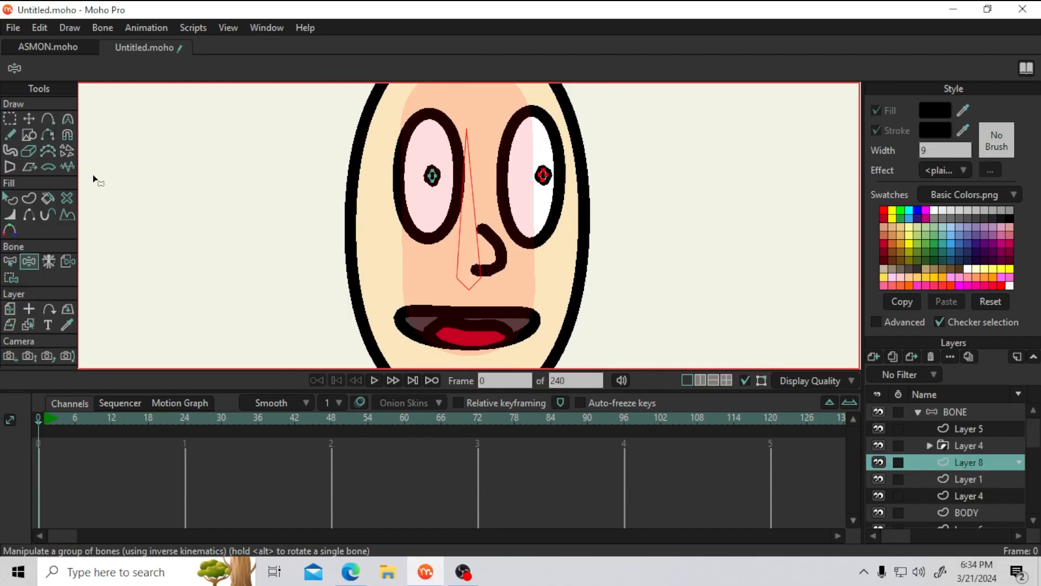
click(28, 119)
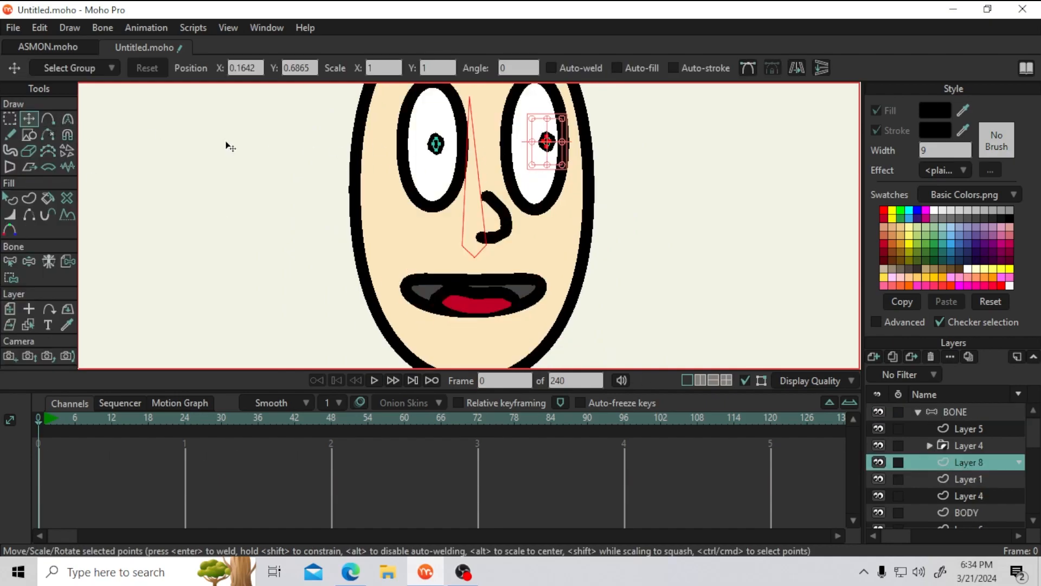
click(9, 117)
drag(257, 99, 650, 249)
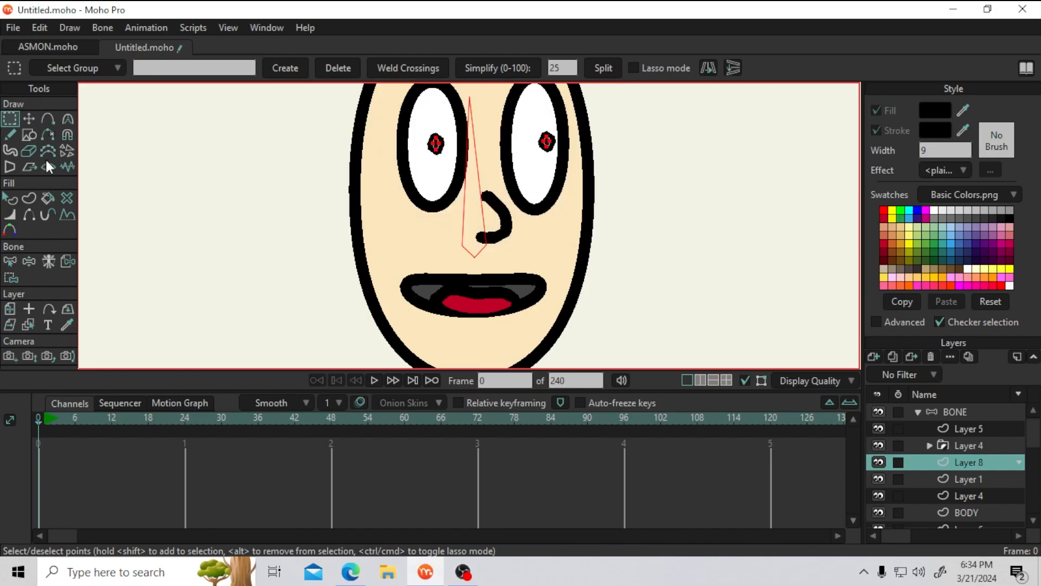
click(34, 123)
drag(57, 419, 46, 421)
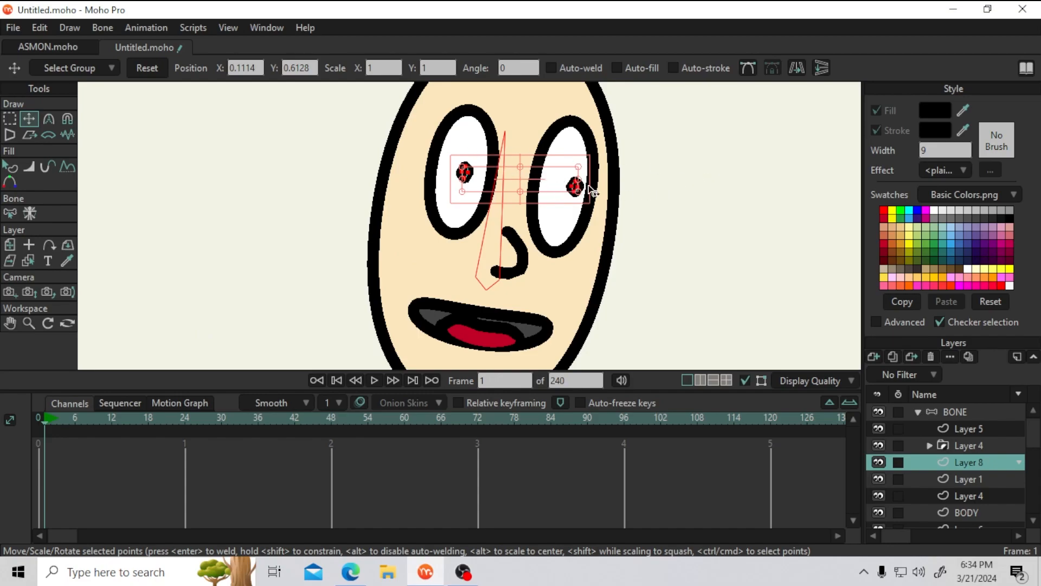
mouse_move(545, 187)
mouse_down()
mouse_move(553, 196)
mouse_move(562, 171)
mouse_move(540, 193)
mouse_move(553, 180)
mouse_move(535, 186)
mouse_up()
drag(534, 260, 544, 208)
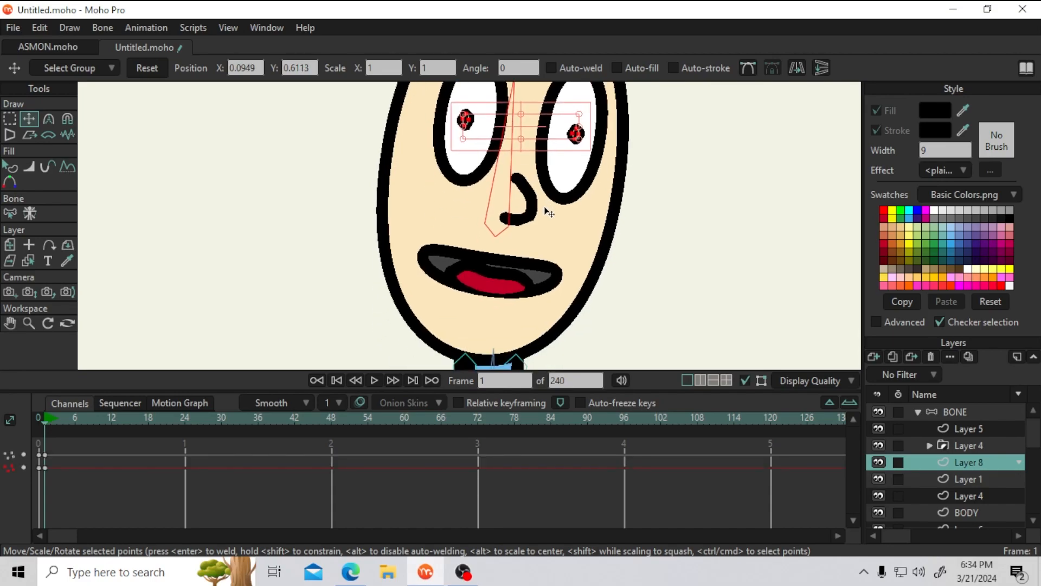
Keyframe the Layer 8 pupils at frames 10, 12 and 16 glancing right, and shift them back left at frame 18 to X about -0.0295, Y about 0.6176
drag(50, 420, 105, 421)
drag(418, 132, 496, 133)
click(109, 418)
click(118, 420)
click(137, 423)
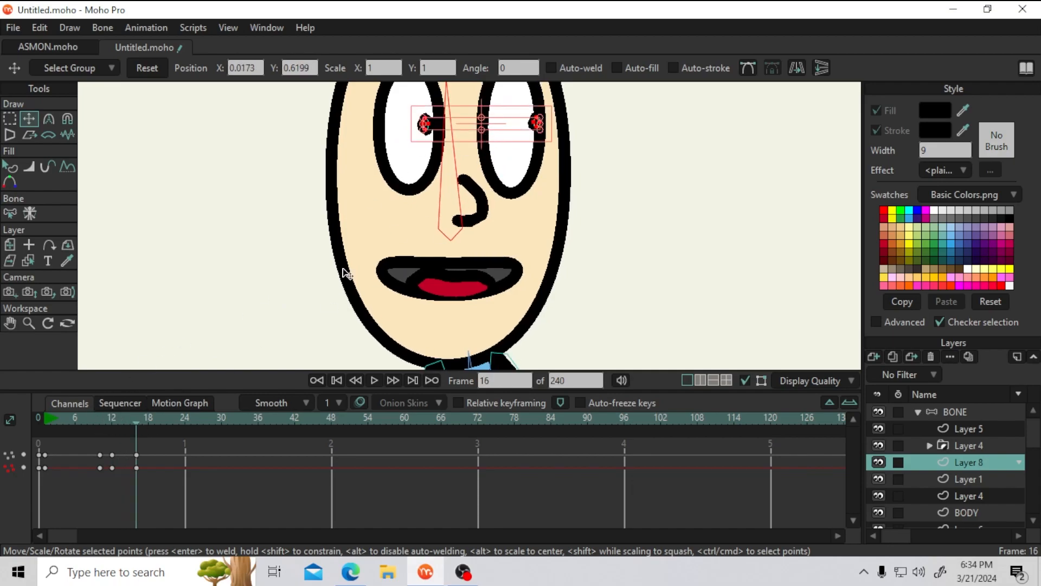
click(145, 417)
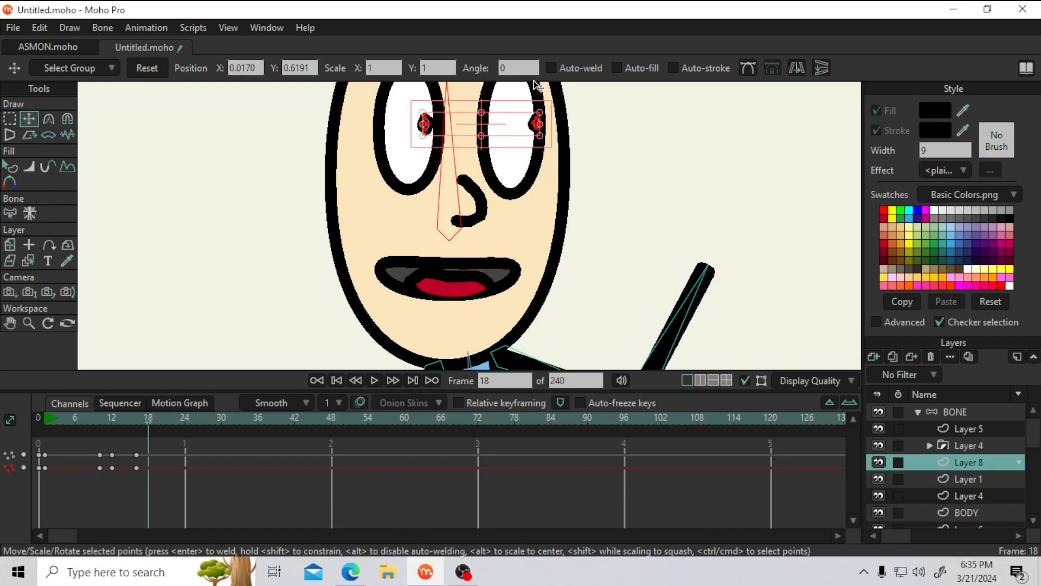
drag(524, 117, 500, 119)
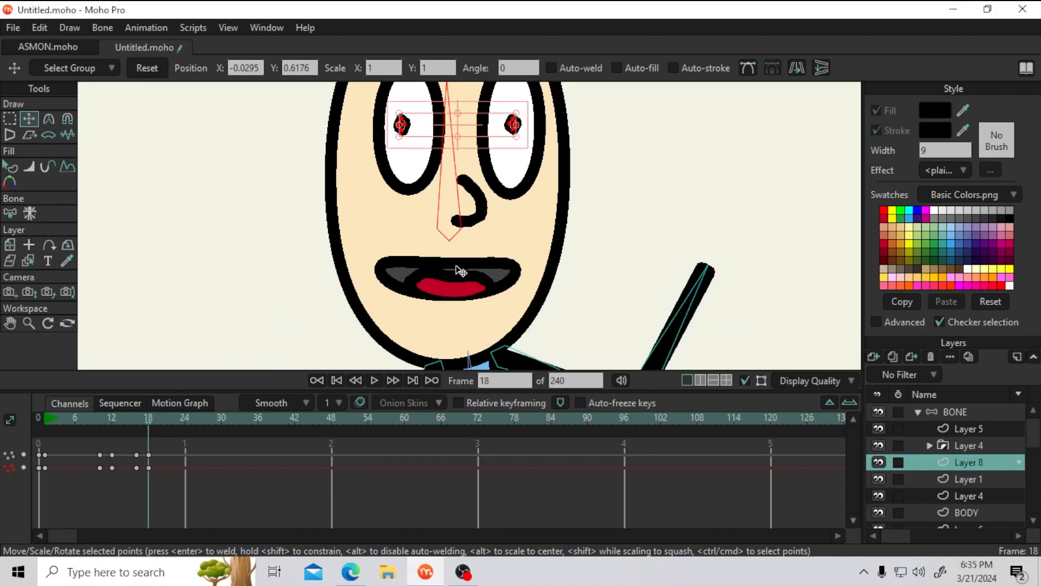
Keyframe the pupils at frame 32, lower them within the eyes at frame 35 and hold that position at frame 38
scroll(461, 267, down, 2)
drag(146, 418, 231, 430)
drag(469, 185, 460, 193)
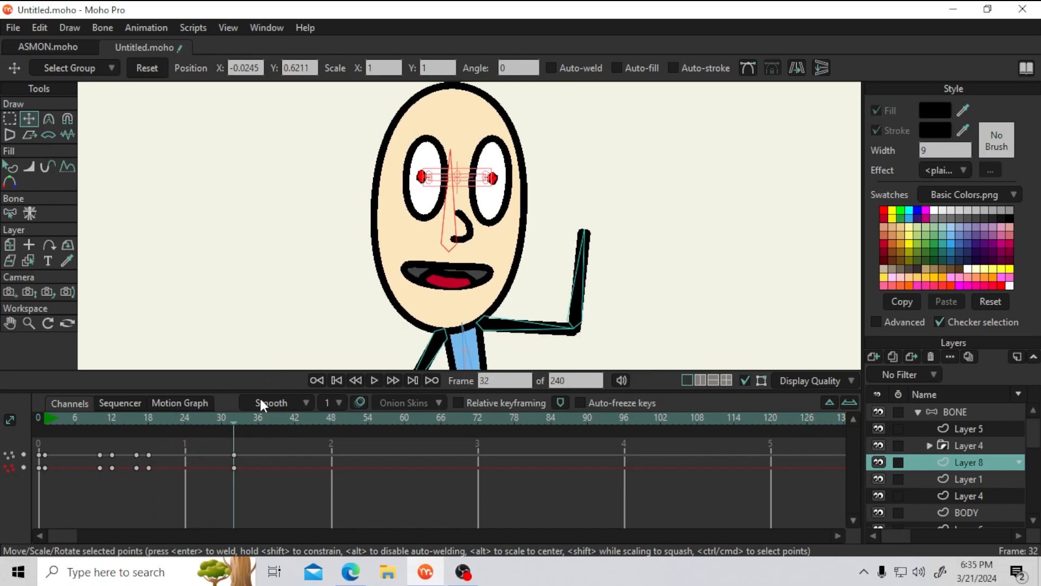
drag(239, 419, 251, 421)
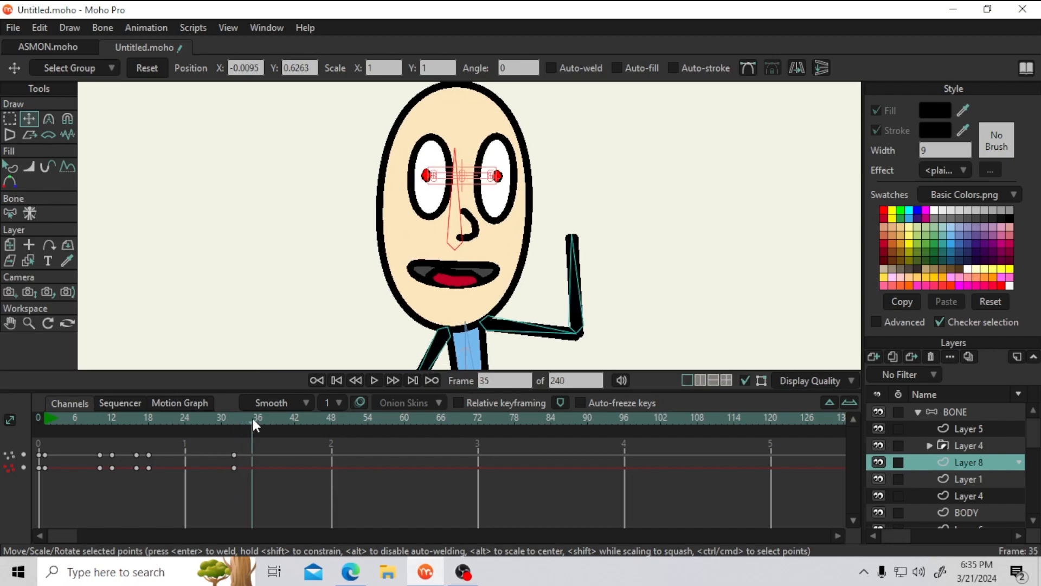
drag(471, 177, 479, 200)
key(ctrl+z)
drag(264, 419, 272, 418)
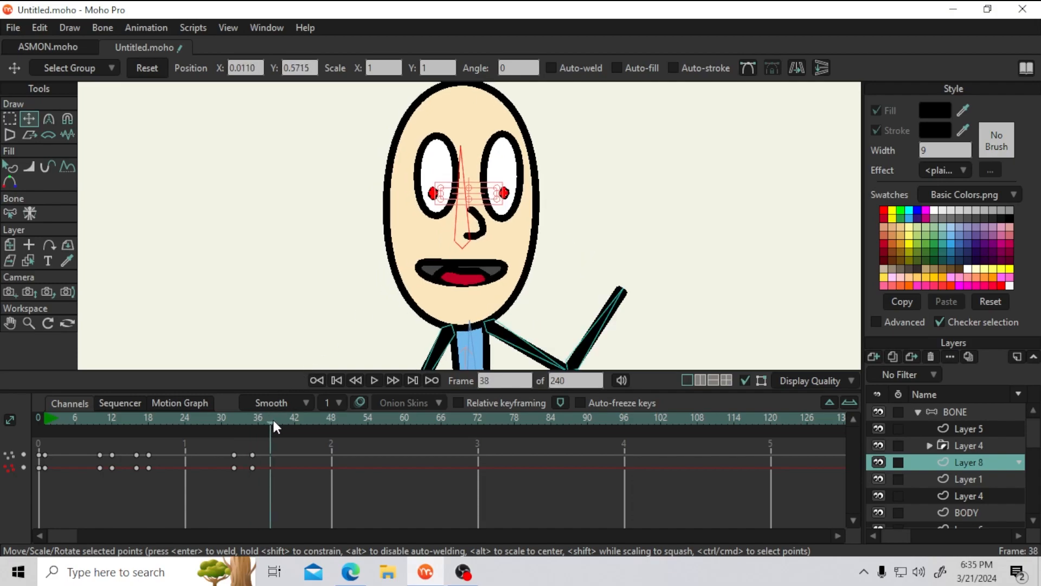
click(427, 269)
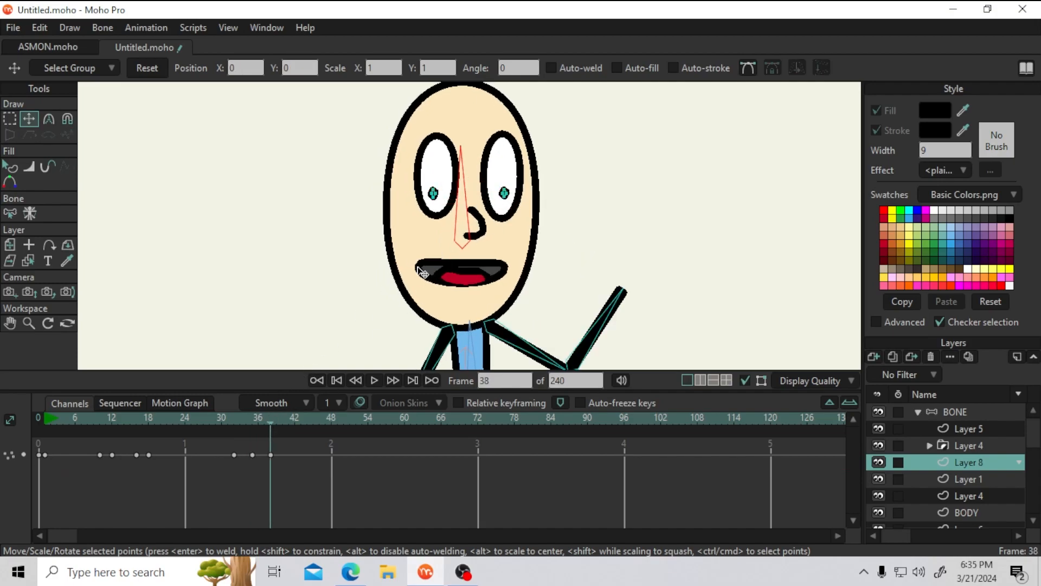
Reselect both pupils at frame 40 and raise them back to the middle of the eyes
click(275, 417)
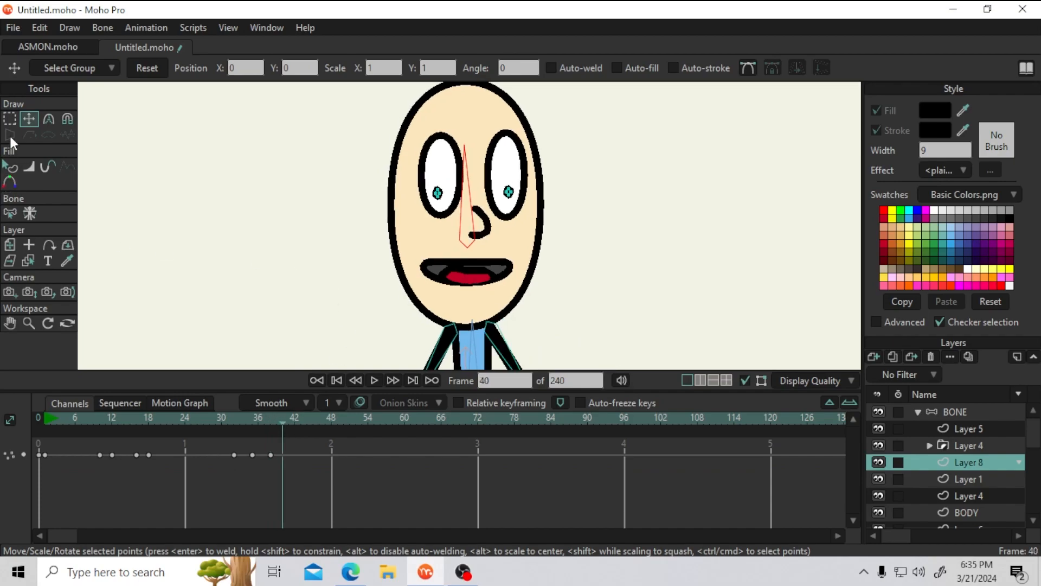
click(11, 119)
drag(318, 130, 543, 260)
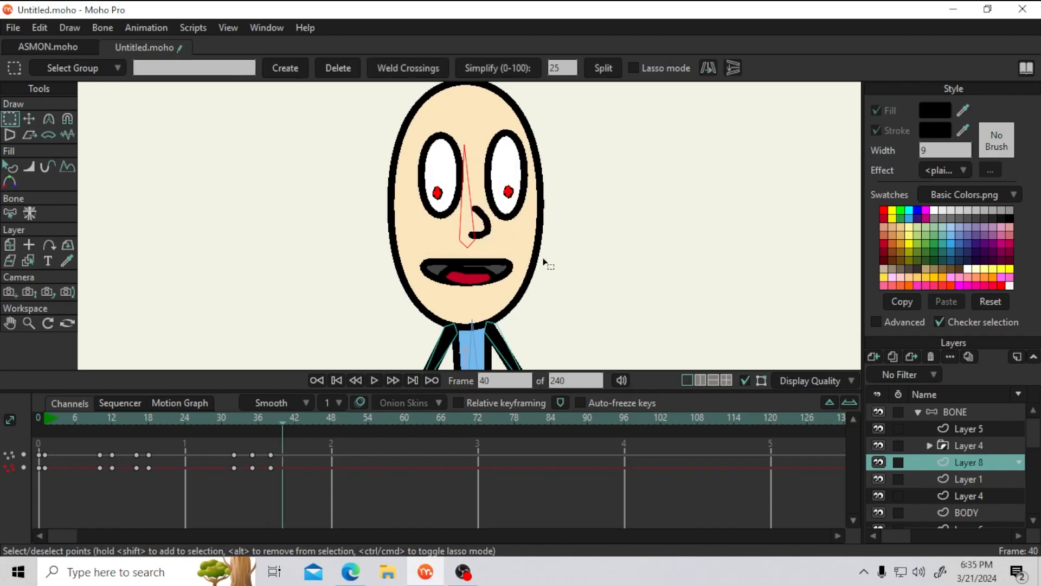
click(29, 118)
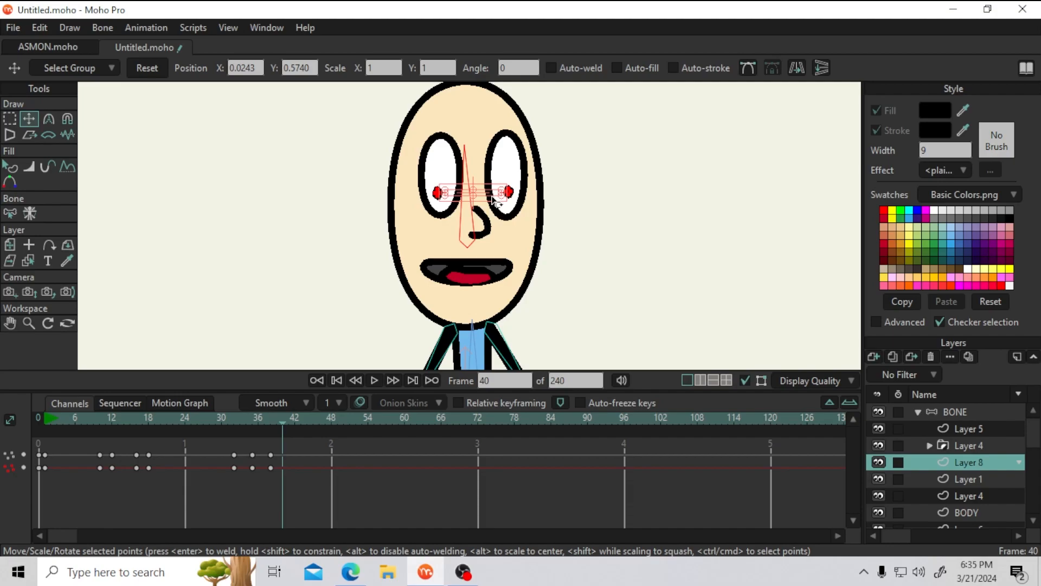
drag(491, 200, 492, 182)
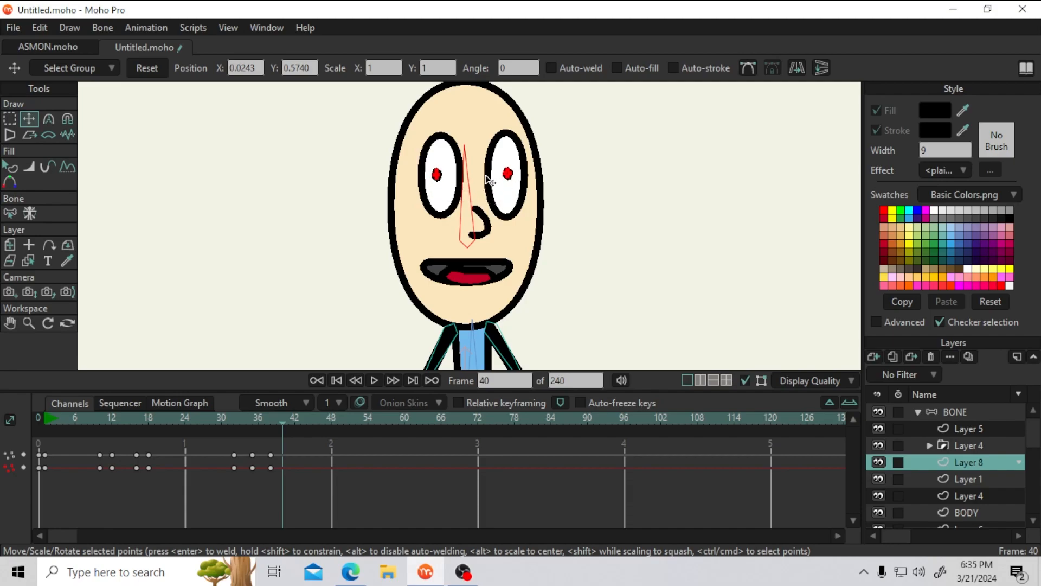
At frame 1, pull the top-middle point of the mouth in Layer 2 down to X about 0.0636, Y about 0.3021 to close the mouth
drag(272, 418, 44, 441)
scroll(475, 247, up, 3)
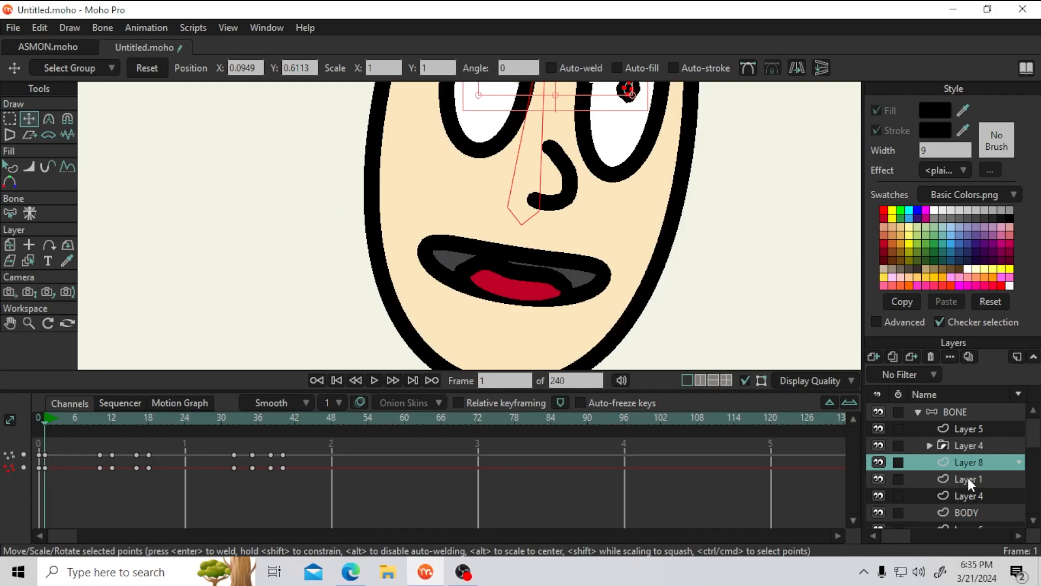
scroll(975, 473, down, 1)
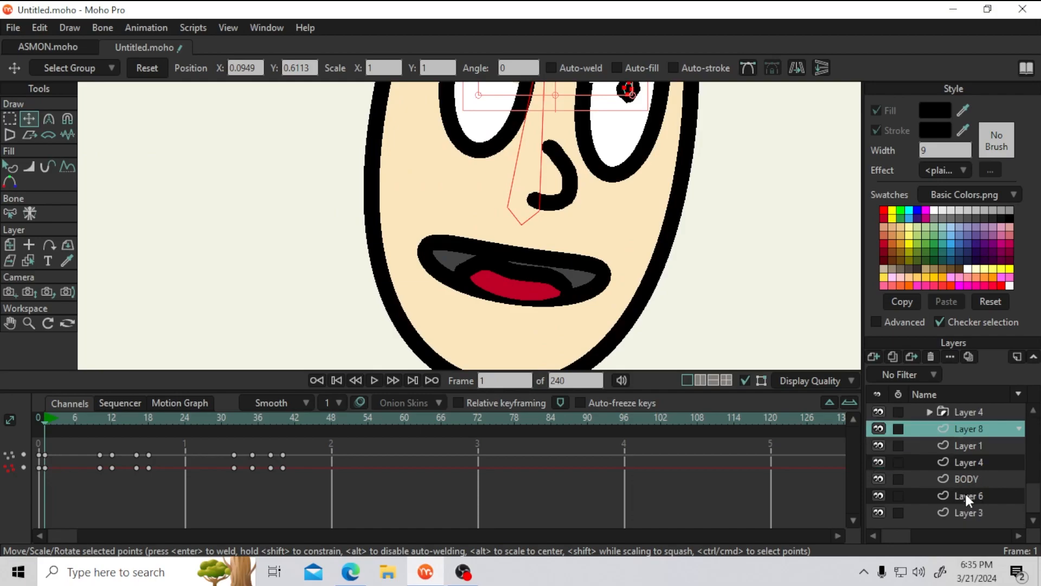
scroll(965, 444, up, 1)
click(966, 444)
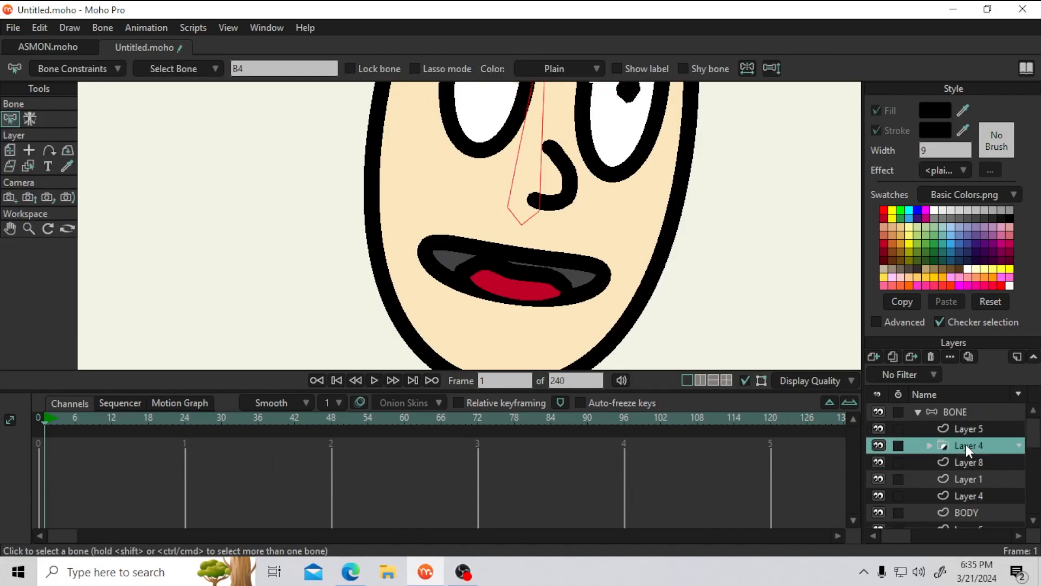
click(931, 445)
click(970, 462)
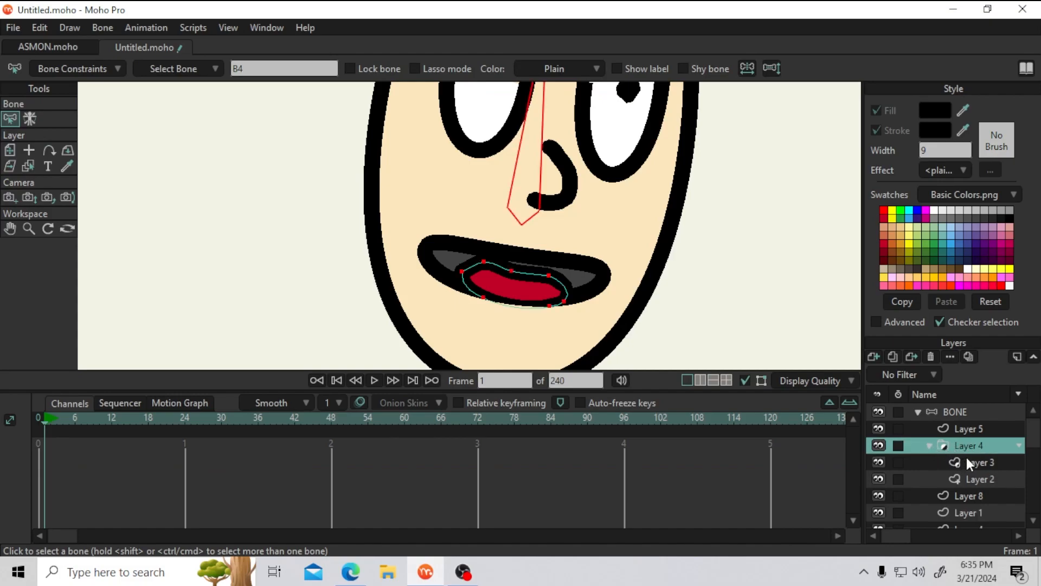
click(987, 478)
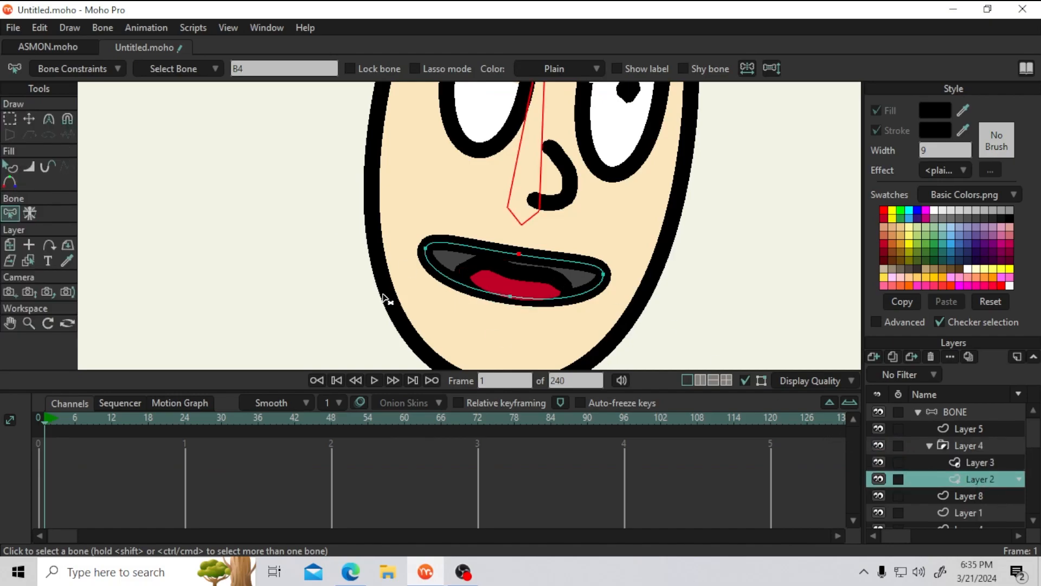
click(33, 117)
drag(525, 259, 539, 290)
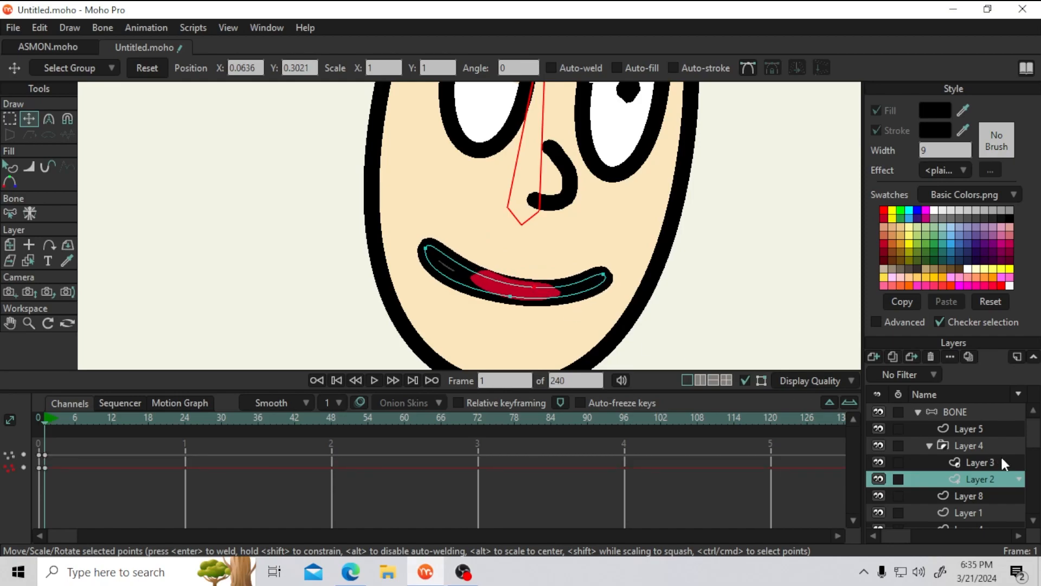
Move the tongue in Layer 3 below the closed mouth at frame 1, to X about 0.0265, Y about 0.2651
click(981, 458)
click(526, 293)
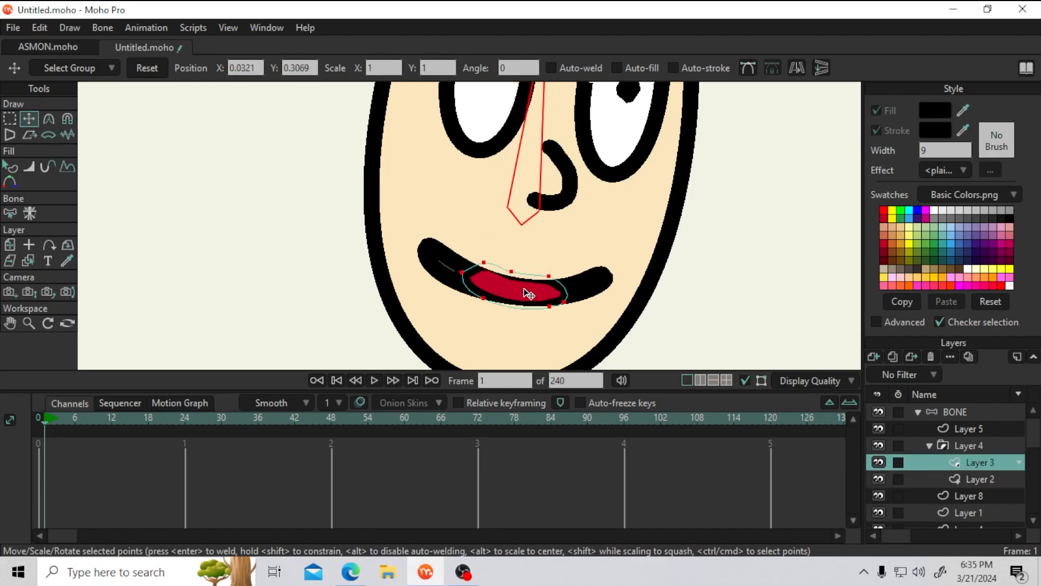
drag(528, 294, 523, 318)
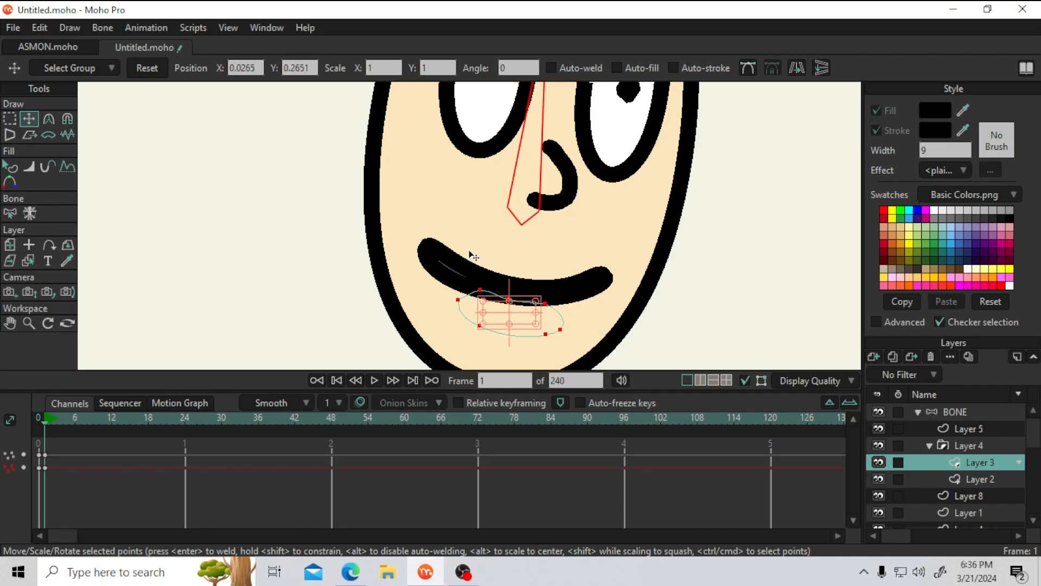
Lower the upper lip point of Layer 2 slightly and pull both mouth corners inward at frame 1 to form a small closed mouth
click(962, 449)
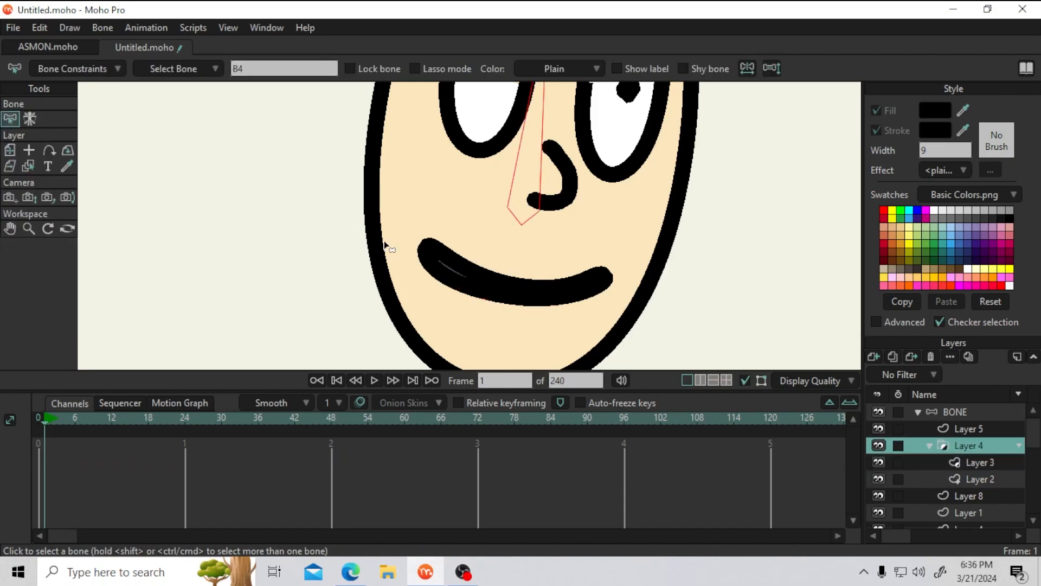
click(981, 479)
click(535, 288)
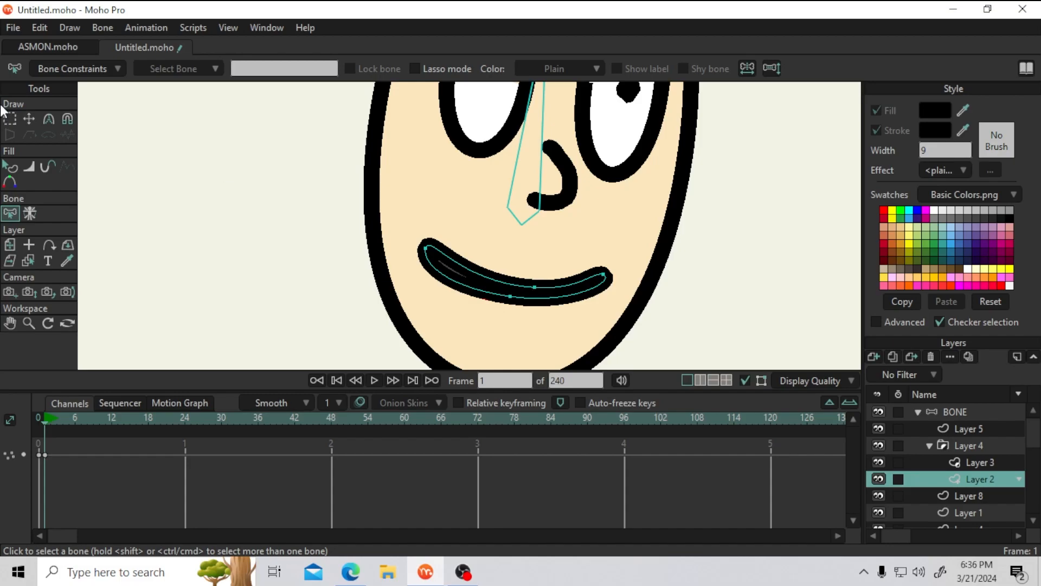
click(30, 120)
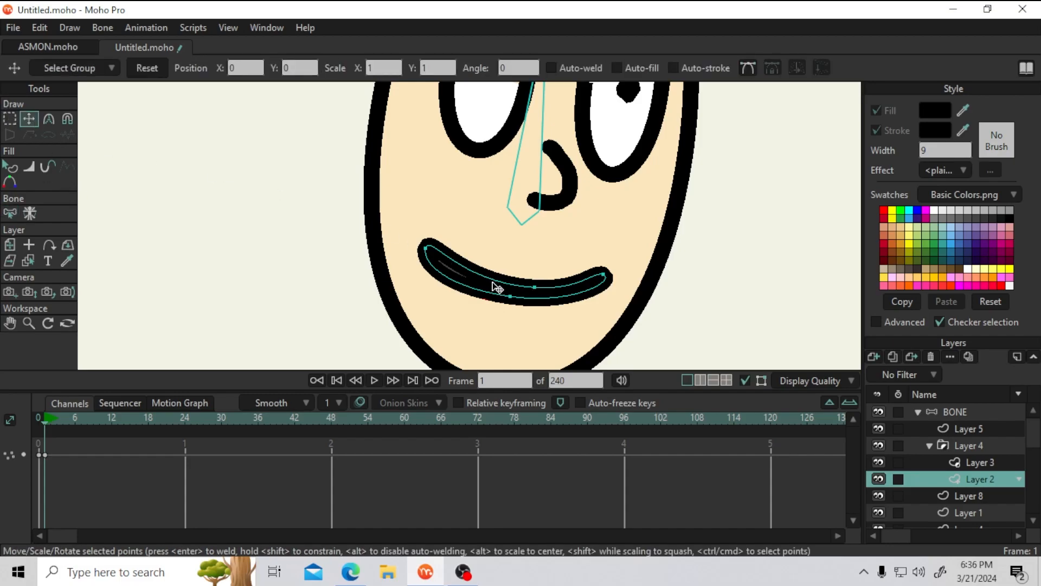
click(534, 288)
drag(536, 298, 541, 293)
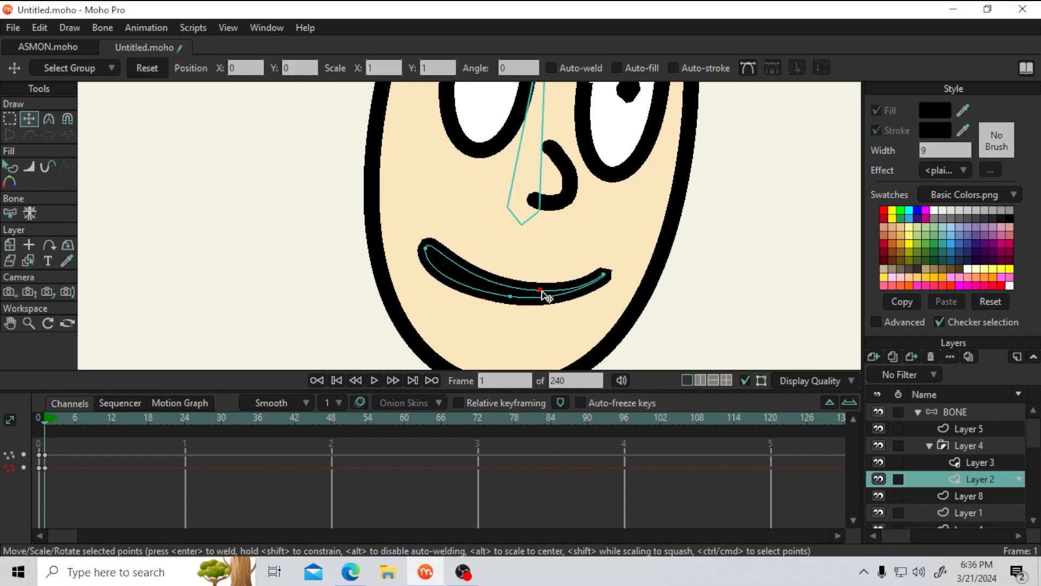
drag(431, 249, 495, 290)
drag(604, 274, 581, 292)
scroll(572, 230, down, 3)
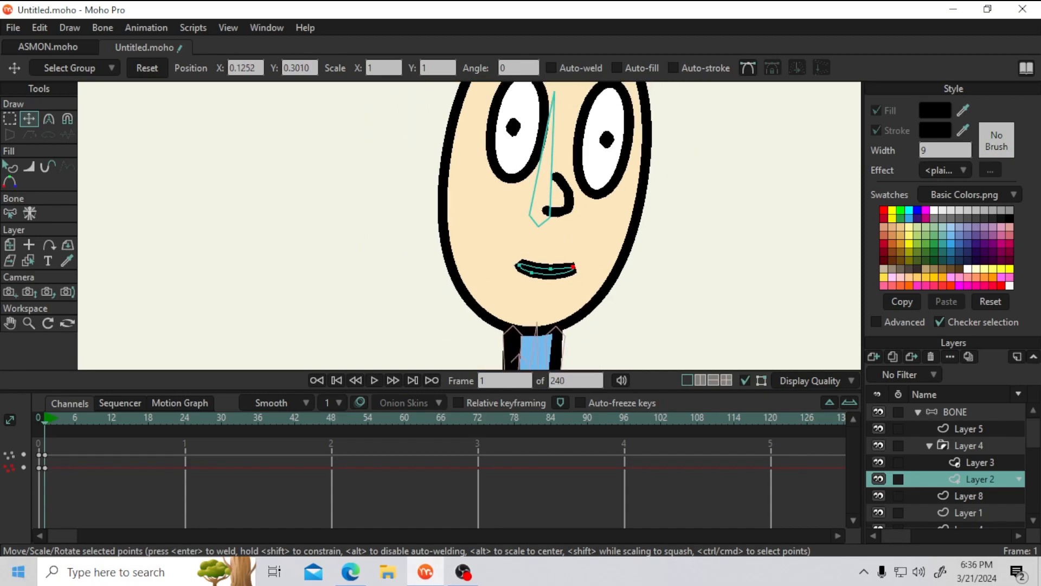
Keyframe the small mouth's points at frame 7 and stretch its left corner outward and up at frame 11
drag(55, 422, 88, 422)
scroll(523, 273, up, 3)
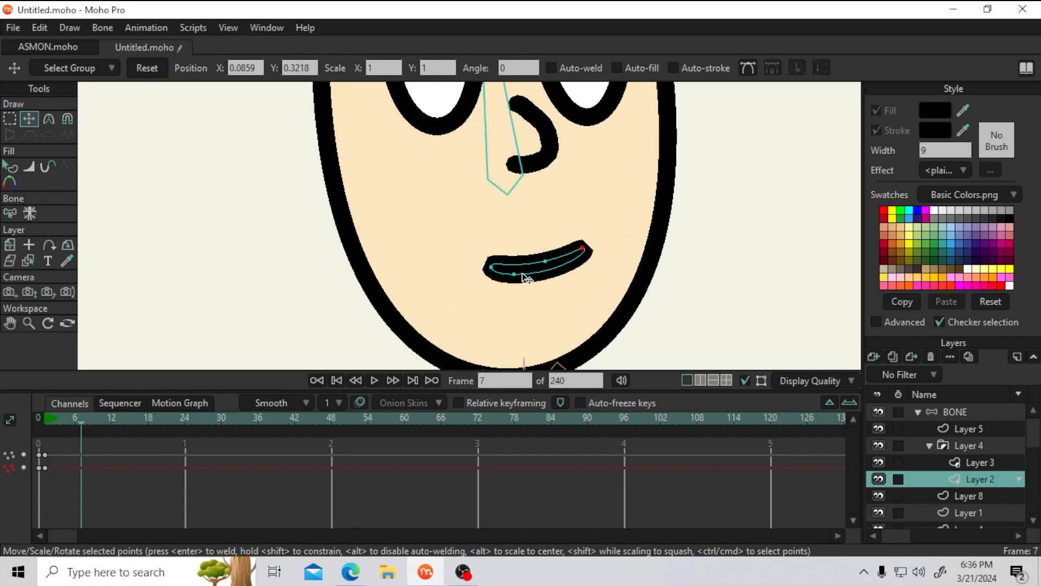
click(491, 269)
drag(583, 248, 583, 249)
click(514, 274)
drag(77, 425, 105, 421)
drag(471, 271, 403, 235)
Keyframe the mouth's points at frame 22 and open it at frame 24 by raising the top-middle point to X about -0.0042, Y about 0.3450
drag(131, 427, 172, 421)
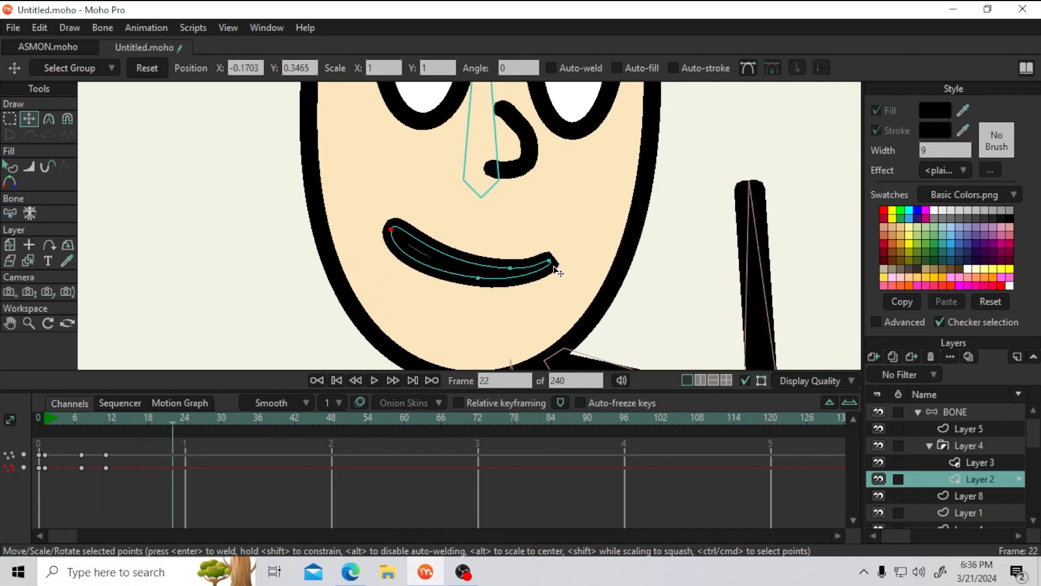
click(511, 268)
click(546, 265)
click(184, 417)
click(509, 263)
drag(514, 265, 515, 235)
scroll(529, 271, down, 2)
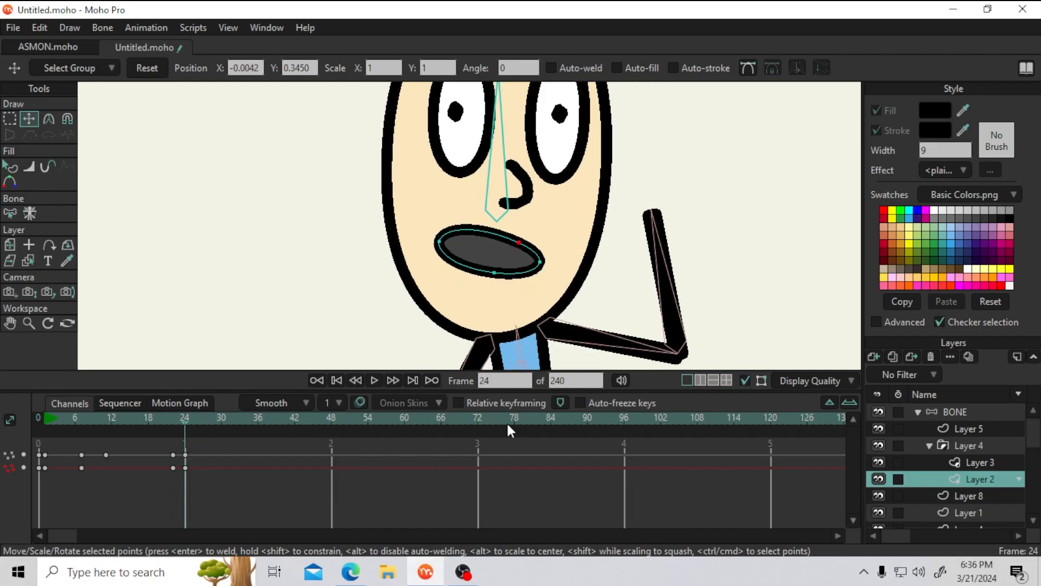
Keyframe the tongue in Layer 3 at frame 22 and raise it into the open mouth at frame 25, to X about -0.0613, Y about 0.2922
click(971, 464)
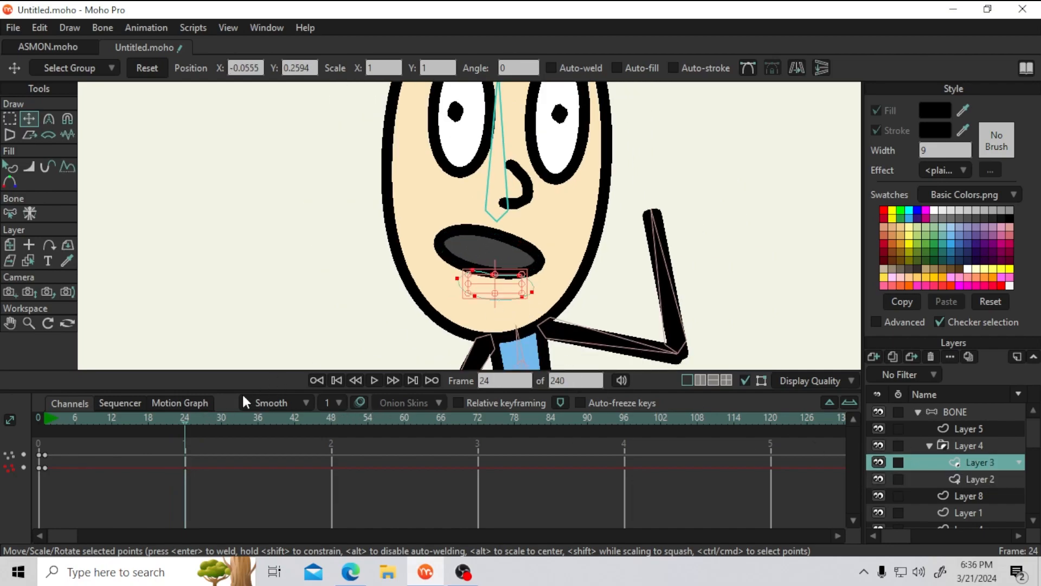
drag(182, 422, 173, 419)
drag(520, 296, 512, 282)
mouse_move(187, 417)
mouse_down()
mouse_move(177, 422)
mouse_move(190, 424)
mouse_up()
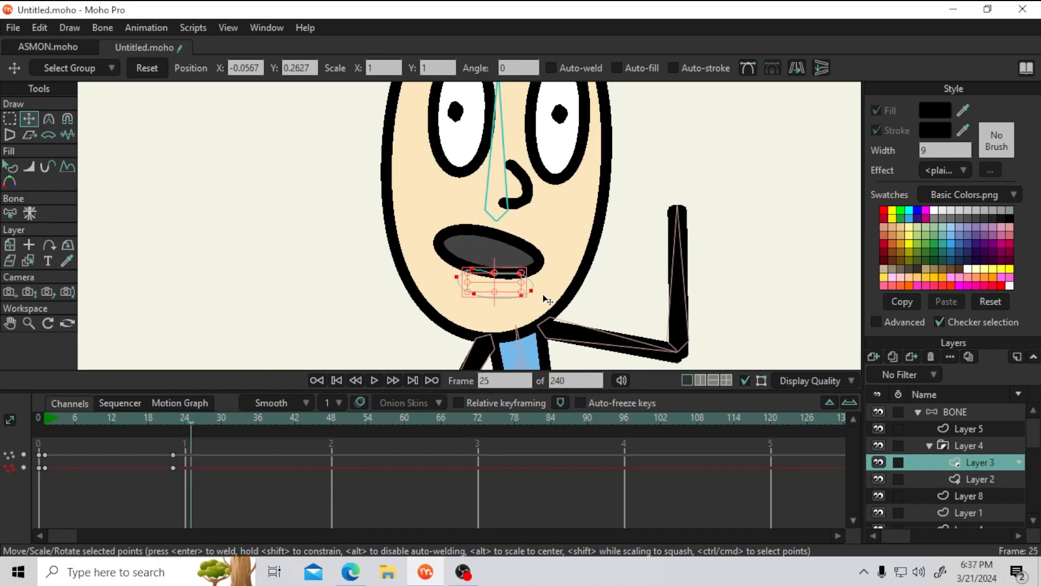
scroll(488, 269, up, 3)
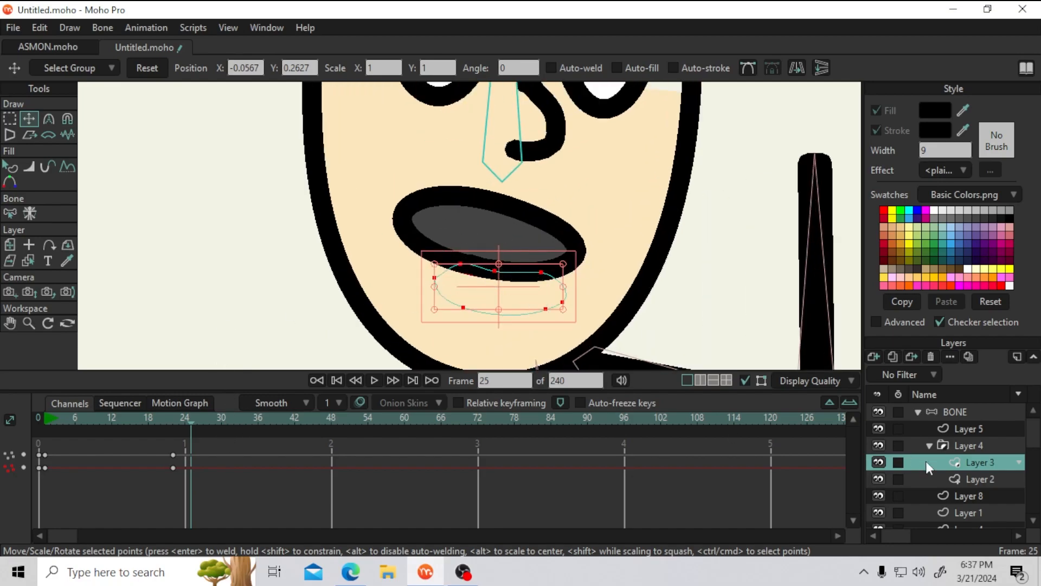
drag(553, 303, 545, 278)
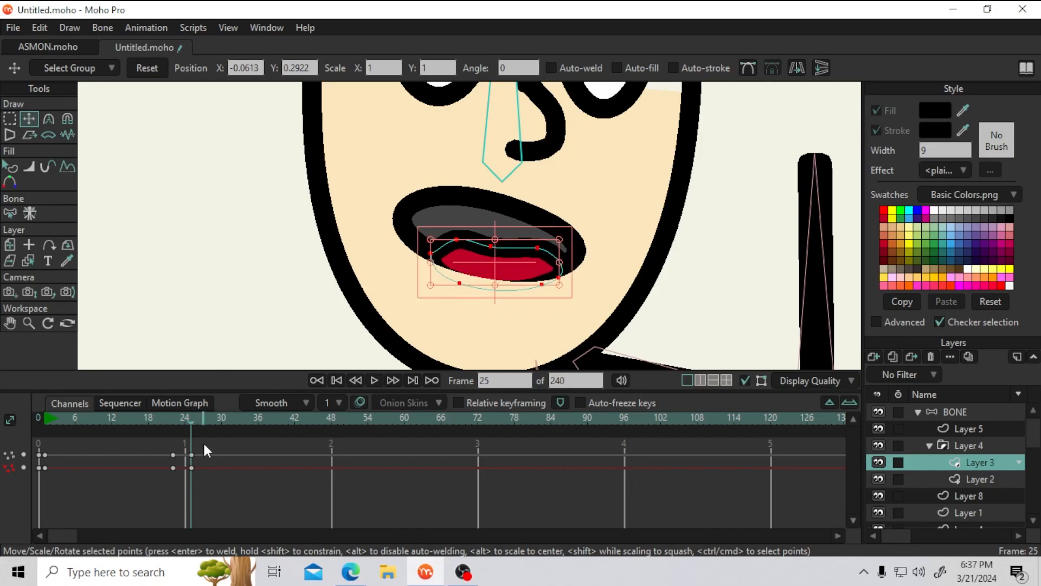
Draw two slanted eyebrows freehand above the eyes in Layer 1 at frame 0
drag(191, 423, 343, 423)
drag(423, 285, 464, 249)
scroll(452, 256, down, 1)
scroll(450, 178, up, 5)
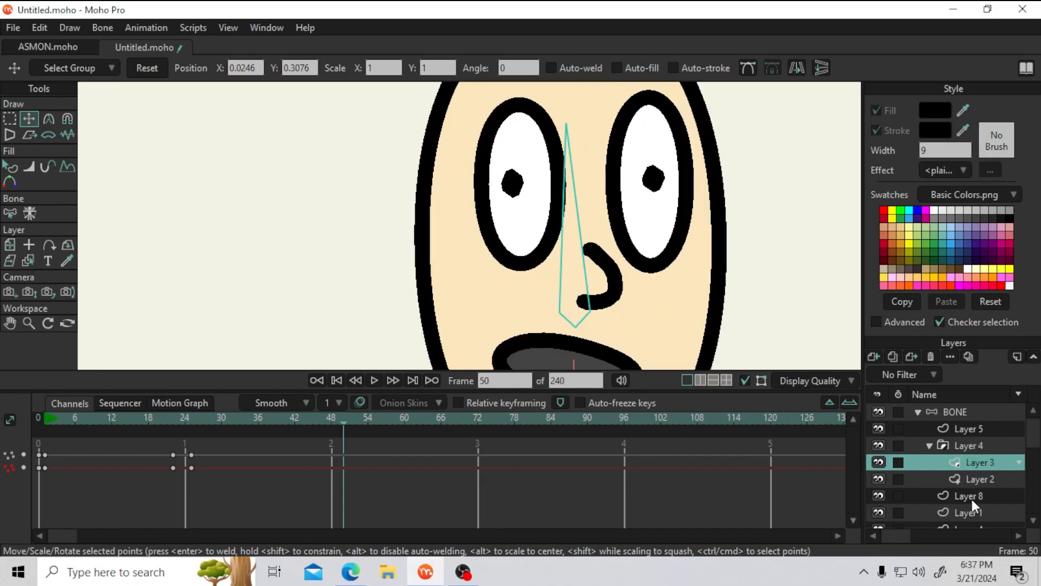
click(949, 512)
click(39, 417)
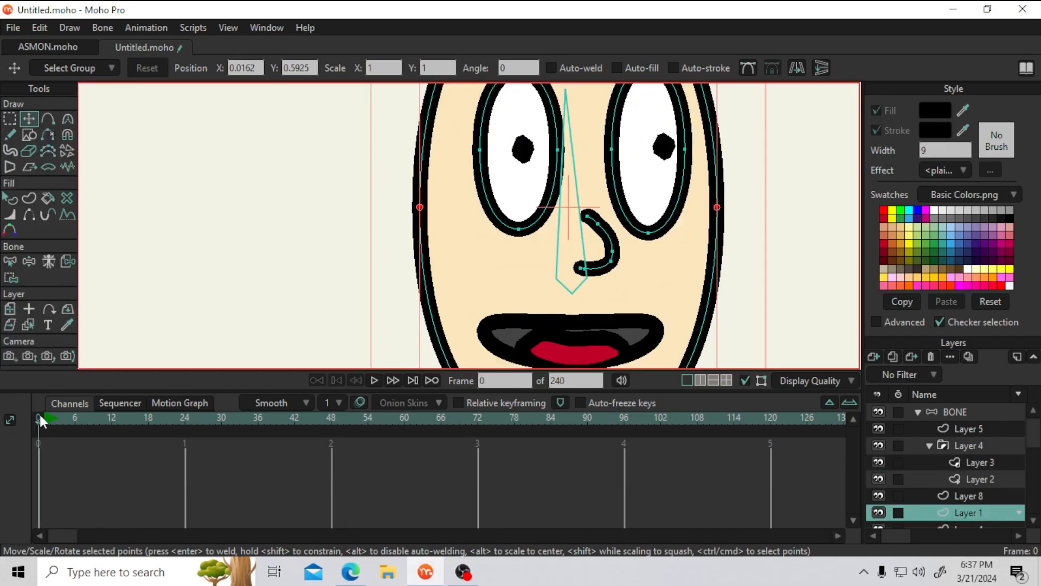
drag(611, 174, 574, 293)
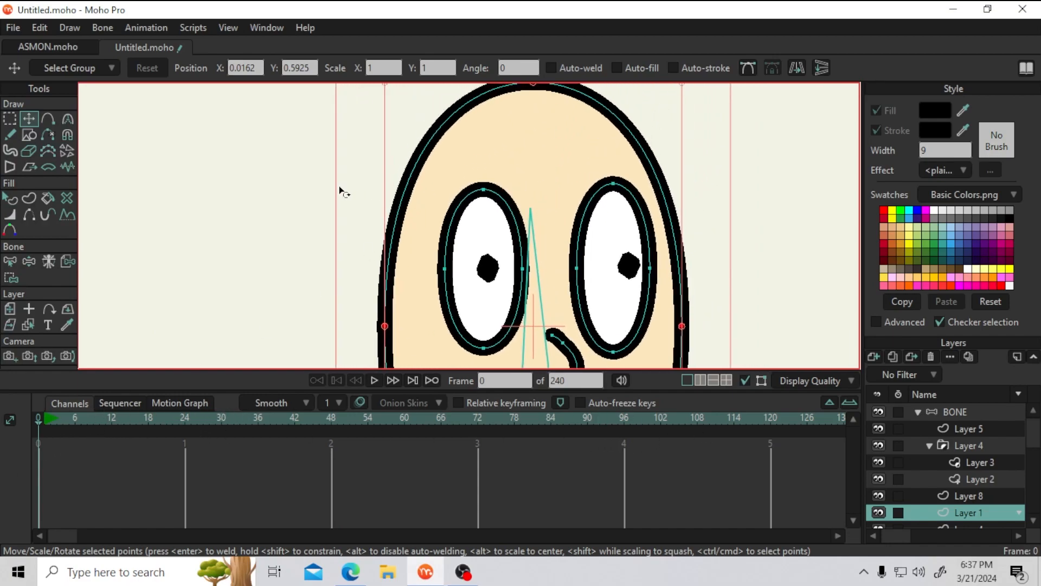
click(18, 133)
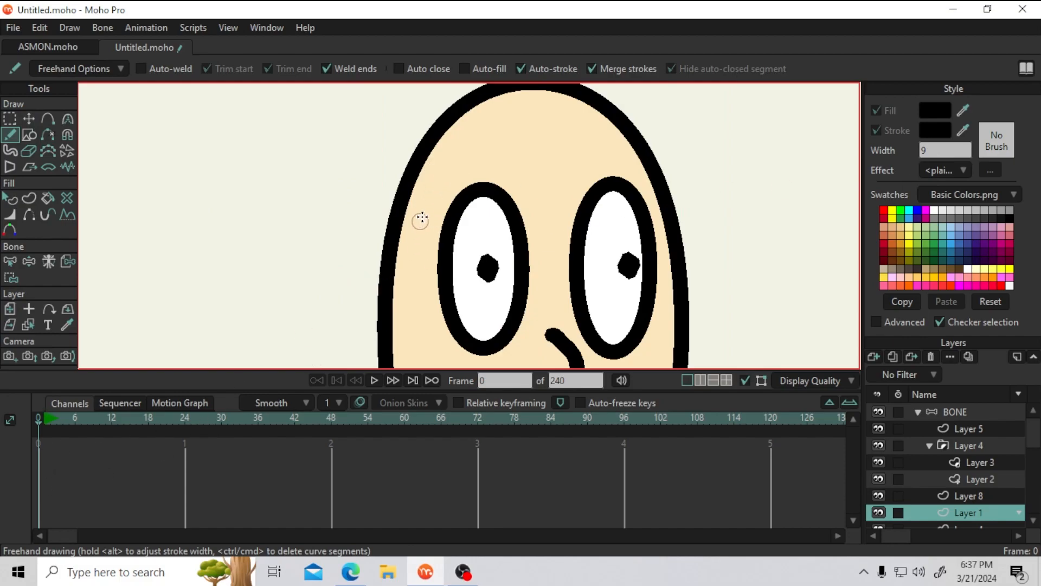
drag(434, 165, 528, 174)
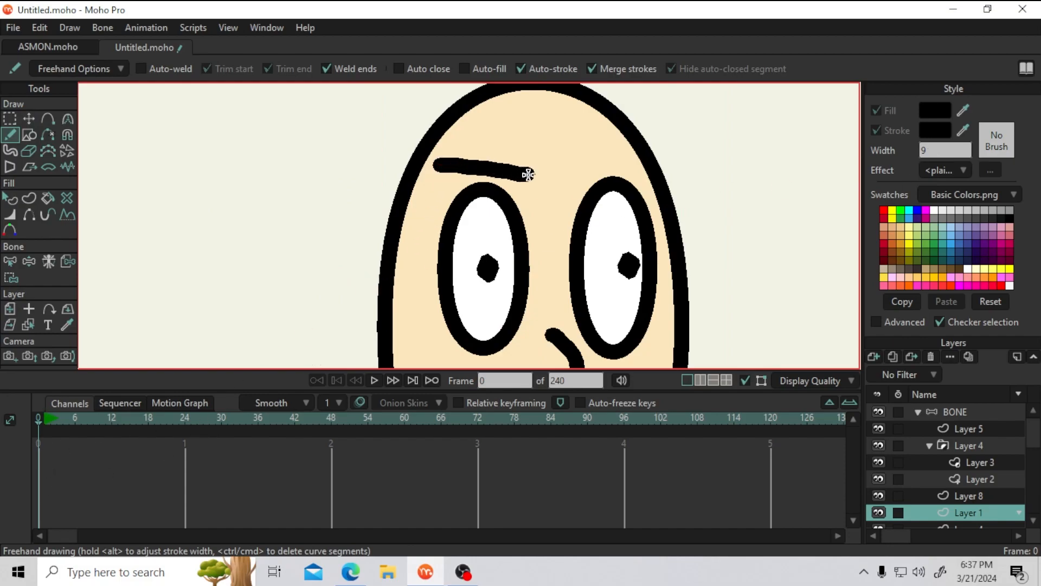
drag(635, 159, 578, 173)
scroll(471, 286, down, 4)
drag(476, 293, 494, 187)
scroll(493, 190, up, 3)
scroll(516, 202, down, 3)
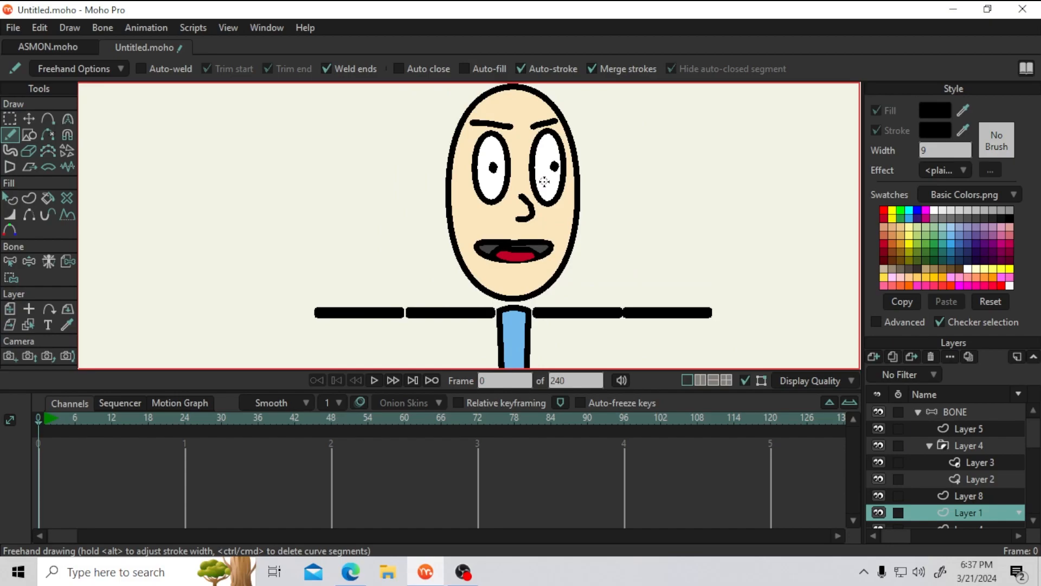
Try to apply a Shaded effect to Layer 1 with a light blue shadow colour and a light angle of 168.69
click(965, 499)
click(967, 509)
click(955, 169)
click(969, 210)
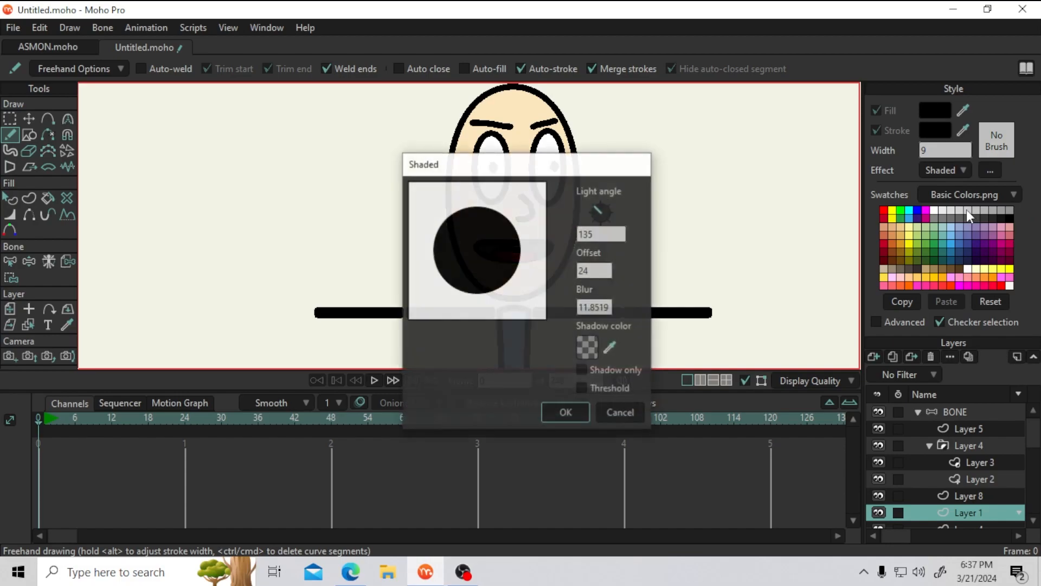
drag(461, 162, 640, 156)
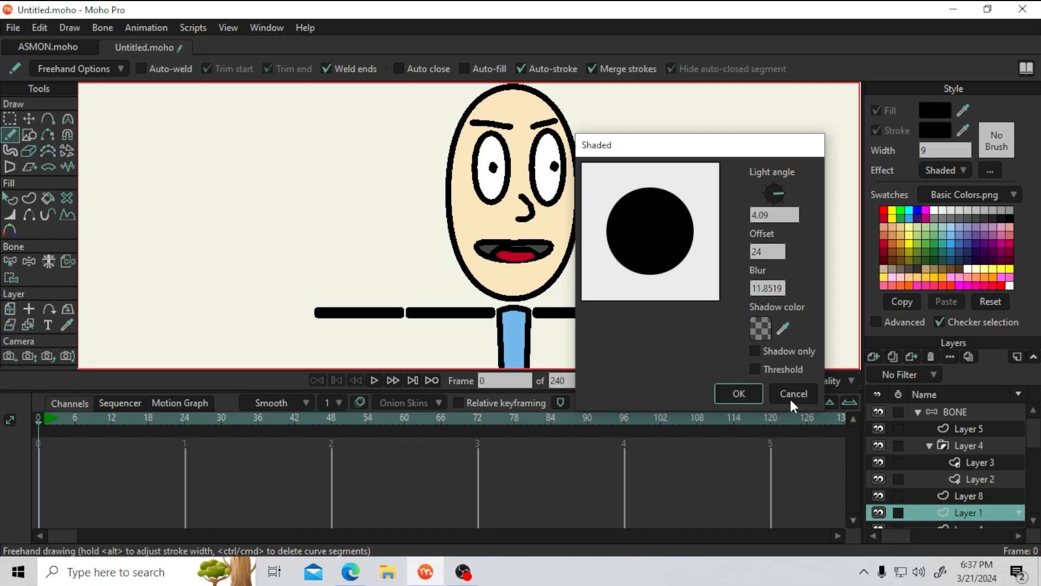
click(782, 329)
click(952, 221)
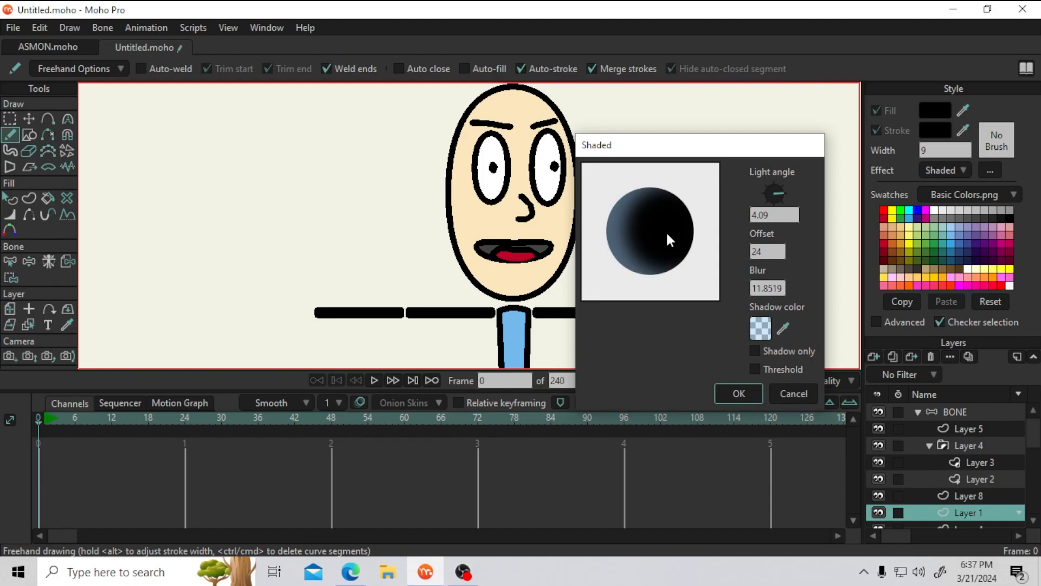
mouse_move(775, 193)
mouse_down()
mouse_move(760, 178)
mouse_move(773, 213)
mouse_move(797, 203)
mouse_move(764, 177)
mouse_move(802, 194)
mouse_move(767, 230)
mouse_move(731, 189)
mouse_move(766, 181)
mouse_move(671, 270)
mouse_up()
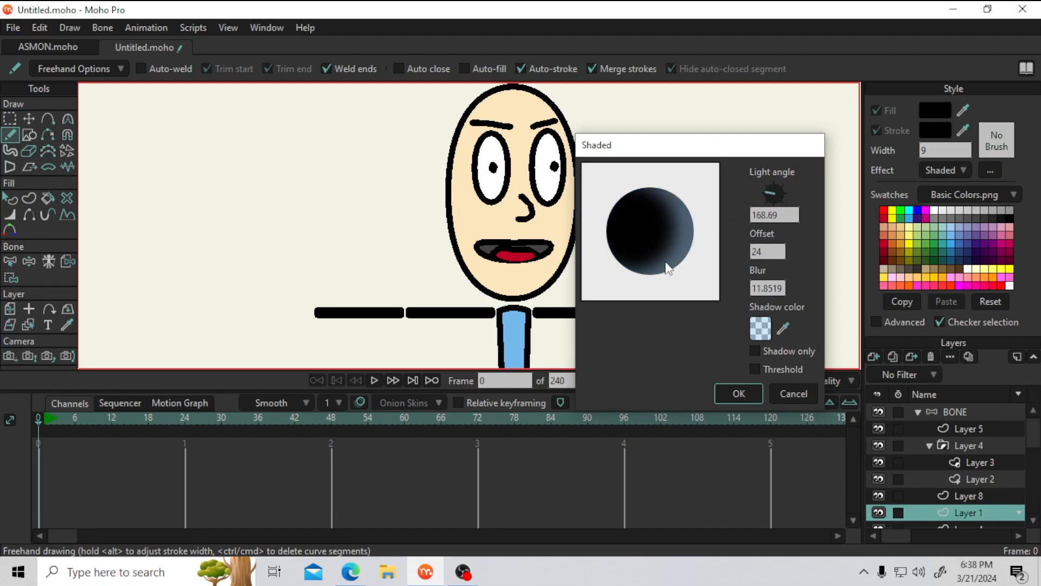
click(738, 394)
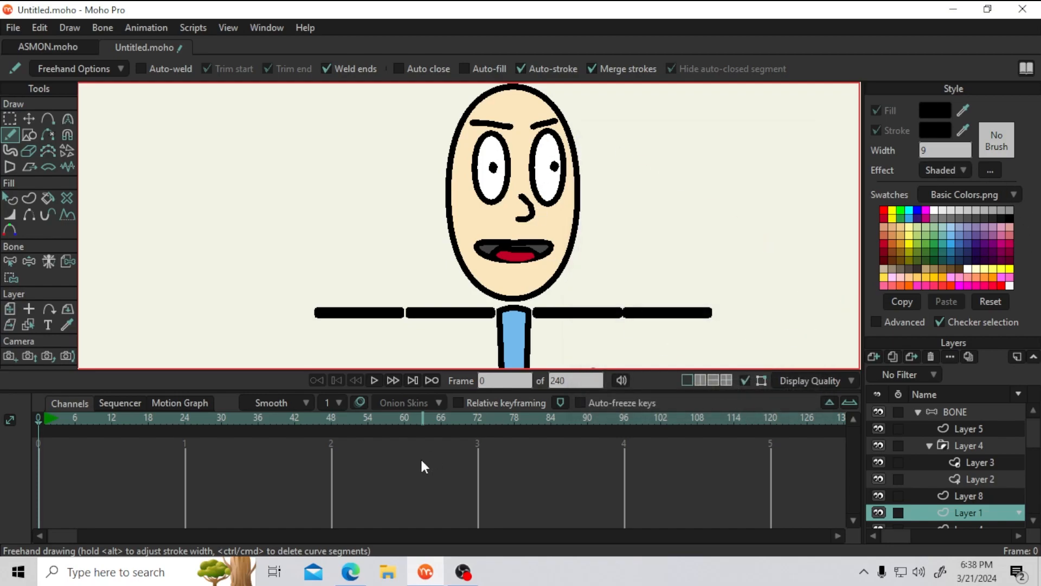
Apply a Shaded effect to the blue torso shape in the BODY layer with a light angle of 216.19
drag(294, 417, 30, 437)
drag(759, 317, 765, 177)
click(972, 482)
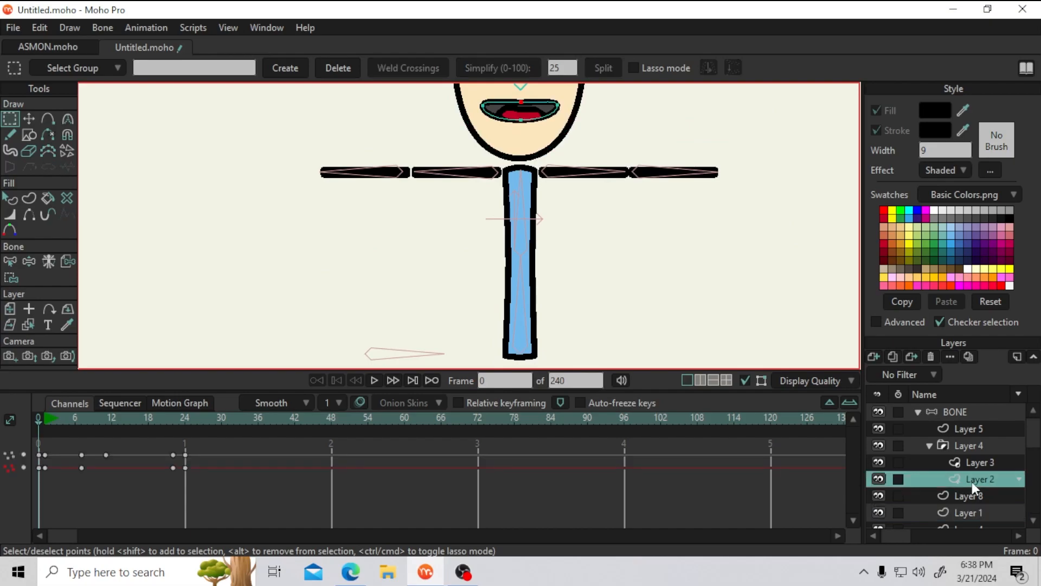
scroll(972, 482, down, 3)
click(969, 494)
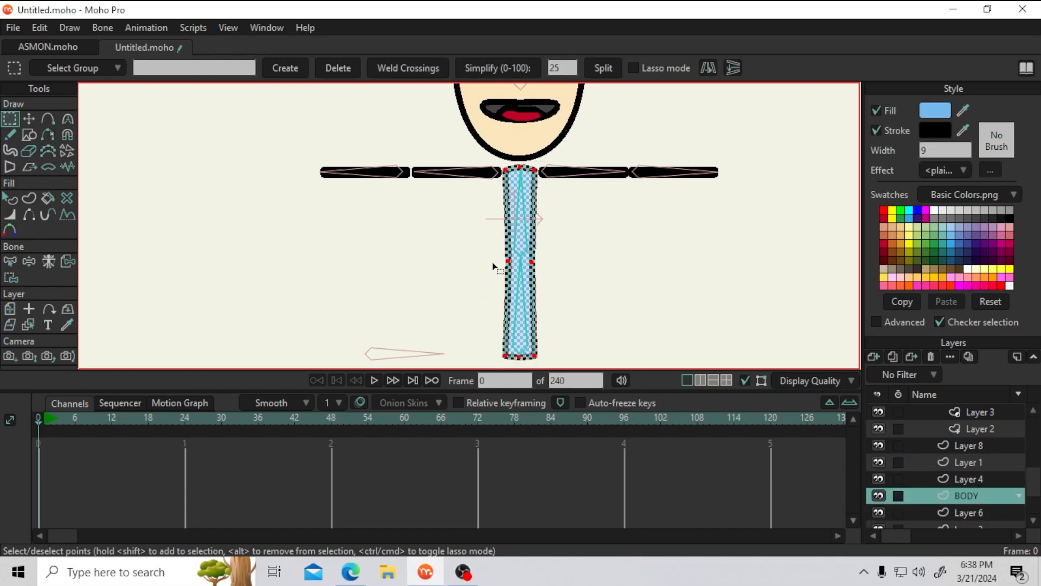
scroll(516, 236, up, 4)
drag(530, 181, 533, 289)
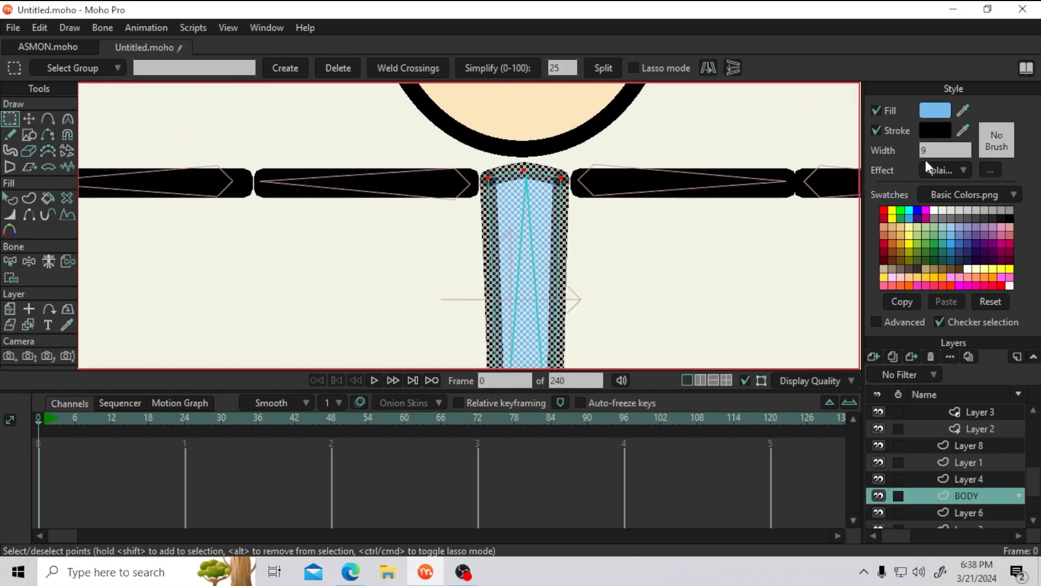
click(968, 171)
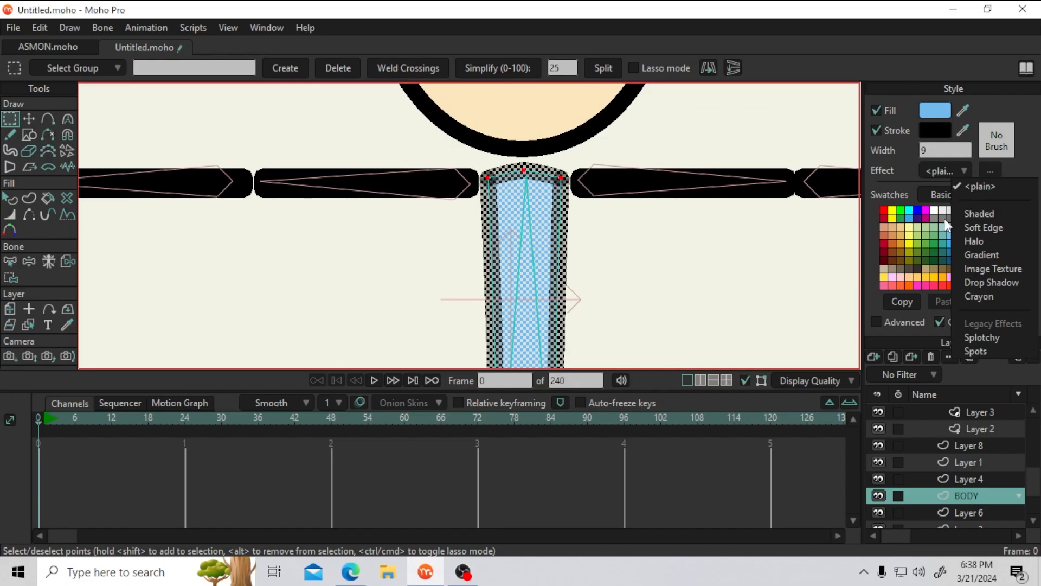
click(978, 215)
mouse_move(595, 201)
mouse_down()
mouse_move(606, 200)
mouse_move(617, 238)
mouse_move(570, 236)
mouse_up()
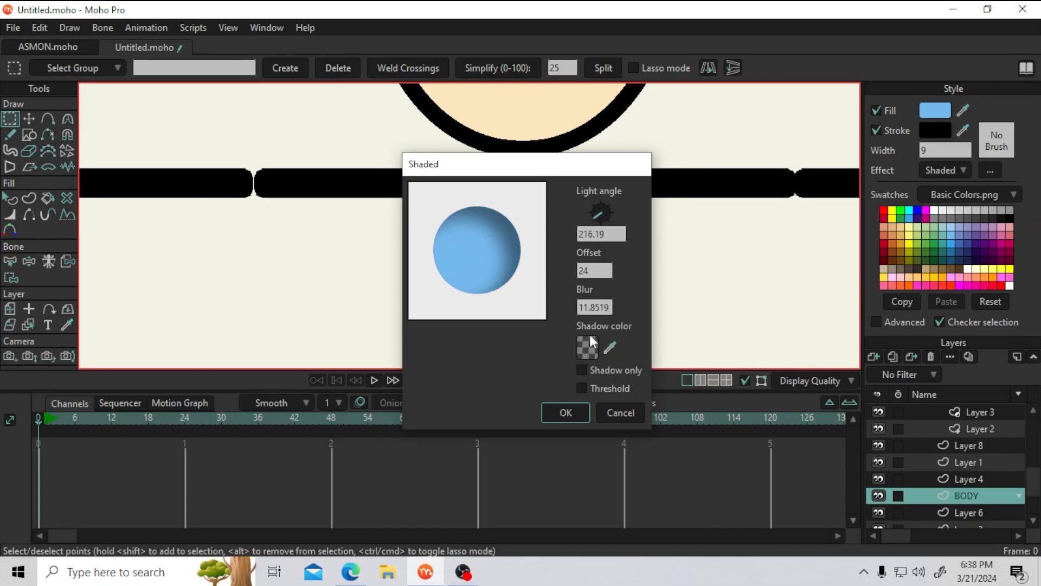
click(553, 419)
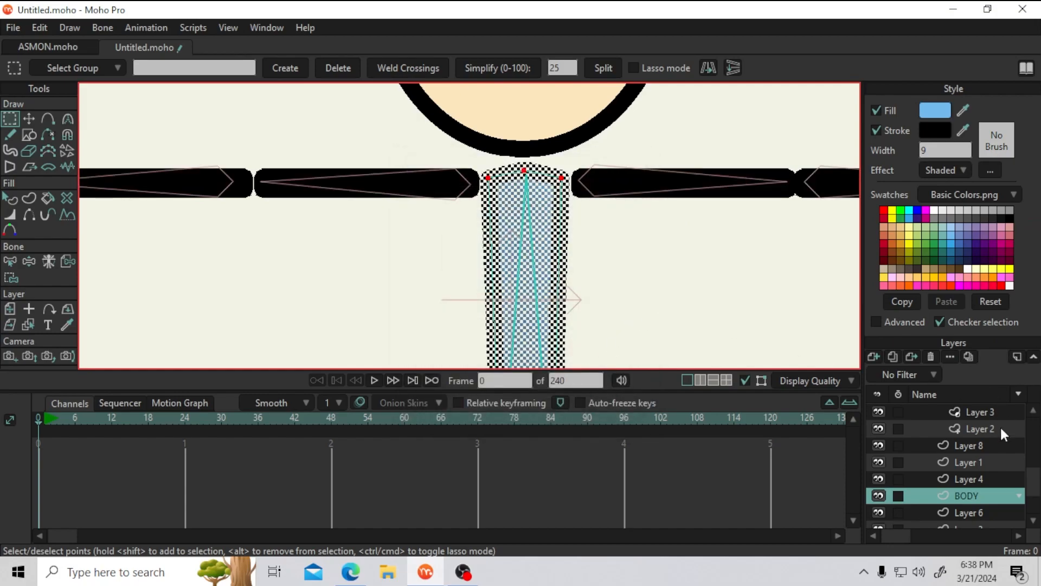
Deselect the torso by switching to Layer 8 and examine its shading up close and with the whole figure
click(981, 445)
scroll(379, 240, down, 5)
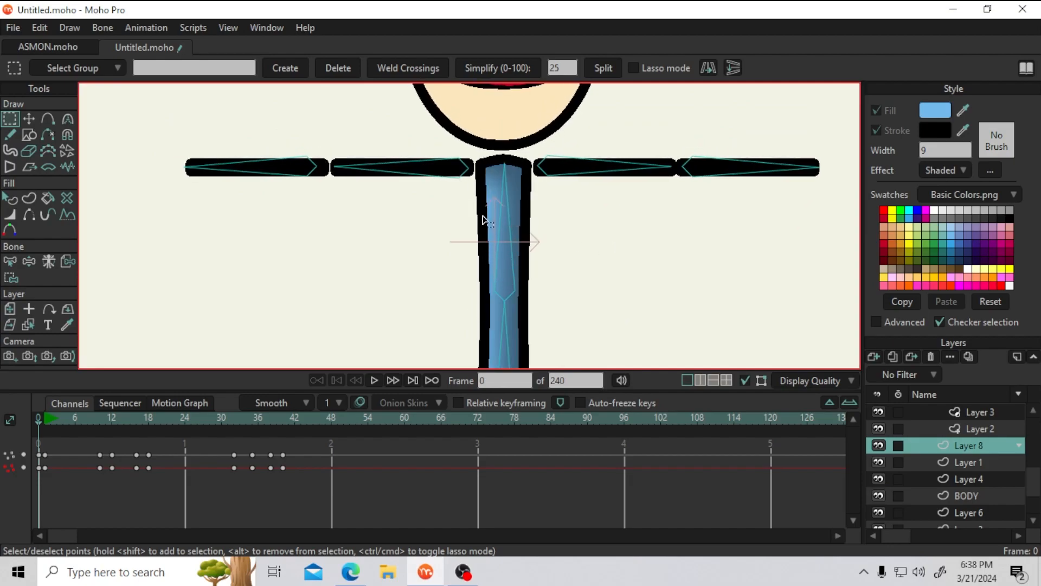
drag(421, 137, 411, 245)
scroll(415, 255, down, 5)
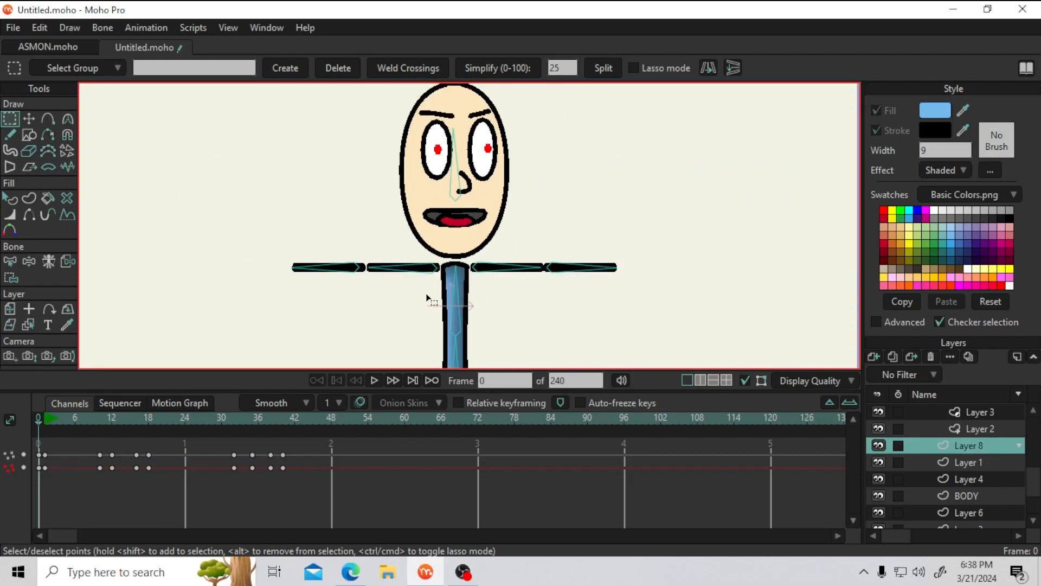
drag(431, 344, 462, 242)
scroll(449, 213, up, 5)
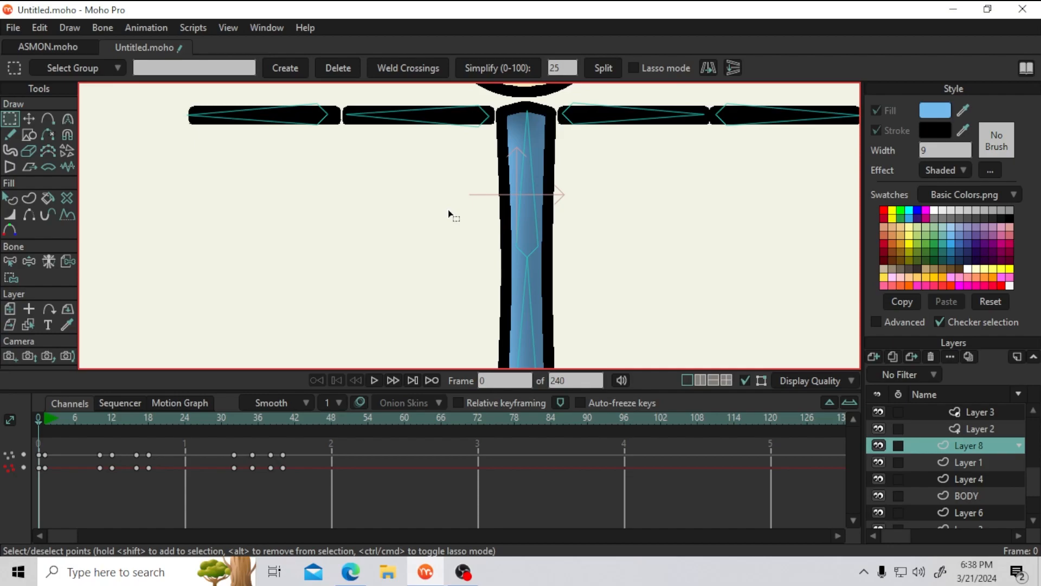
scroll(464, 210, down, 2)
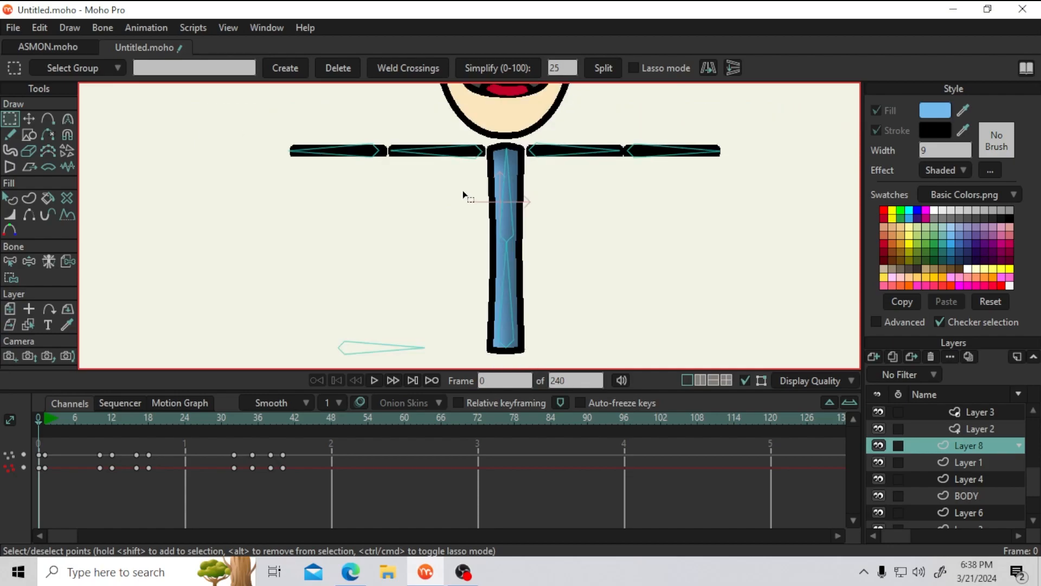
drag(459, 167, 437, 278)
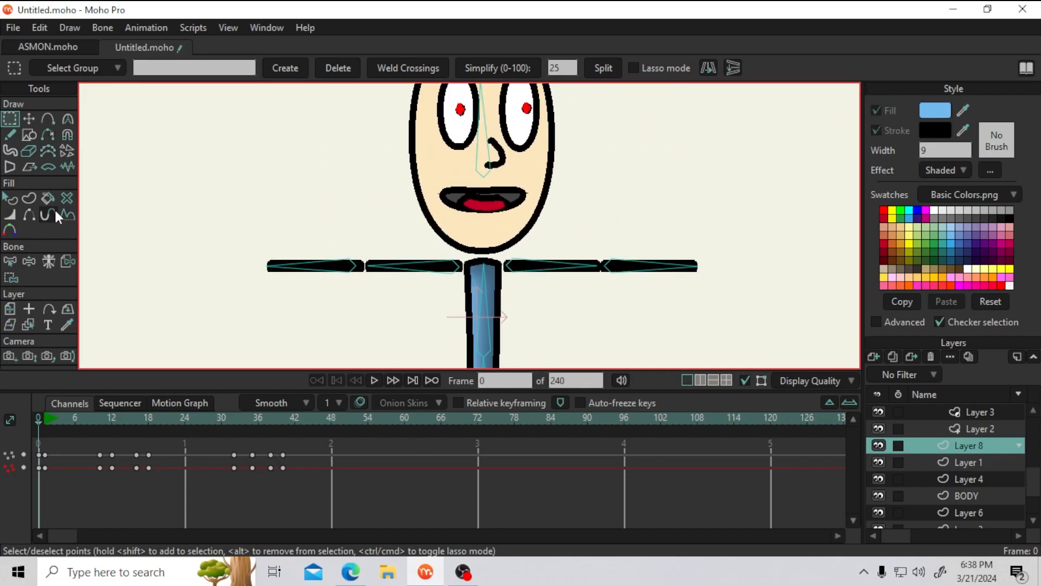
Select the head bone B4 in the BONE layer and scrub the animation to frame 50 and back to frame 1
scroll(946, 434, up, 1)
click(954, 411)
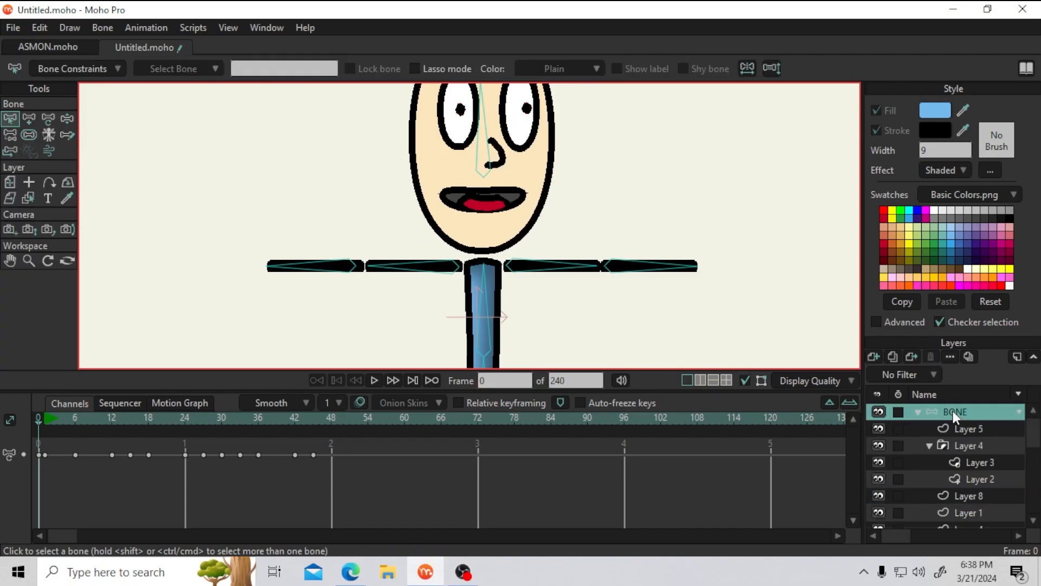
click(467, 110)
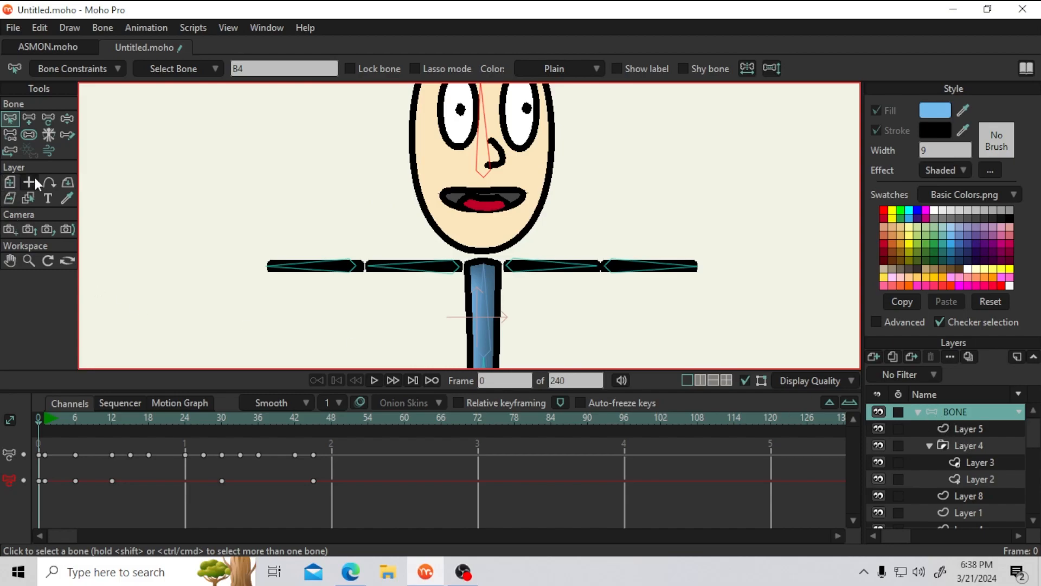
drag(57, 419, 344, 461)
scroll(432, 321, down, 5)
drag(438, 323, 450, 268)
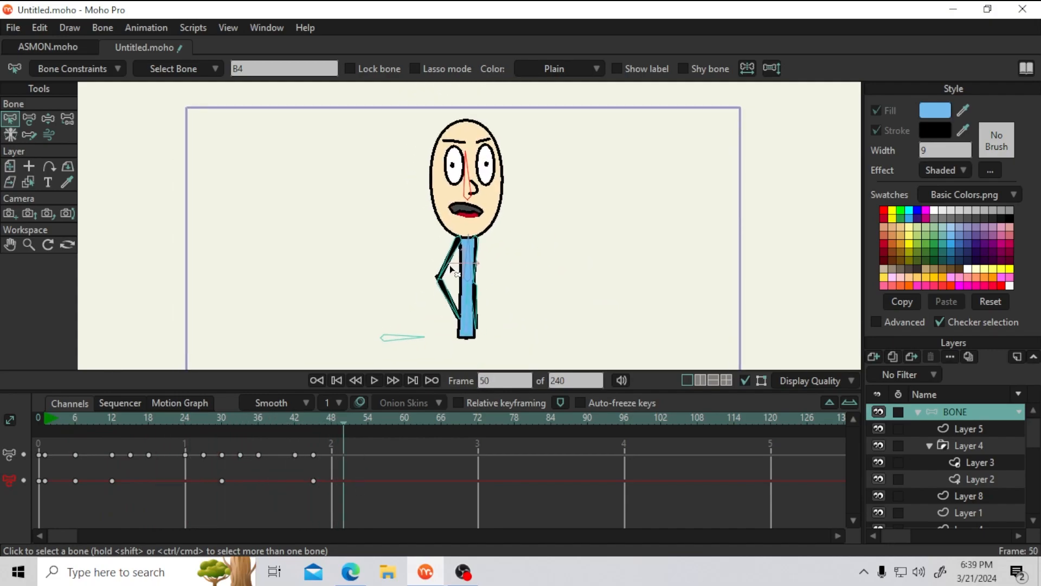
drag(242, 417, 44, 428)
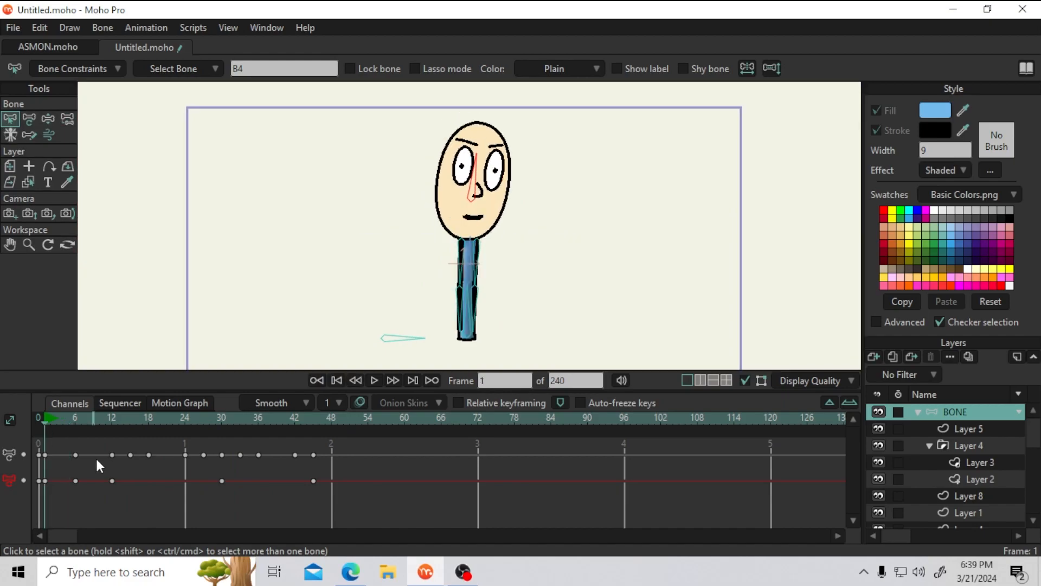
Play the animation from its first frames to check the arm, head and mouth motion
key(space)
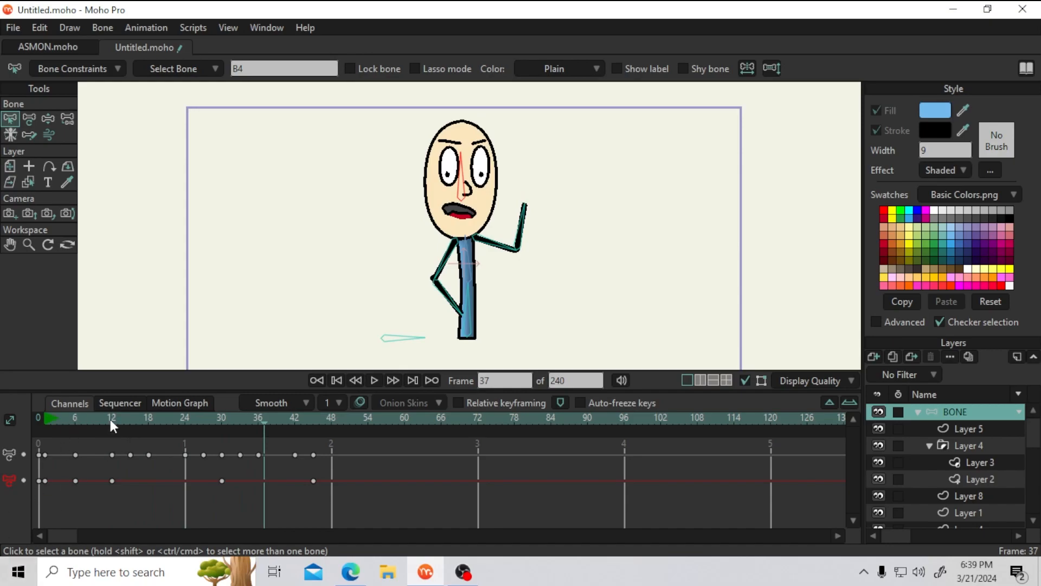
click(65, 418)
click(53, 417)
key(space)
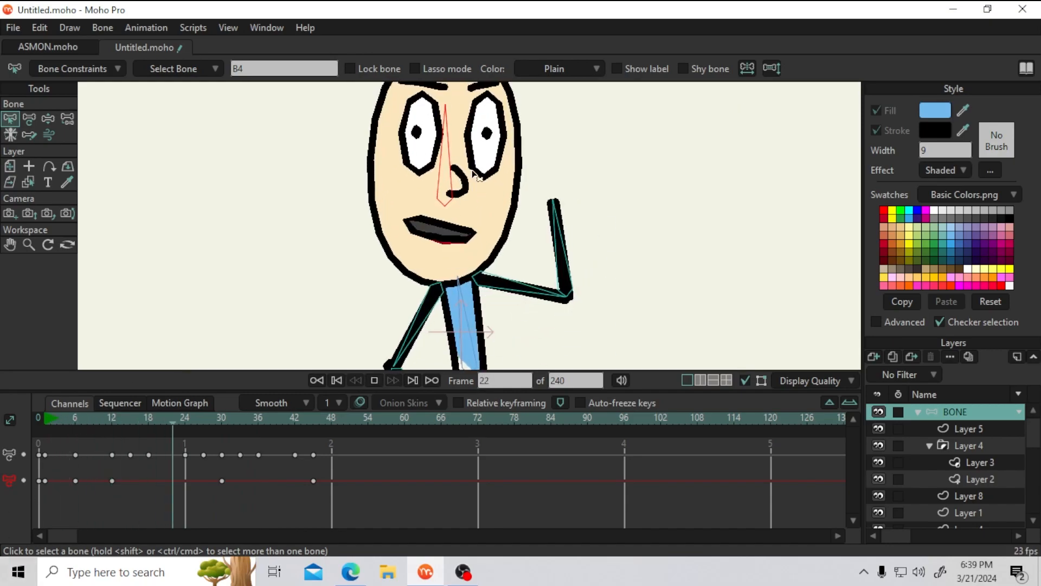
key(space)
Set the display quality to High and replay the animation from the beginning
click(788, 384)
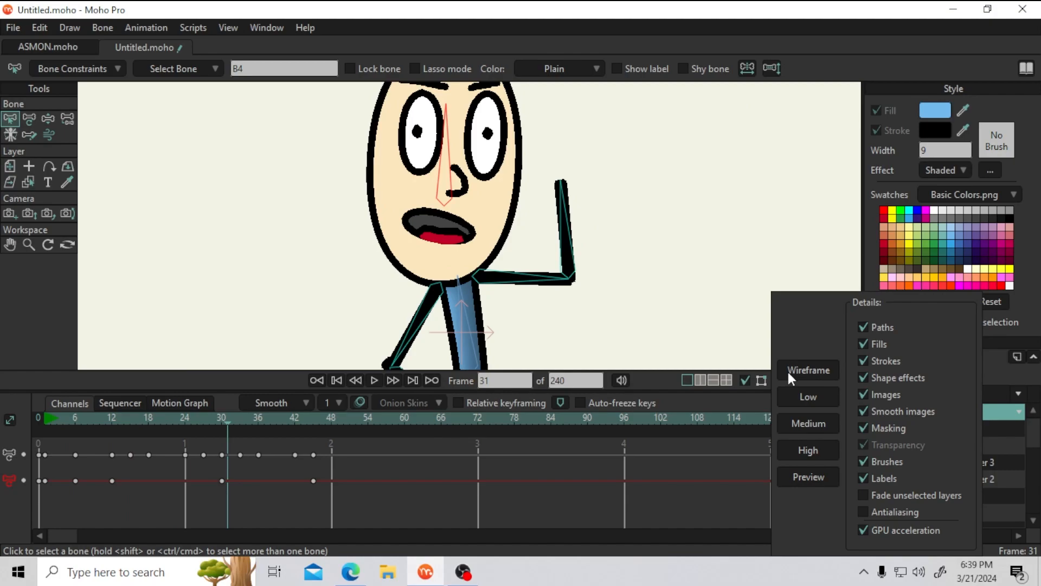
click(808, 451)
click(54, 412)
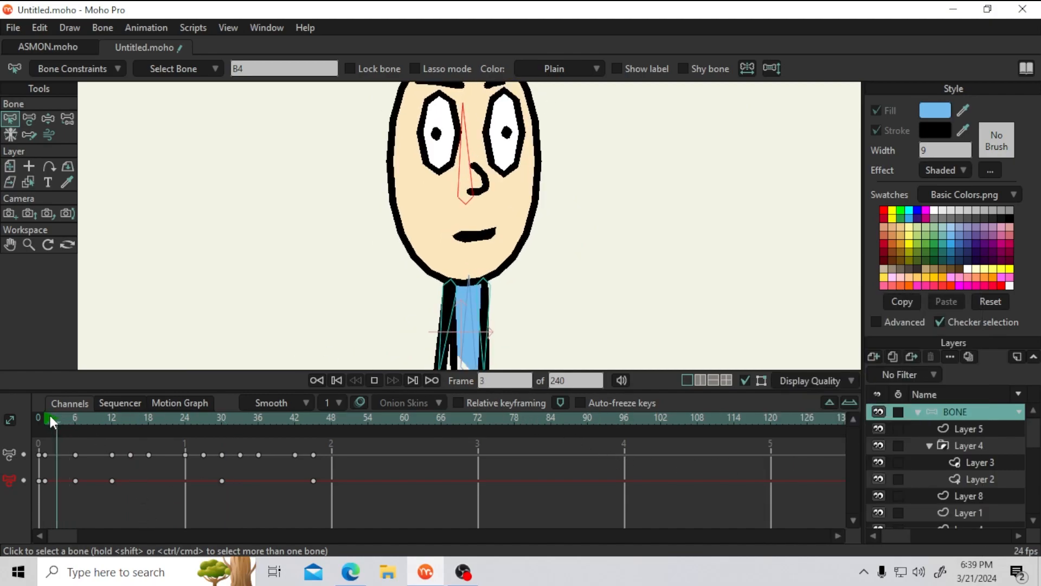
key(space)
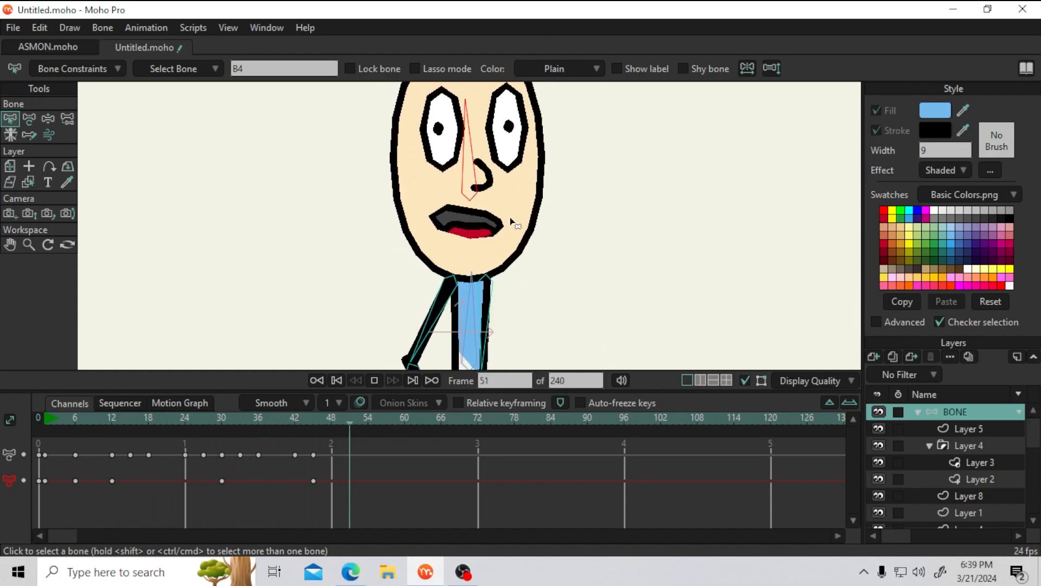
key(space)
Replay the animation from the start with the face in close-up, and inspect the whole character at frame 66
scroll(515, 178, up, 3)
scroll(558, 228, down, 2)
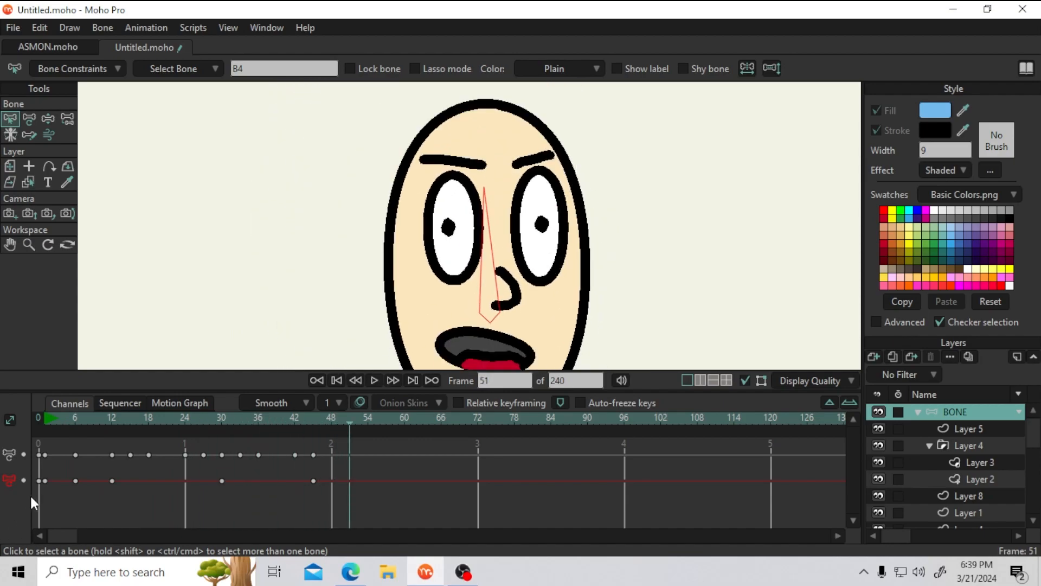
drag(90, 415, 41, 416)
key(space)
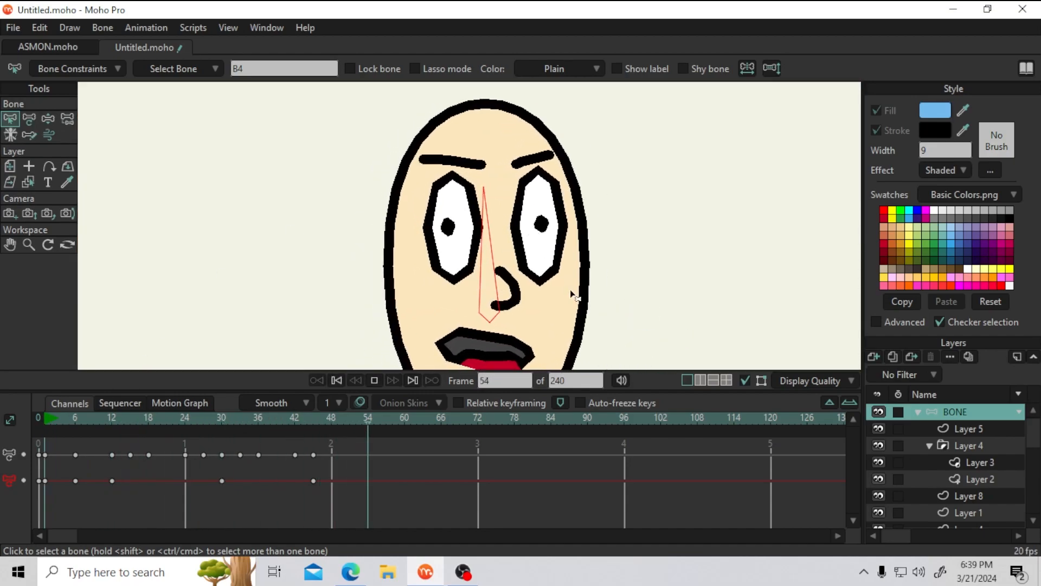
key(space)
scroll(550, 276, down, 5)
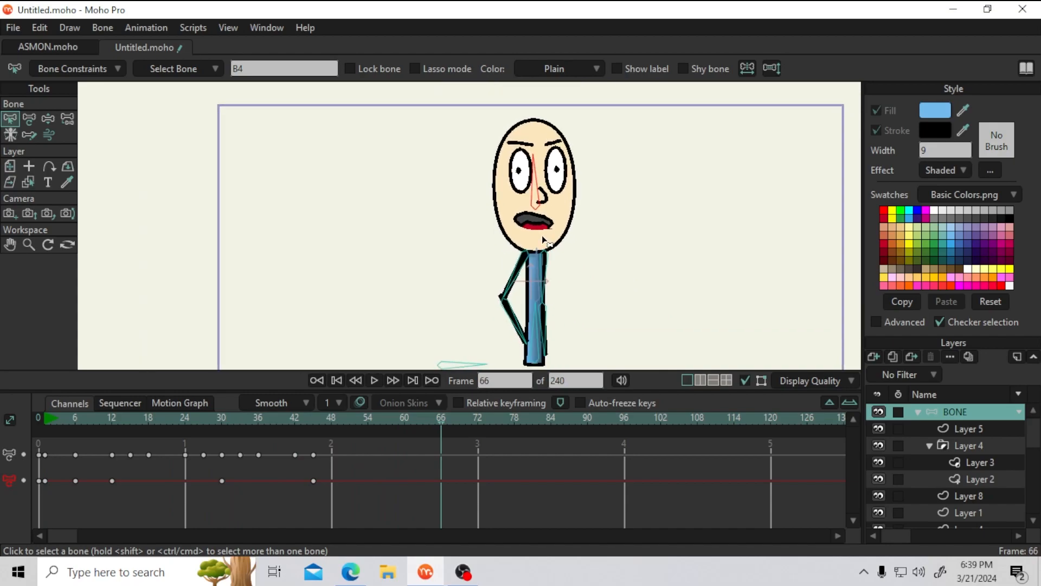
scroll(542, 241, up, 3)
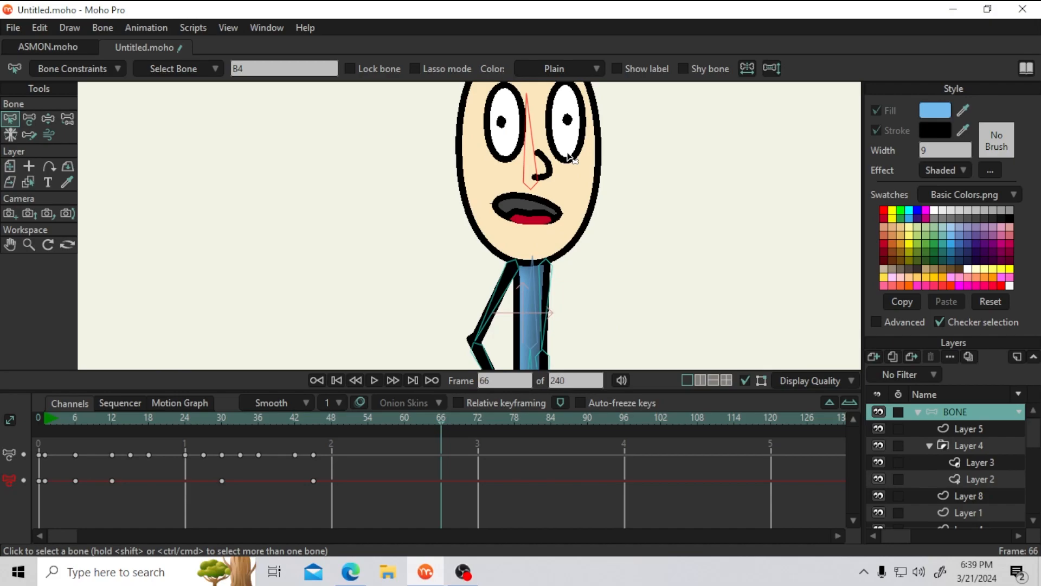
drag(574, 160, 555, 185)
scroll(555, 186, down, 2)
drag(524, 294, 492, 224)
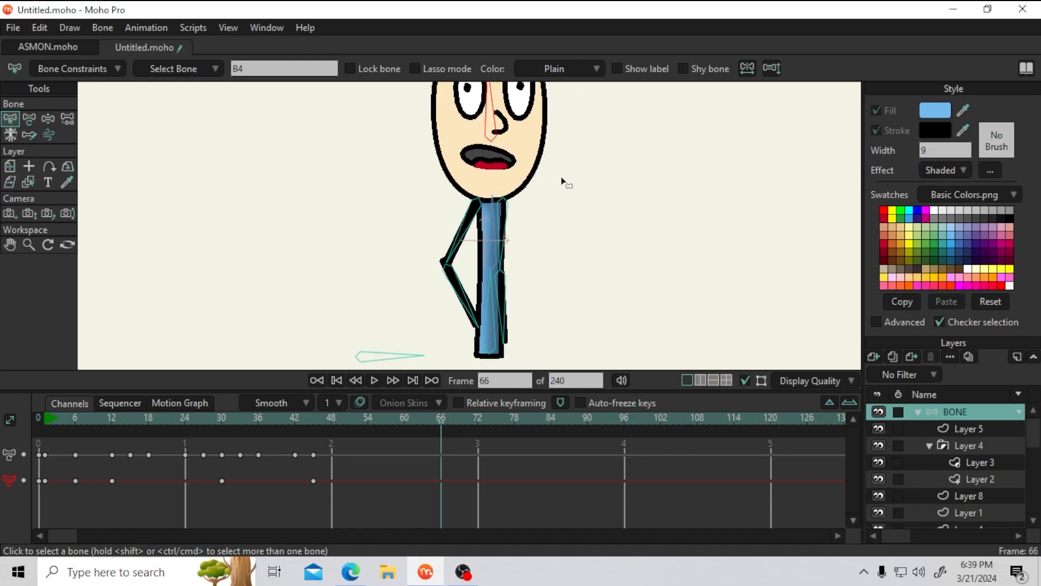
click(13, 29)
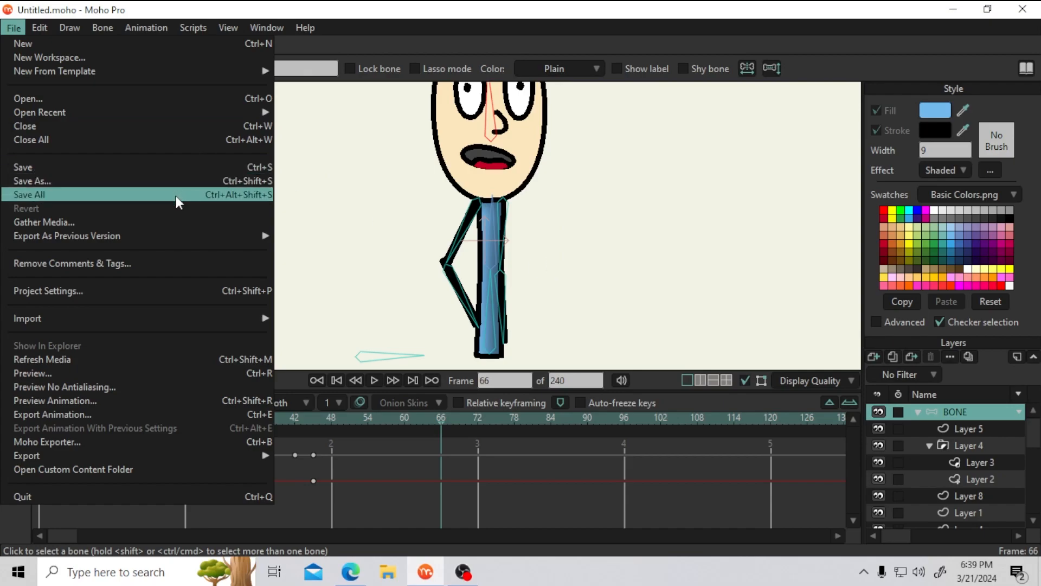
mouse_move(164, 325)
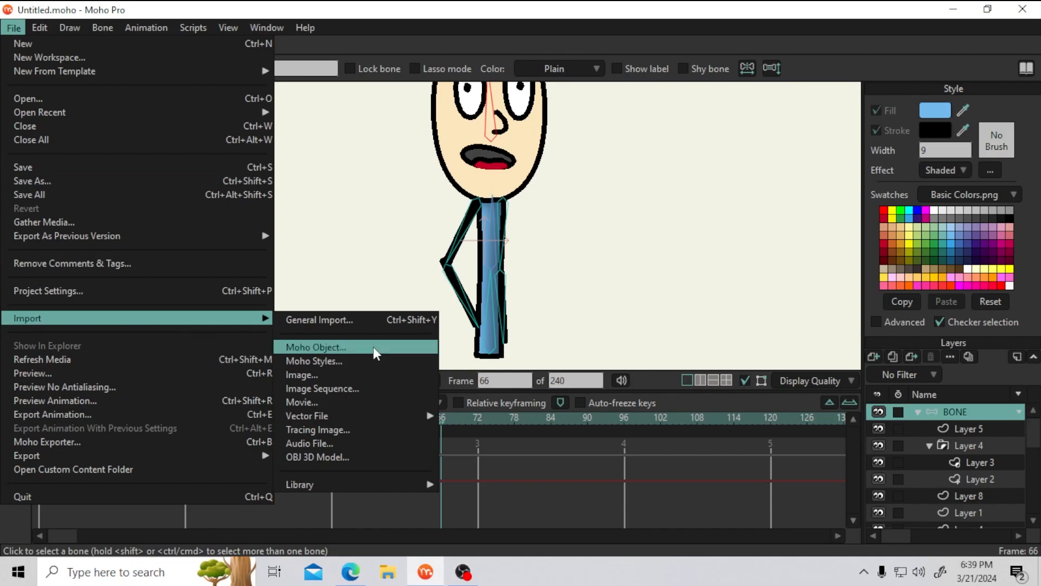
click(631, 276)
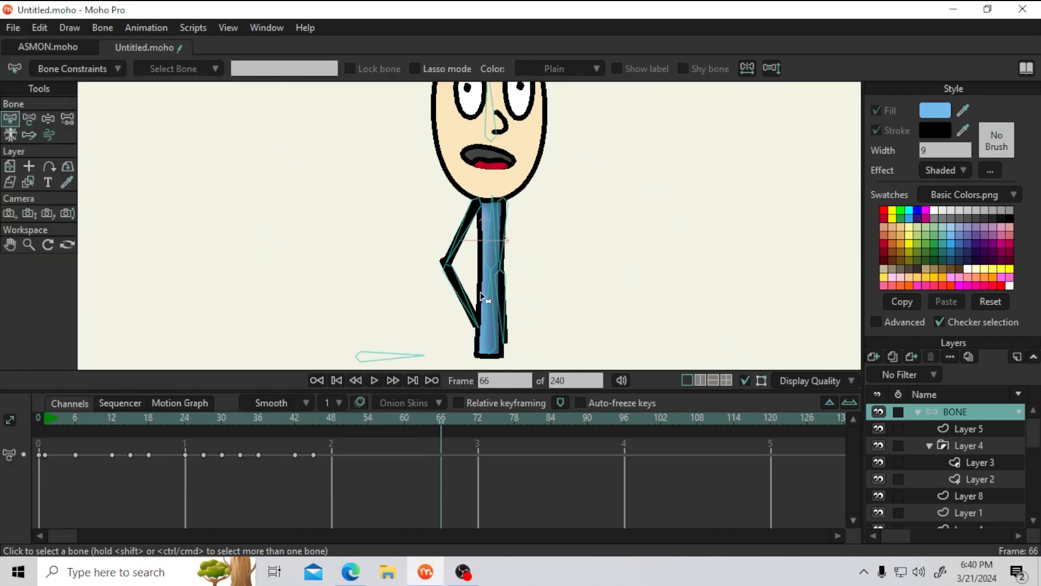
drag(477, 120, 492, 175)
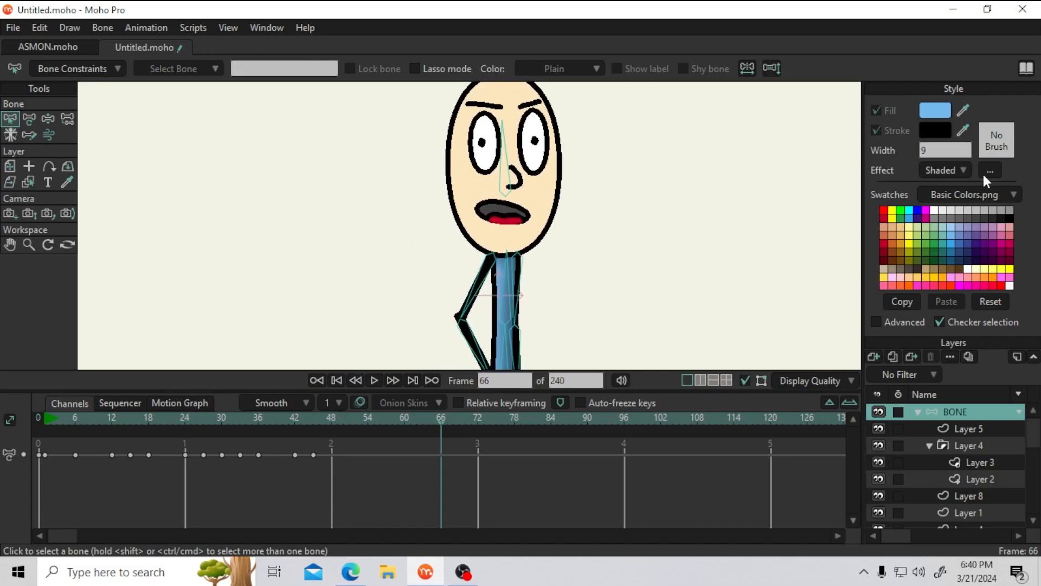
Open the asset library and browse the factory content's Audio folder down to its Sound Effects subfolders
click(1025, 68)
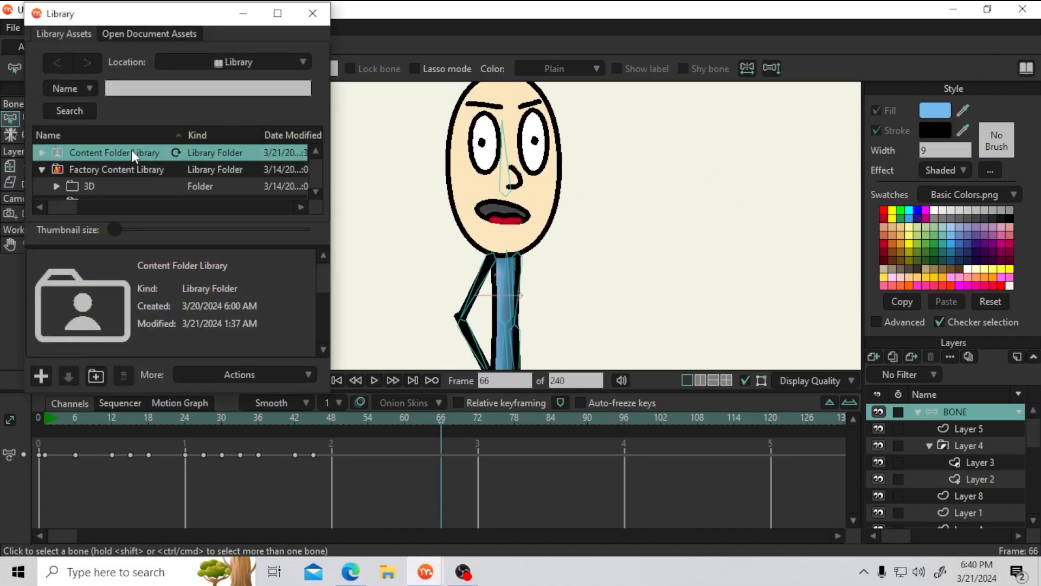
scroll(162, 193, down, 3)
scroll(141, 183, up, 3)
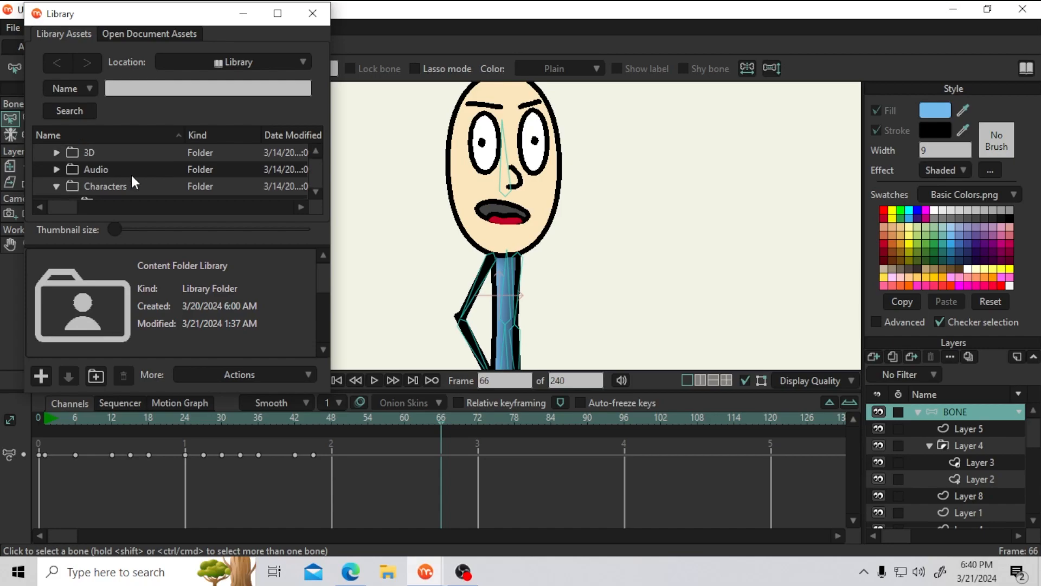
click(62, 166)
scroll(64, 167, down, 1)
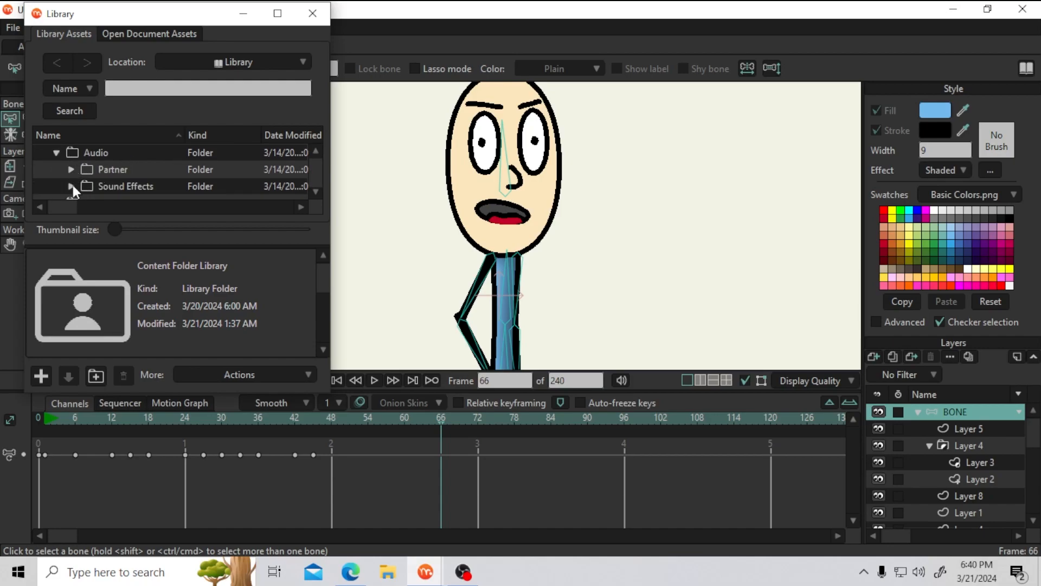
scroll(77, 183, down, 1)
click(71, 170)
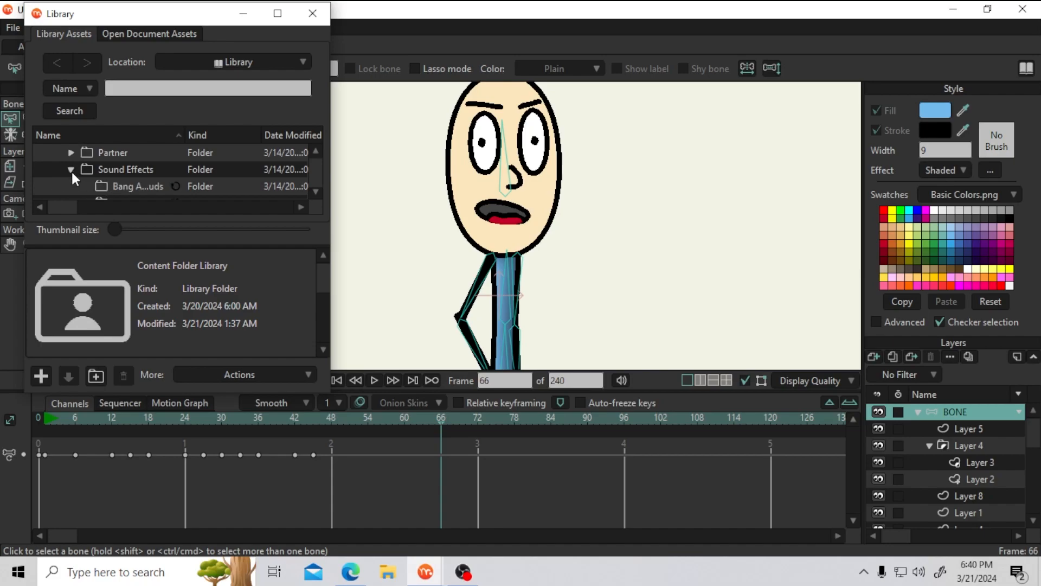
scroll(71, 170, down, 1)
Expand the Cheering sound effects folder, view the details of Cheering_01.wav, and close the library
click(125, 185)
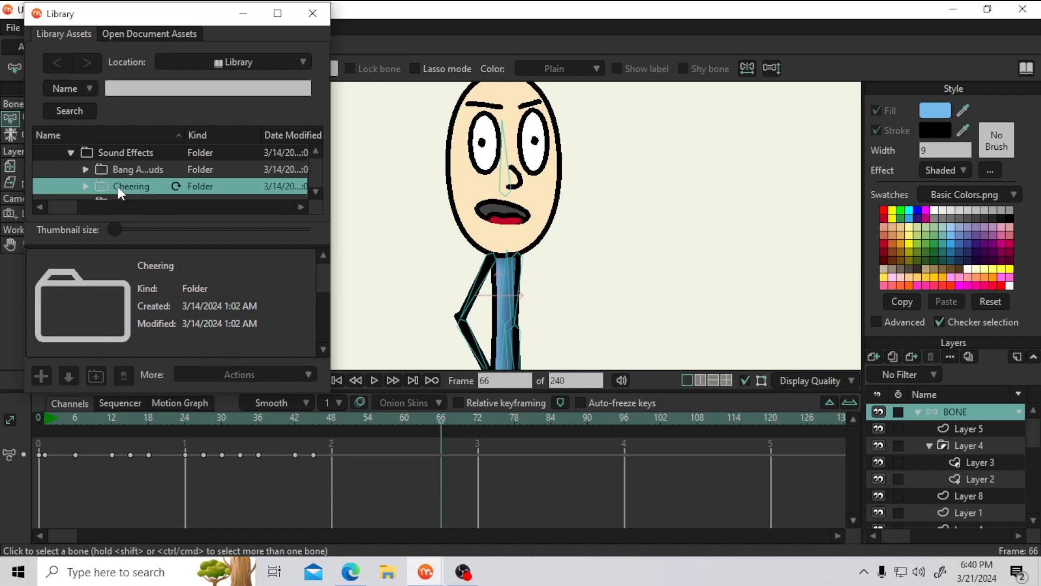
click(85, 186)
scroll(98, 177, down, 2)
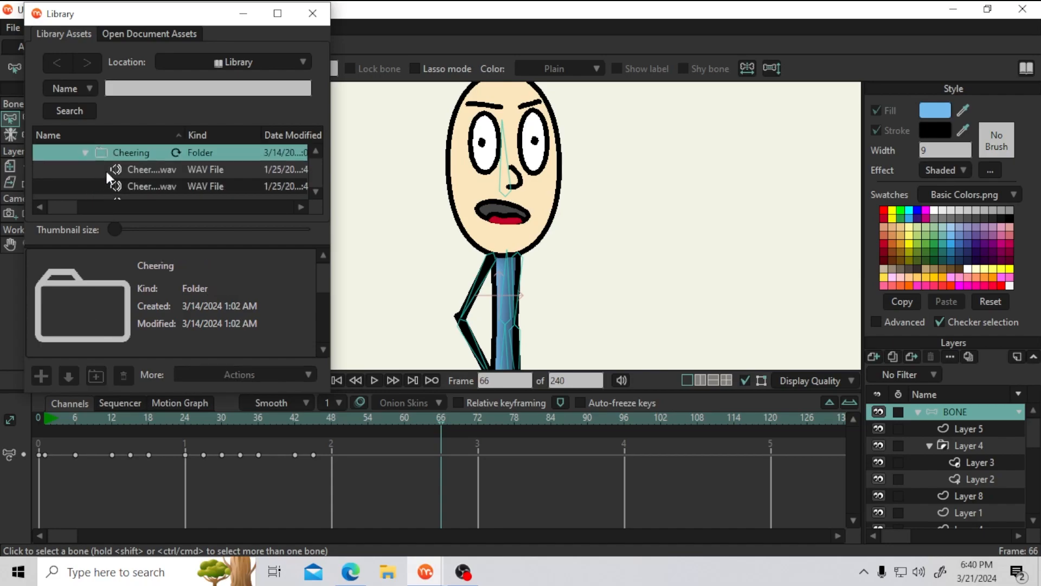
click(150, 171)
drag(529, 276, 166, 169)
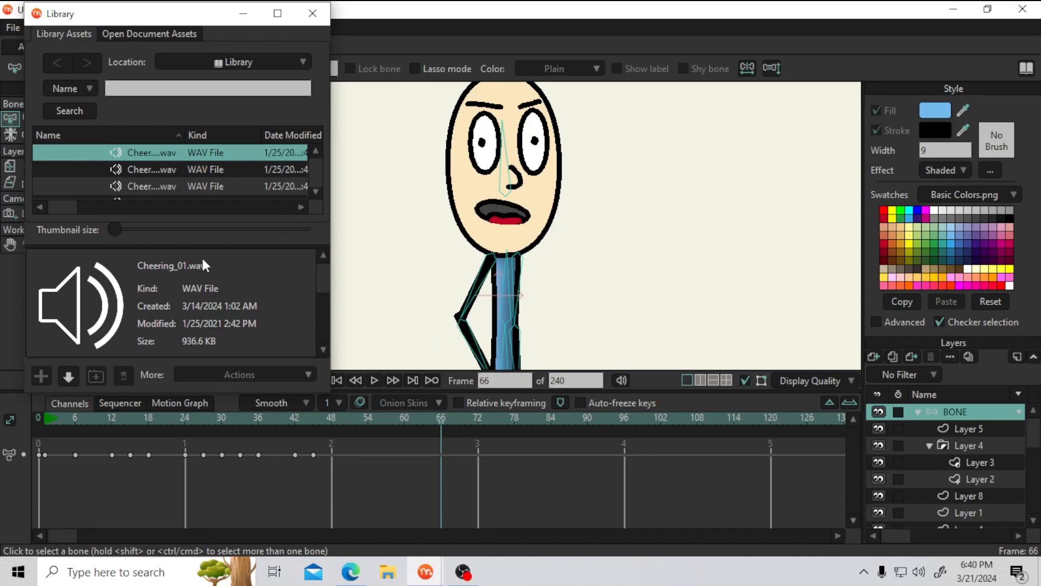
click(306, 18)
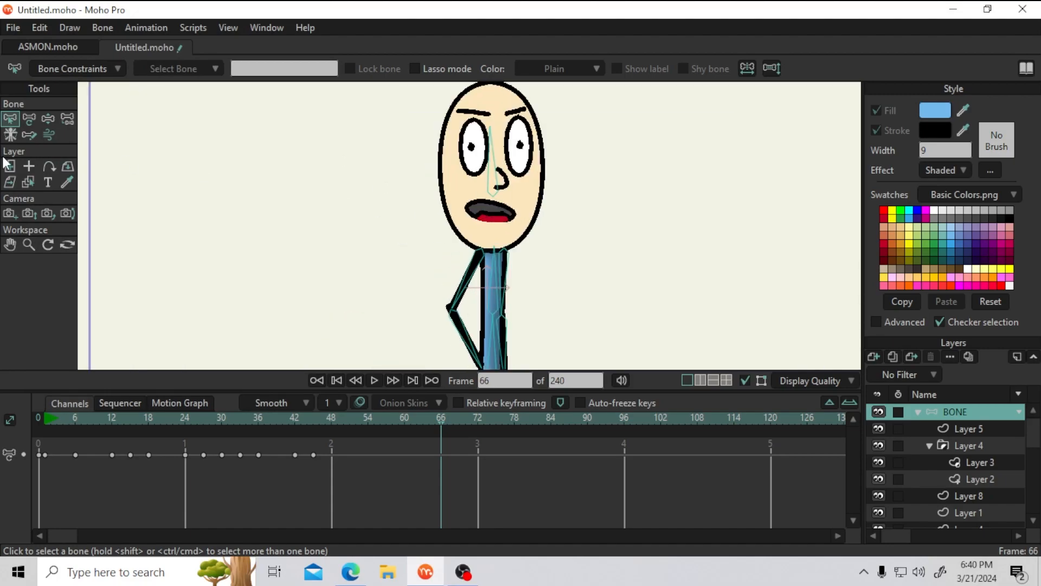
Switch to the ASMON.moho project, examine the long-haired character's face, and bring its torso and arms into view
click(56, 50)
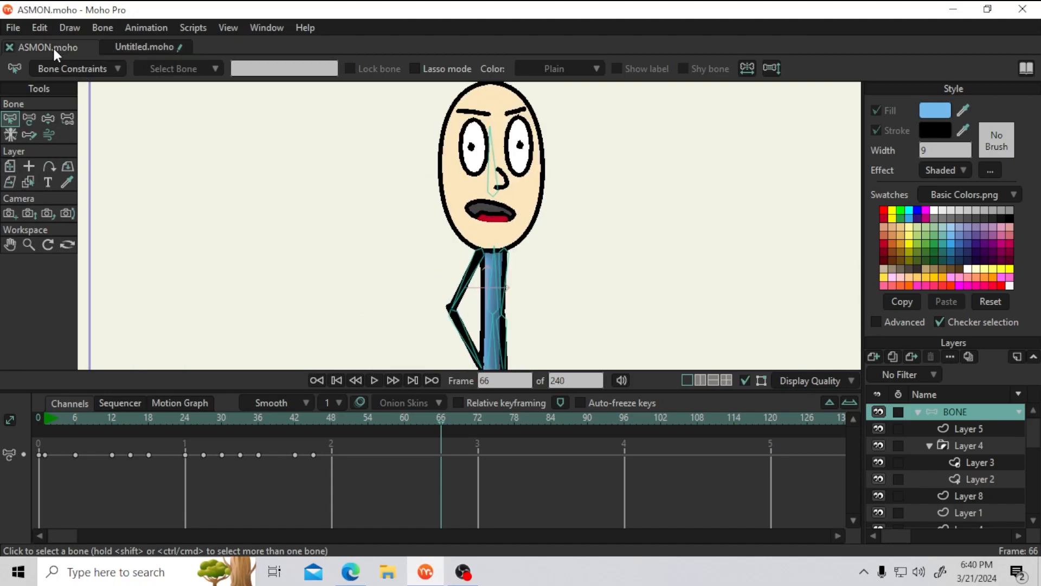
drag(626, 365, 594, 424)
scroll(521, 247, up, 6)
scroll(532, 216, down, 5)
drag(532, 215, 536, 230)
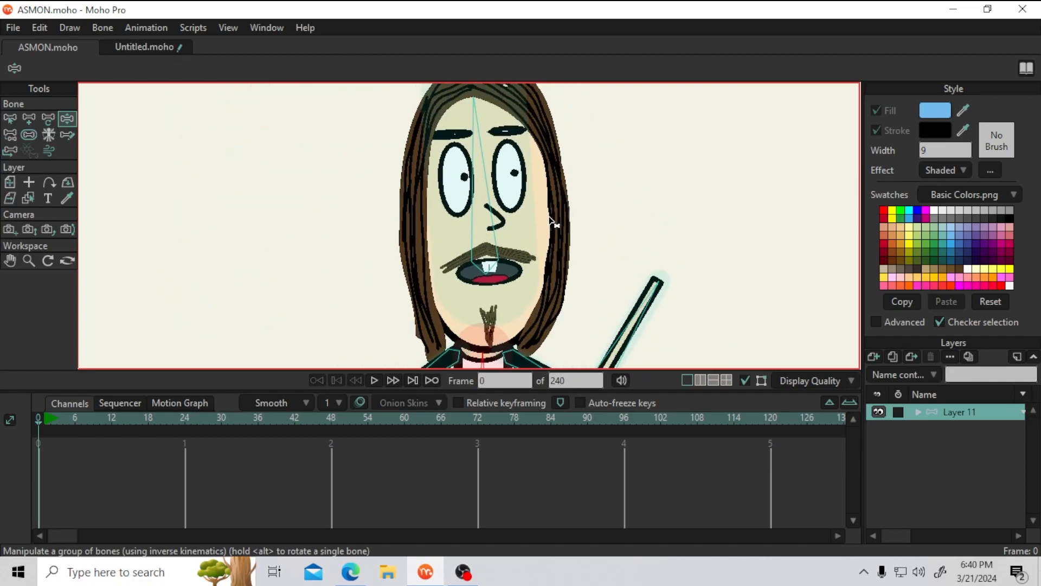
mouse_move(492, 152)
mouse_down()
mouse_move(505, 149)
mouse_move(494, 152)
mouse_up()
drag(575, 287, 577, 147)
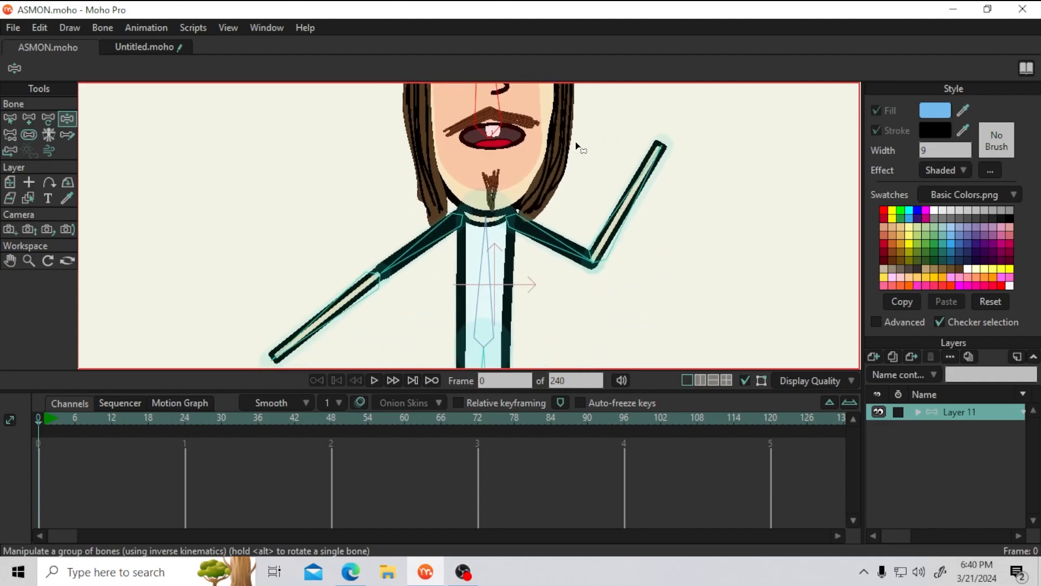
Test the long-haired character's arm bones by swinging both arms down beside the body at frame 0, and inspect the result
drag(556, 255, 530, 295)
drag(418, 242, 441, 281)
drag(551, 288, 493, 359)
drag(525, 315, 504, 287)
scroll(503, 301, down, 3)
scroll(504, 187, up, 4)
scroll(527, 204, down, 2)
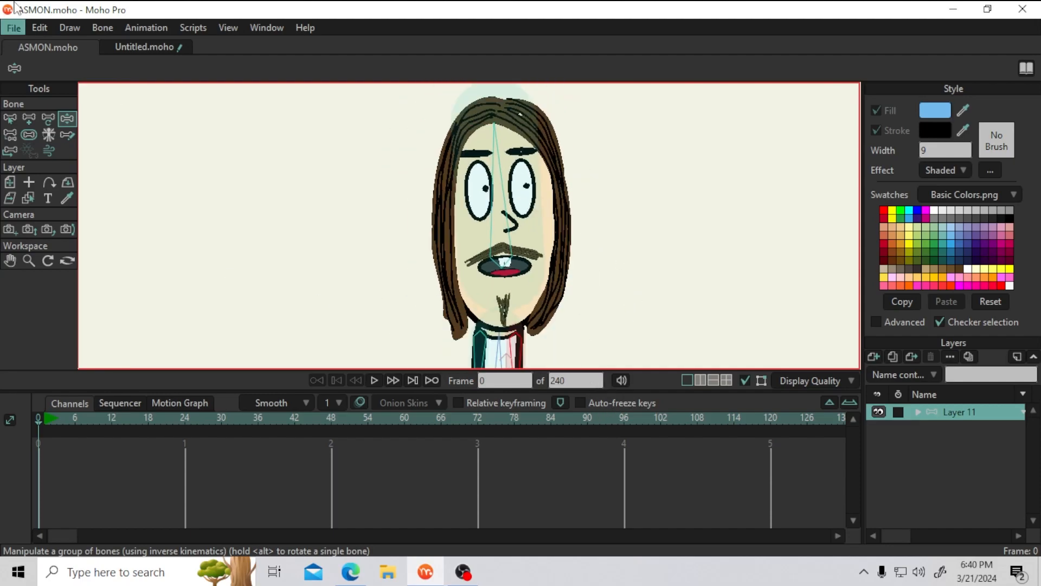
Open the recent project robot.moho and inspect the rigged robot up close and in full
click(7, 28)
mouse_move(27, 65)
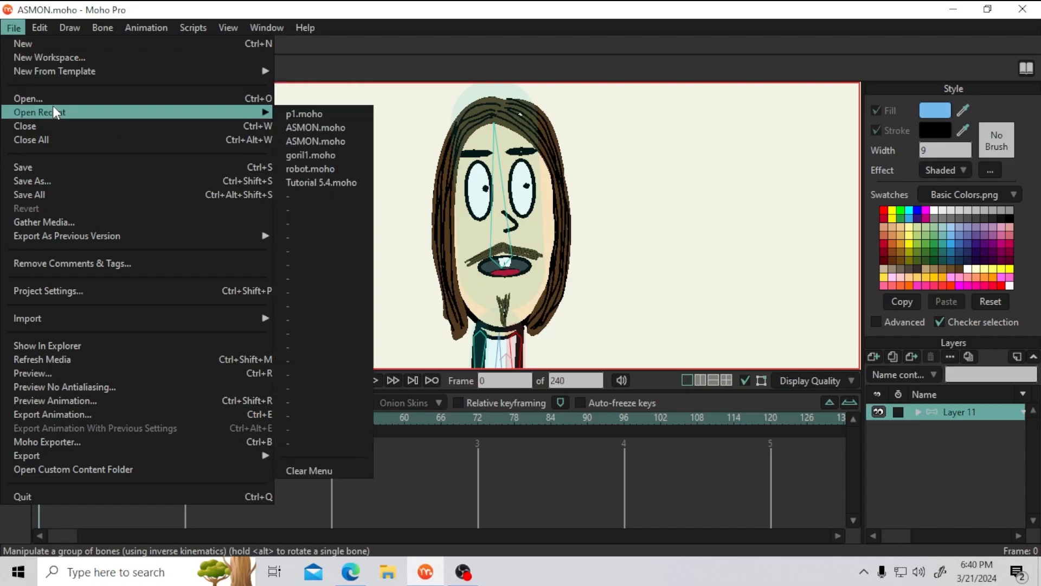
mouse_move(249, 116)
click(325, 169)
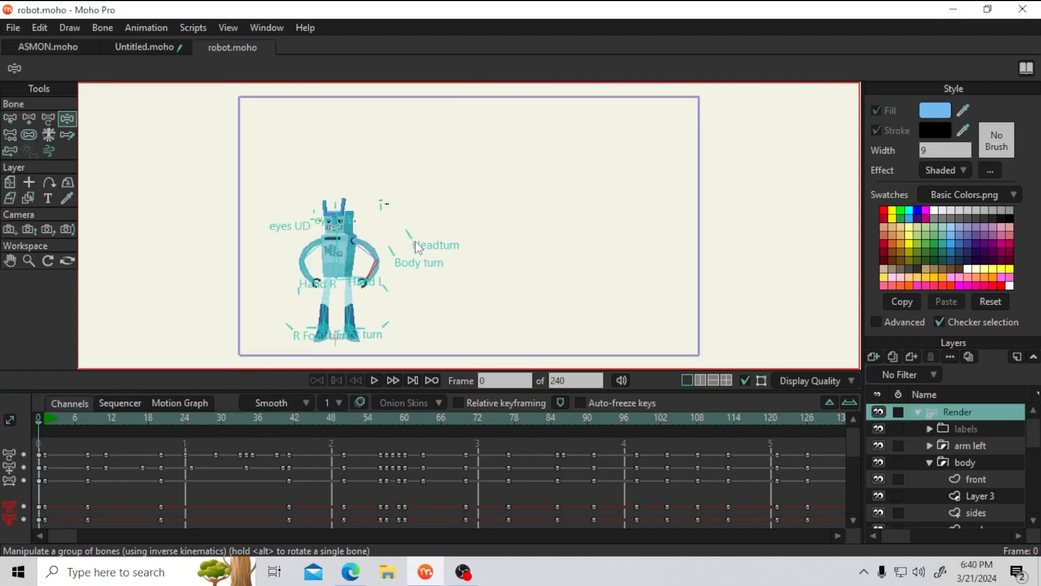
scroll(322, 301, up, 5)
drag(367, 180, 390, 315)
scroll(466, 264, down, 4)
scroll(378, 273, up, 2)
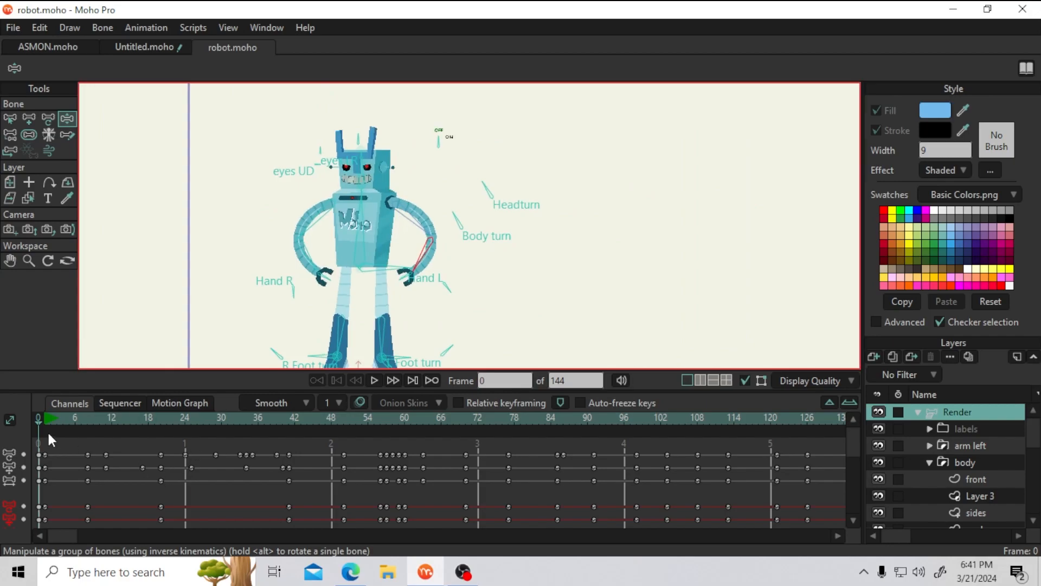
At frame 29, pose the robot with its Hand R arm raised and its body crouching, and scrub to frame 23 to check the motion
click(72, 421)
drag(72, 423, 236, 412)
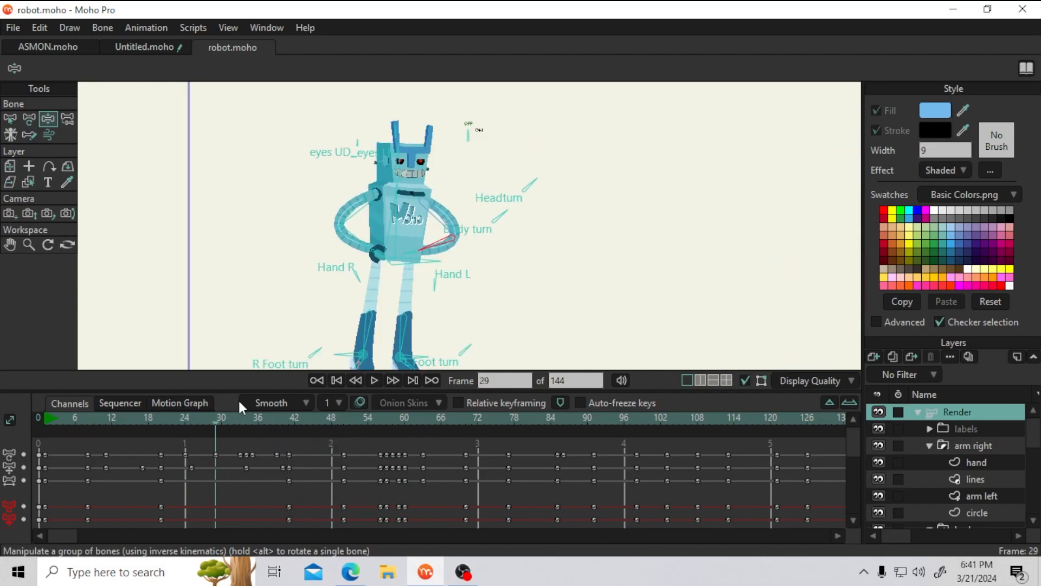
scroll(325, 321, up, 3)
drag(534, 177, 341, 256)
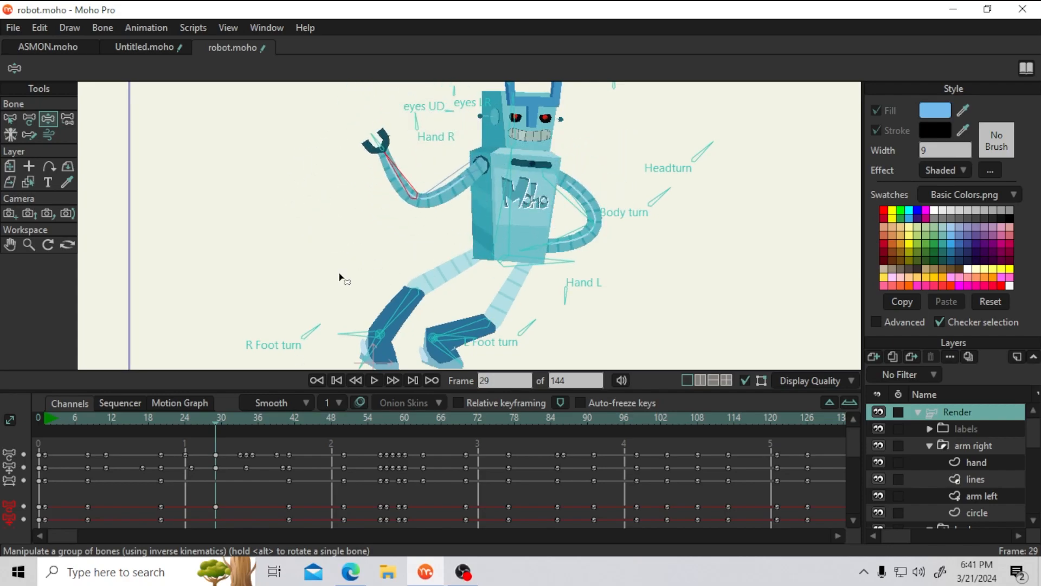
drag(115, 419, 177, 425)
scroll(274, 239, down, 3)
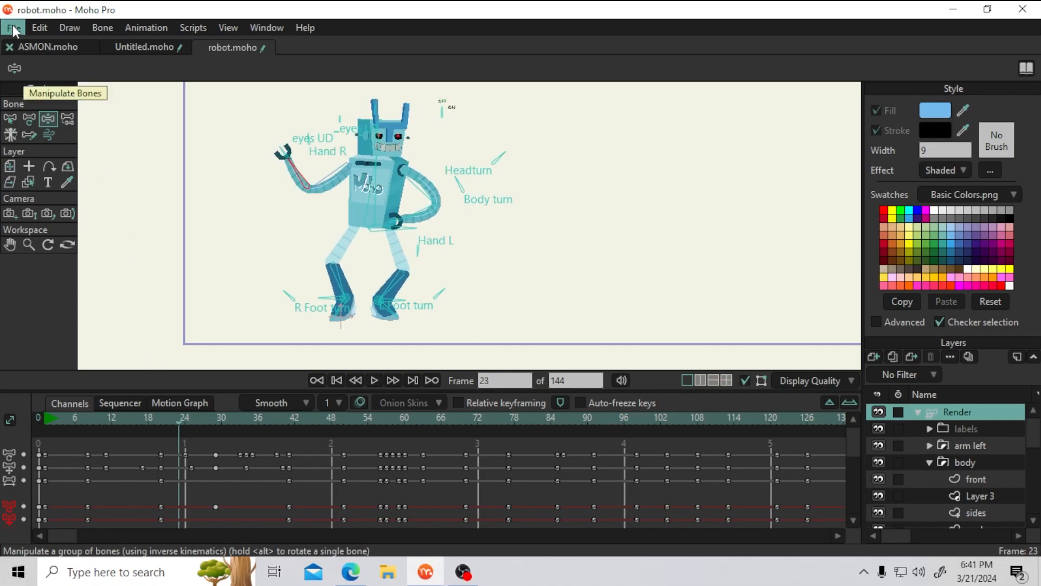
Open the recent project goril1.moho and scrub the gorilla's animation, checking frame 74 and a close-up at frame 28
click(13, 27)
mouse_move(54, 115)
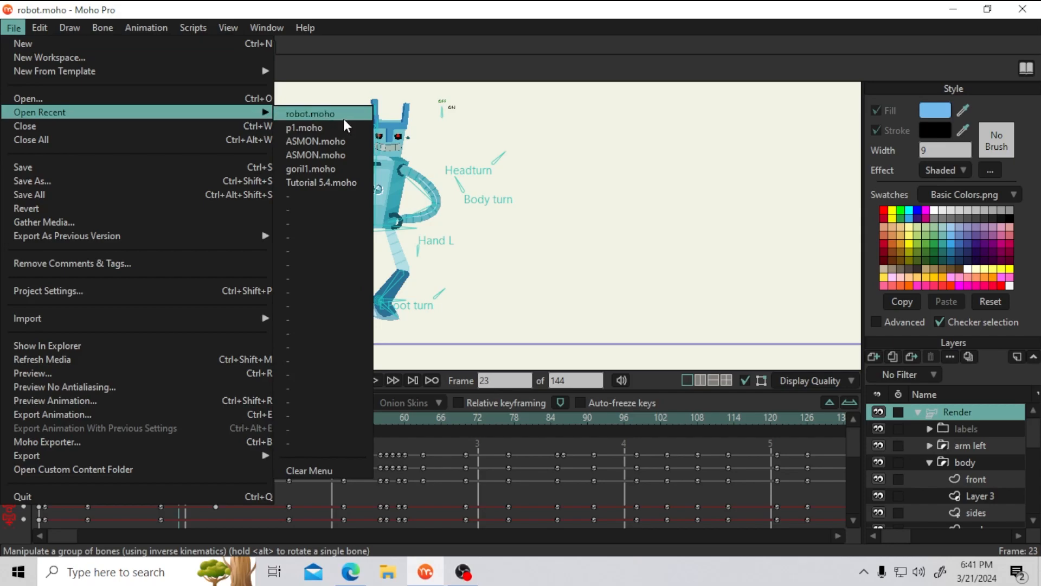
click(340, 166)
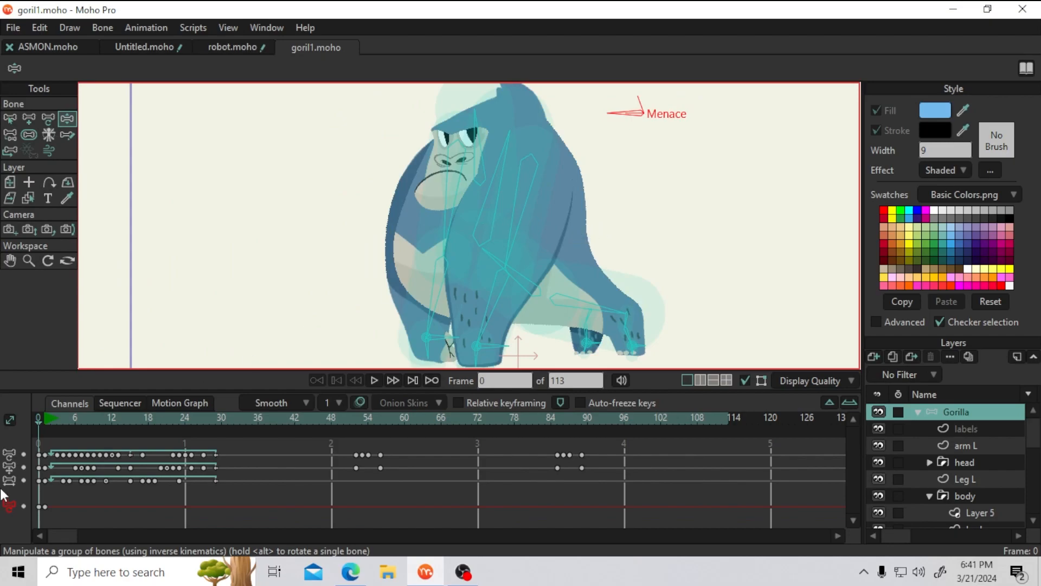
drag(65, 417, 489, 440)
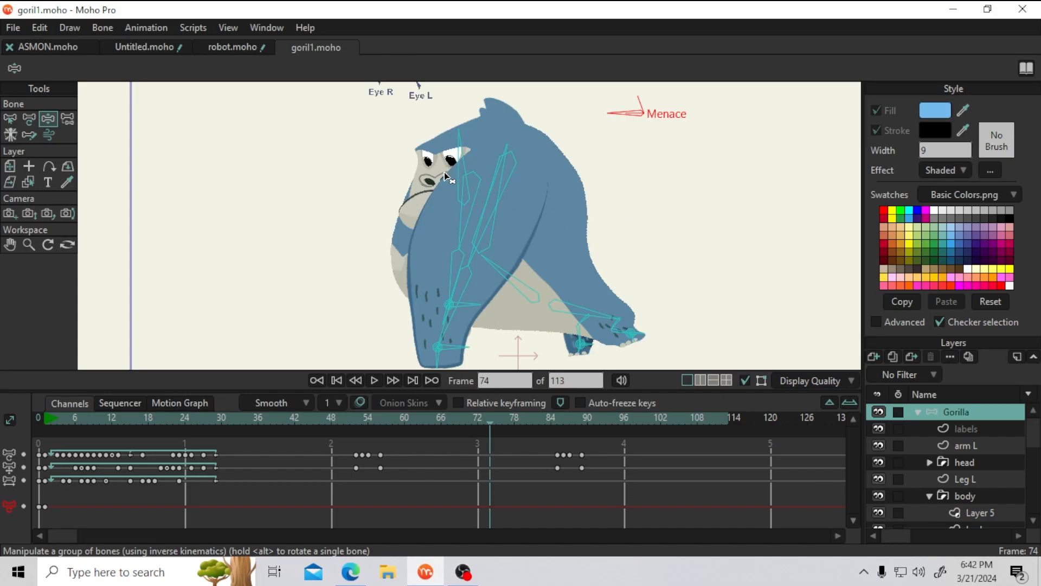
scroll(447, 171, up, 2)
drag(93, 425, 209, 425)
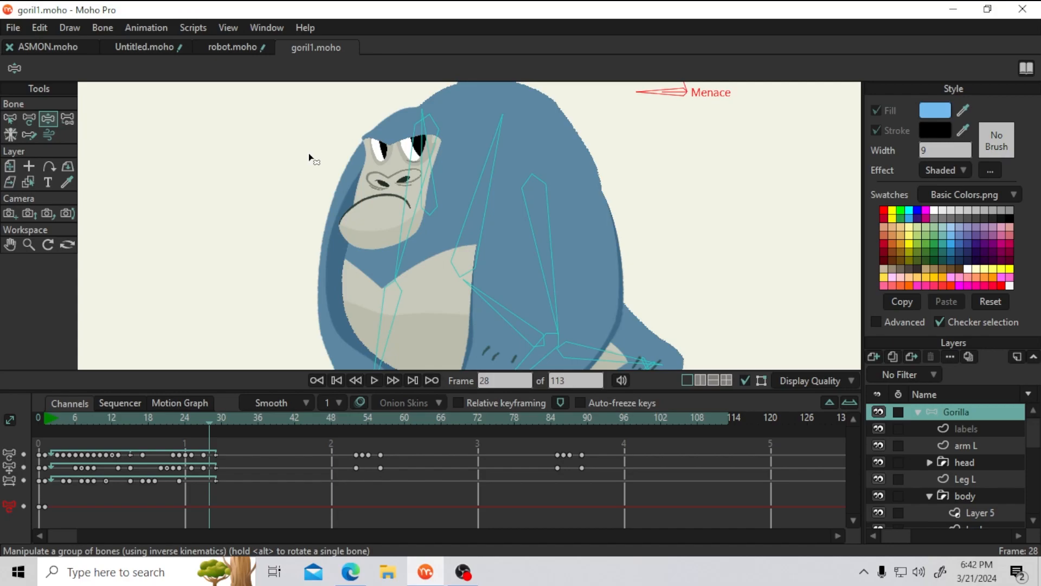
click(462, 571)
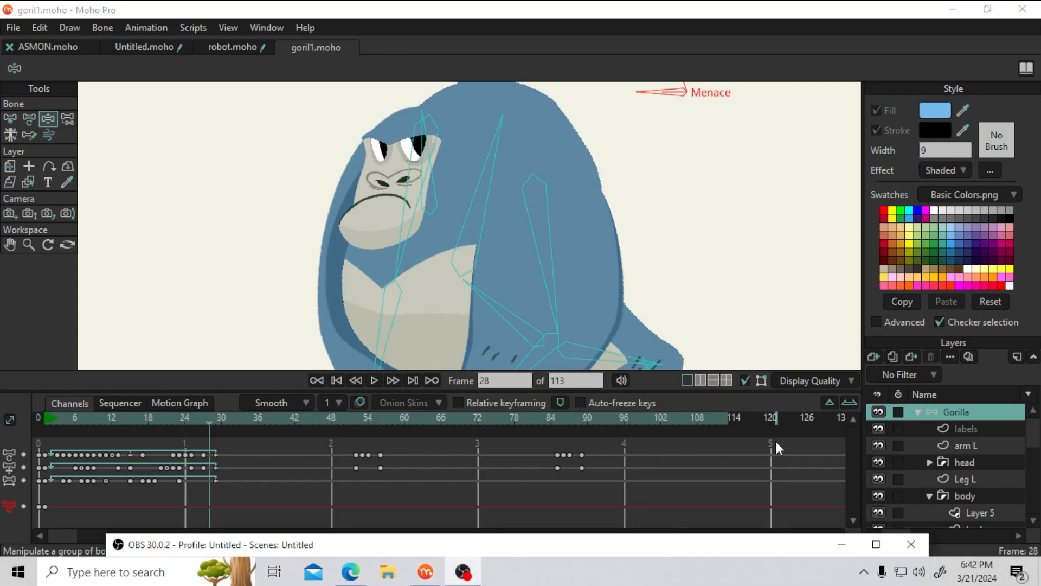